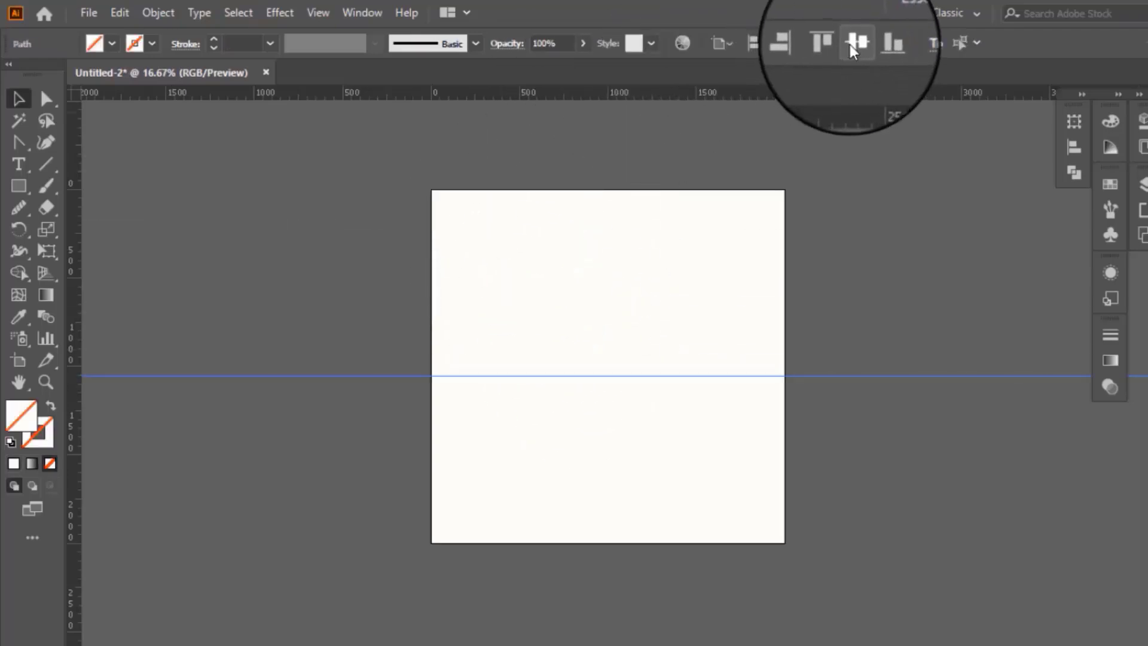
Centre the guide vertically on the artboard and make a copy rotated 30°.
left_click(849, 44)
right_click(635, 367)
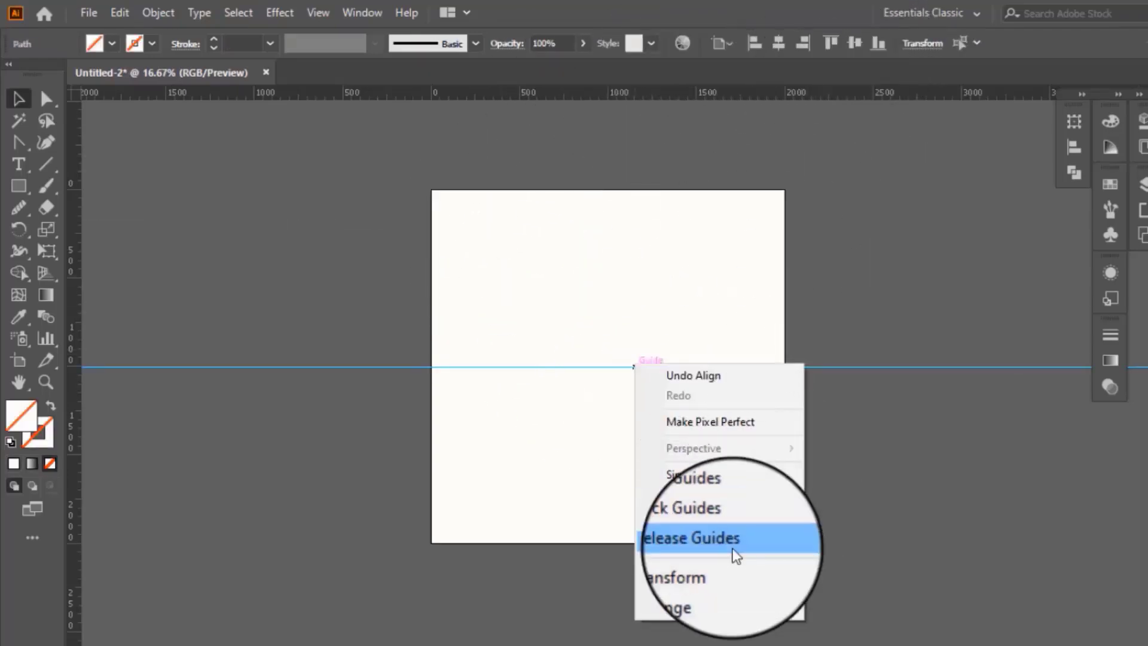
mouse_move(691, 567)
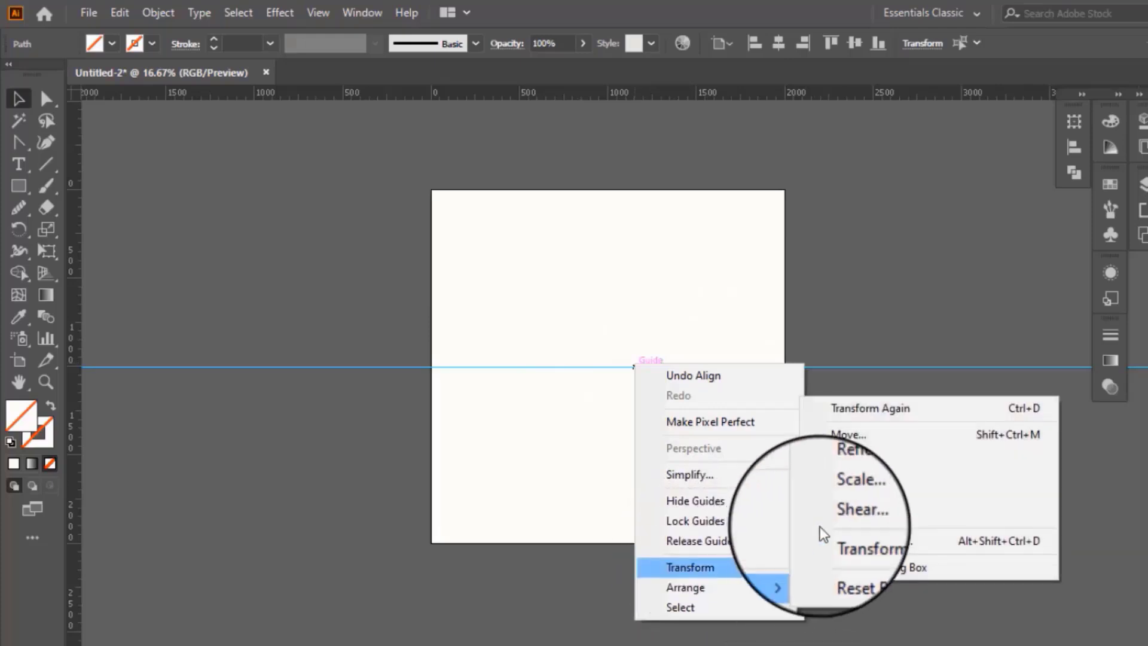
left_click(850, 456)
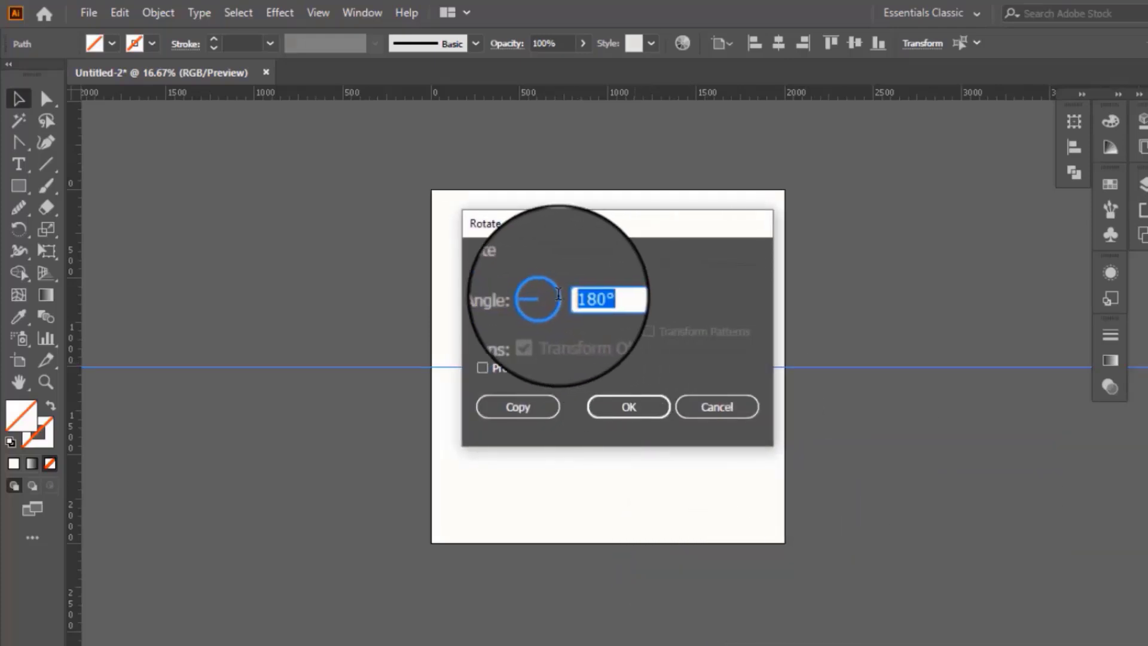
type("30")
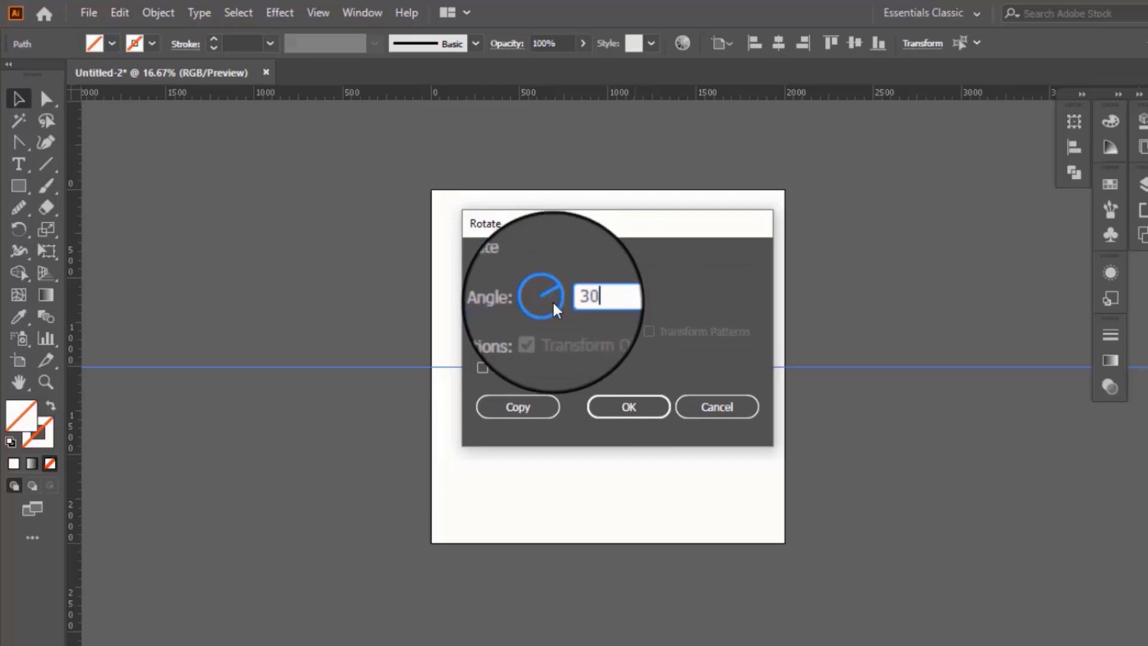
left_click(508, 410)
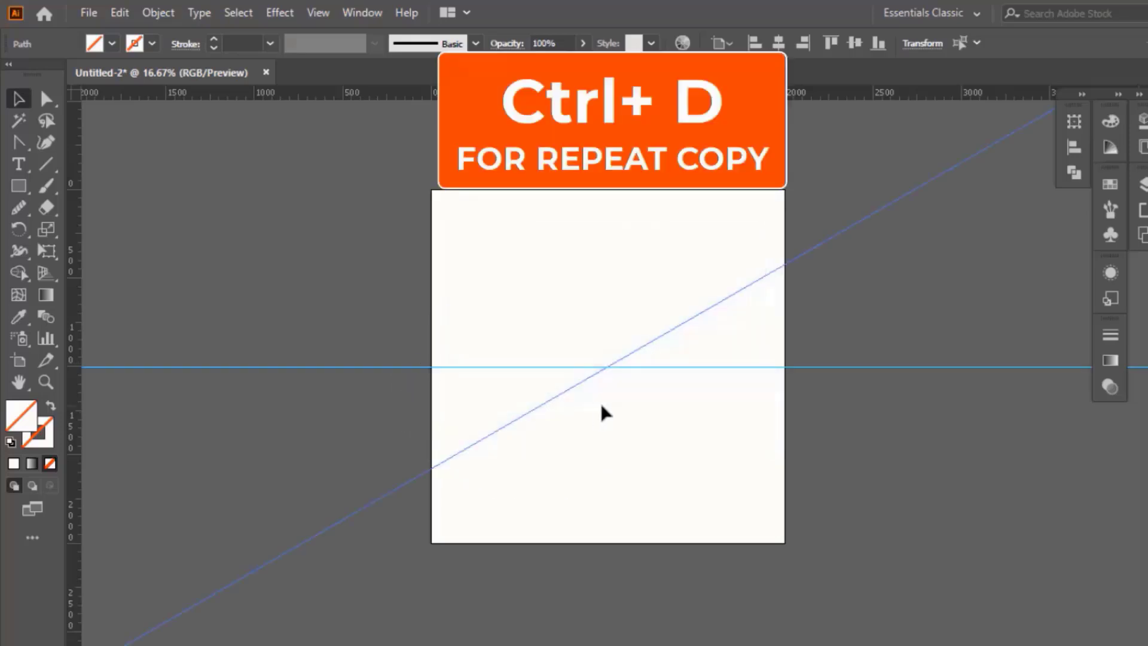
Repeat the 30° rotated copy with Ctrl+D to complete the starburst of guides.
key("ctrl+d")
key("ctrl+d")
key("ctrl+d")
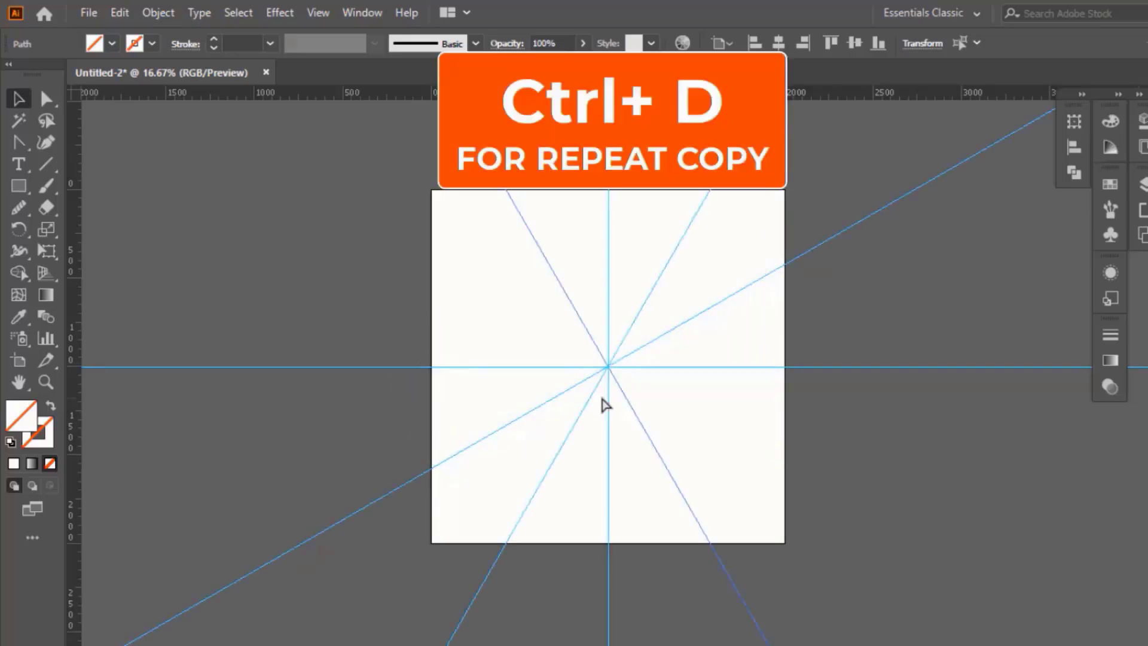
key("ctrl+d")
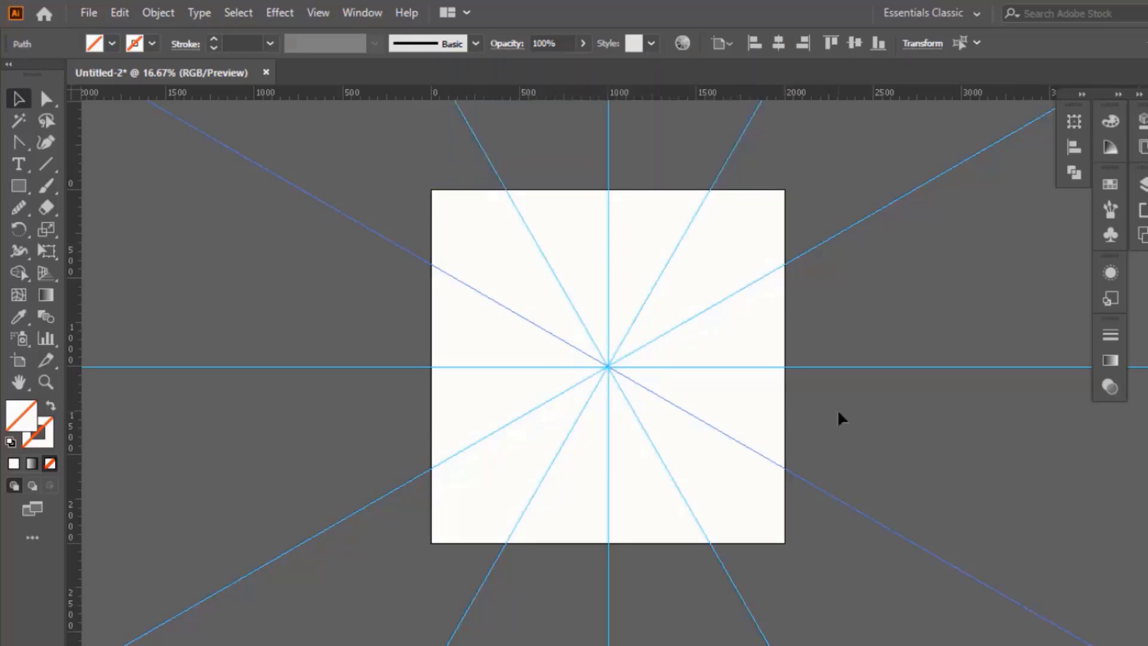
left_click(837, 413)
left_click_drag(835, 407, 777, 408)
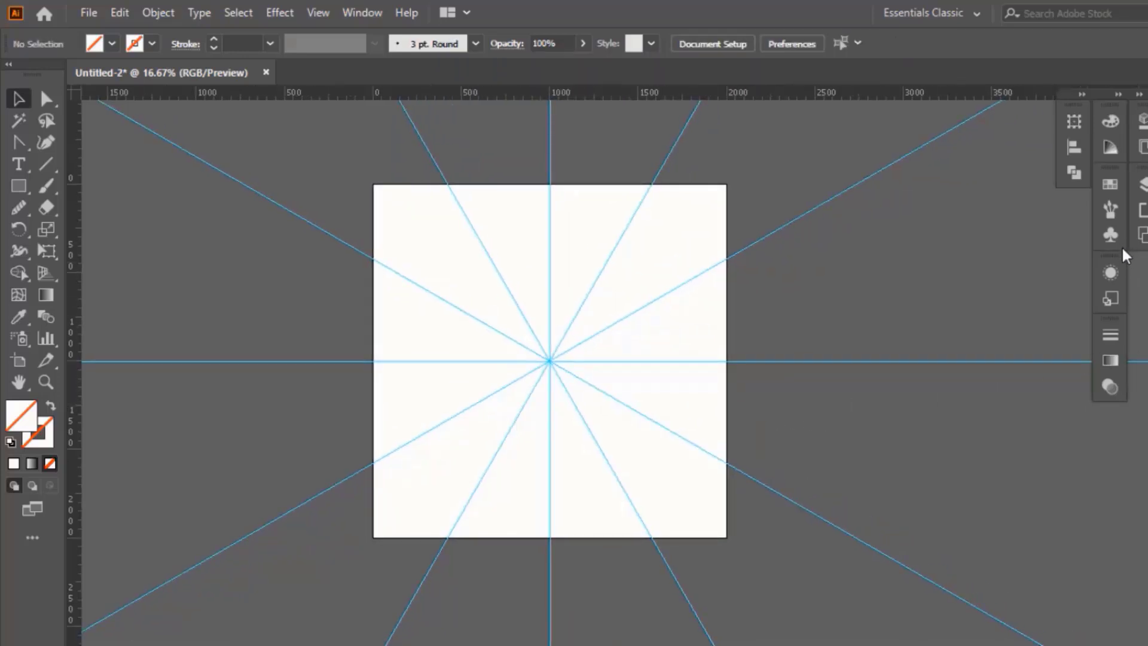
Lock Layer 1 holding the guides and add a new Layer 2 above it.
left_click(1142, 185)
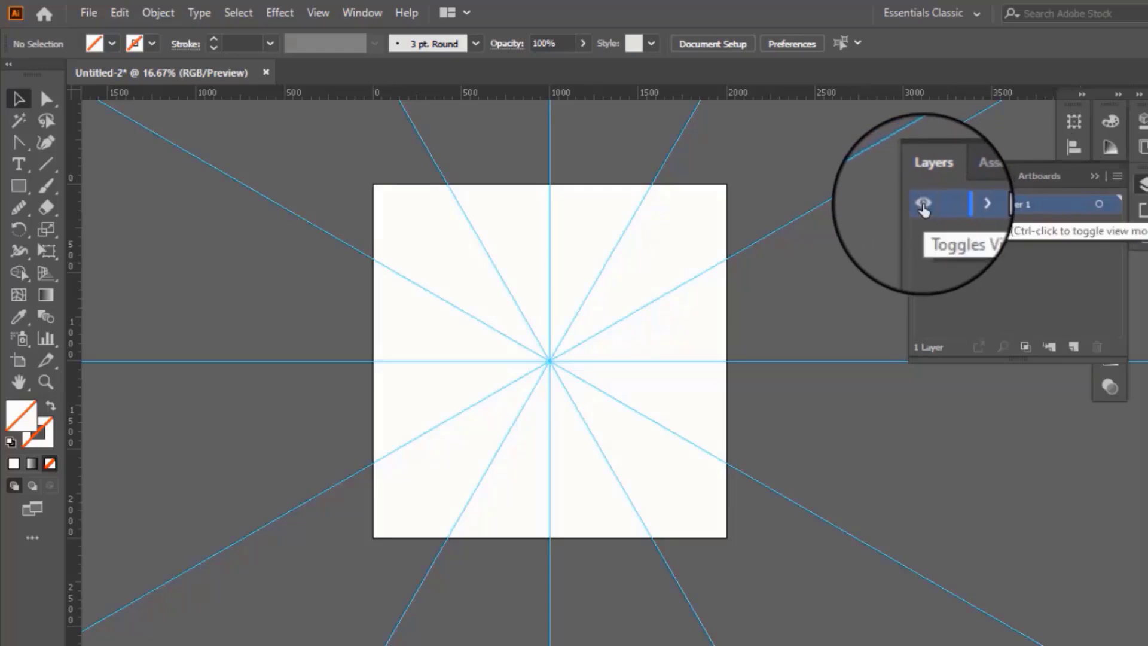
left_click(943, 204)
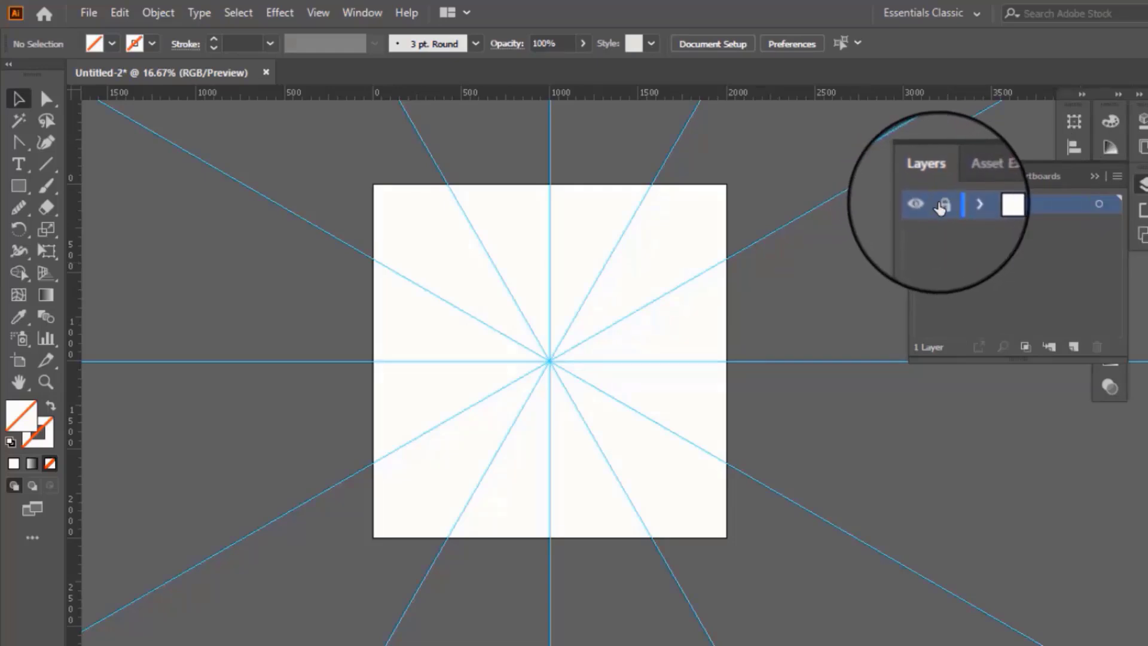
left_click(1073, 347)
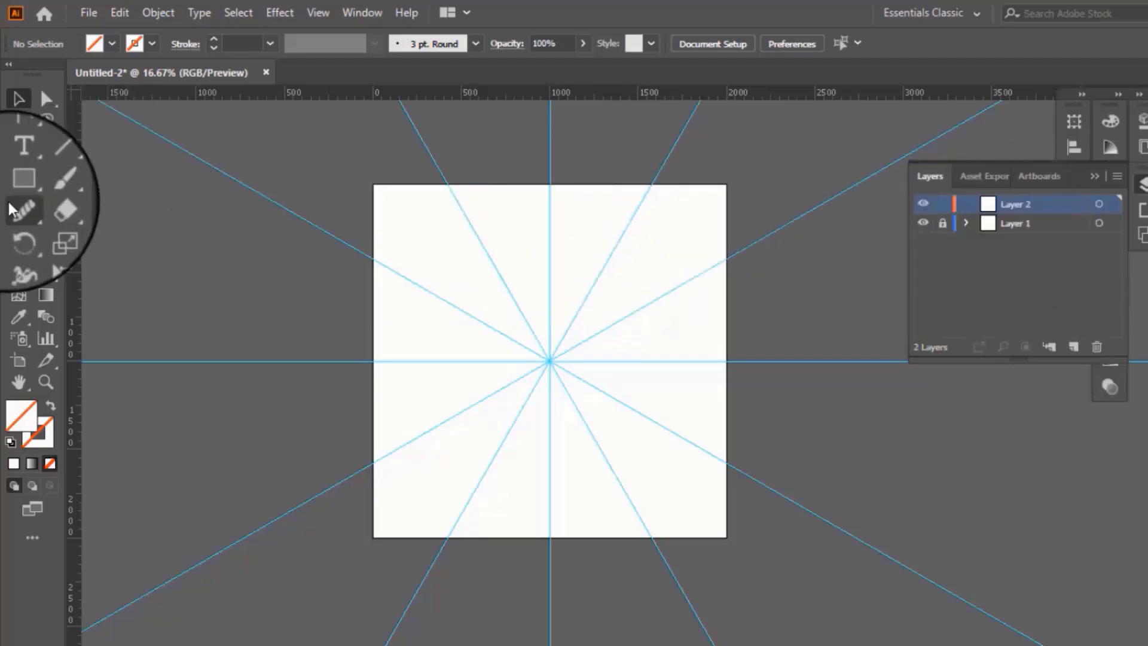
left_click(21, 179)
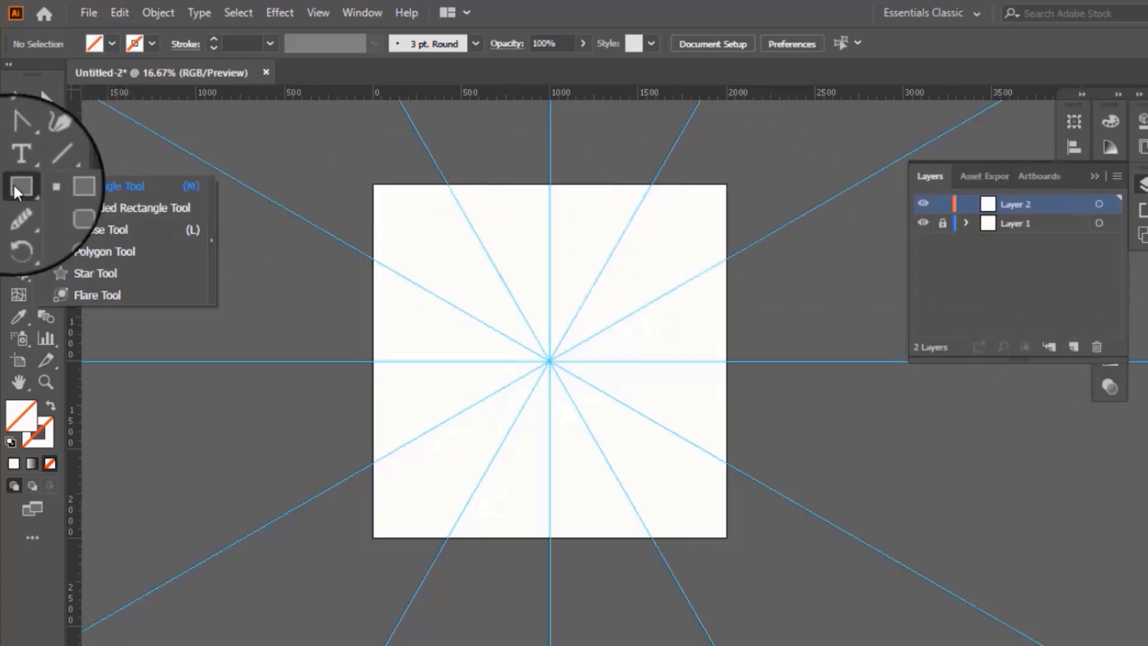
left_click(81, 233)
Draw a large circle from the guide crossing with a black outline and no fill.
mouse_move(585, 372)
left_mouse_down()
mouse_move(551, 361)
mouse_move(686, 530)
left_mouse_up()
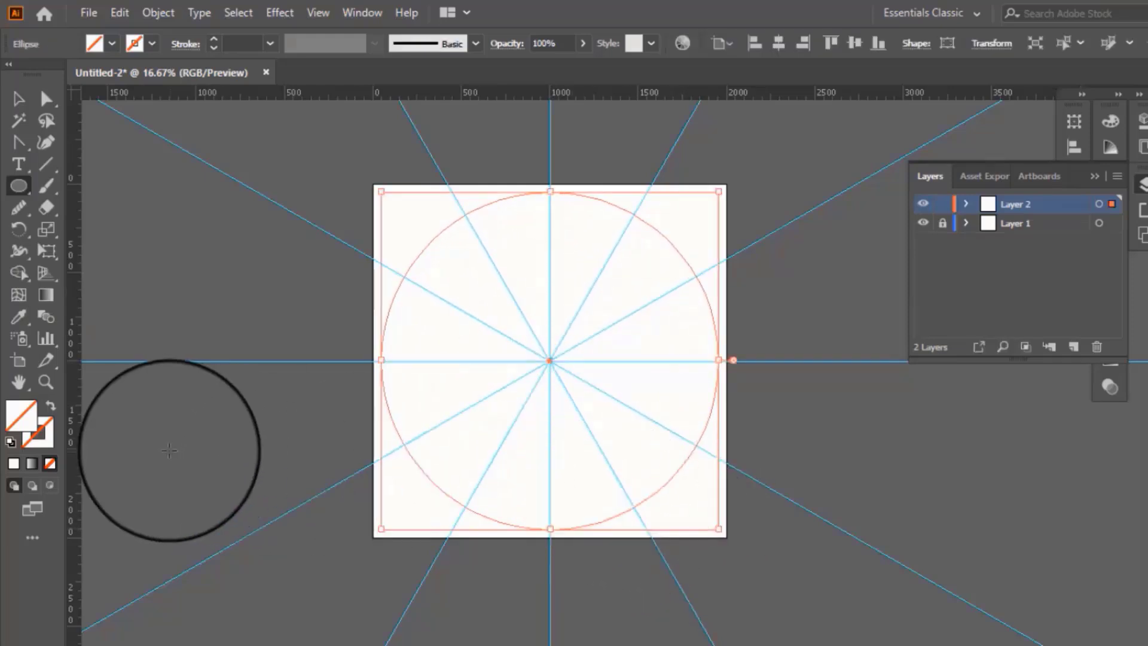
left_click(48, 432)
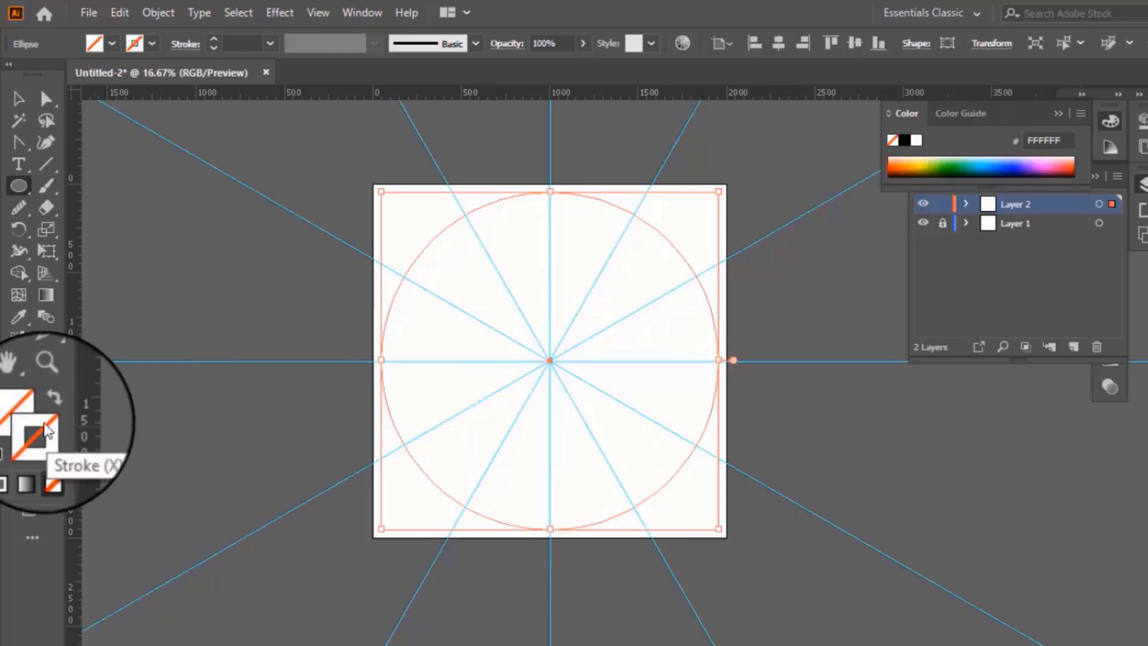
left_click(136, 47)
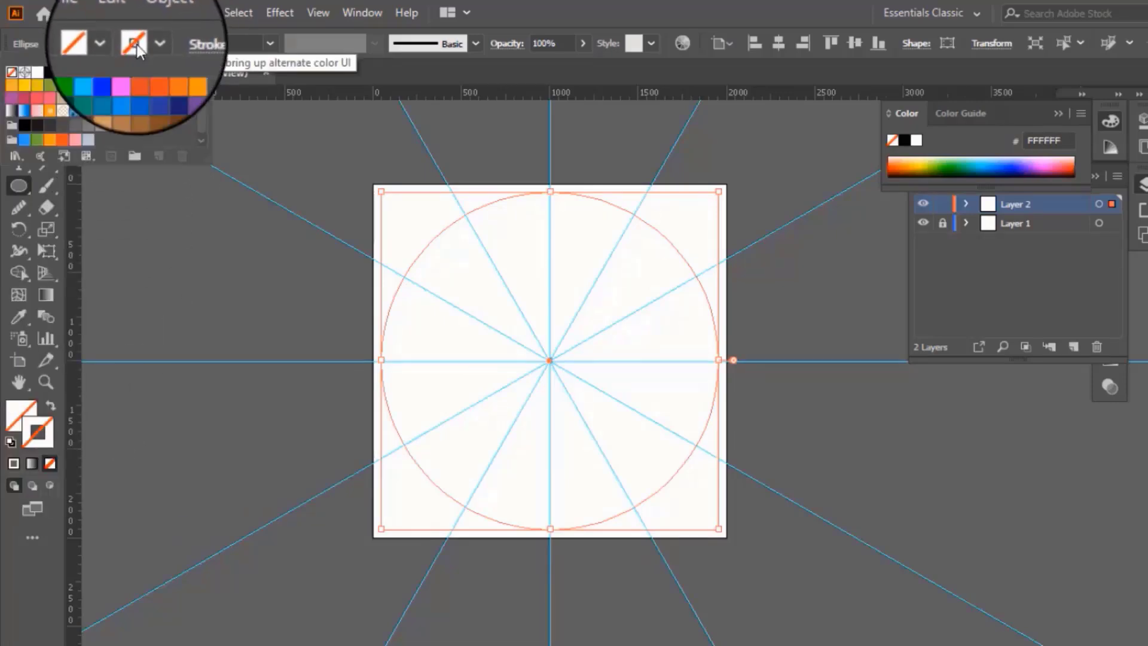
left_click(51, 76)
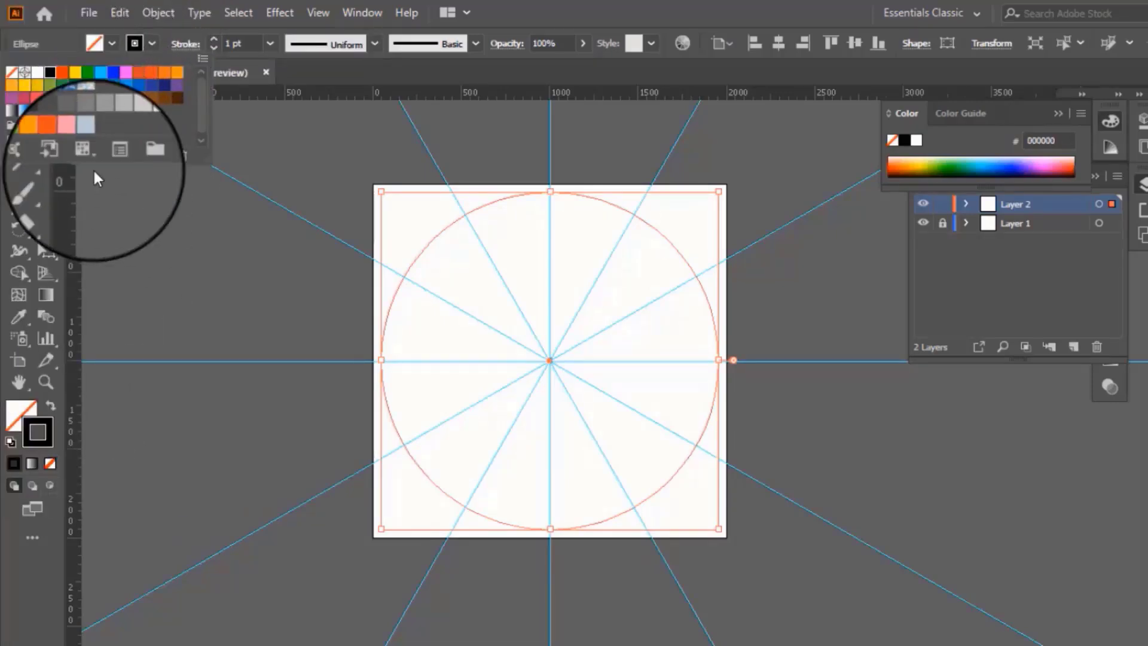
left_click(687, 326)
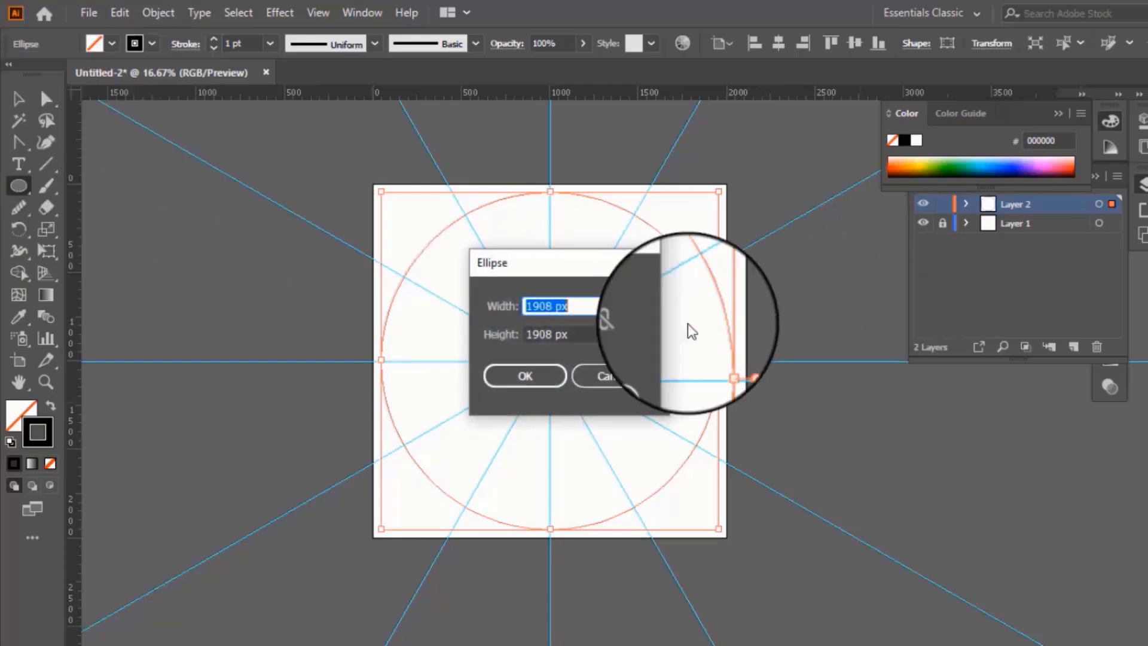
left_click(616, 374)
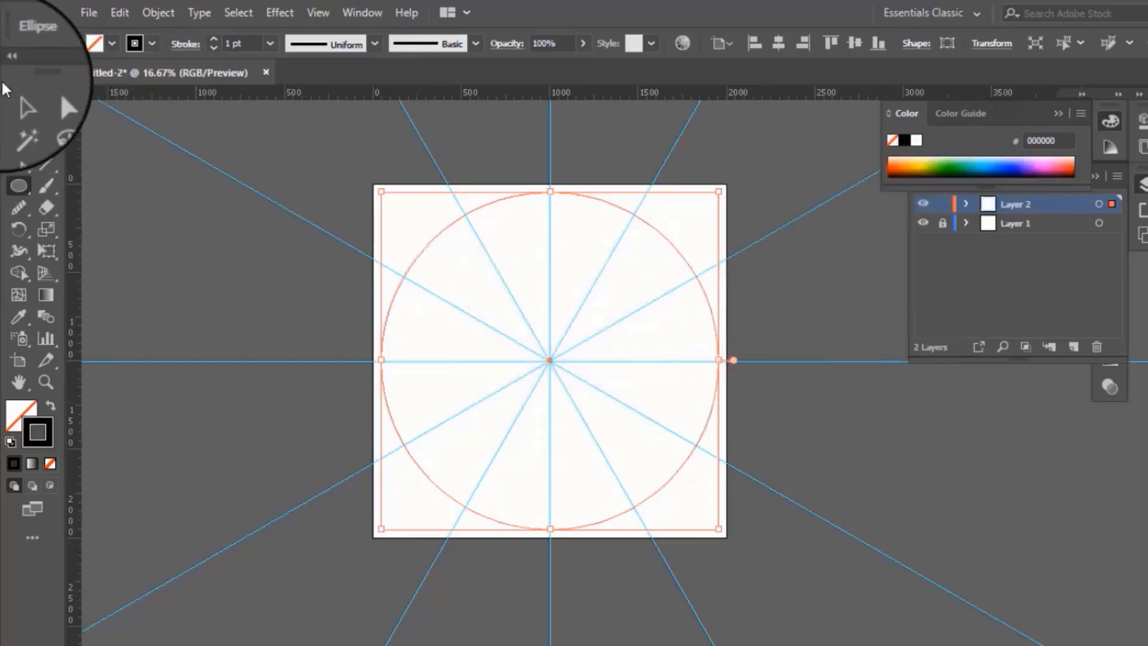
left_click(22, 103)
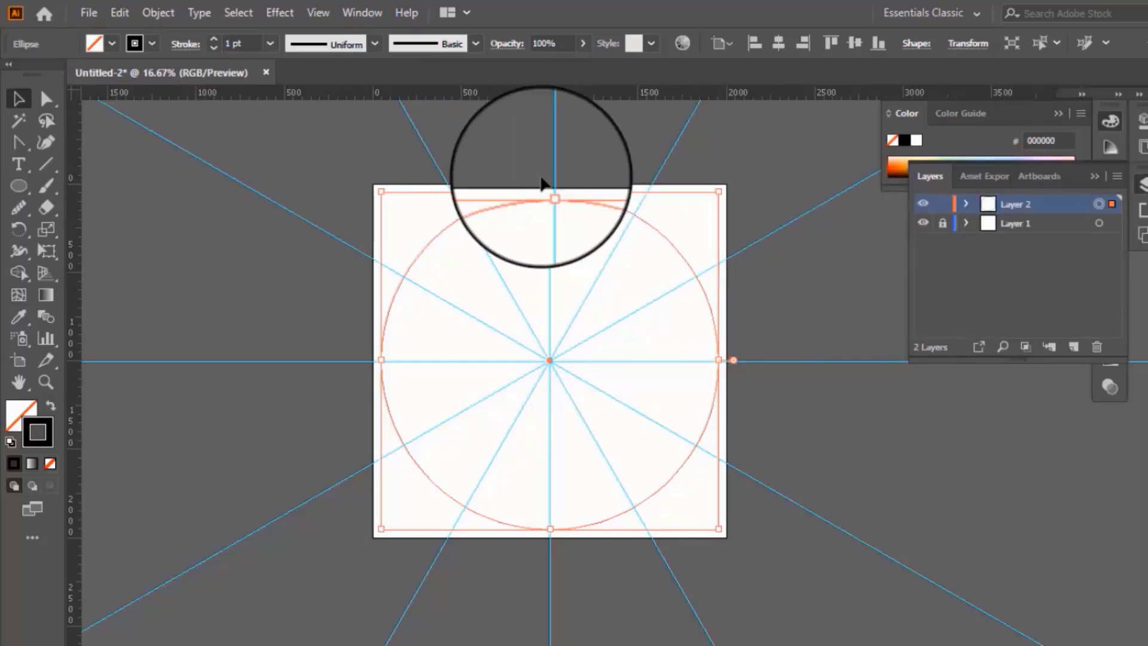
Apply a Transform effect with angle 360/12 and 11 copies to the circle, then lock it.
left_click(286, 12)
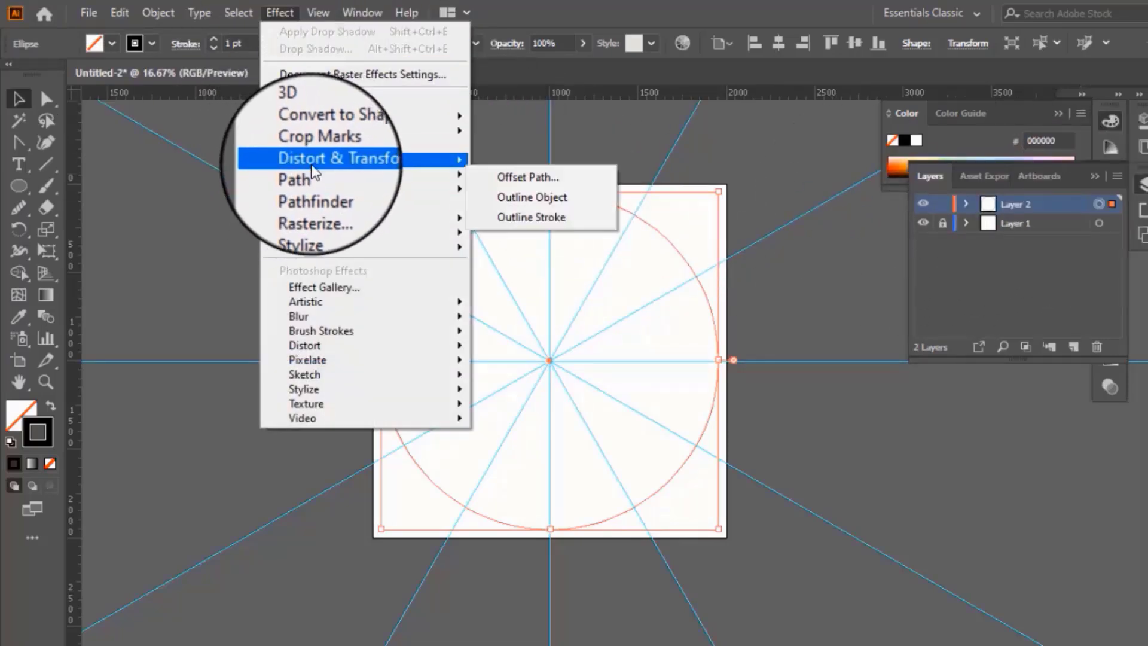
left_click(534, 219)
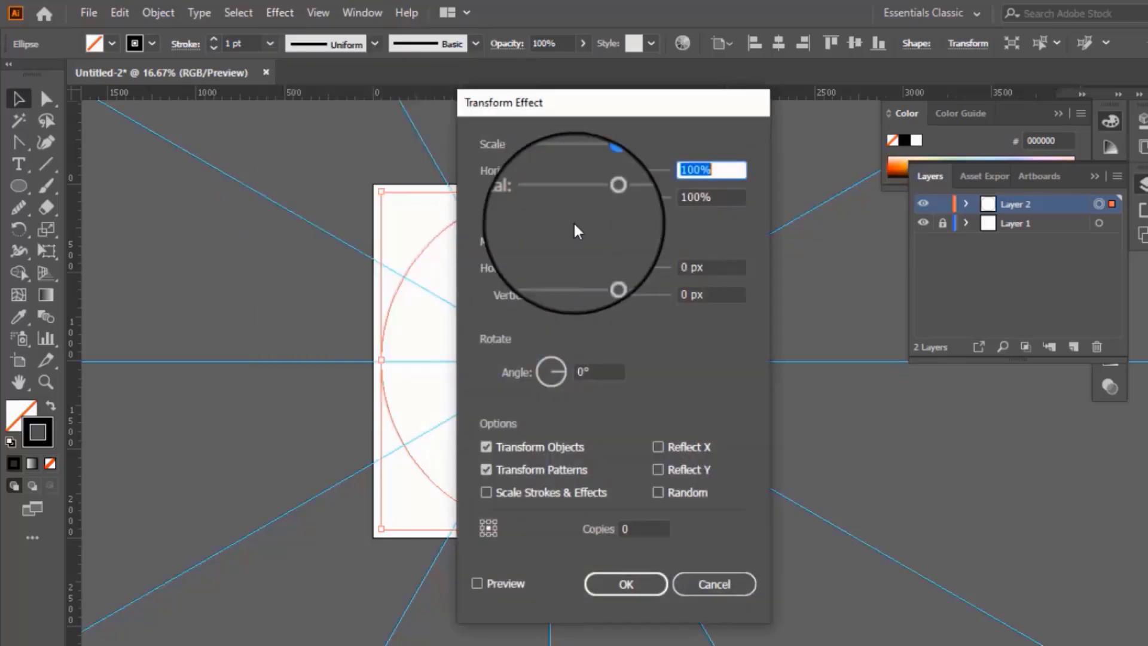
left_click(607, 368)
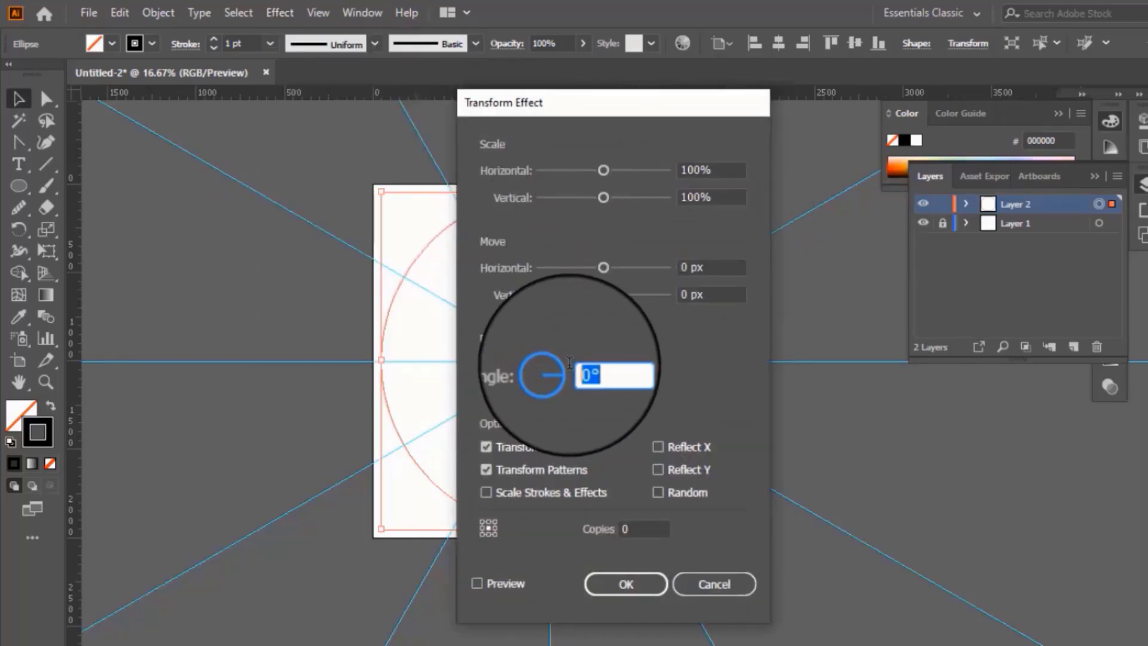
type("3")
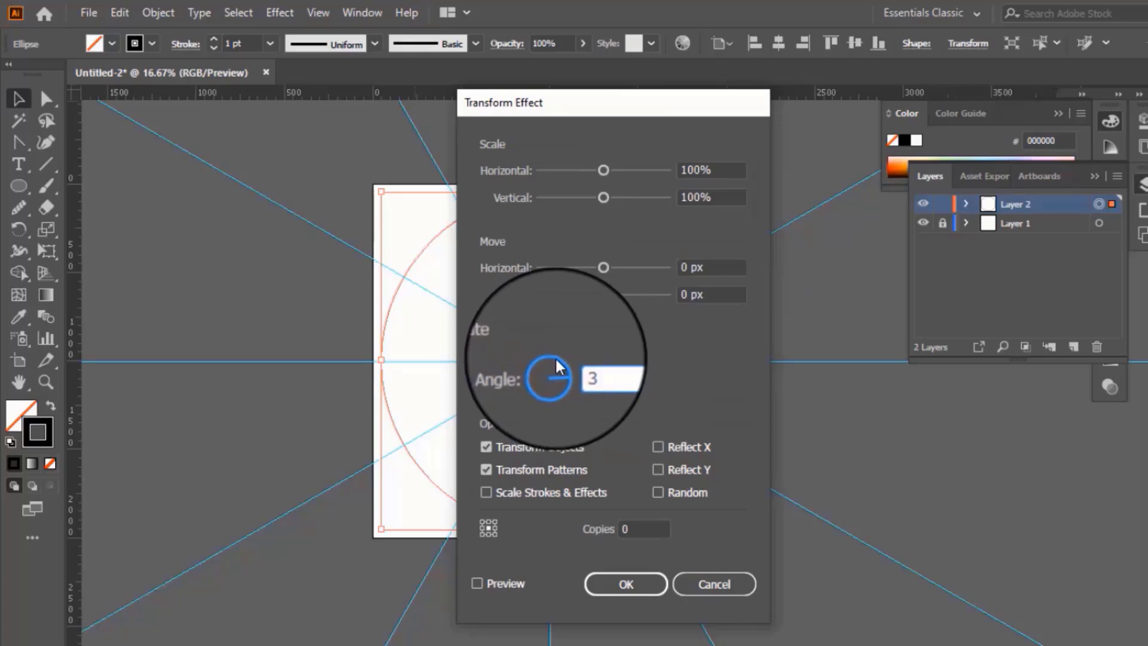
type("60")
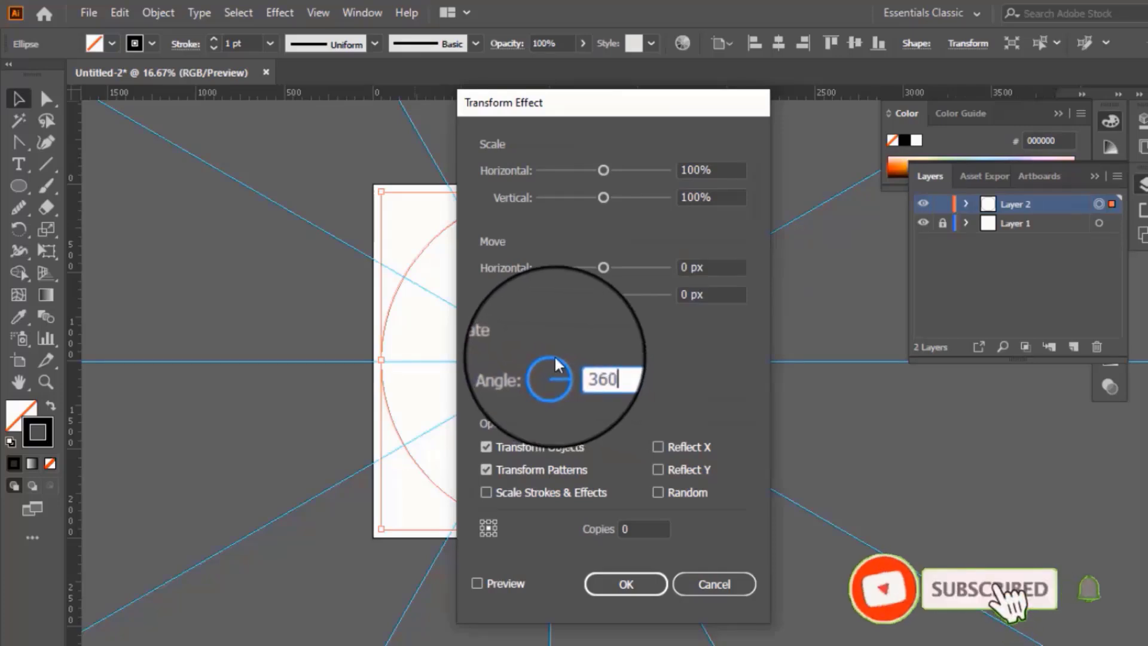
type("/12")
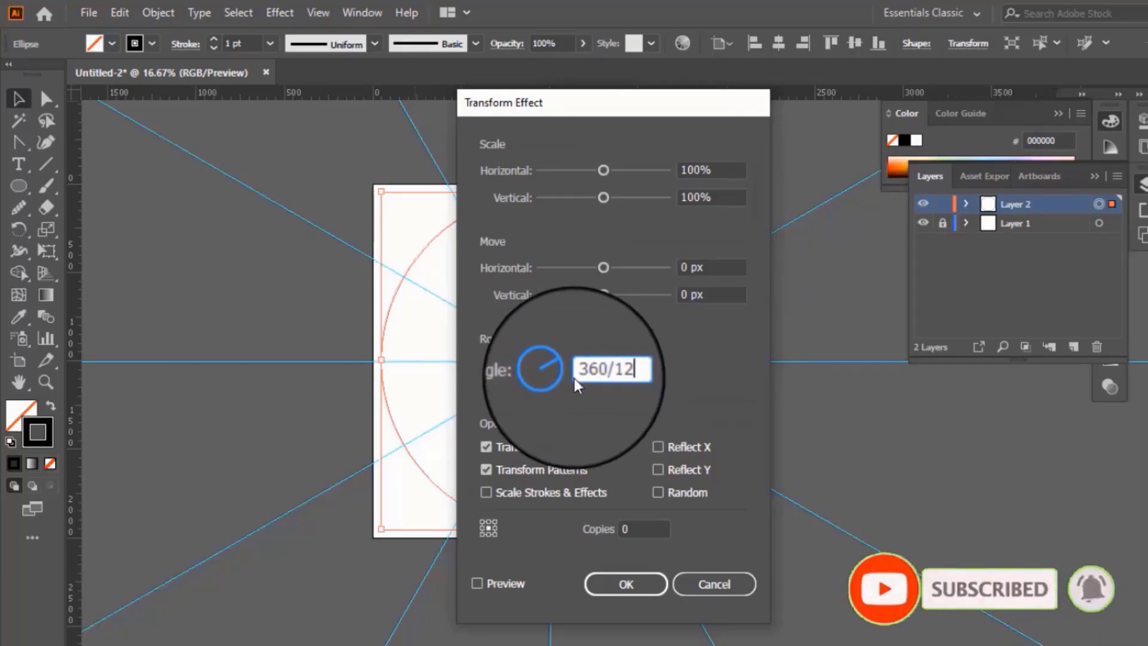
double_click(638, 522)
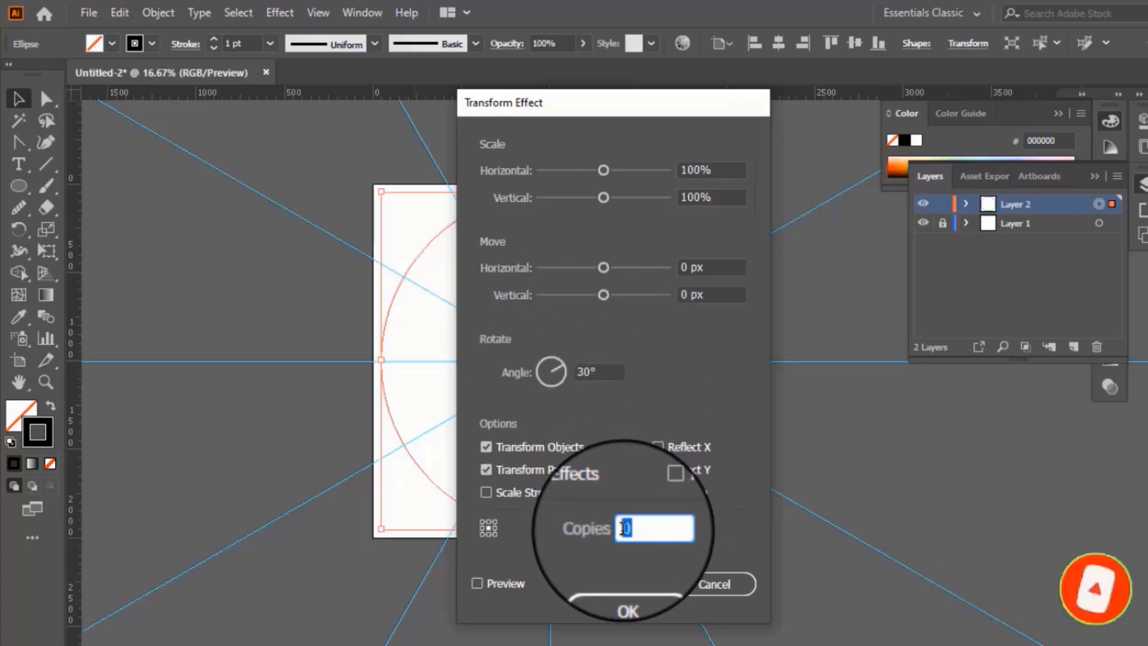
type("11")
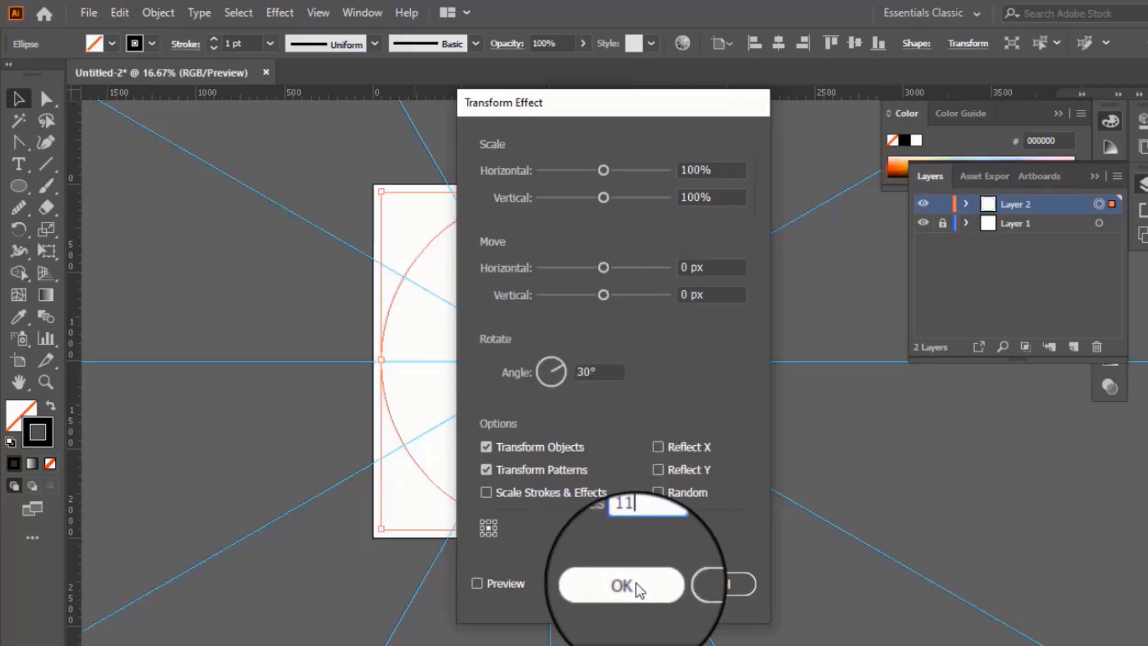
left_click(634, 580)
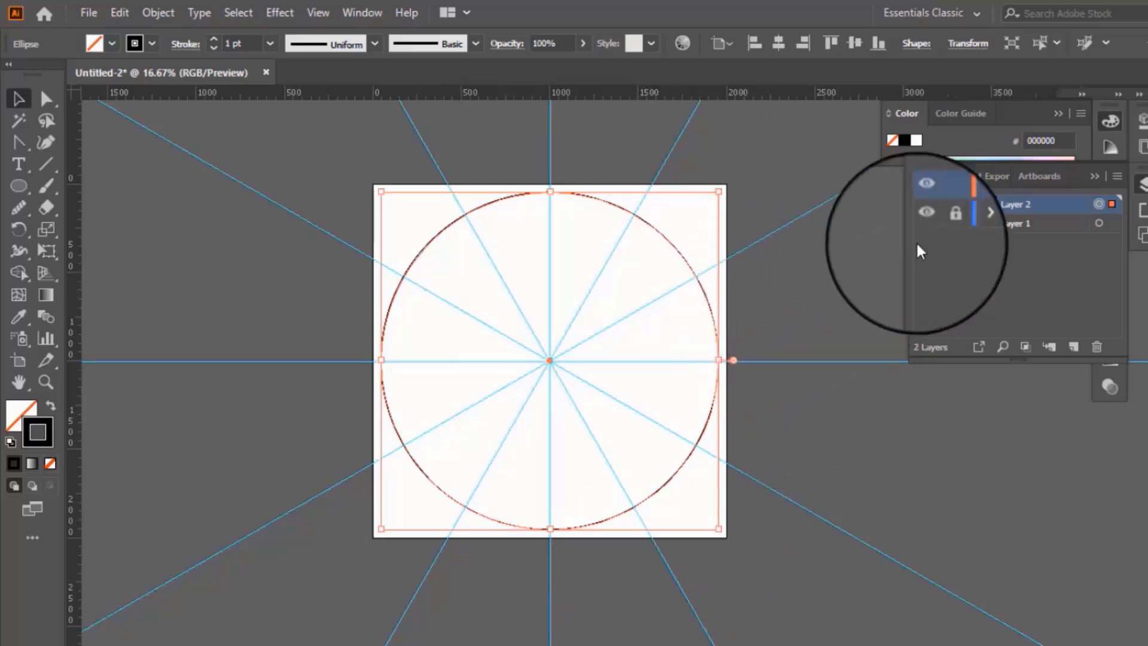
left_click(965, 204)
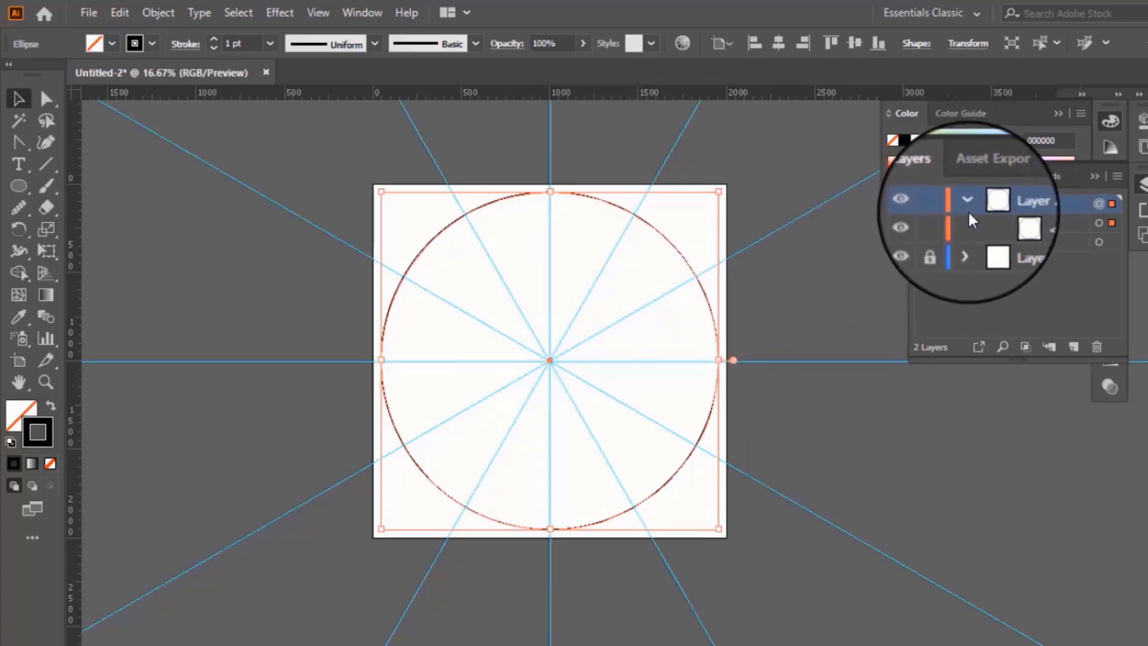
left_click(943, 225)
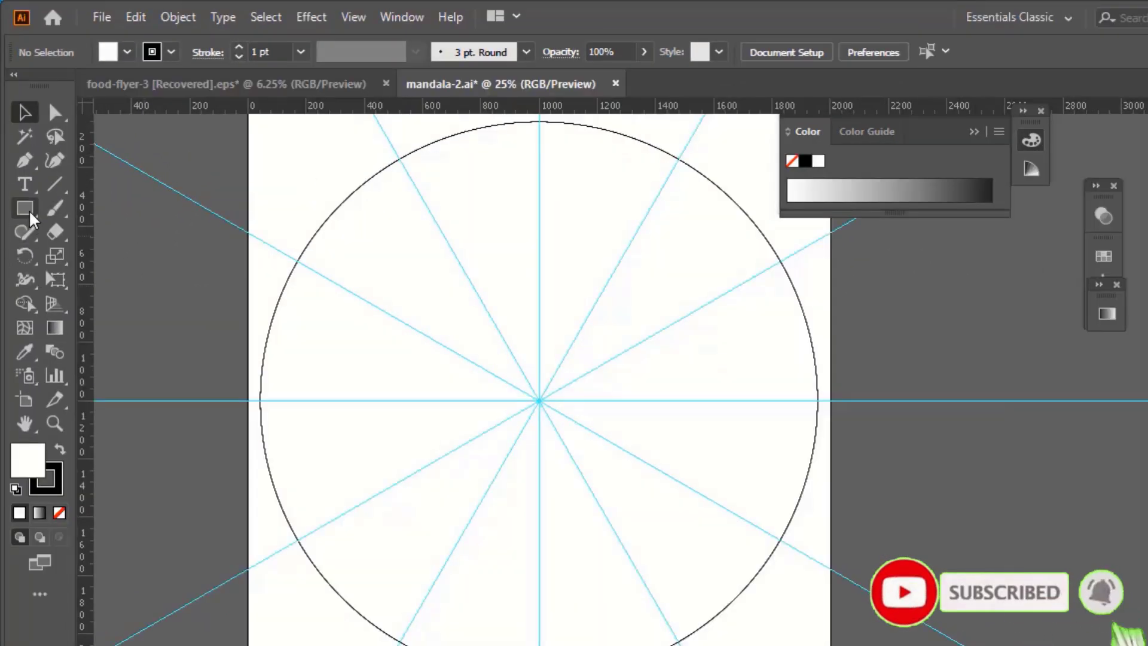
Draw a small centre circle and a radial ring of oval petals, enlarged and rotated upright.
left_click_drag(31, 219, 95, 256)
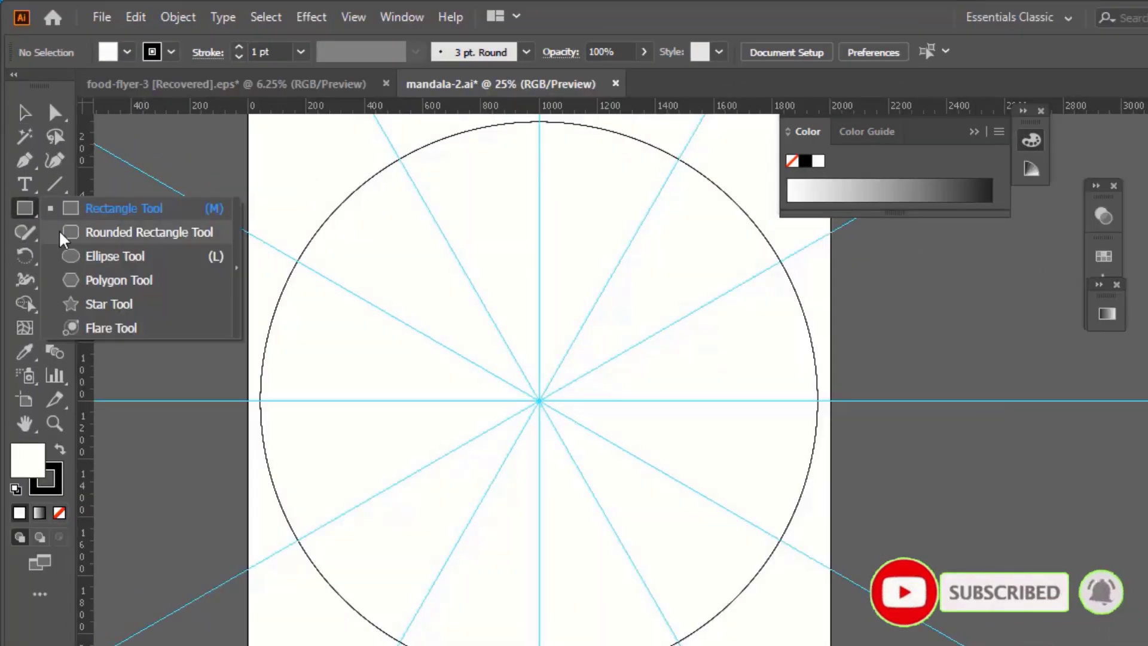
left_click_drag(539, 400, 561, 437)
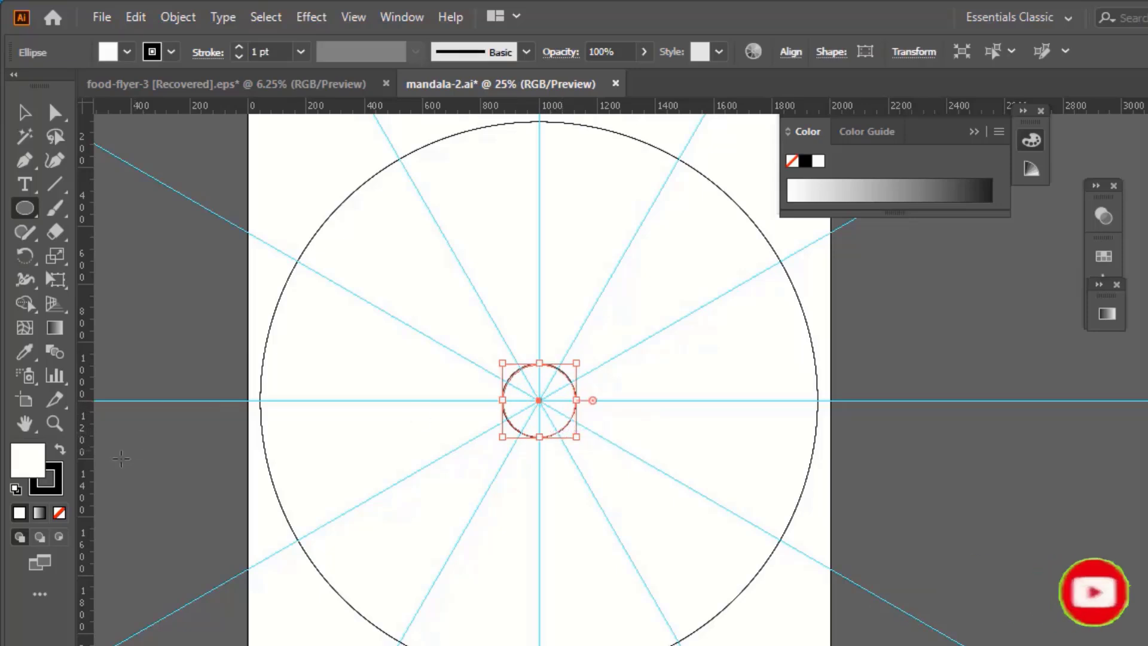
left_click(33, 467)
key("slash")
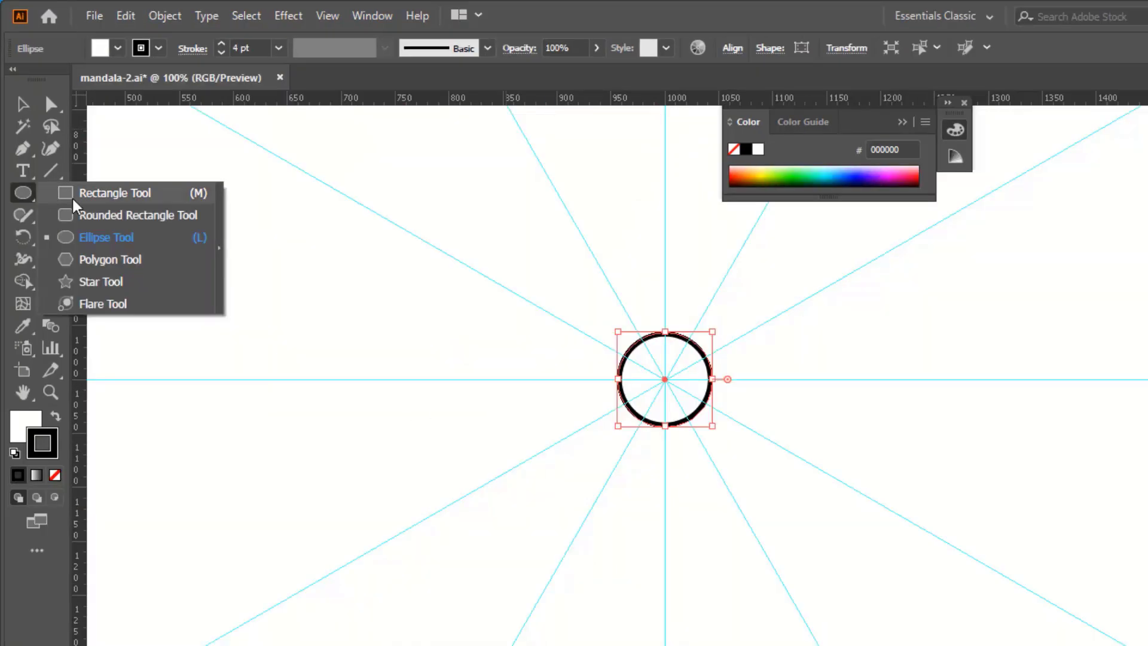
left_click_drag(657, 287, 682, 333)
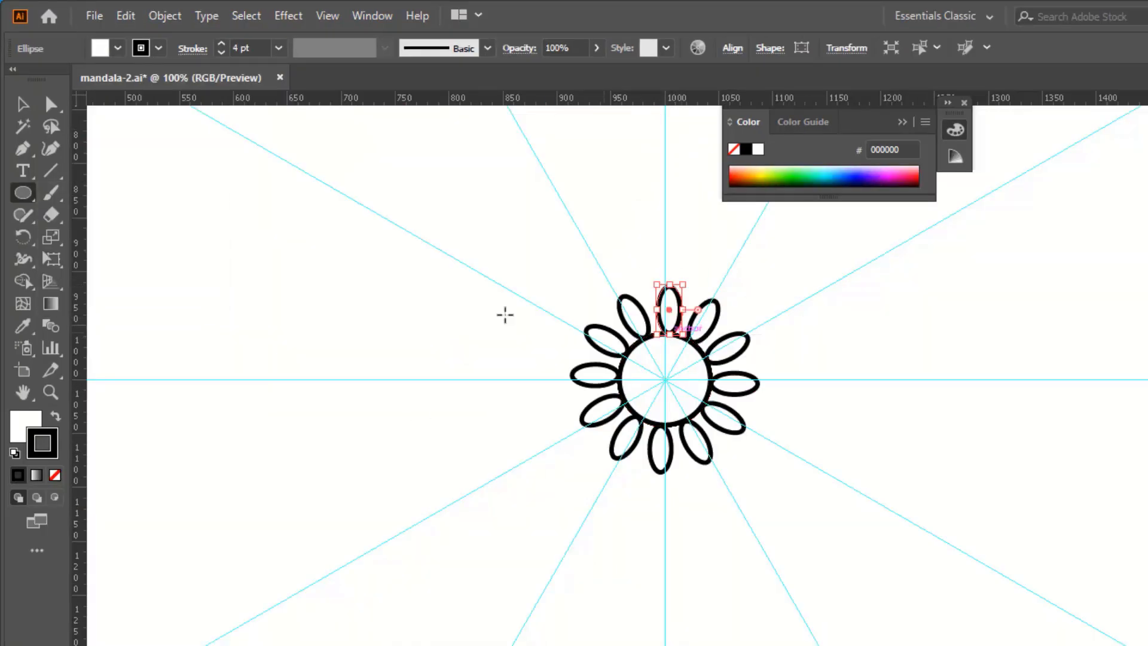
left_click(22, 104)
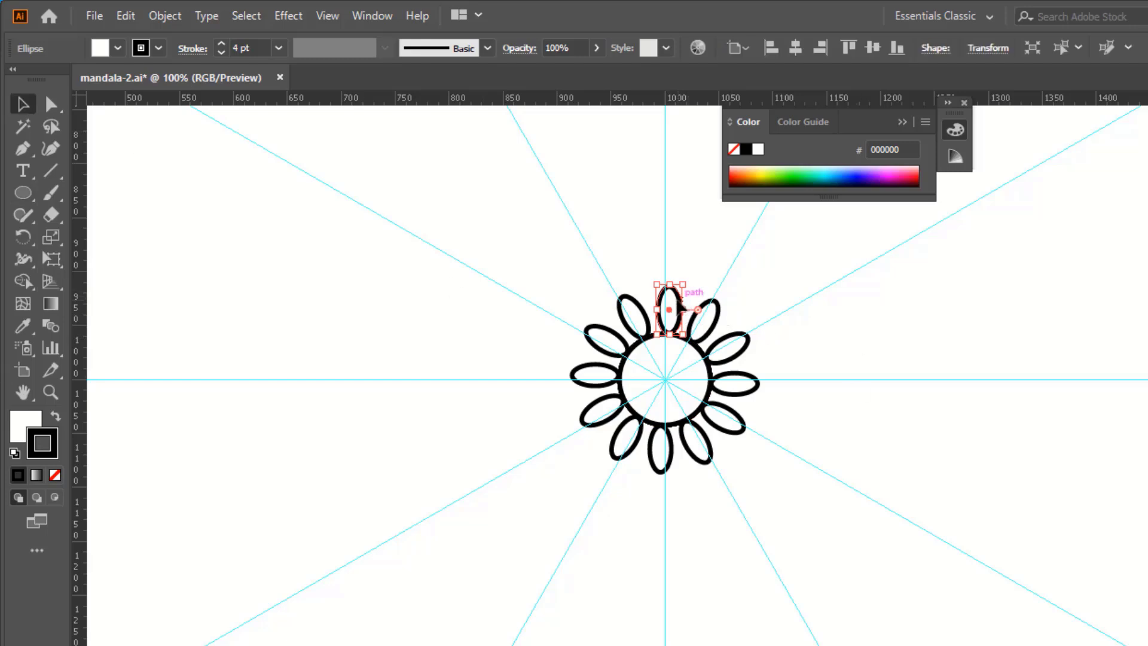
left_click_drag(670, 308, 702, 270)
left_click(724, 272)
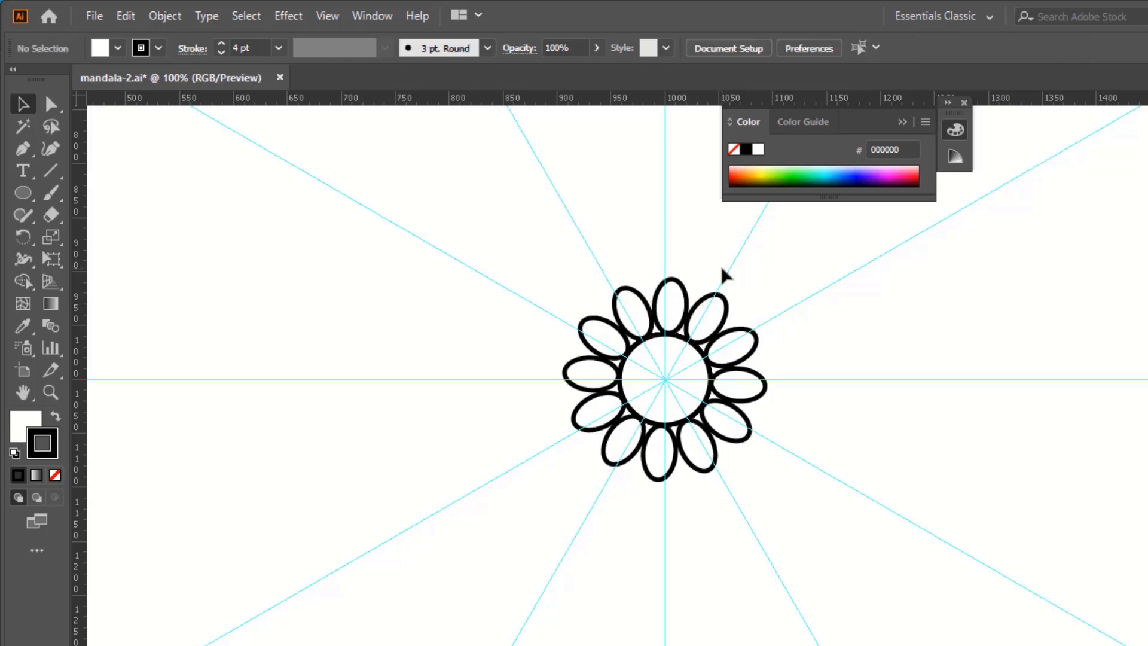
Set the top petal's stroke colour to red FC0606 in the Color Picker.
left_click(678, 292)
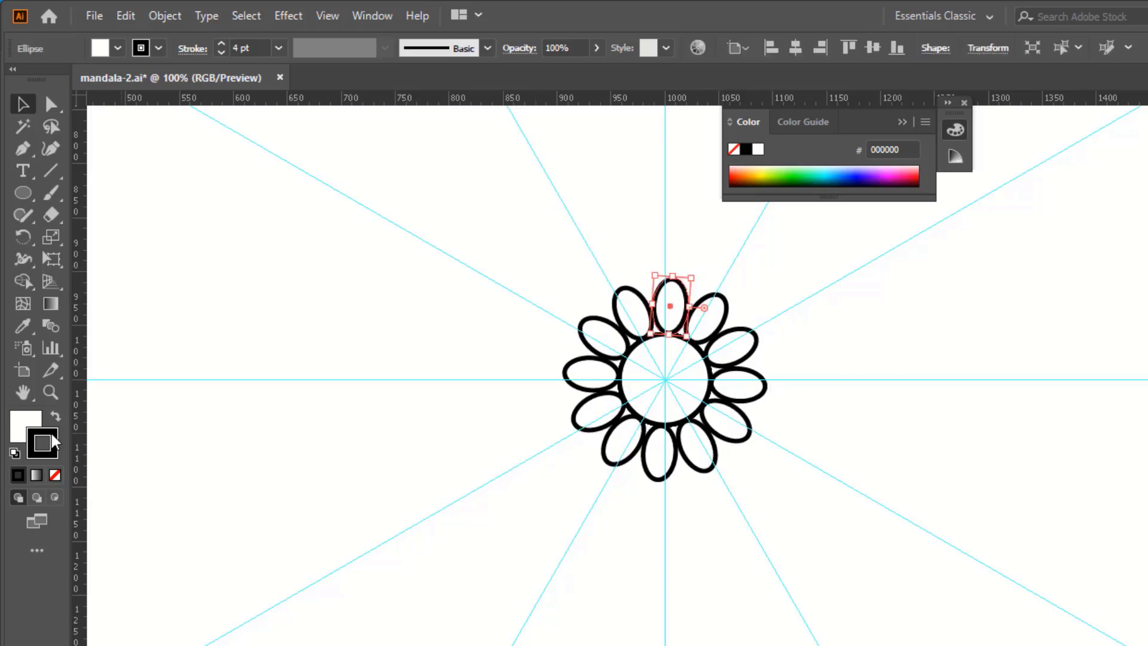
double_click(52, 442)
left_click_drag(971, 497, 966, 273)
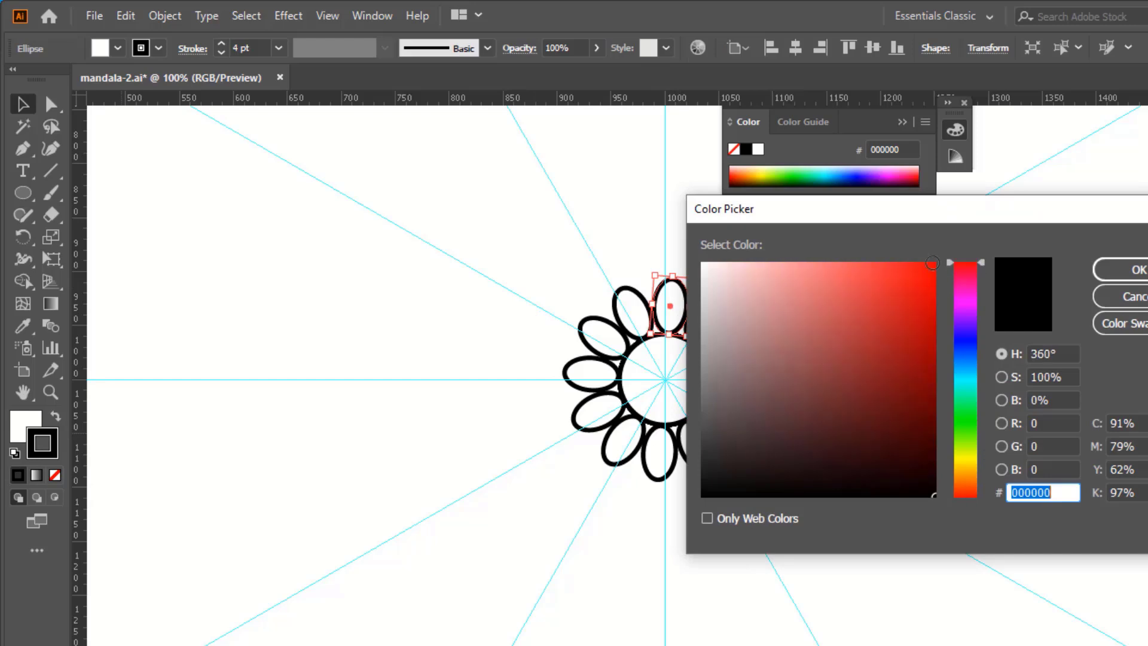
type("FC0606")
key("Return")
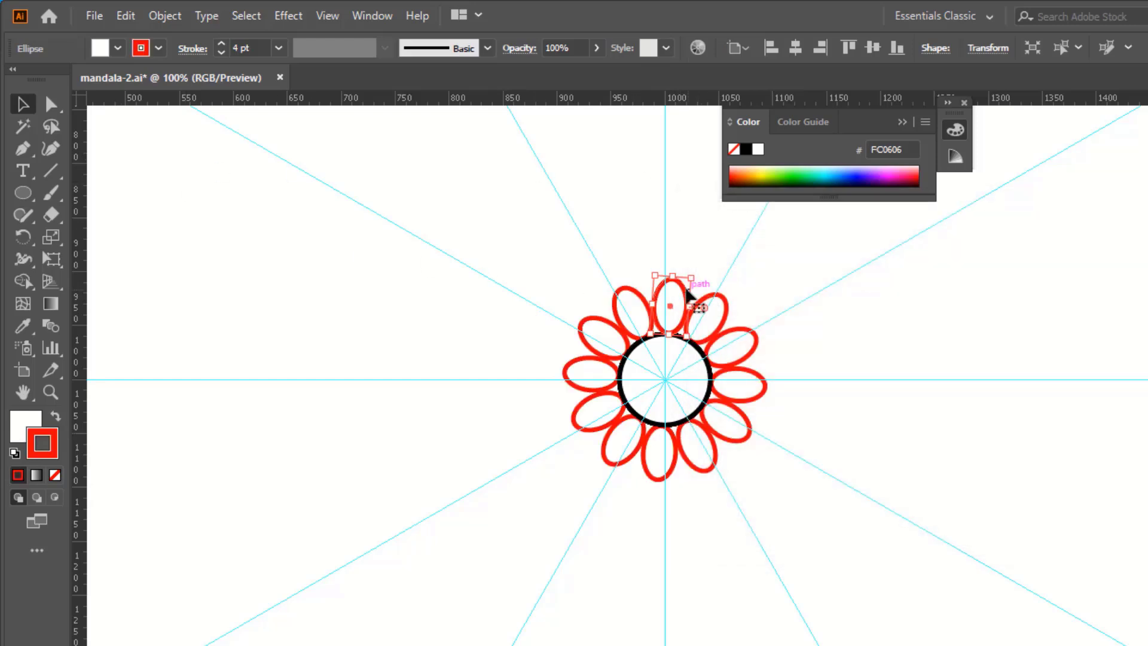
left_click(685, 293)
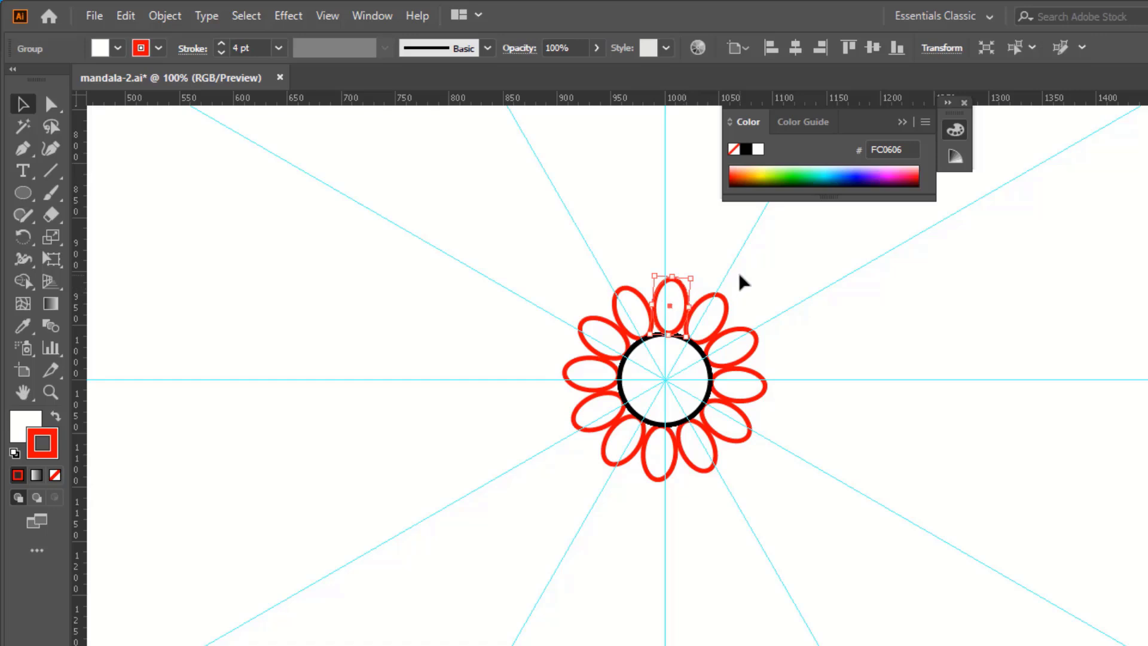
Scale a smaller inner copy inside the top petal and outline it pink F9088D.
left_click_drag(693, 277, 682, 285)
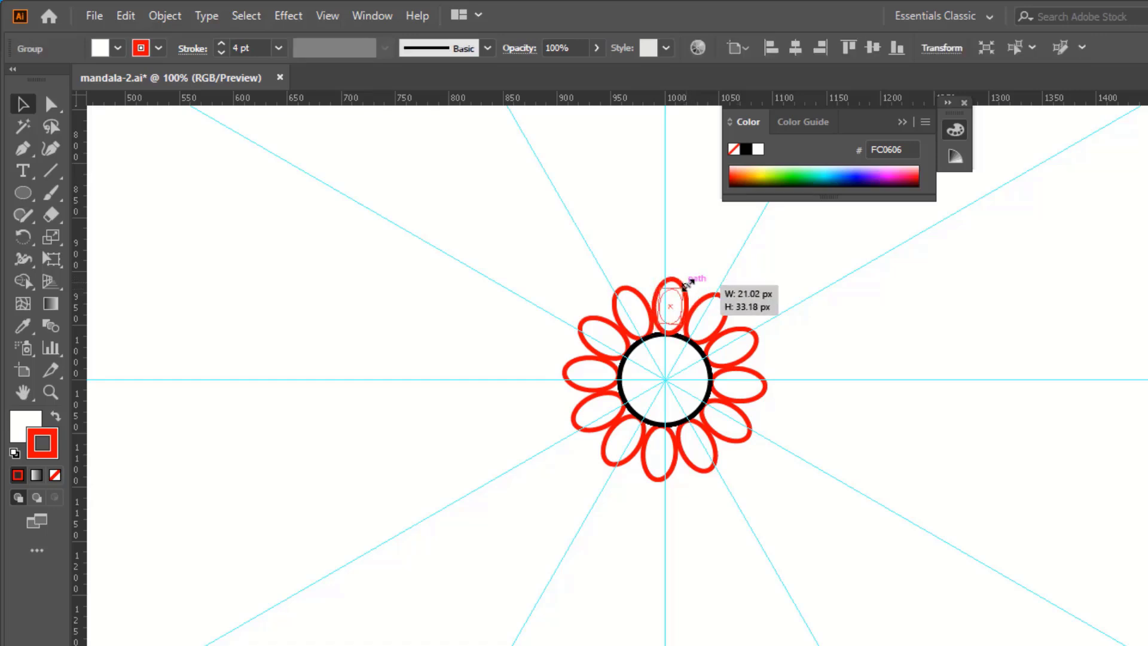
left_click_drag(679, 331, 688, 299)
left_click(687, 296)
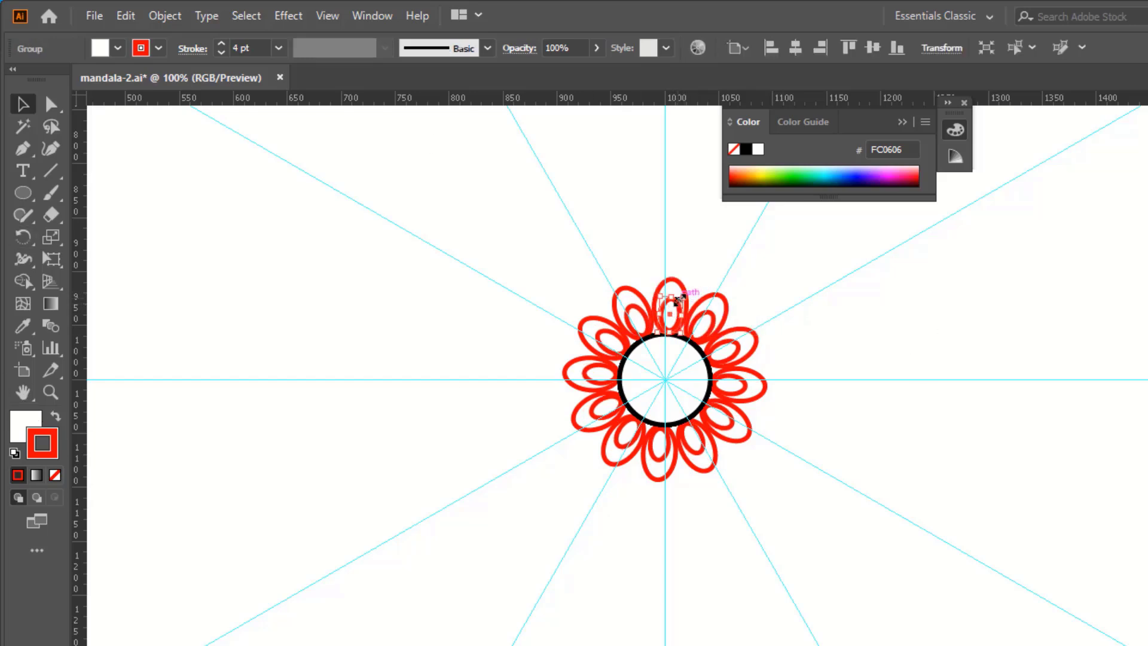
double_click(51, 449)
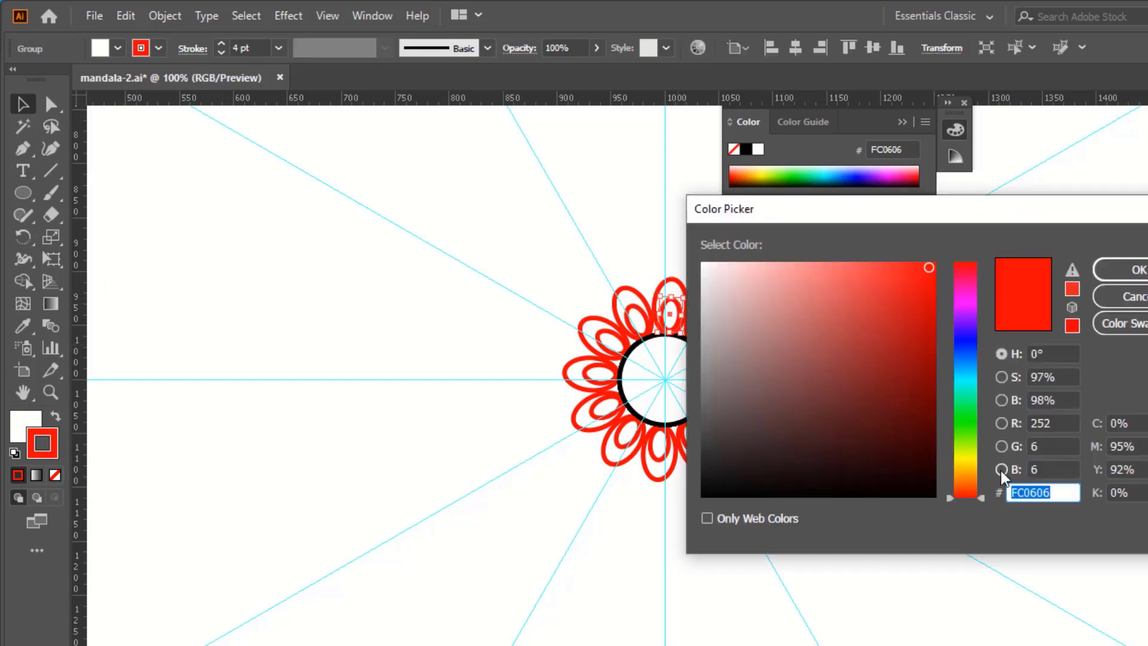
left_click(965, 283)
left_click(1138, 270)
left_click(542, 243)
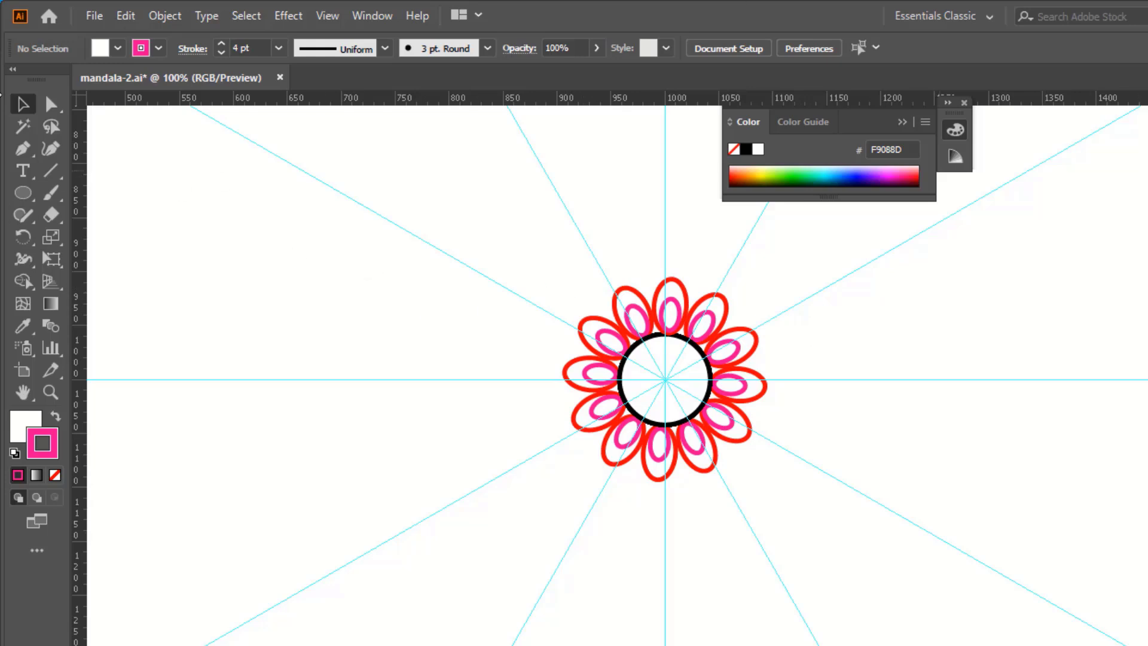
Draw a circle around the petals with a black 3 pt outline.
left_click(23, 192)
left_click_drag(665, 379, 748, 489)
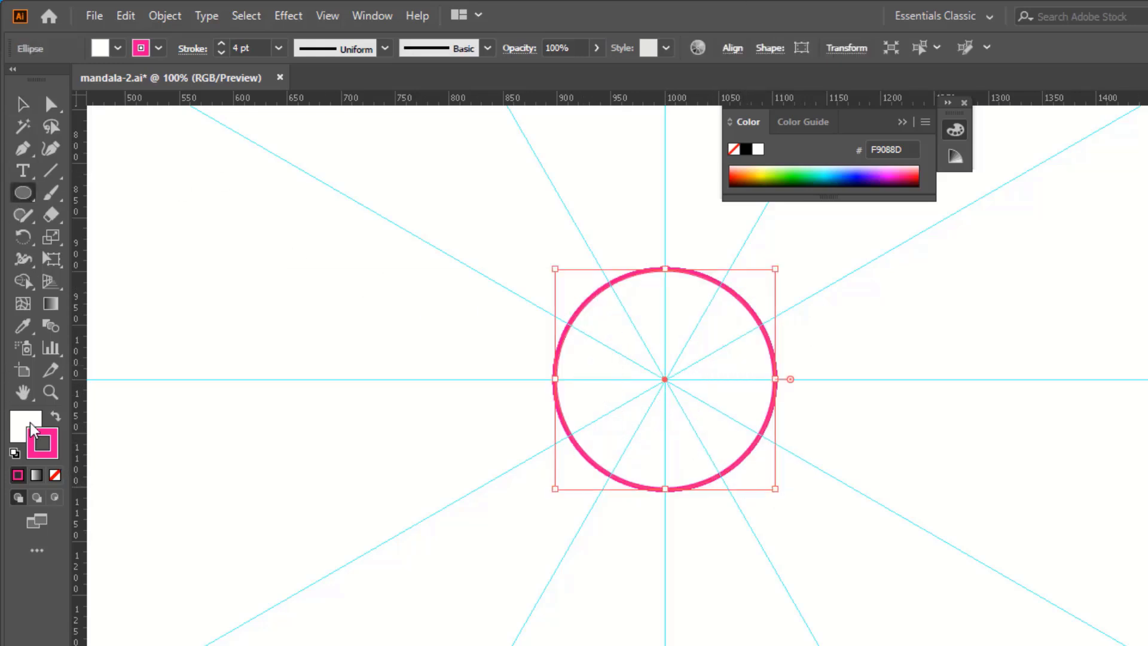
left_click(746, 149)
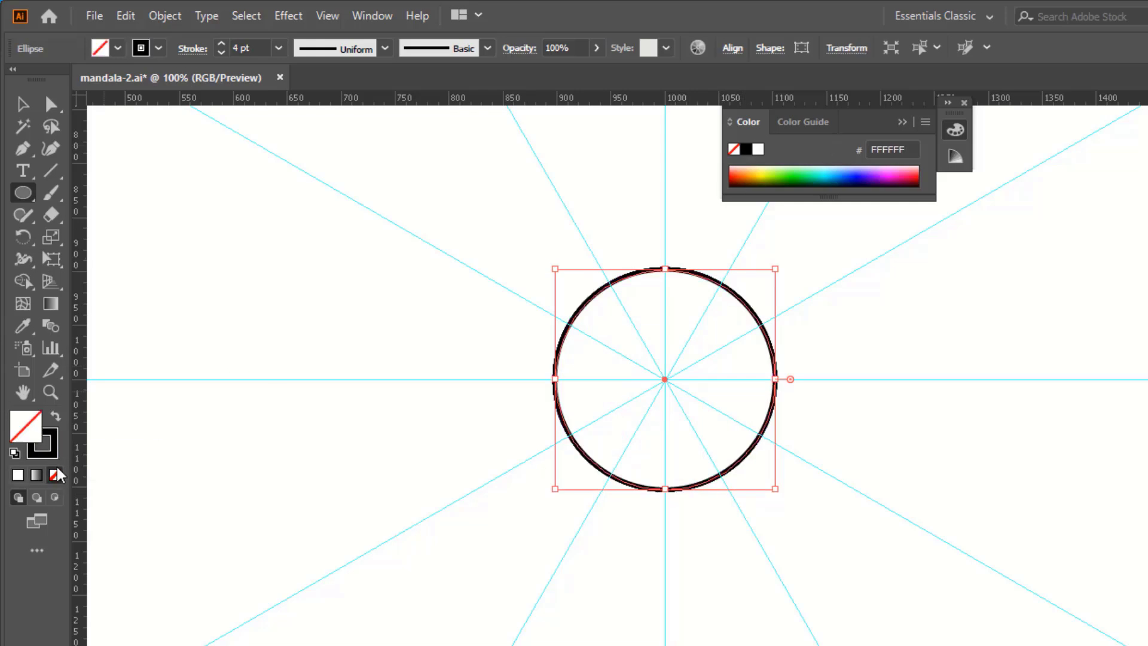
left_click(221, 52)
left_click(221, 43)
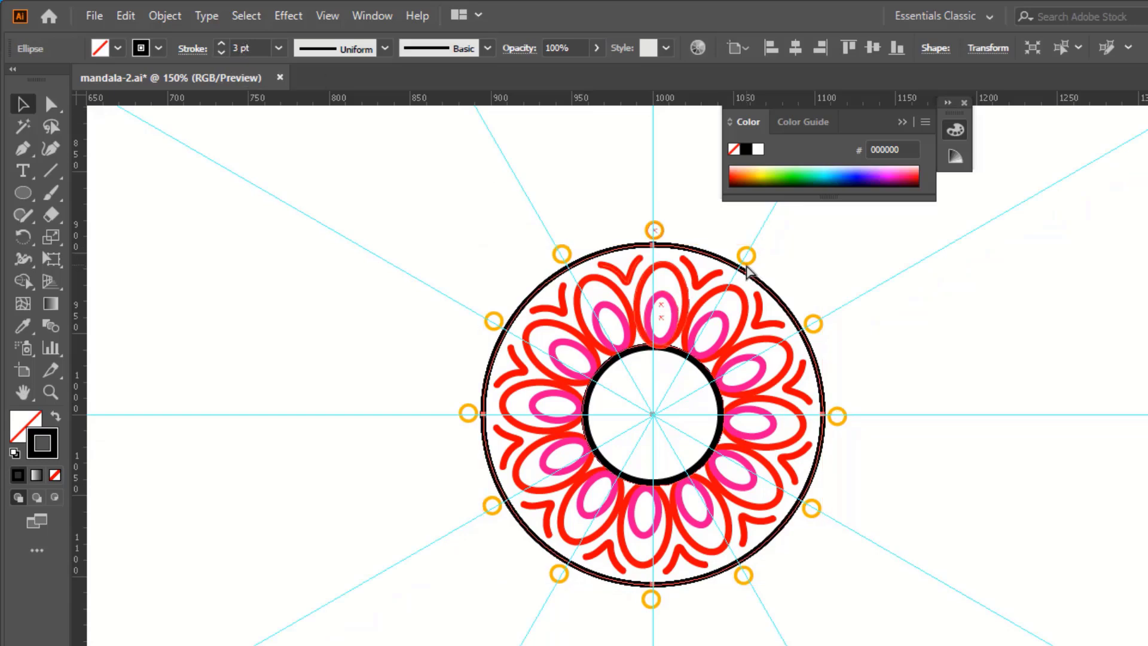
Enlarge the ring to surround the petals and place a small orange circle between the rings.
left_click(748, 272)
left_click_drag(814, 245, 845, 218)
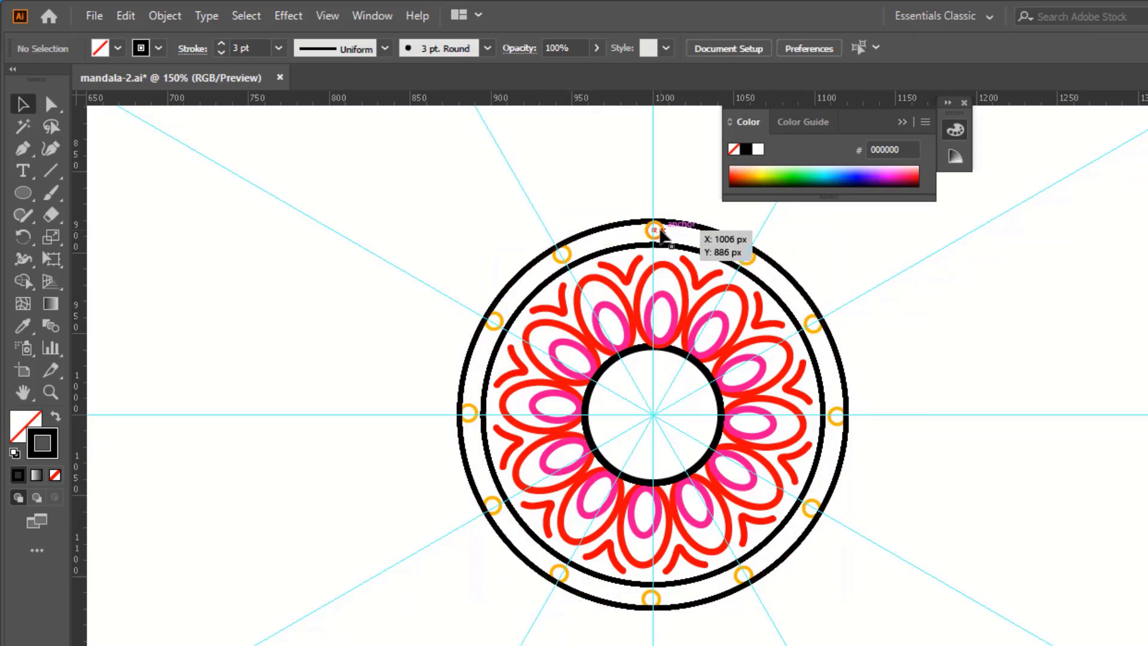
left_click_drag(654, 231, 662, 234)
key("ctrl+equal")
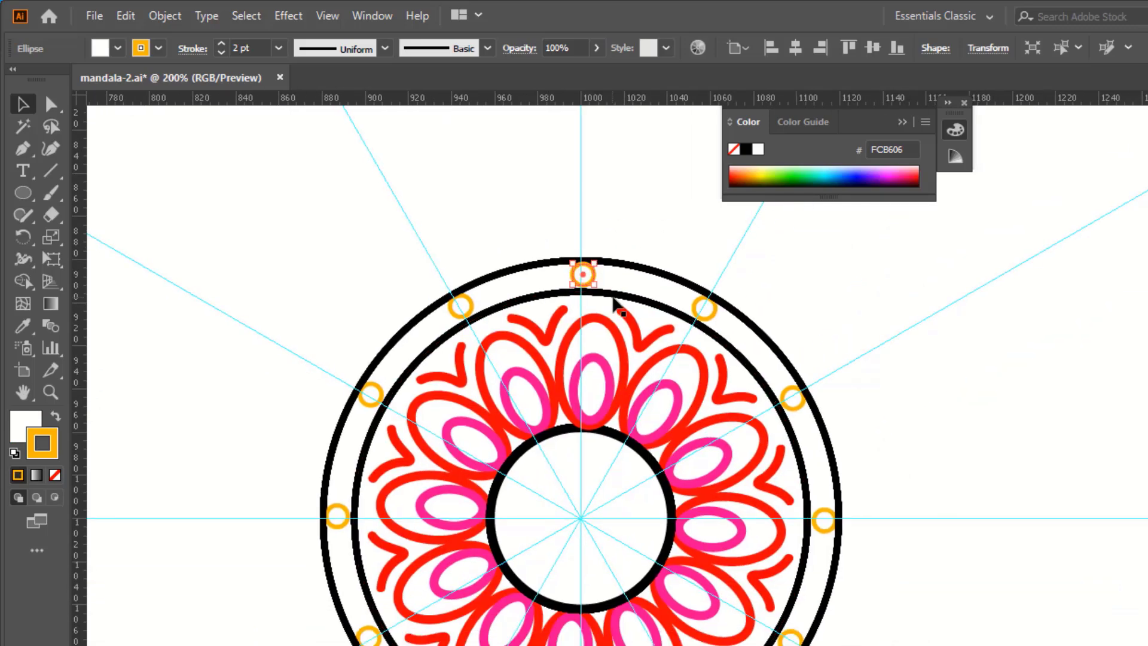
Rotate-copy the small orange circle around the mandala centre and repeat to fill the band.
left_click(620, 243)
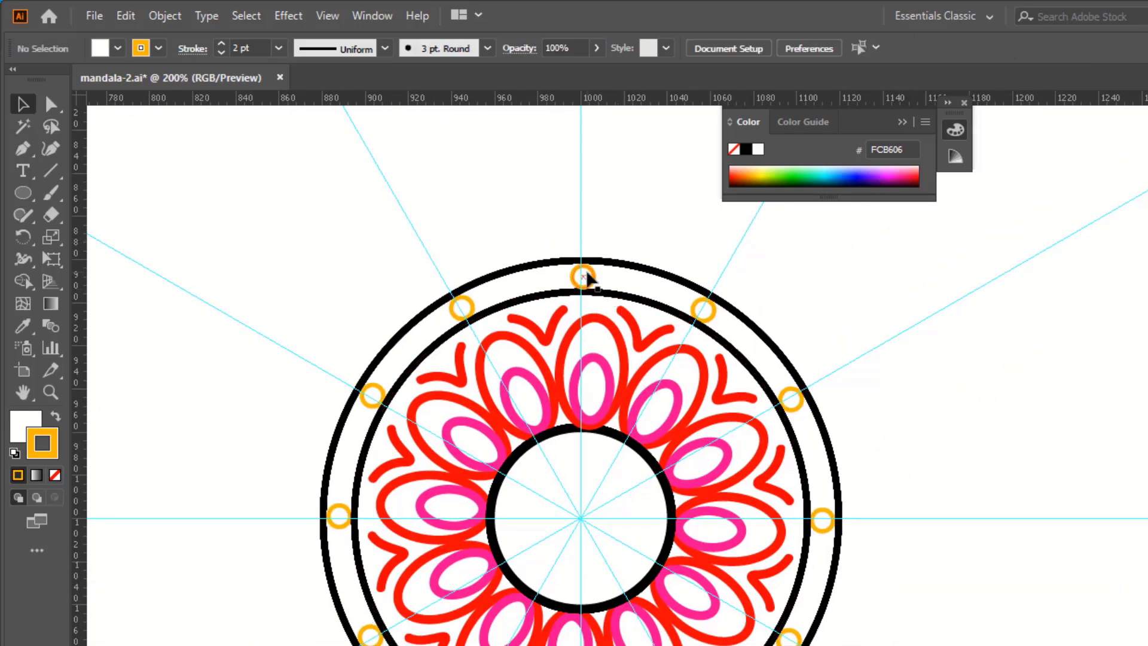
left_click(583, 276)
key("r")
left_click(580, 518)
left_click_drag(594, 281, 620, 288)
key("ctrl+d")
key("ctrl+d")
key("ctrl+d")
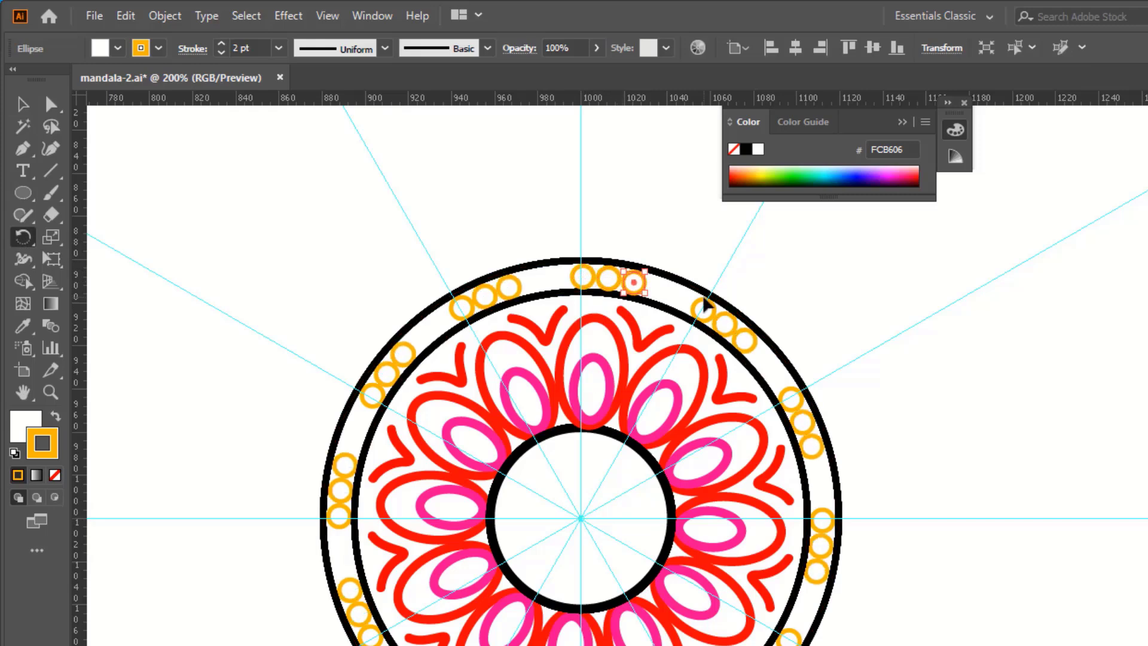
key("v")
left_click(492, 205)
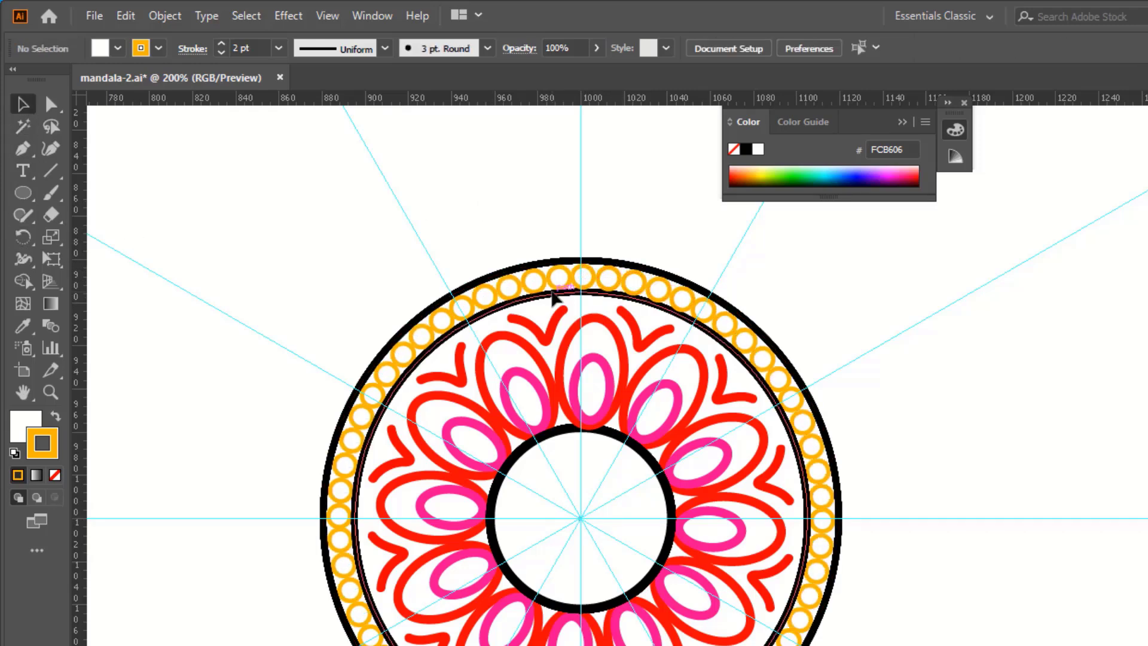
key("ctrl+minus")
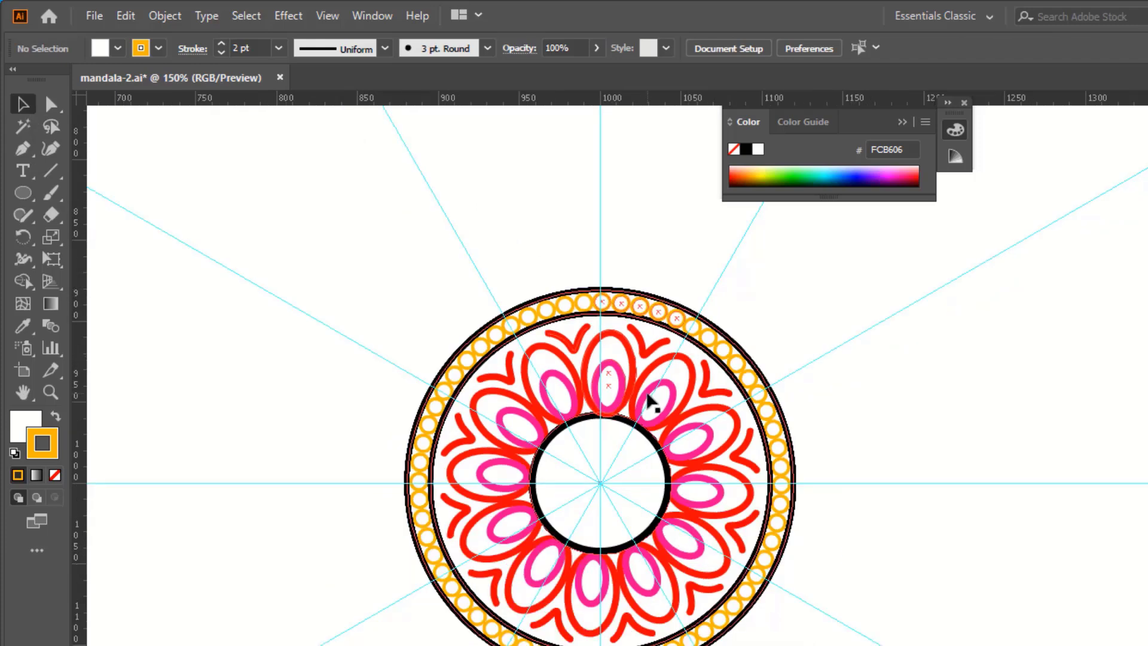
left_click_drag(589, 346, 588, 337)
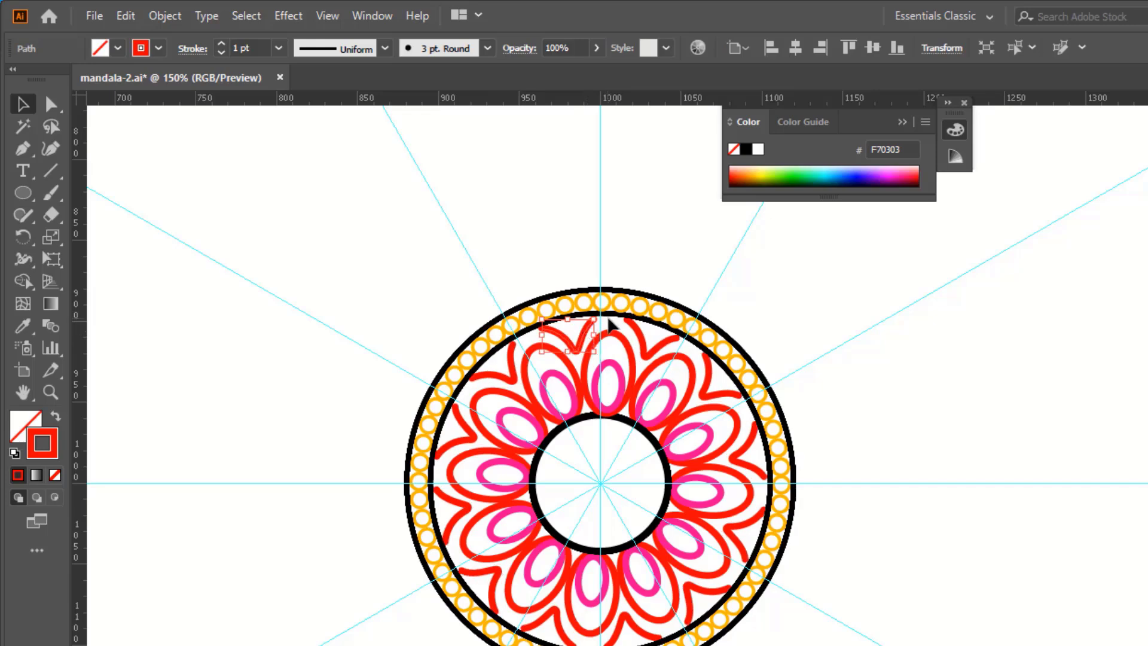
Send the red ornament path to the back so the black rings overlap it.
left_click(680, 280)
left_click(577, 343)
right_click(577, 342)
left_click(801, 636)
left_click(872, 504)
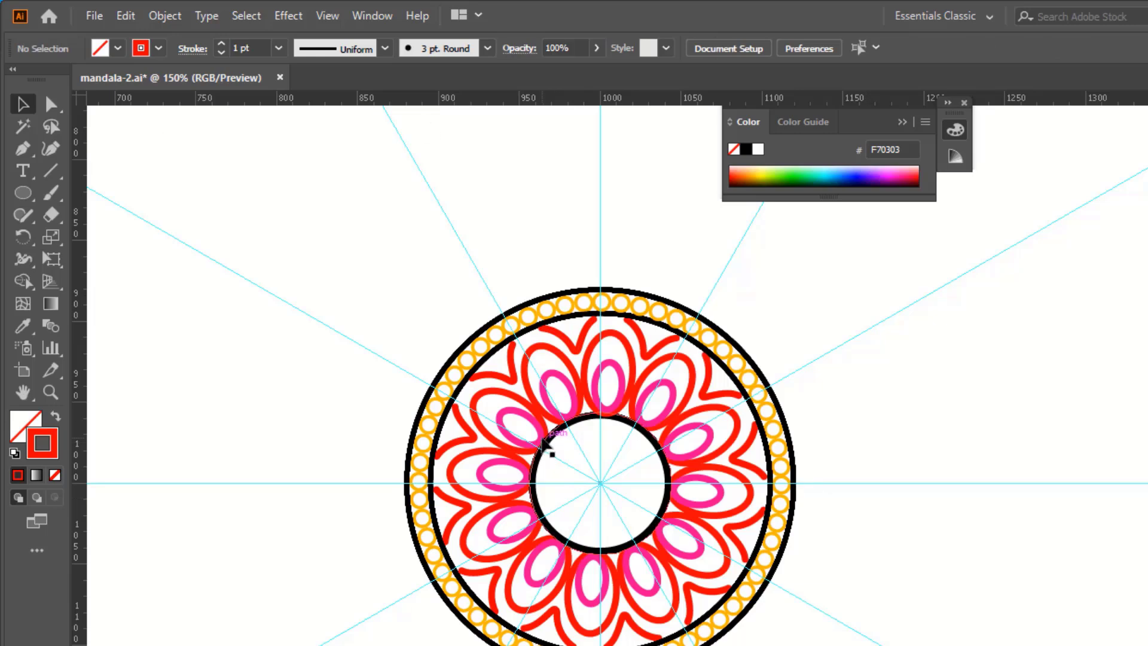
scroll(544, 443, "down", 3)
scroll(556, 419, "up", 1)
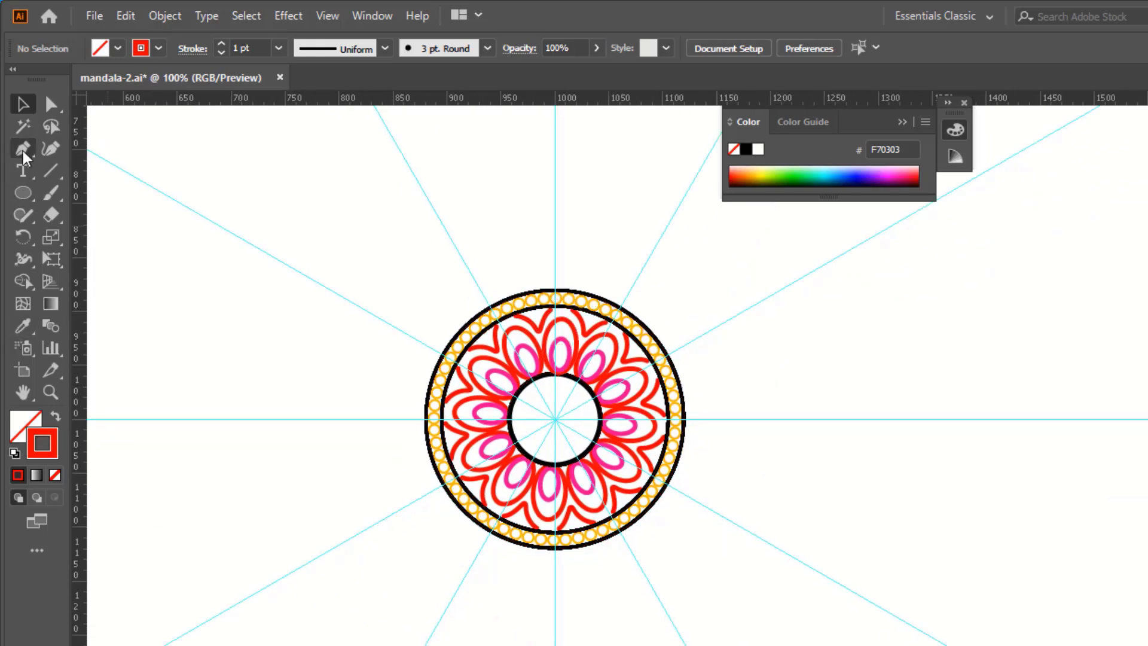
key("ctrl+plus")
left_click(23, 192)
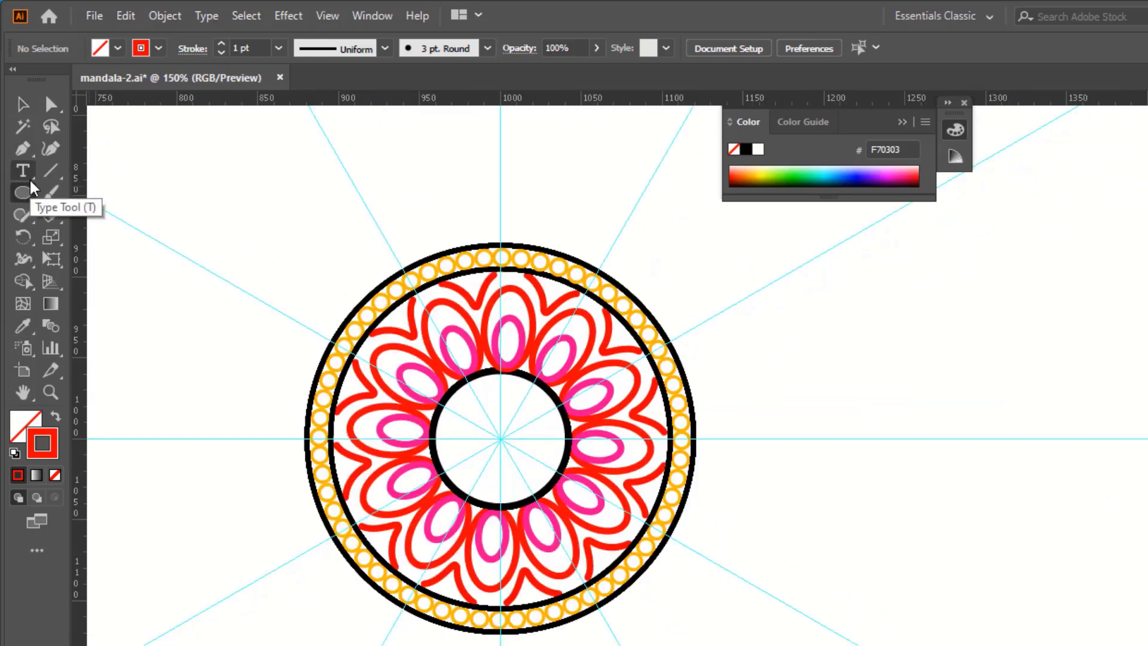
Paint a pointed red outer petal and send it behind the black rings.
left_click(51, 193)
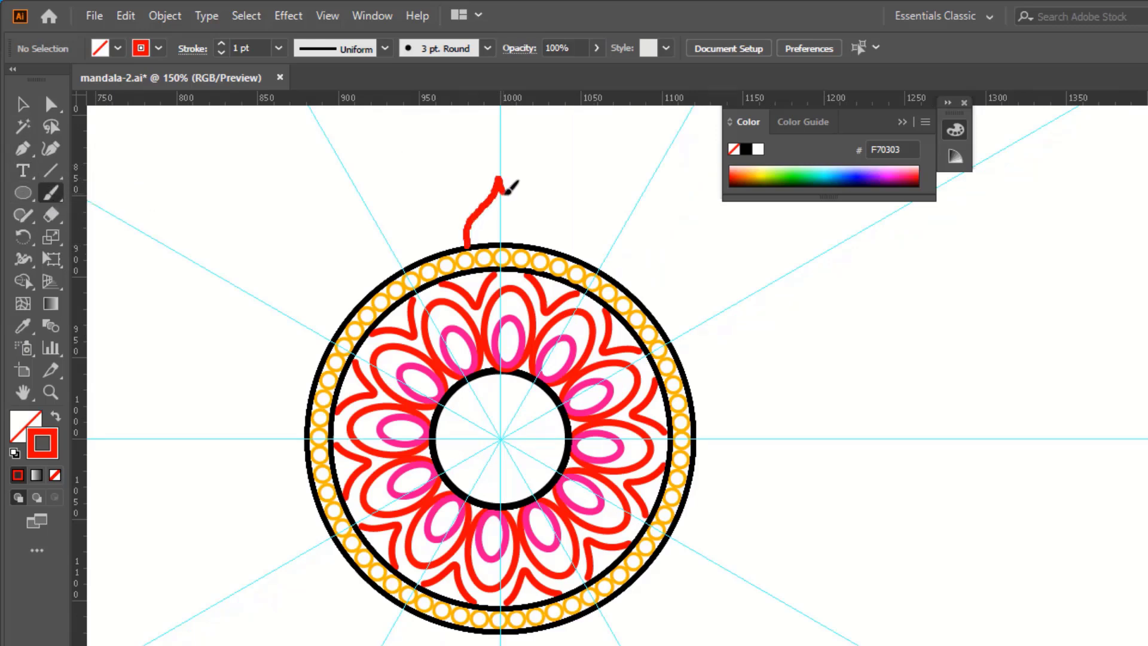
left_click(23, 104)
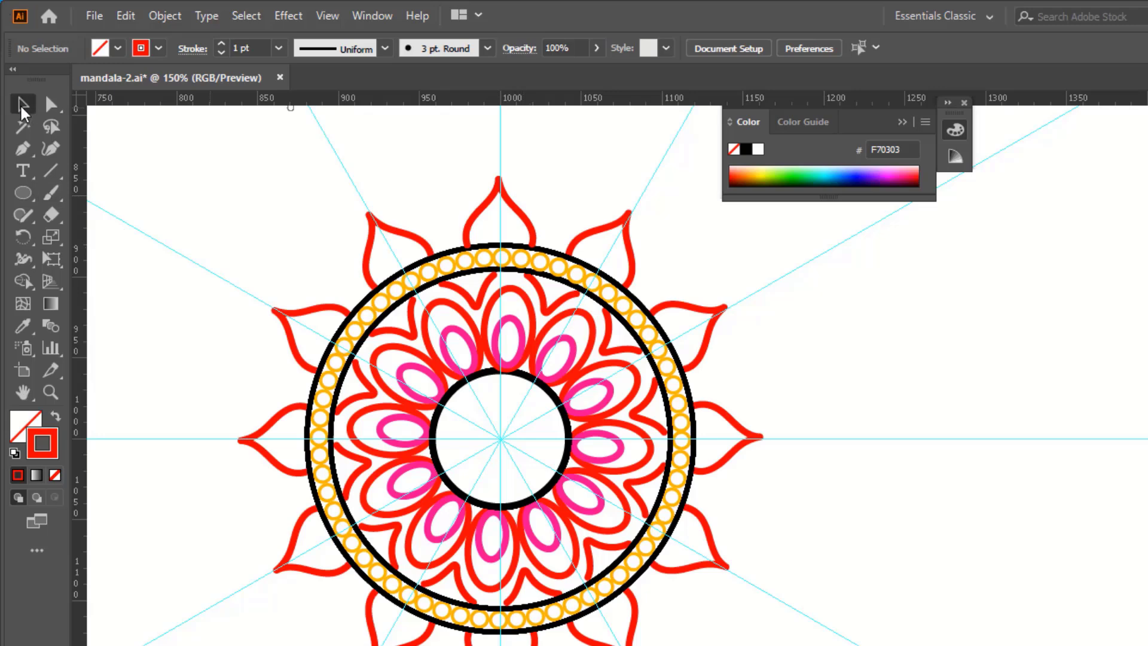
left_click(519, 210)
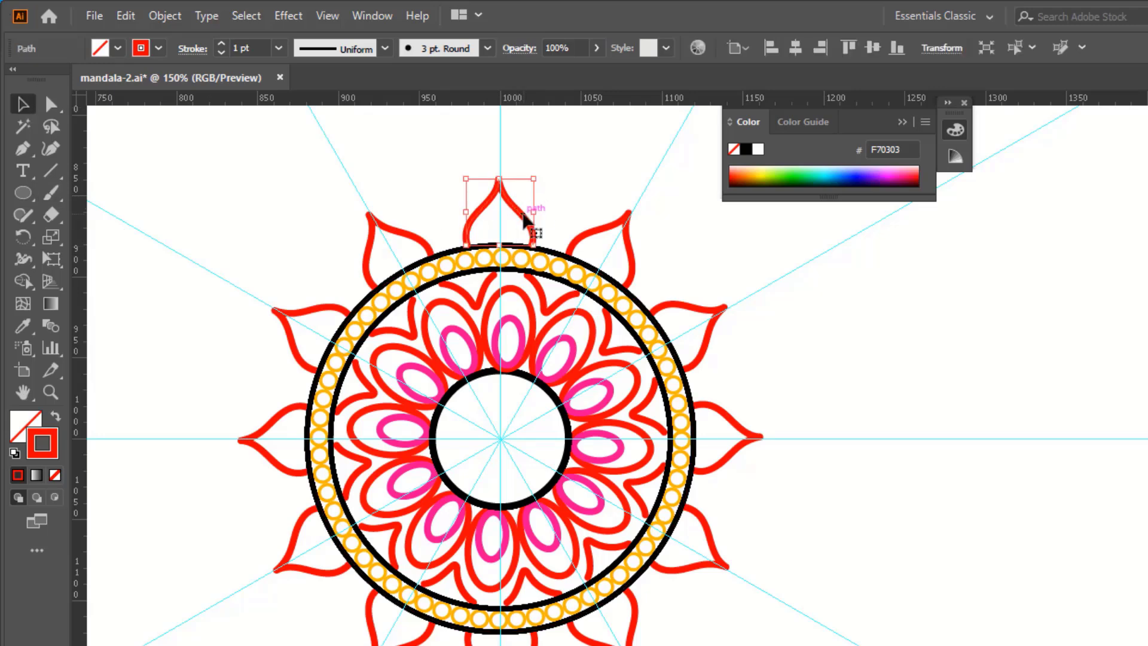
right_click(546, 218)
left_click(795, 585)
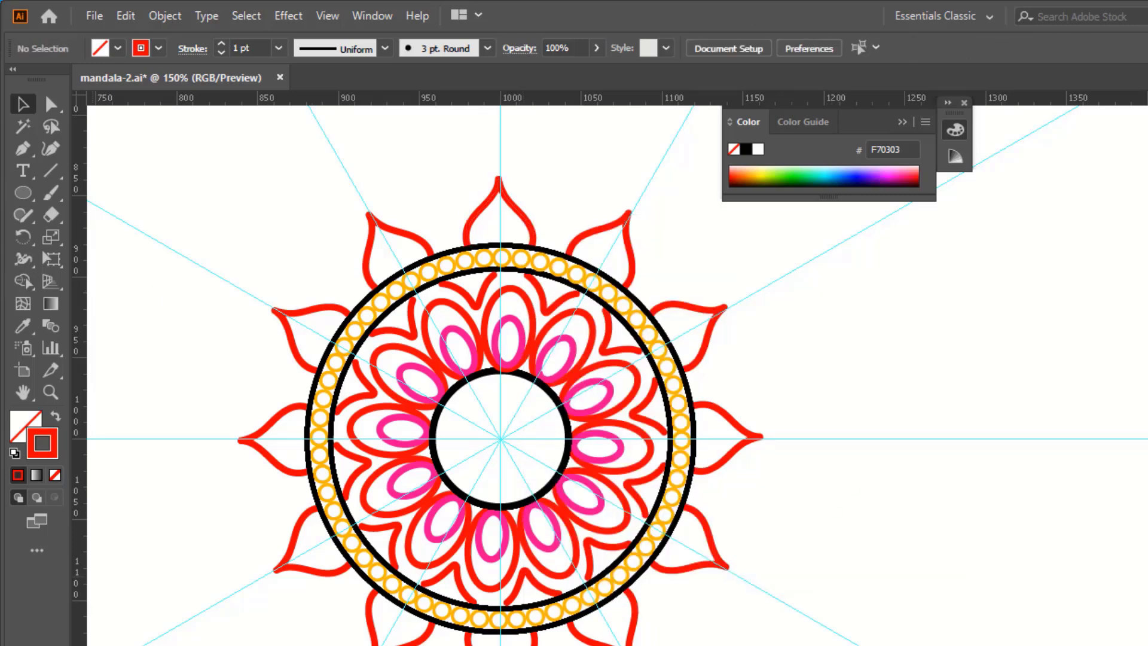
Paint a small red loop at the base of the top outer petal.
left_click(50, 196)
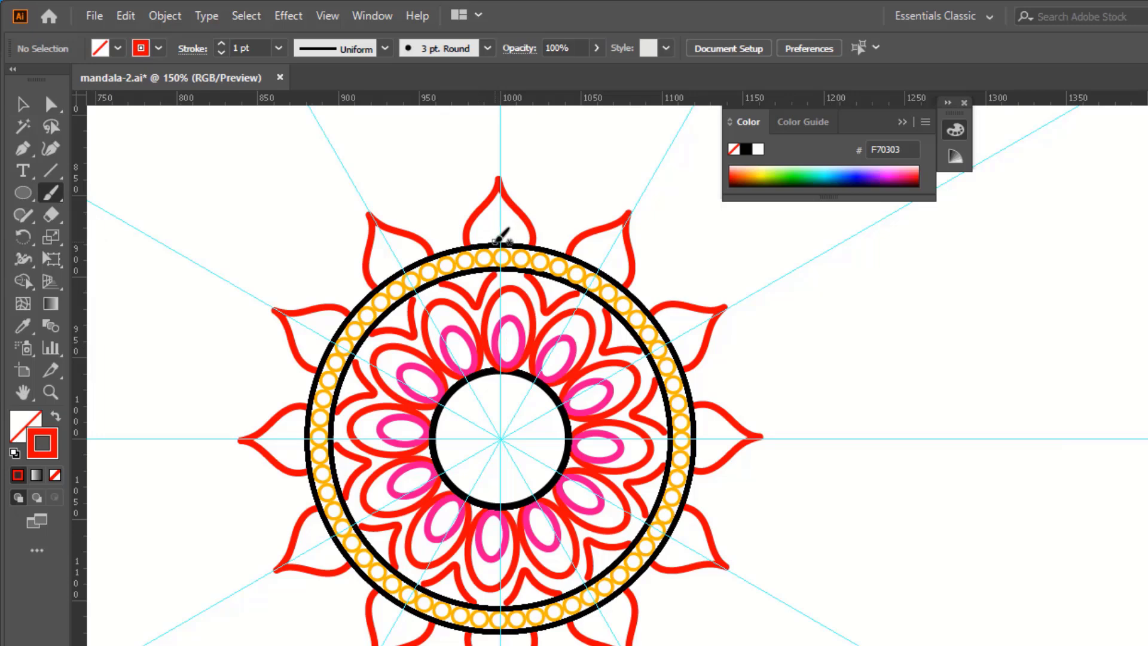
left_click_drag(509, 237, 480, 242)
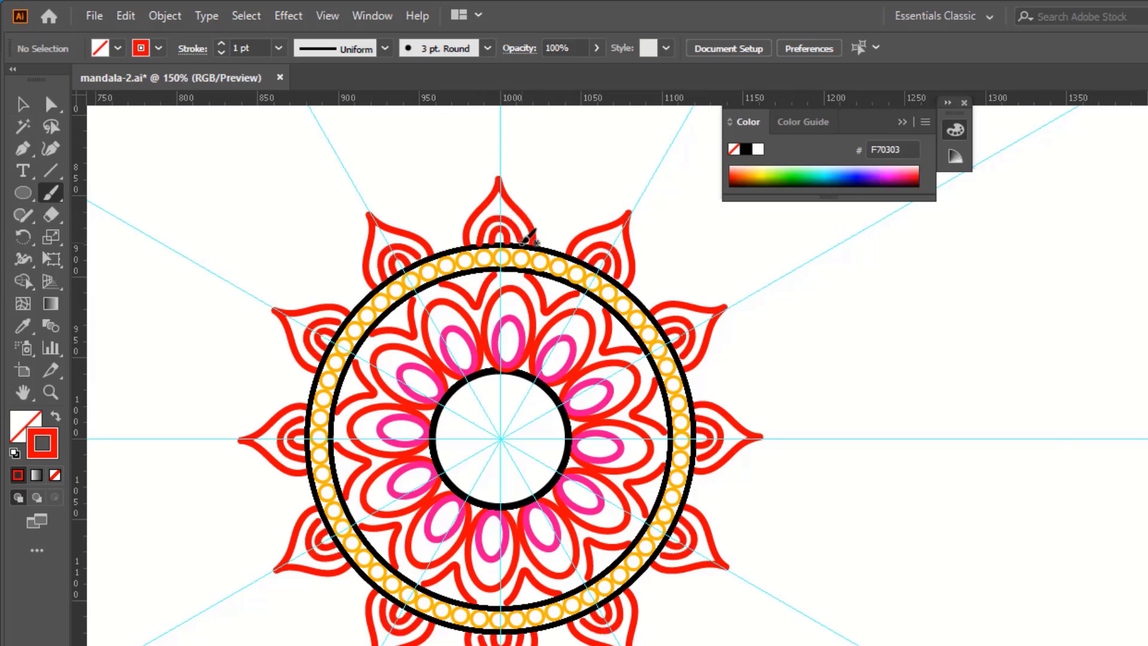
left_click(22, 106)
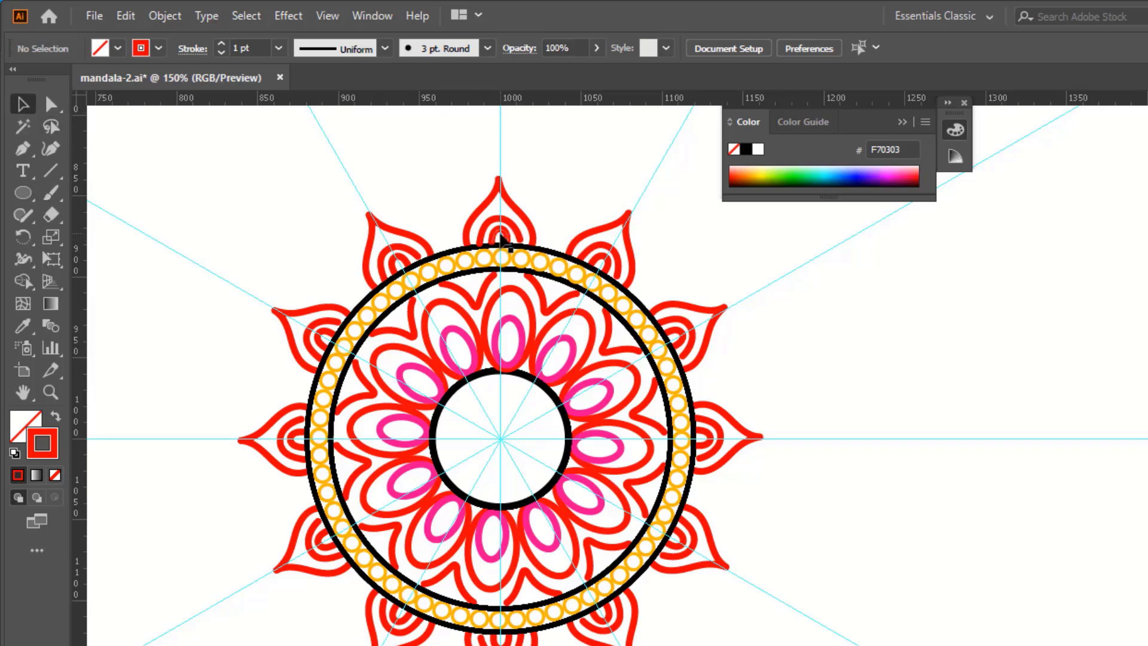
Nudge the top petal's small inner arch upward and send the petal behind the rings.
key("a")
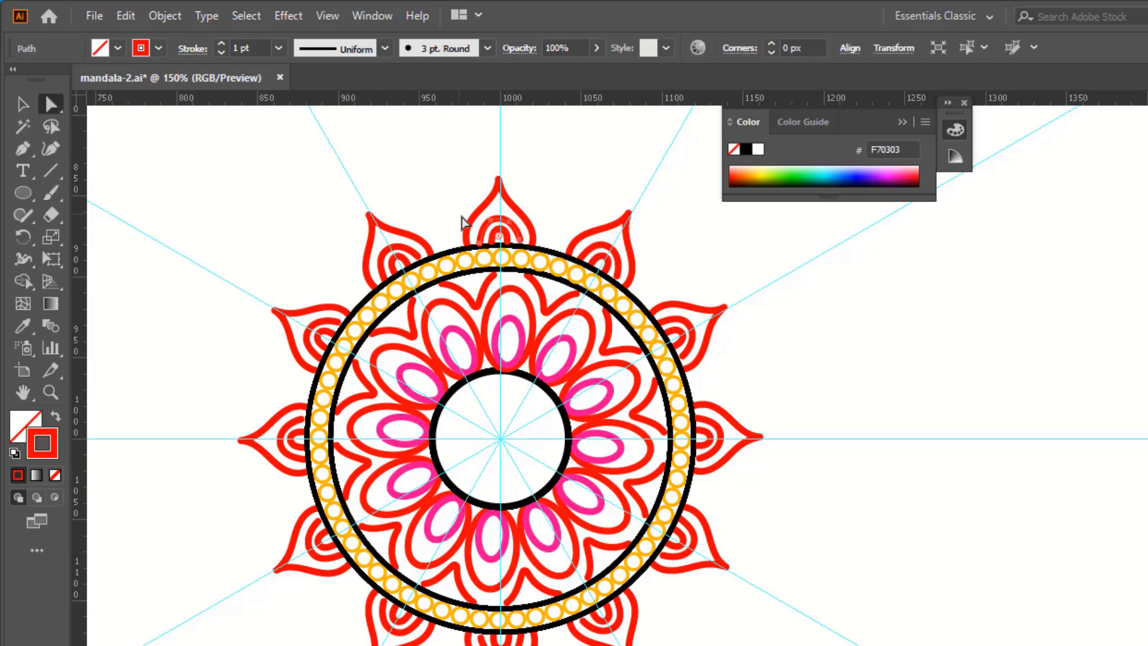
left_click_drag(521, 246, 522, 249)
key("v")
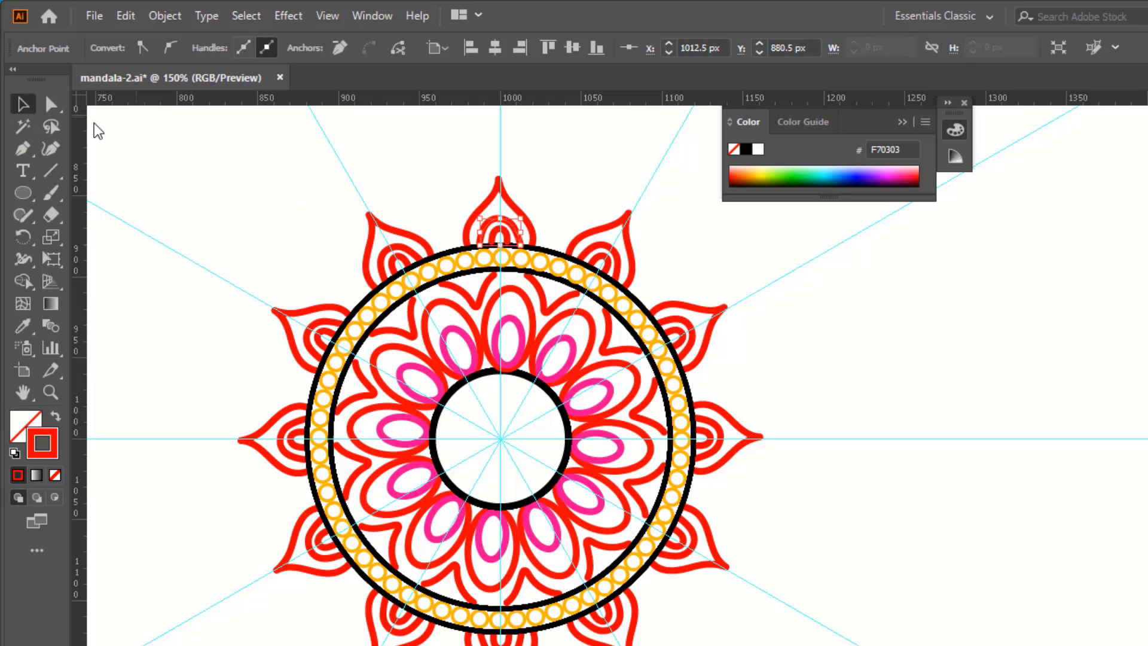
left_click(505, 226)
mouse_move(506, 226)
left_mouse_down()
mouse_move(504, 216)
mouse_move(551, 223)
mouse_move(527, 226)
left_mouse_up()
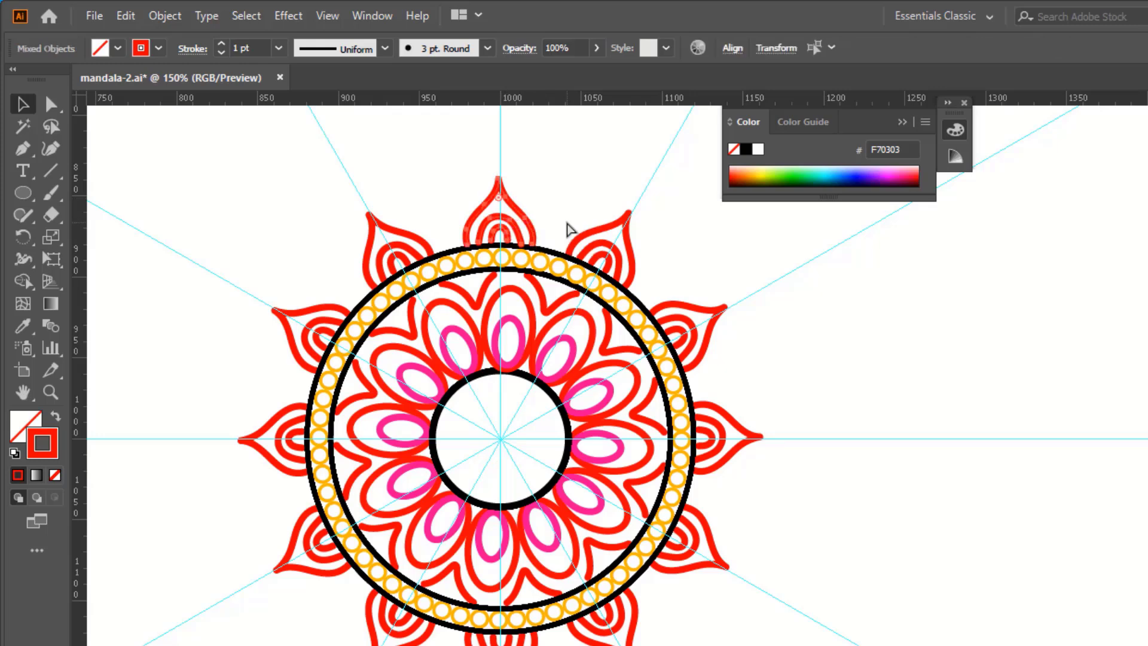
right_click(526, 226)
left_click(851, 436)
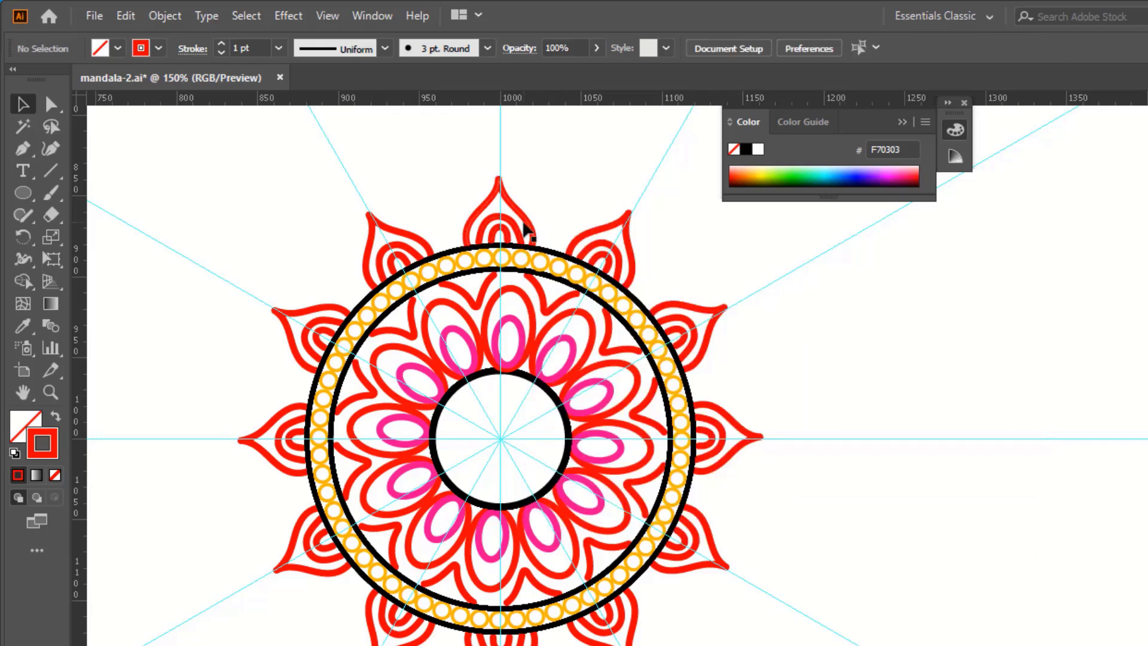
Rotate a copy of the petals around the mandala centre into the gaps.
key("r")
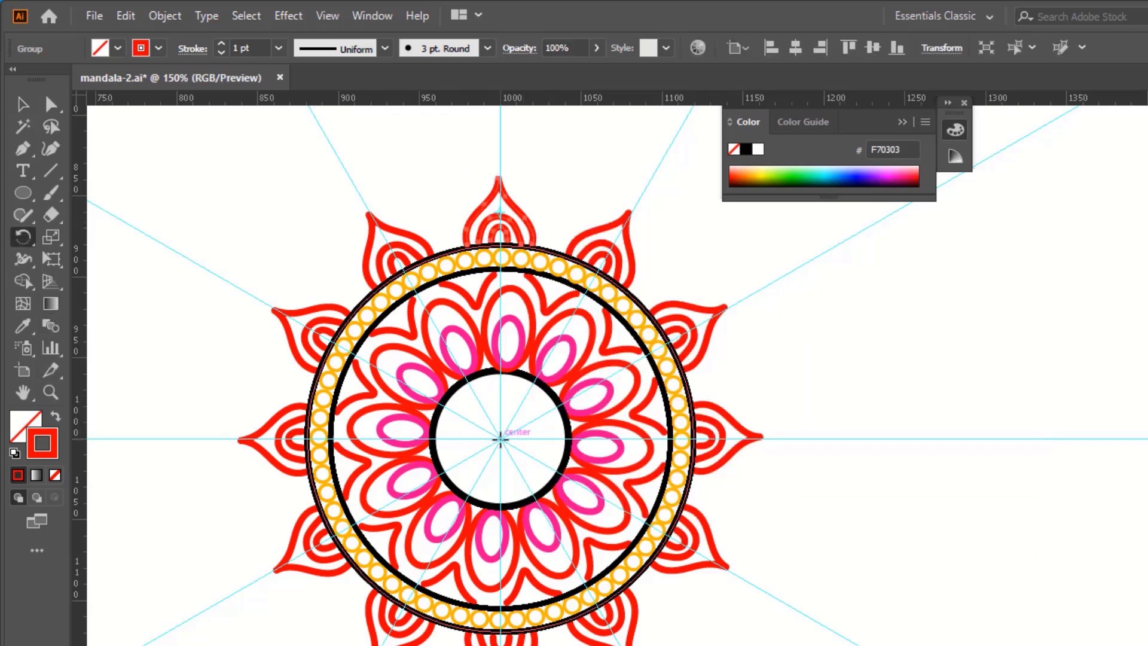
left_click(500, 439)
left_click_drag(521, 218, 575, 239)
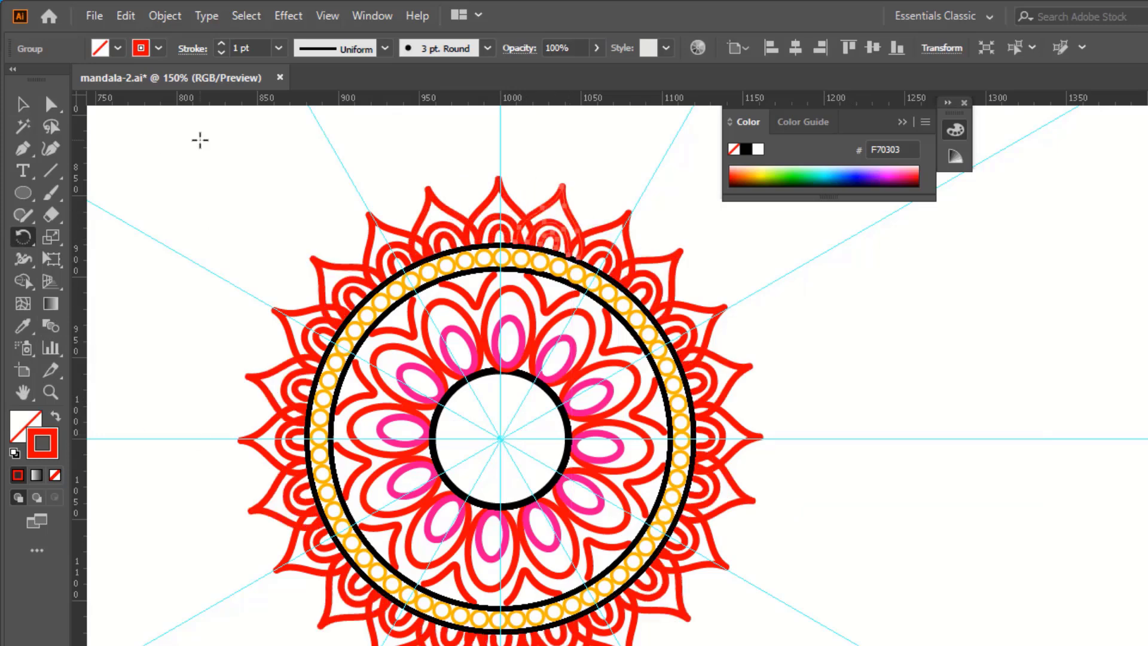
left_click(22, 103)
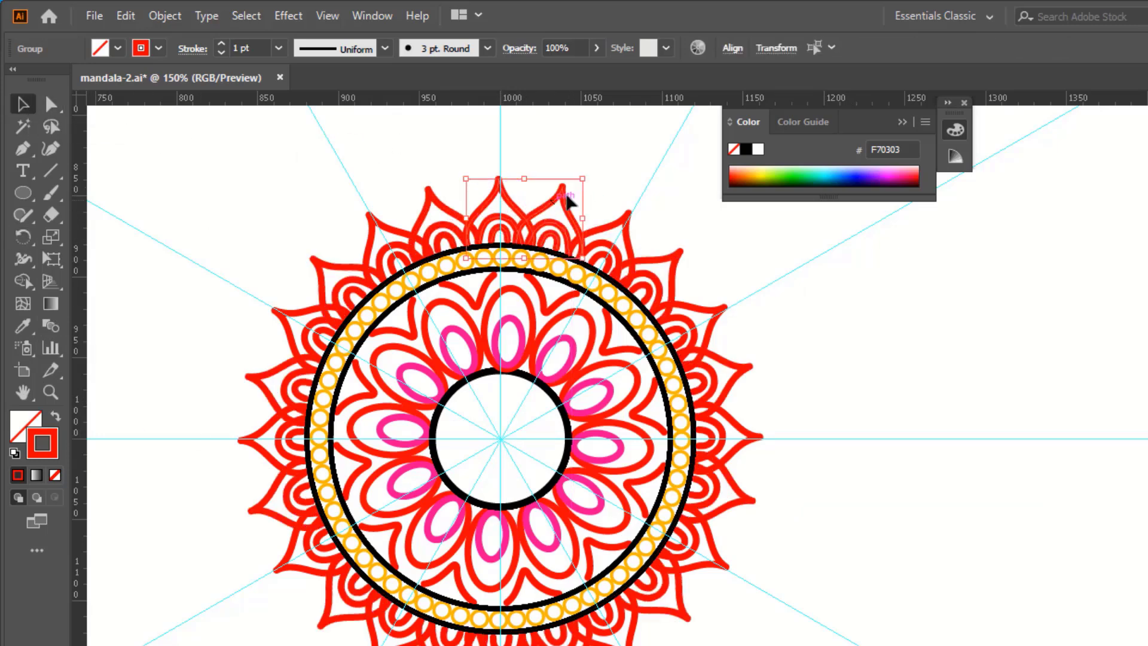
Resize the new top petal group and shift it just right of the top.
left_click_drag(501, 188, 568, 221)
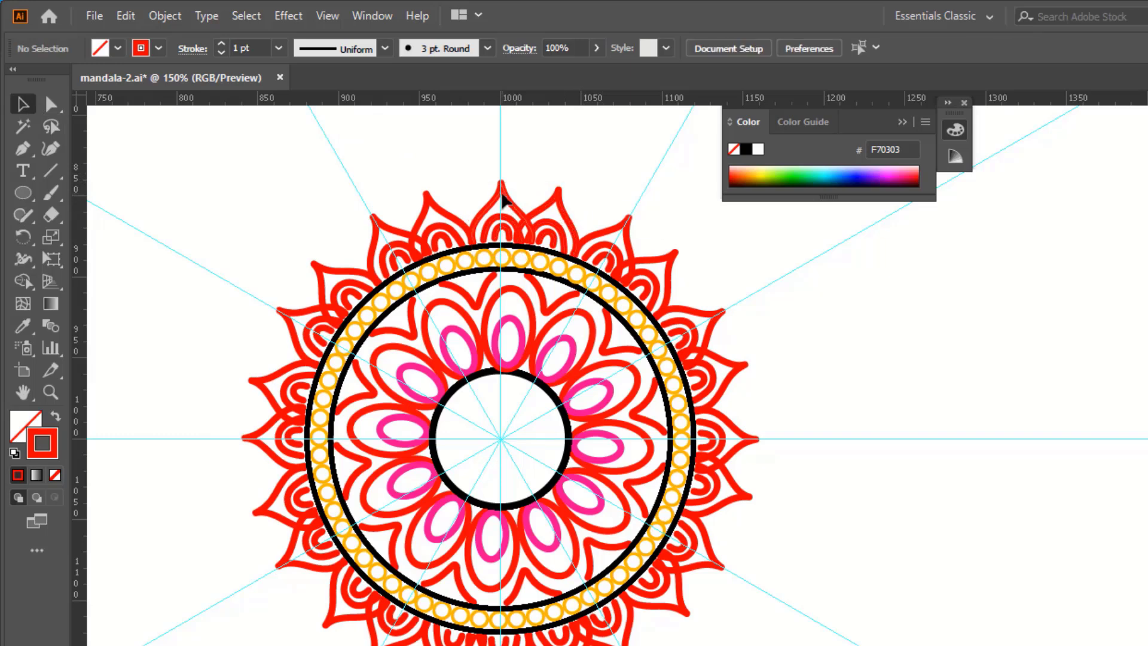
left_click(503, 200)
left_click_drag(573, 181, 573, 190)
left_click_drag(573, 215, 515, 212)
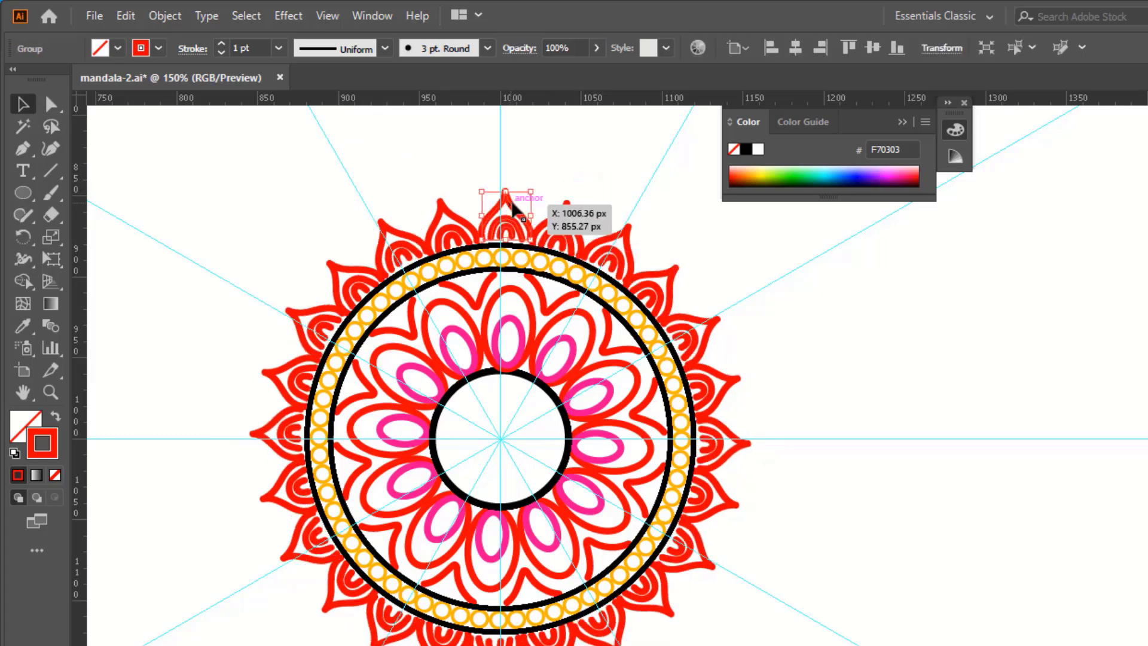
left_click_drag(516, 212, 595, 200)
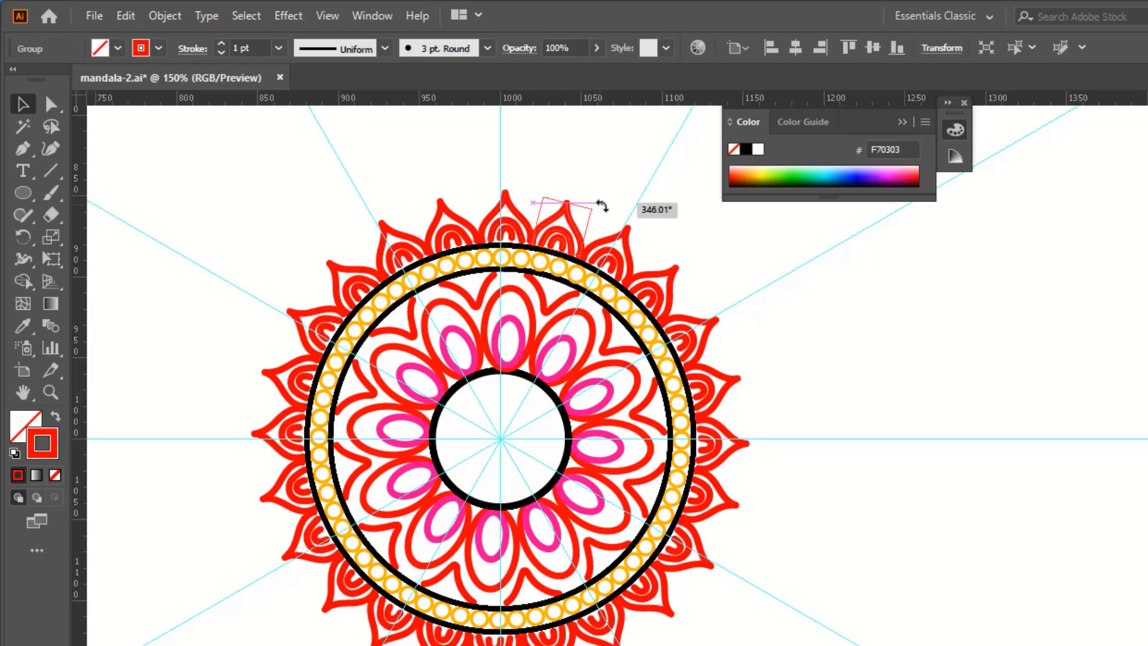
left_click(605, 210)
Thin the new petals' stroke to 0.75 pt and move one beside the top petal.
left_click(508, 205)
left_click(221, 53)
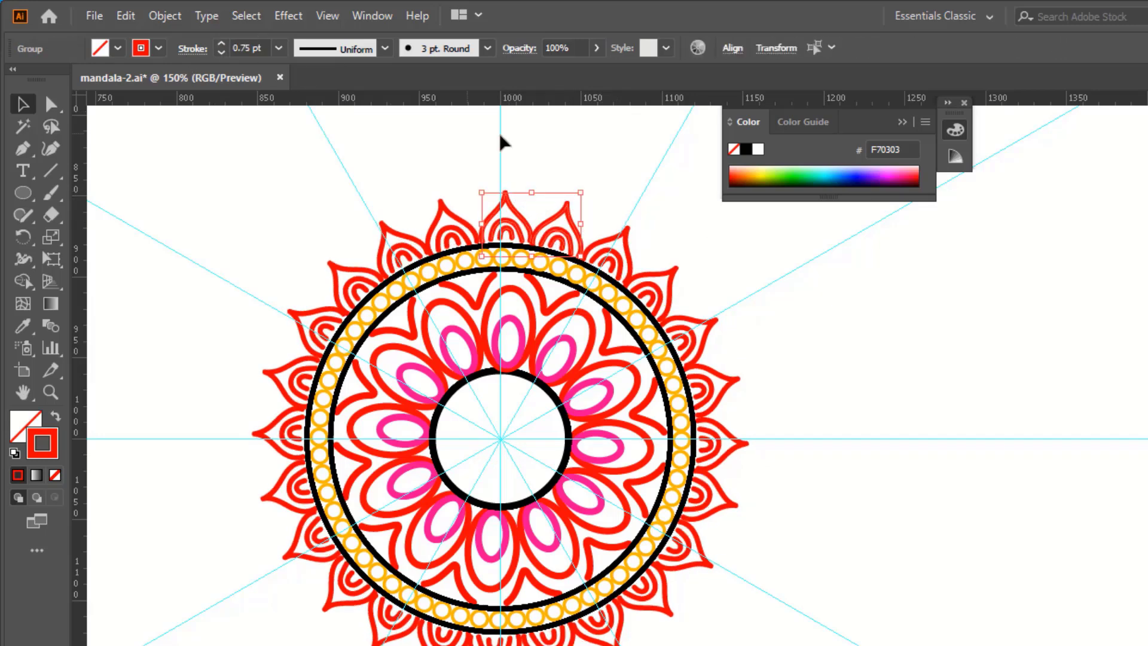
left_click(502, 141)
left_click(526, 226)
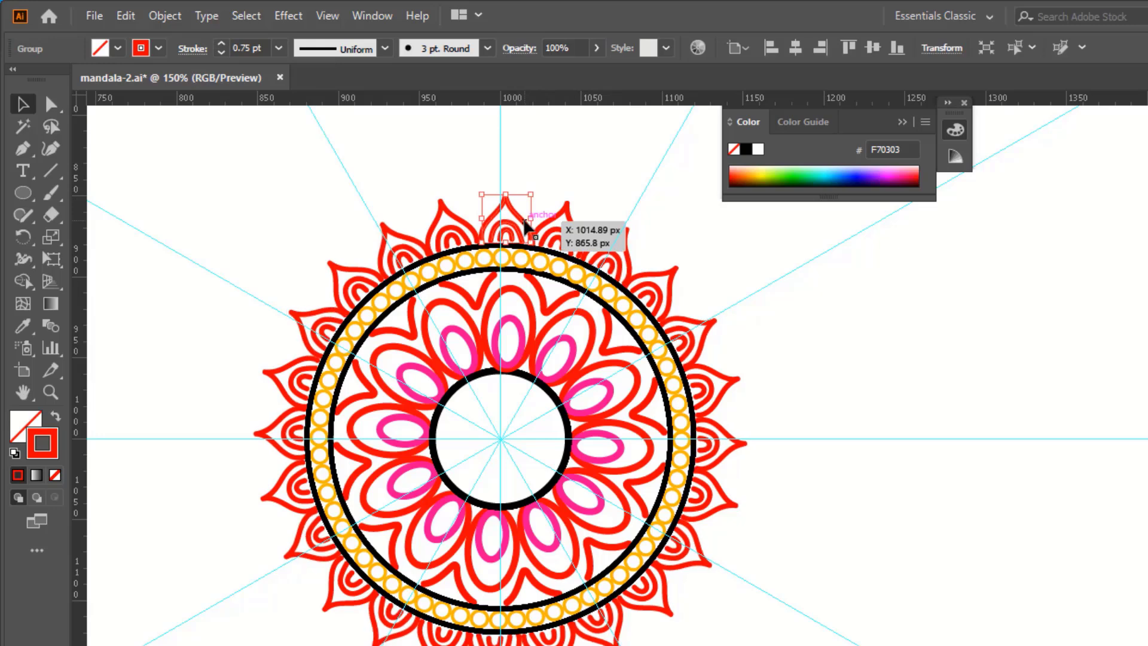
left_click_drag(525, 224, 566, 229)
left_click(567, 164)
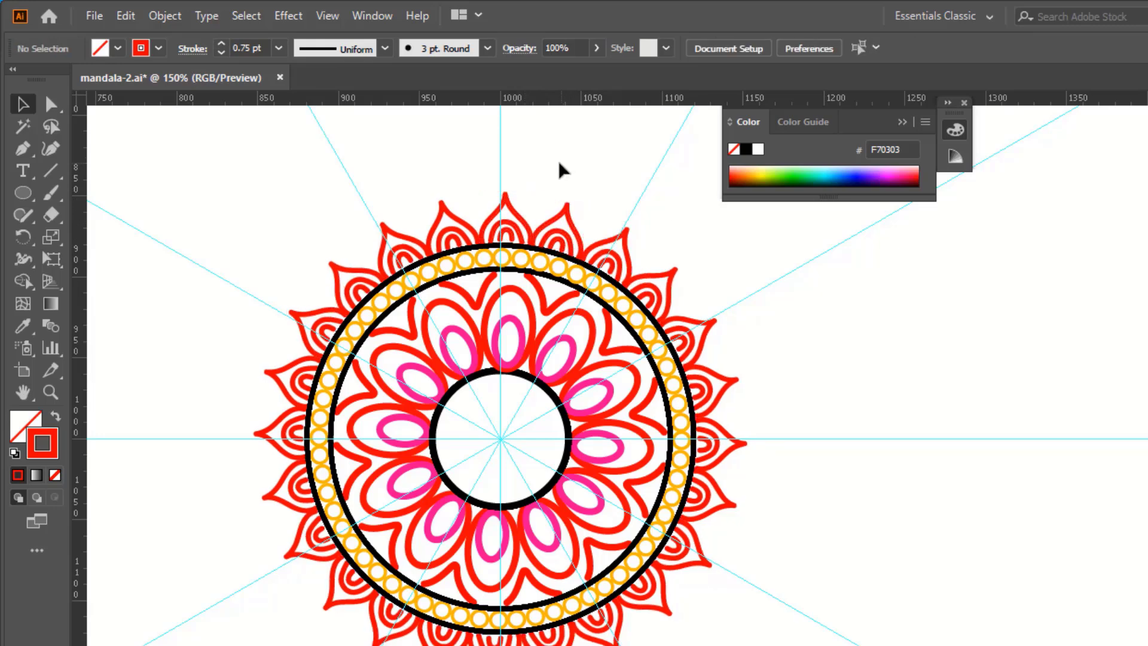
key("ctrl+plus")
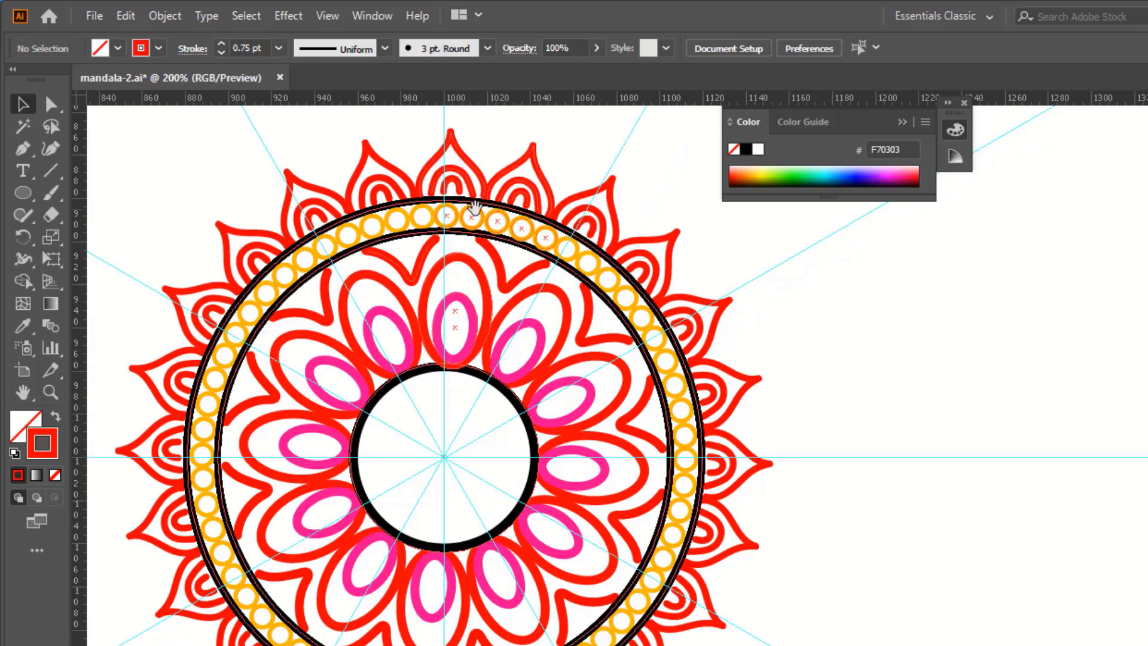
Paint a red curl beside the top-left outer petal tip.
left_click_drag(474, 207, 495, 284)
key("b")
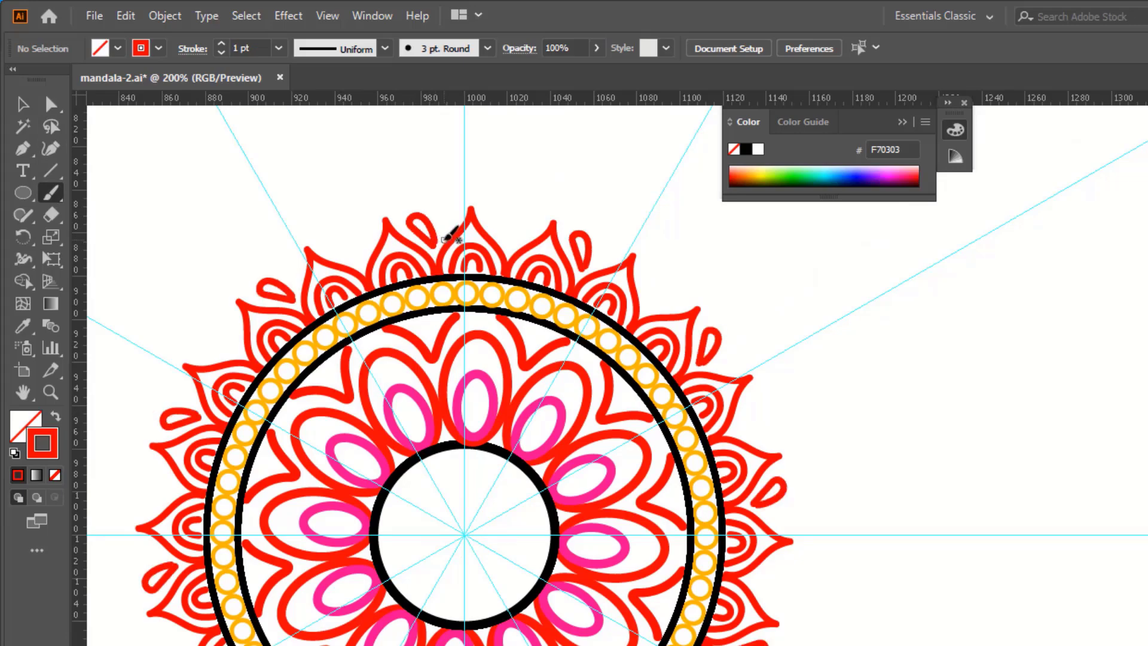
key("ctrl+z")
key("ctrl+plus")
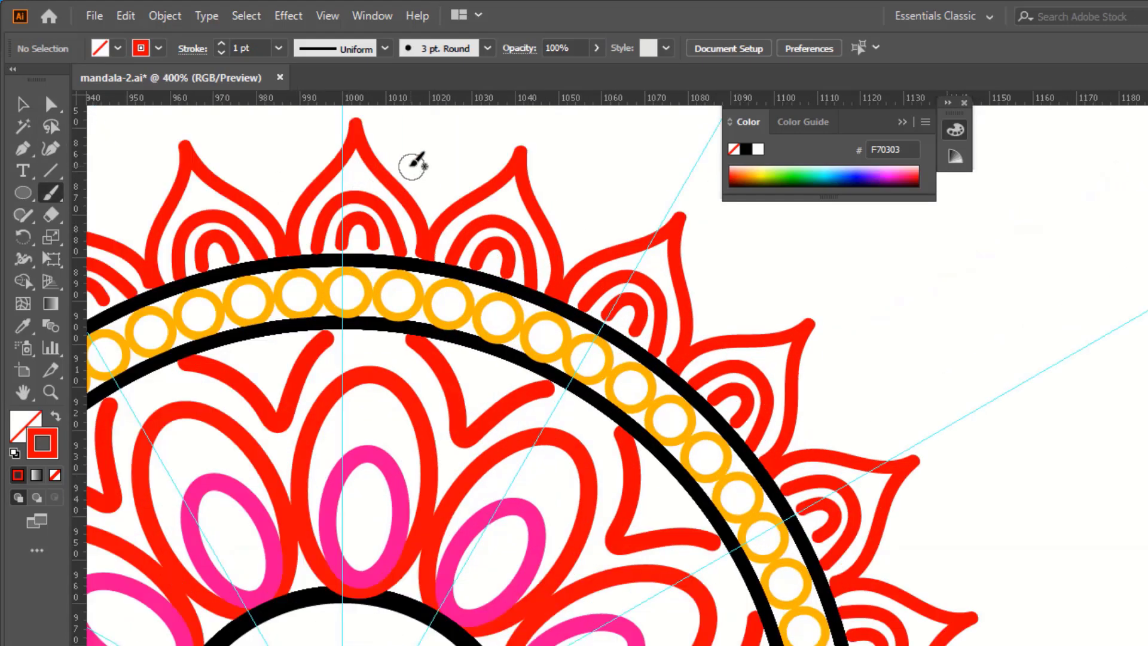
key("ctrl+plus")
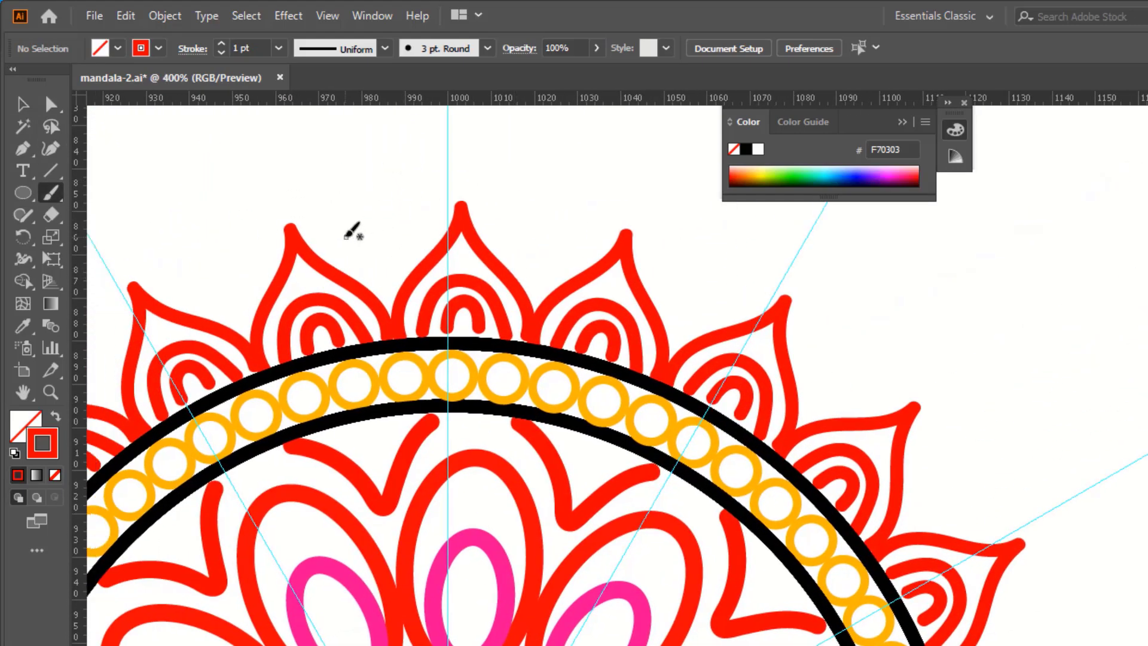
left_click_drag(343, 221, 388, 281)
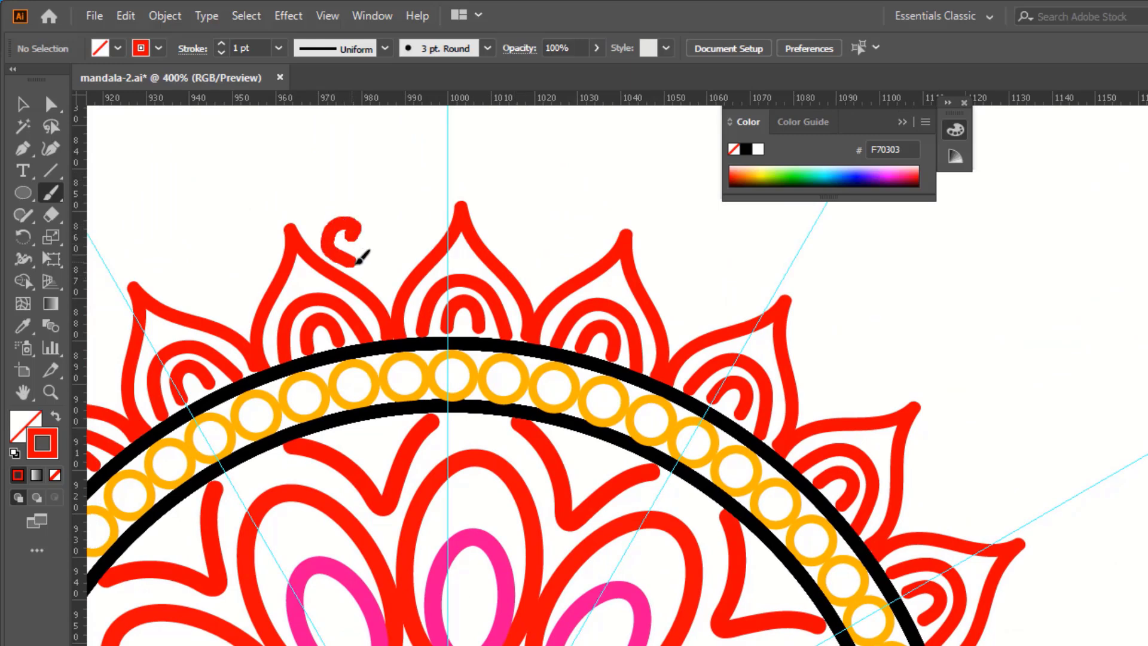
Reflect the curl with Transform > Reflect and rotate it into position.
left_click(23, 104)
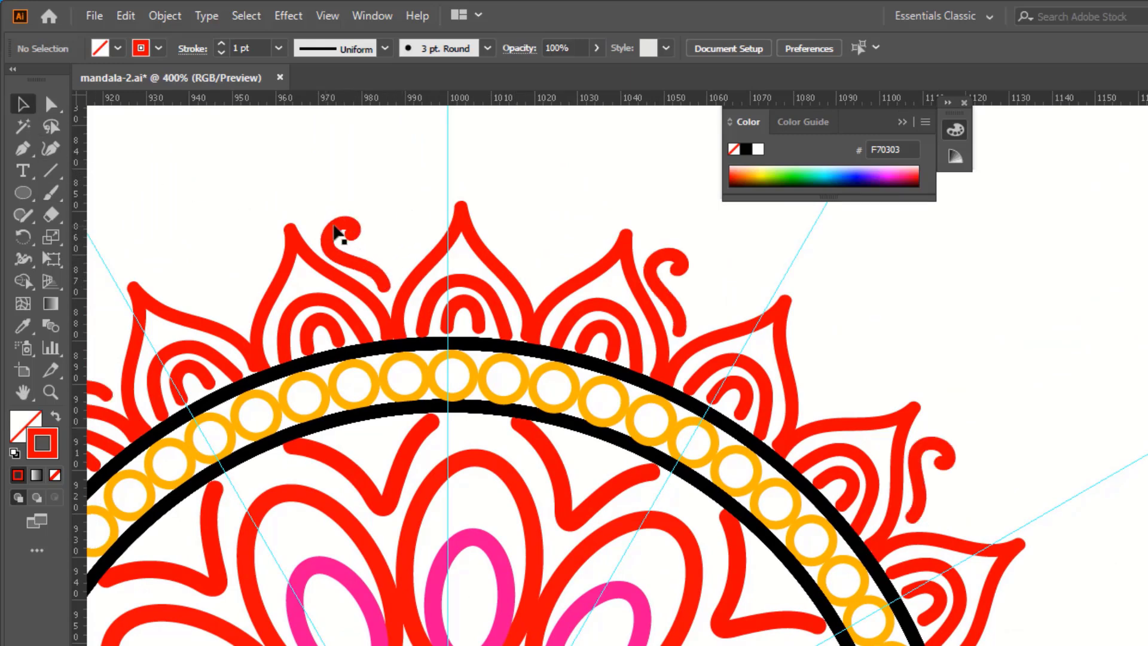
left_click(344, 230)
right_click(390, 225)
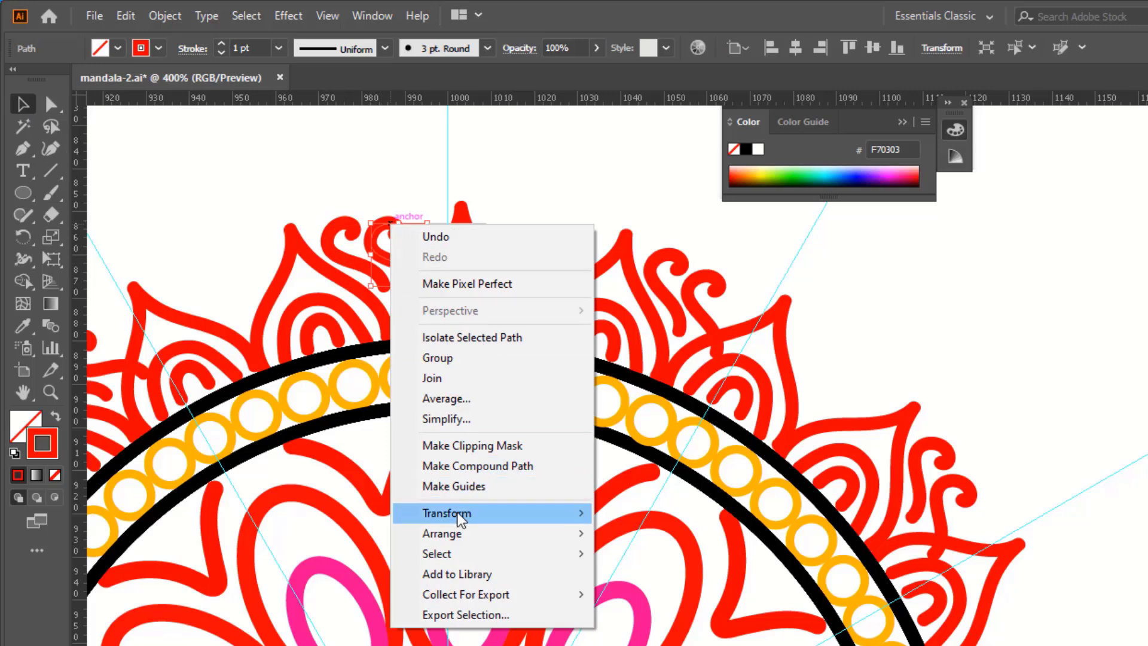
left_click(634, 507)
left_click(636, 464)
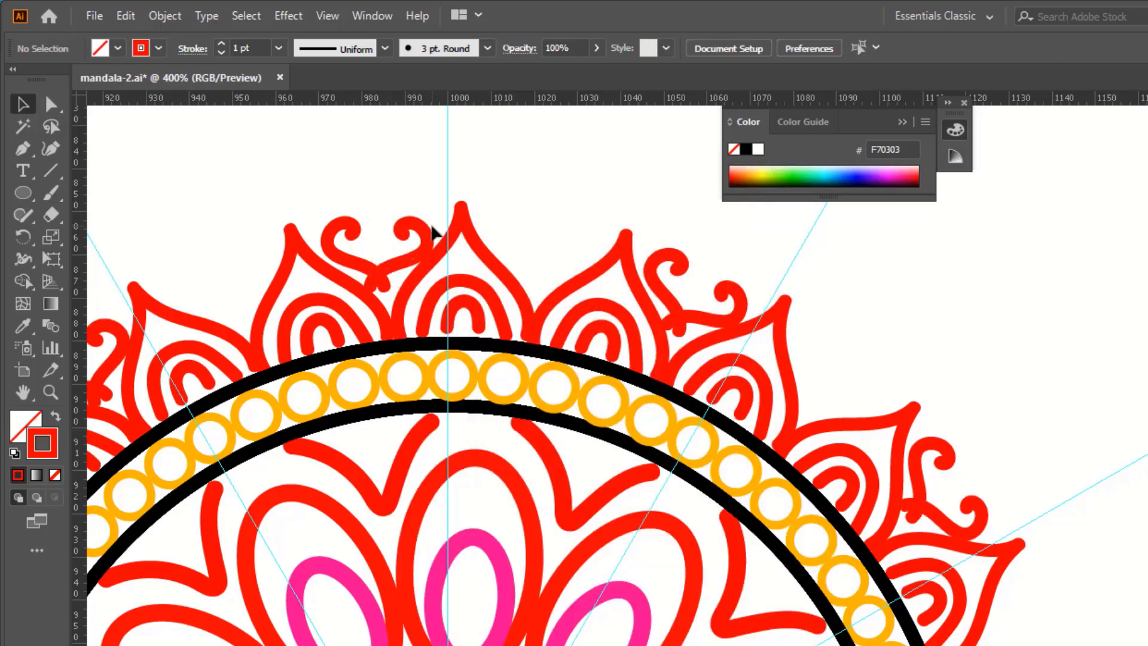
mouse_move(430, 225)
left_mouse_down()
mouse_move(440, 209)
mouse_move(413, 254)
mouse_move(431, 226)
mouse_move(418, 193)
left_mouse_up()
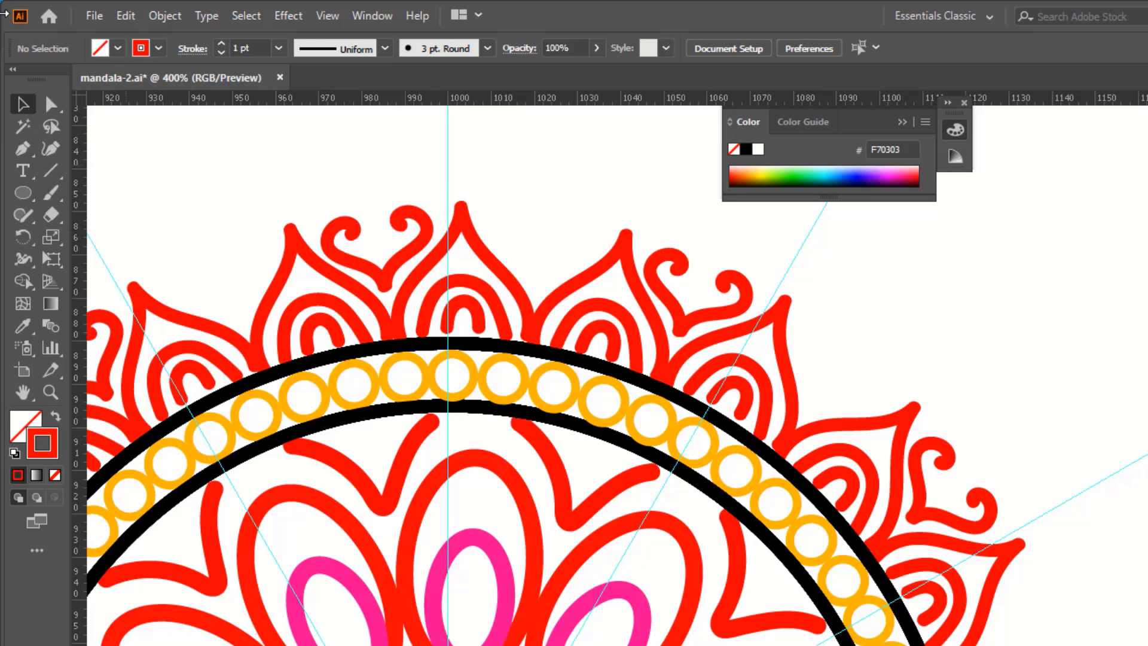
left_click(50, 192)
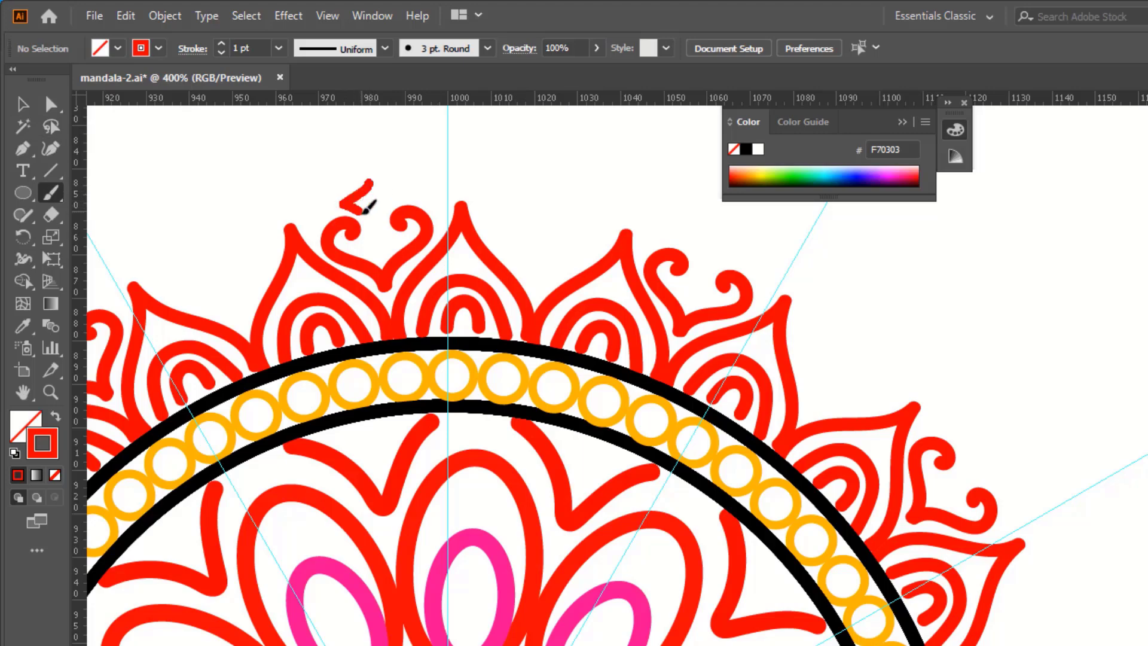
Paint a second curl, reflect it, and rotate it to form a diamond.
left_click_drag(366, 210, 386, 197)
key("v")
right_click(378, 201)
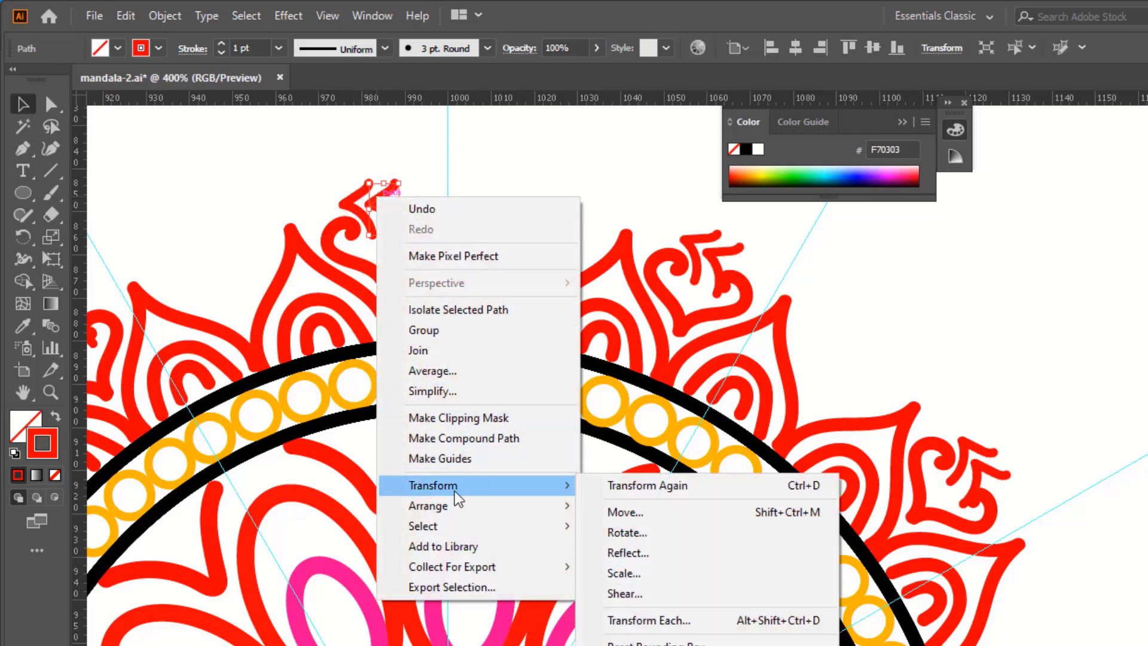
left_click(627, 553)
left_click(595, 461)
left_click(340, 120)
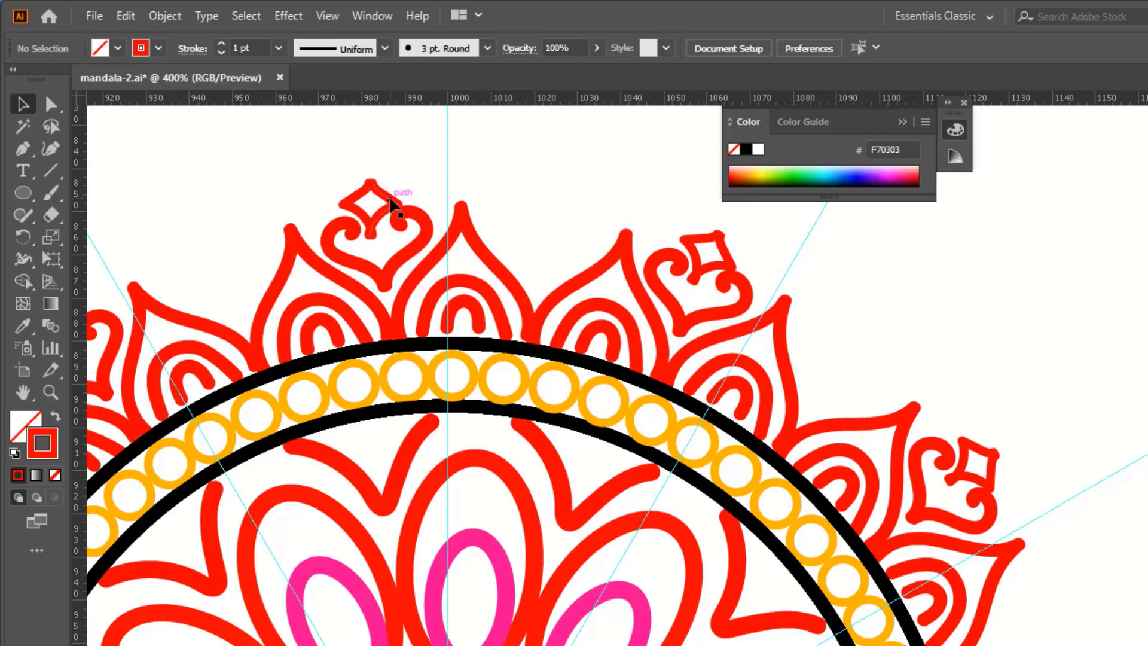
left_click(392, 205)
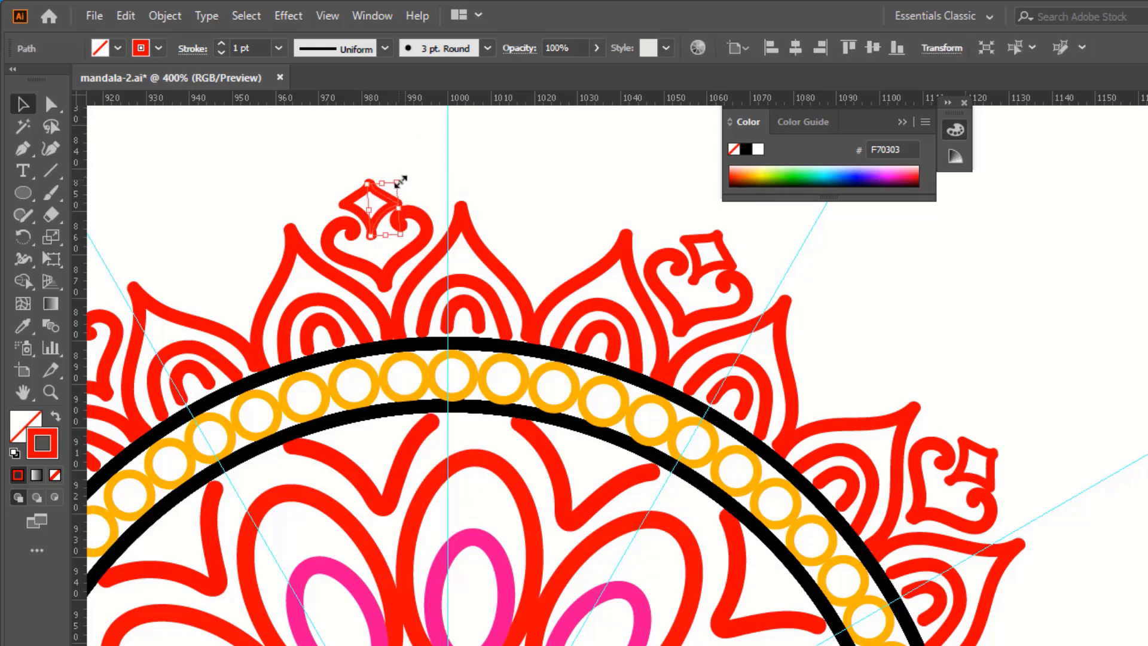
mouse_move(401, 181)
left_mouse_down()
mouse_move(358, 180)
mouse_move(395, 204)
left_mouse_up()
Adjust the diamond pieces and group them with Ctrl+G.
left_click(362, 185)
left_click(359, 169)
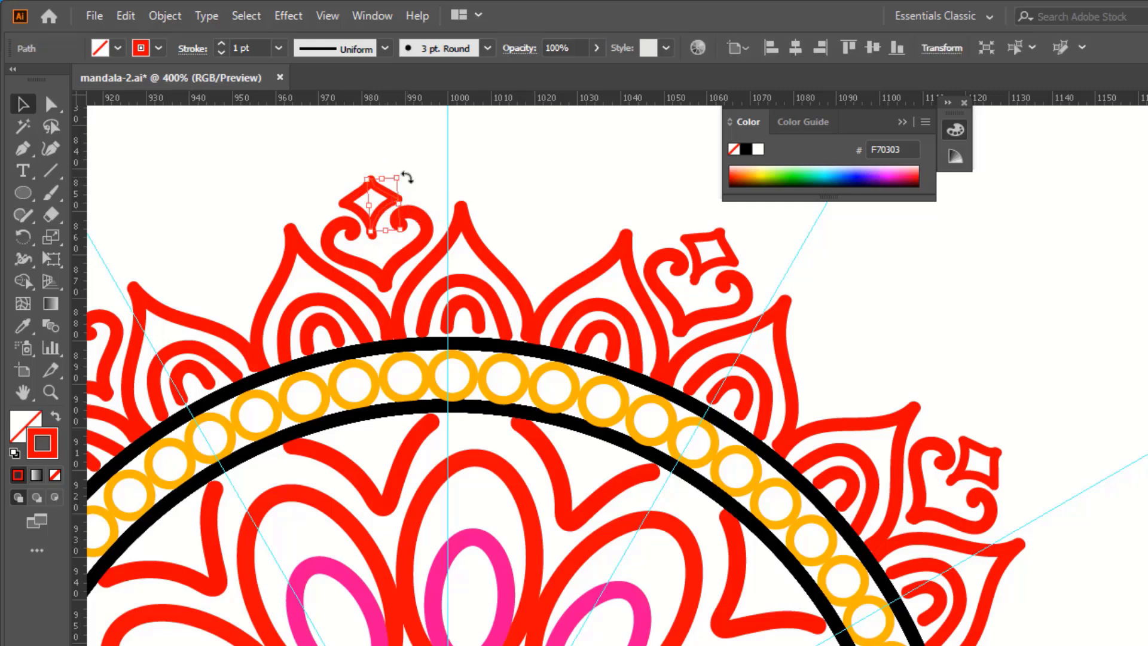
left_click(417, 180)
left_click(377, 189)
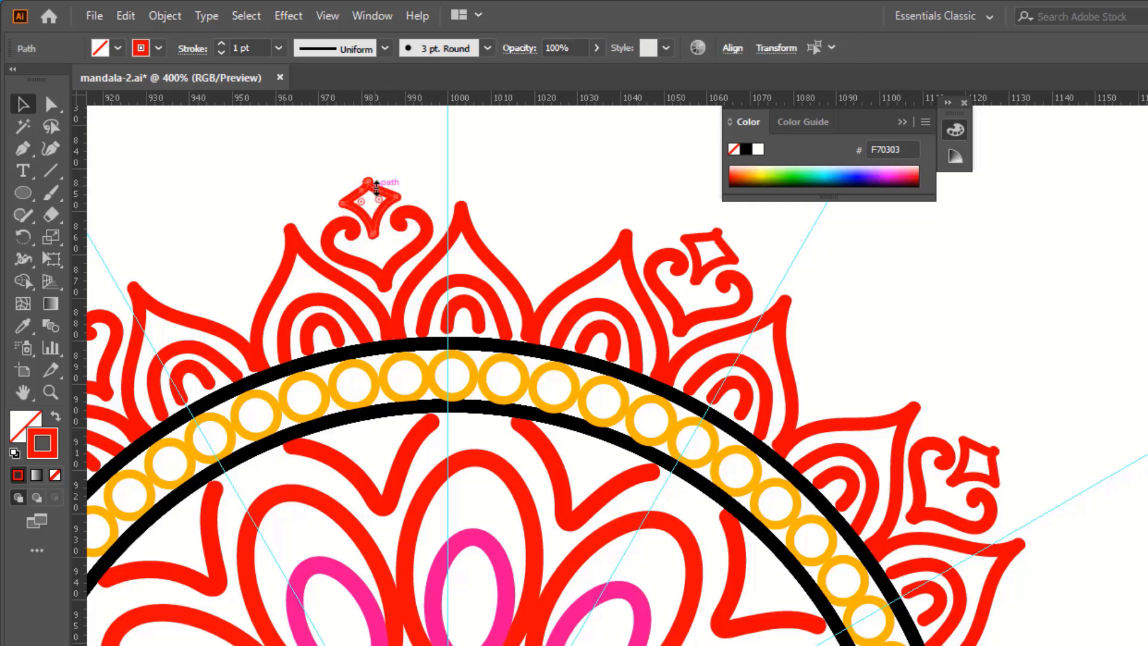
key("ctrl+g")
left_click(412, 170)
key("ctrl+minus")
Draw a small dot in the petal ornament, nudge it up, and group them.
scroll(449, 185, "down", 2)
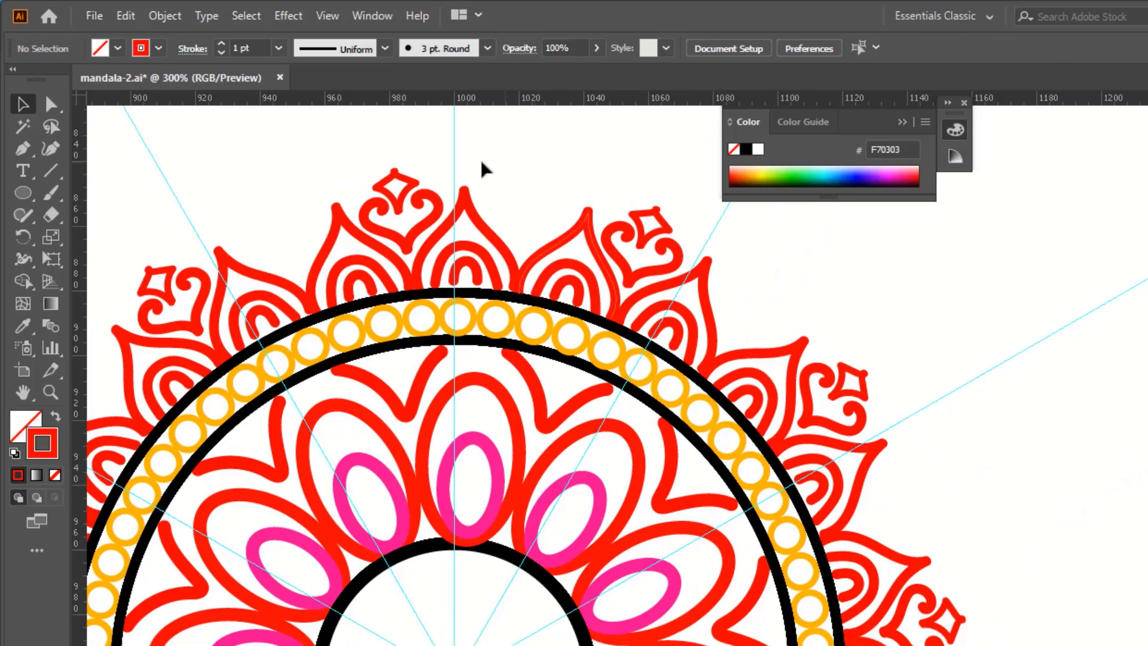
key("l")
left_click_drag(404, 225, 405, 228)
key("v")
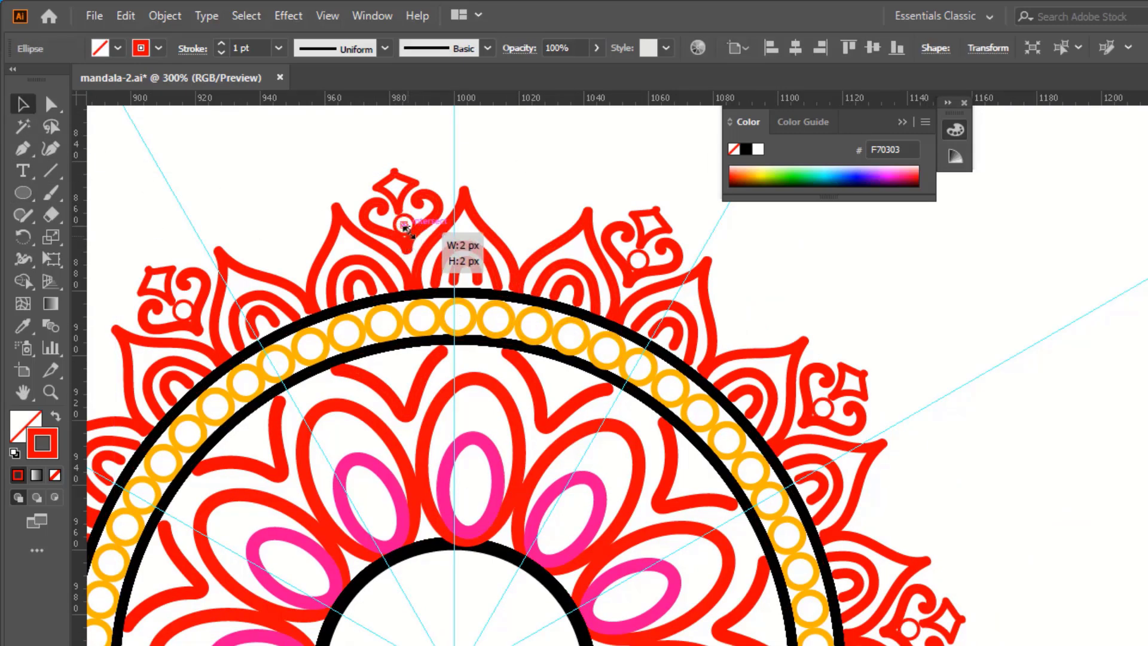
key("ctrl+plus")
key("ctrl+plus")
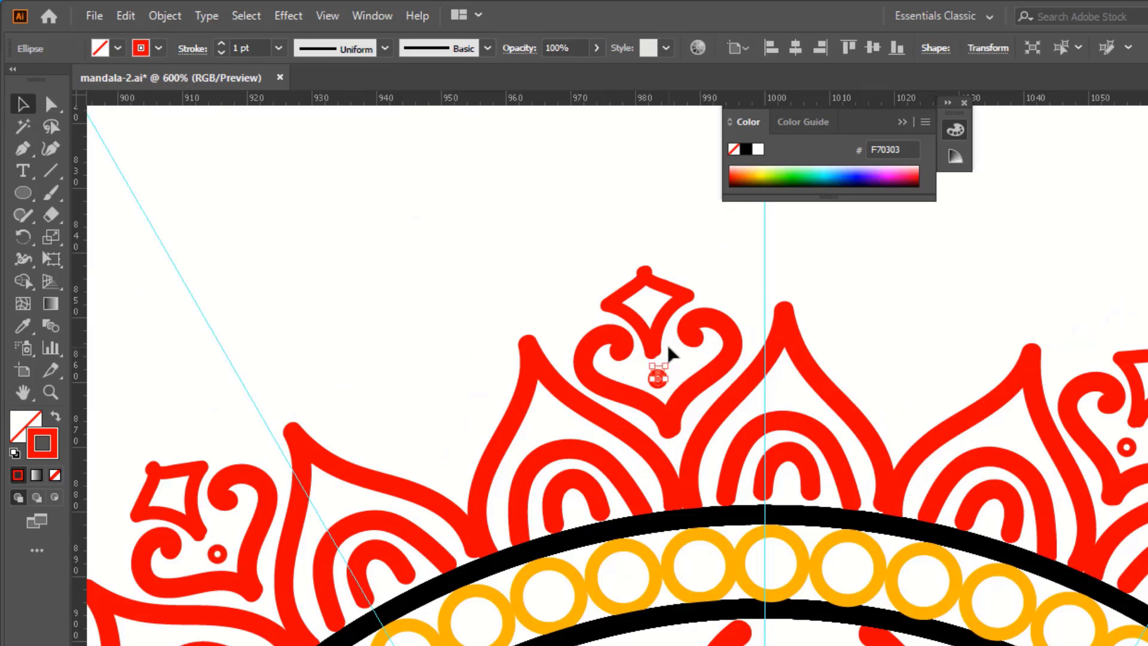
key("Up")
left_click(660, 342, "shift")
key("ctrl+g")
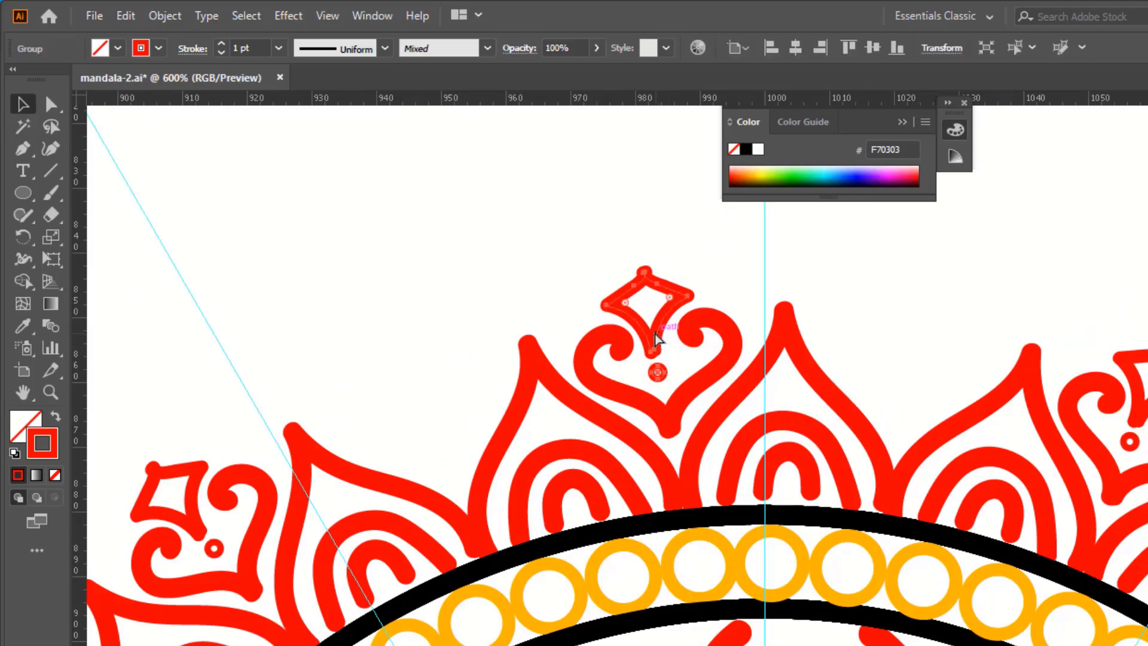
Rotate a copy of the ornament to the next rim position and save mandala-3.ai.
key("ctrl+minus")
left_click(447, 314, "shift")
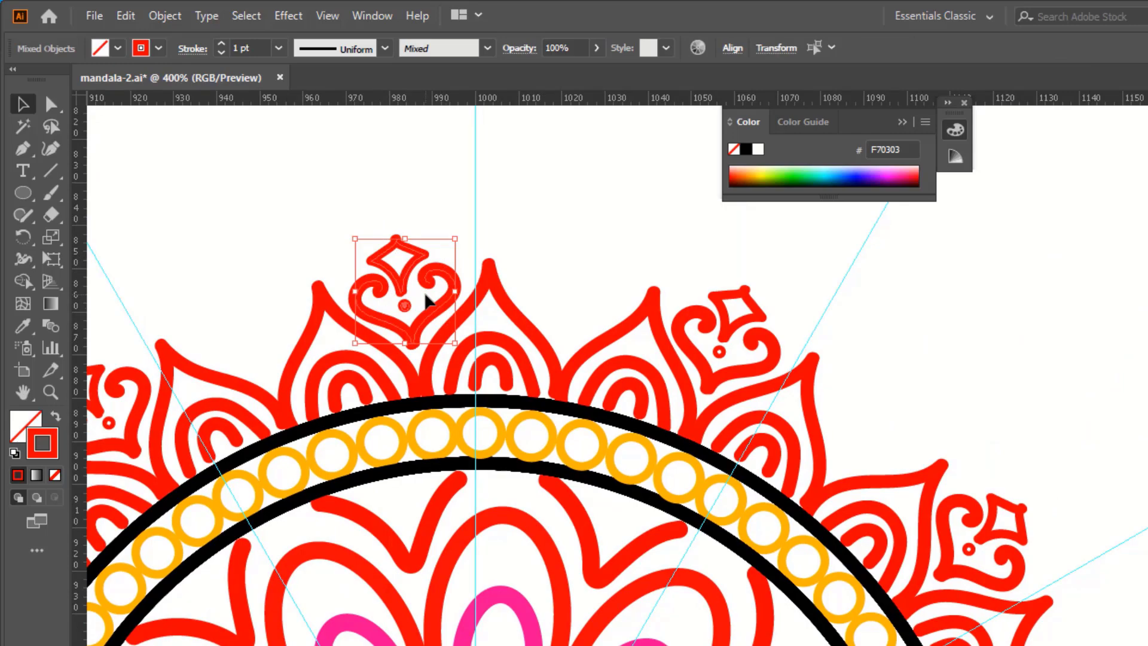
left_click(23, 238)
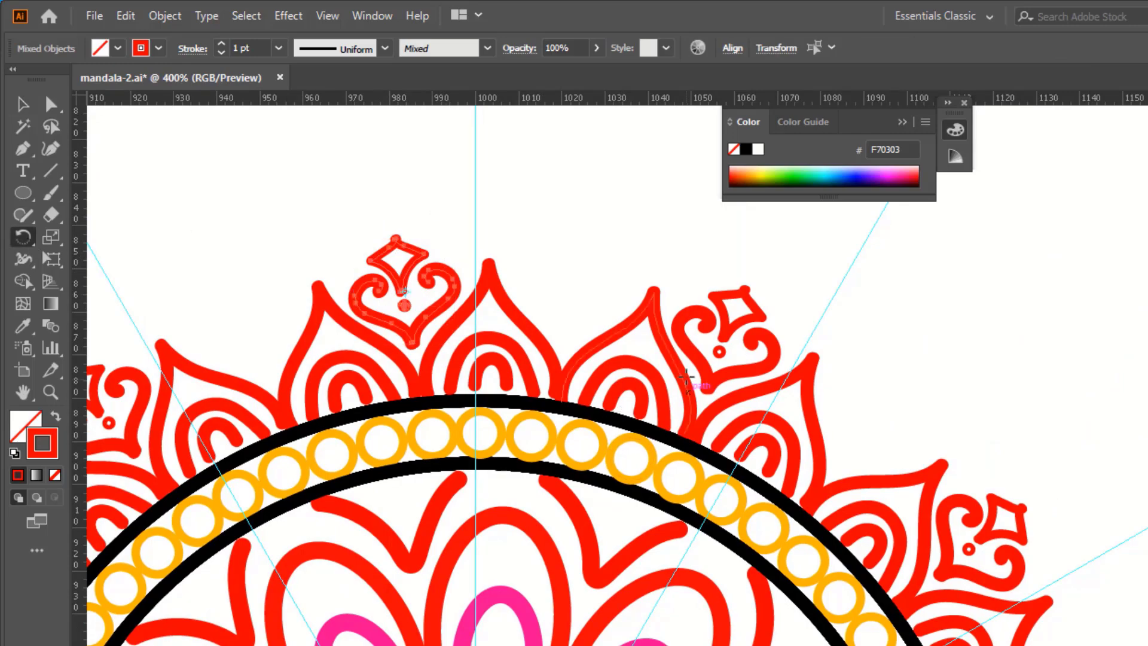
key("ctrl+minus")
scroll(720, 351, "down", 3)
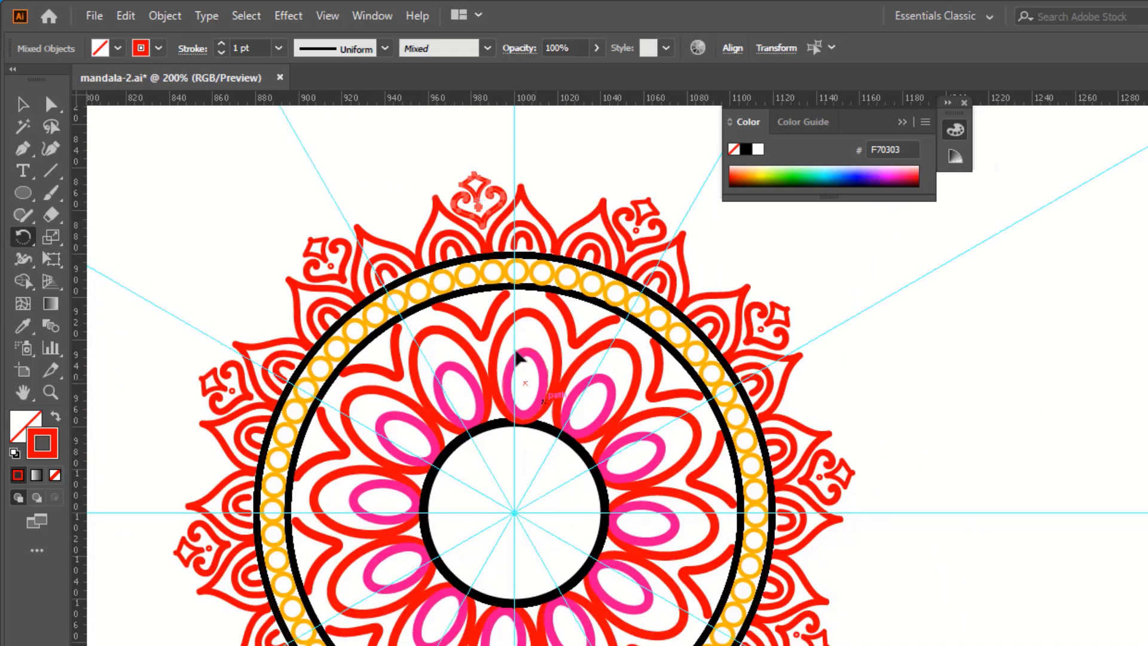
left_click_drag(480, 201, 577, 193)
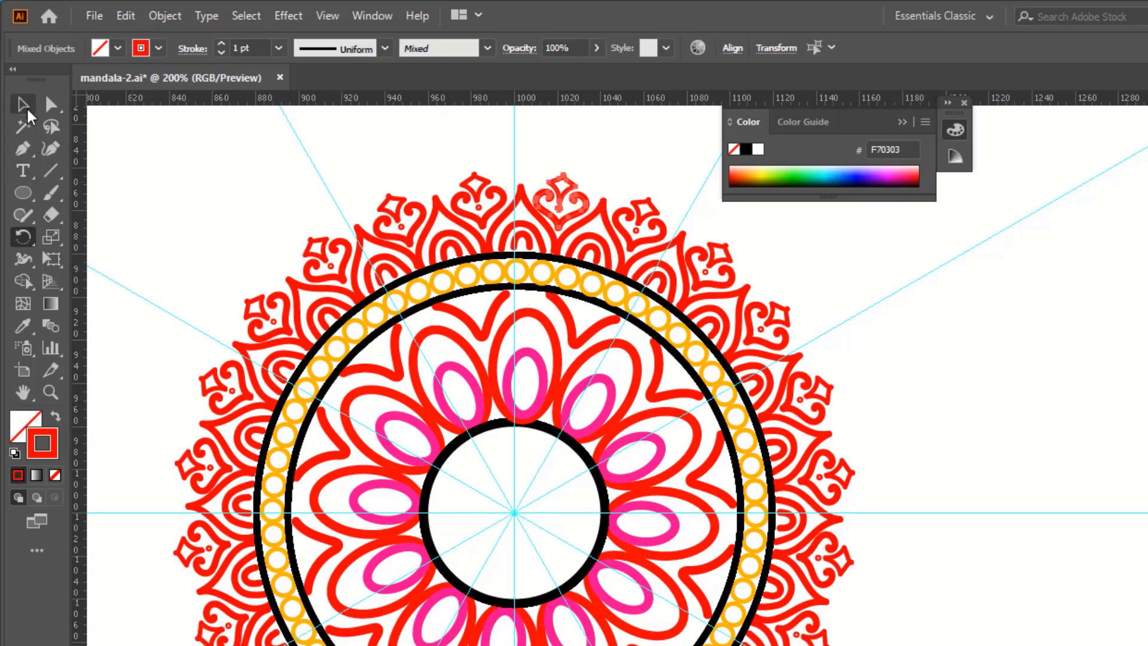
left_click(24, 105)
left_click(95, 15)
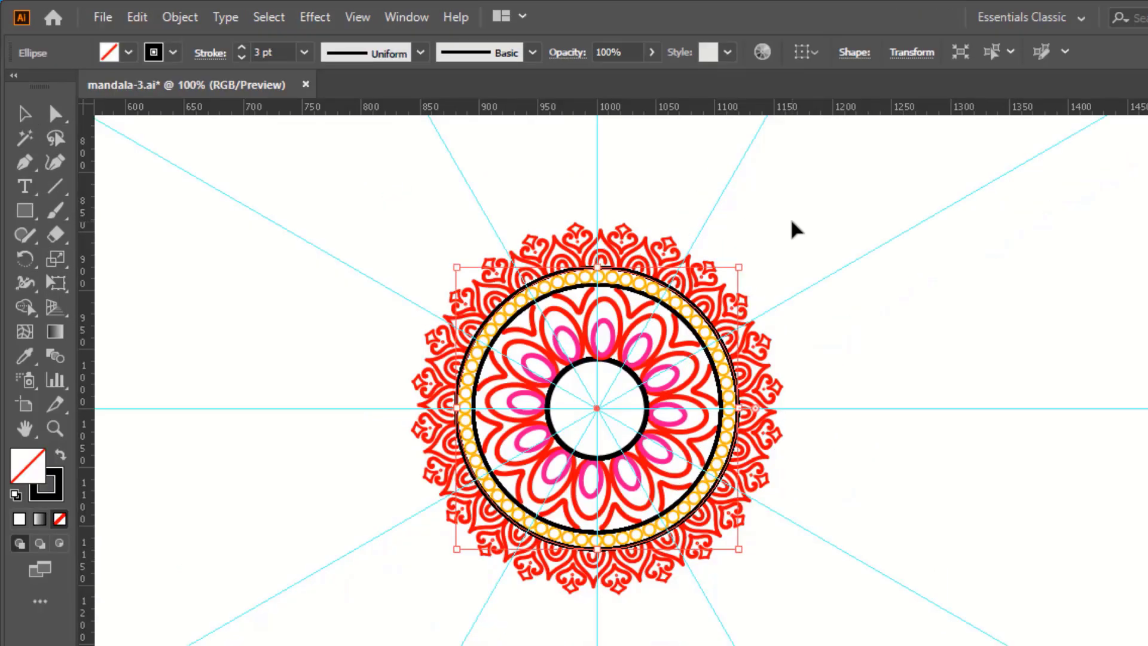
Scale the 3 pt black circle up until it encloses the entire mandala.
left_click_drag(738, 269, 789, 218)
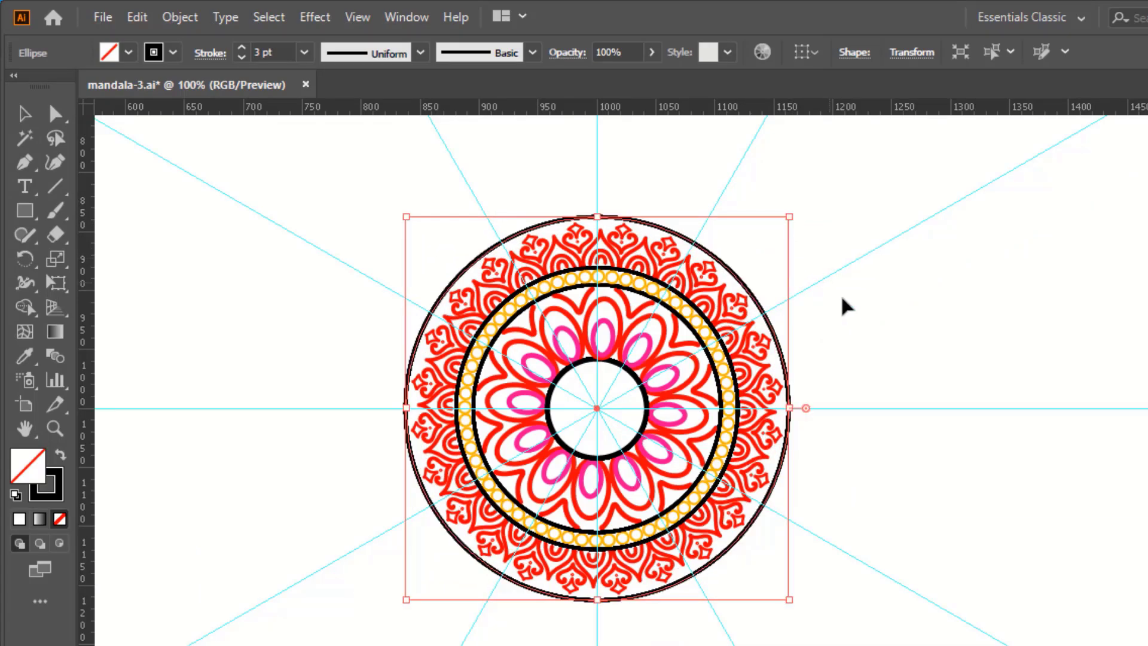
left_click(855, 325)
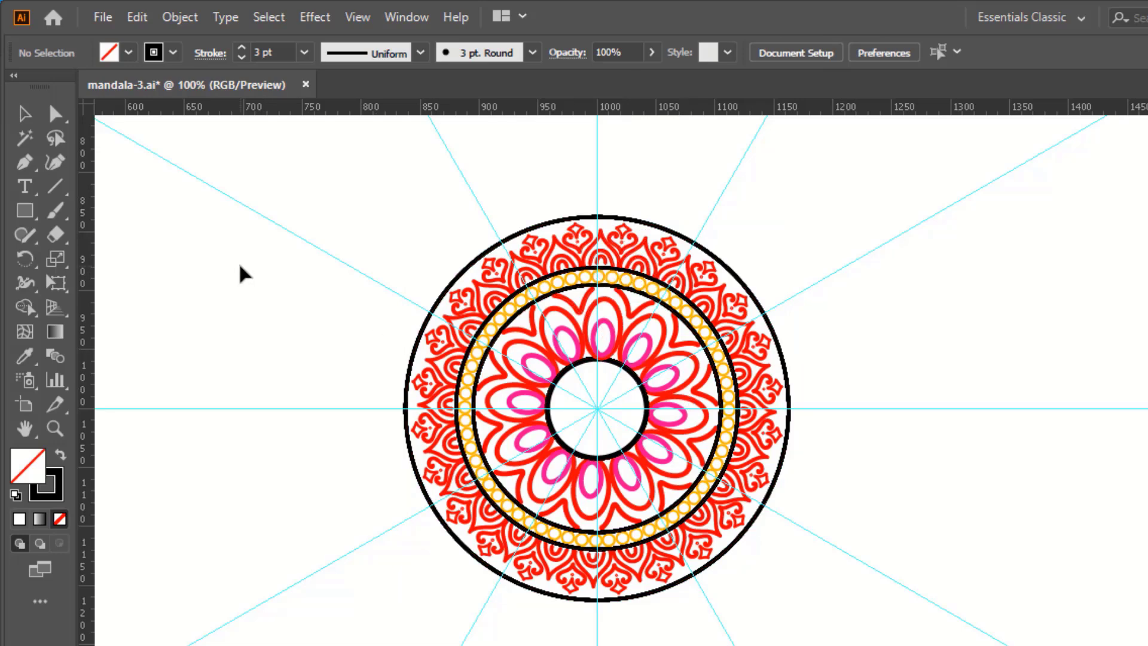
Paint a black double-line arch atop the outer circle and group its strokes.
left_click(55, 211)
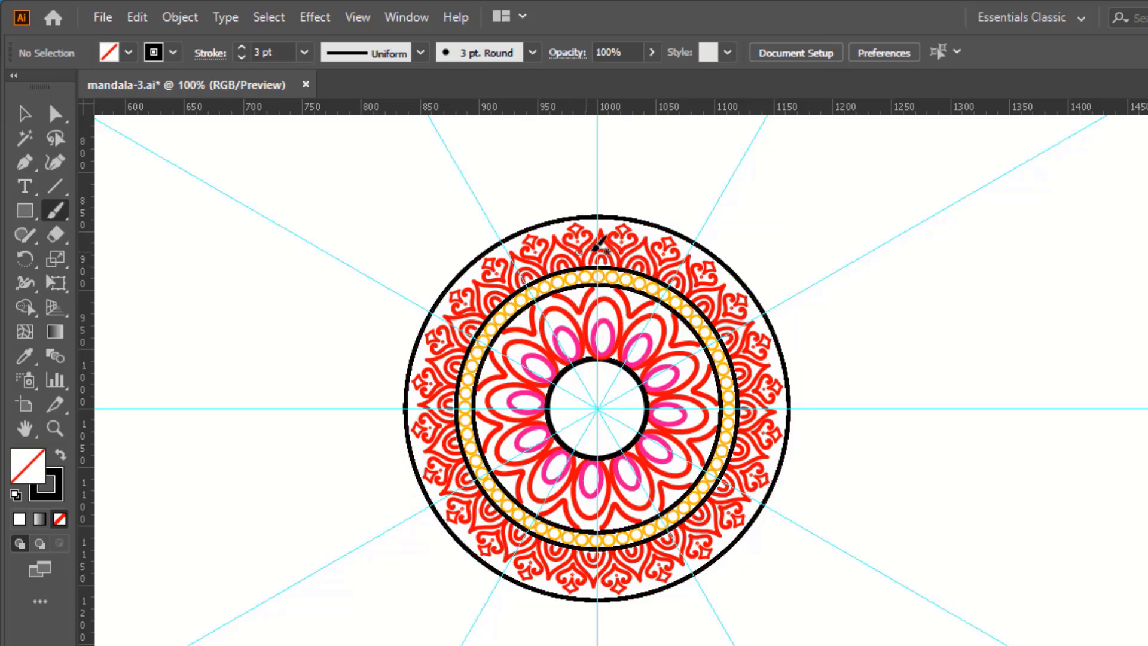
key("ctrl+equal")
key("ctrl+equal")
scroll(520, 502, "up", 3)
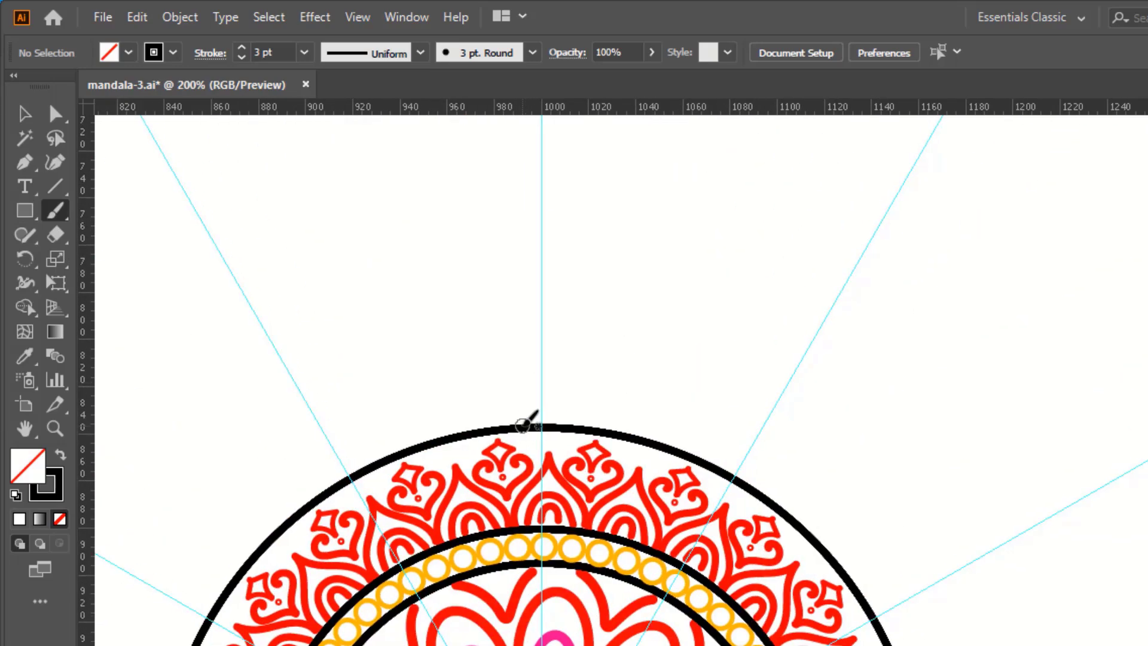
mouse_move(520, 425)
left_mouse_down()
mouse_move(524, 399)
mouse_move(550, 425)
mouse_move(512, 417)
left_mouse_up()
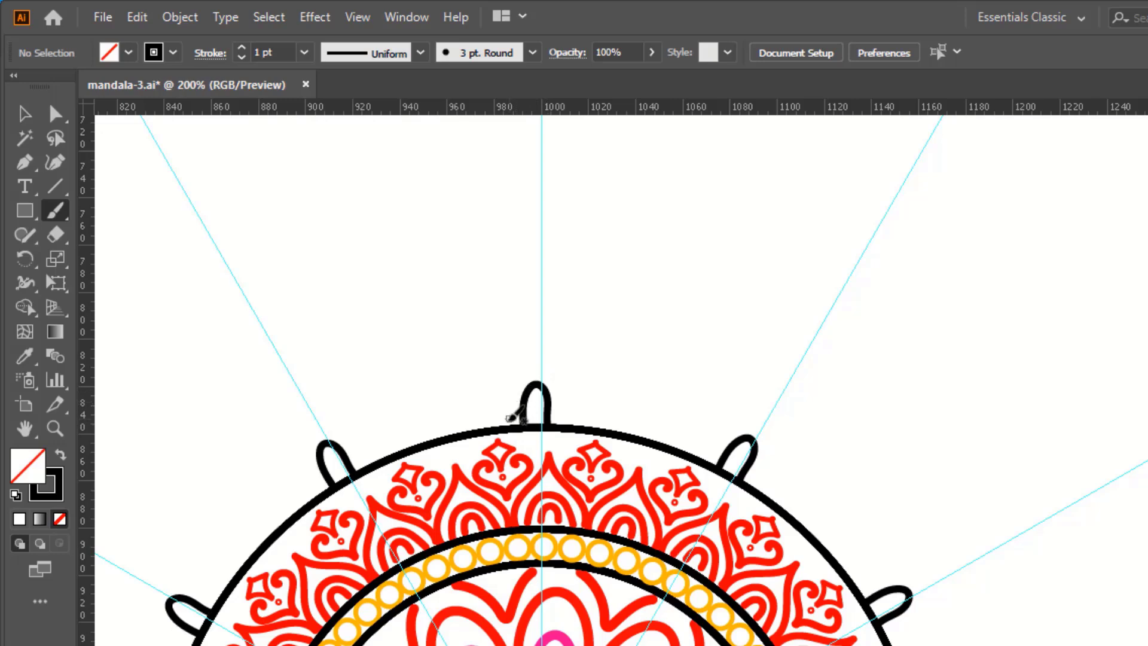
left_click_drag(538, 370, 543, 425)
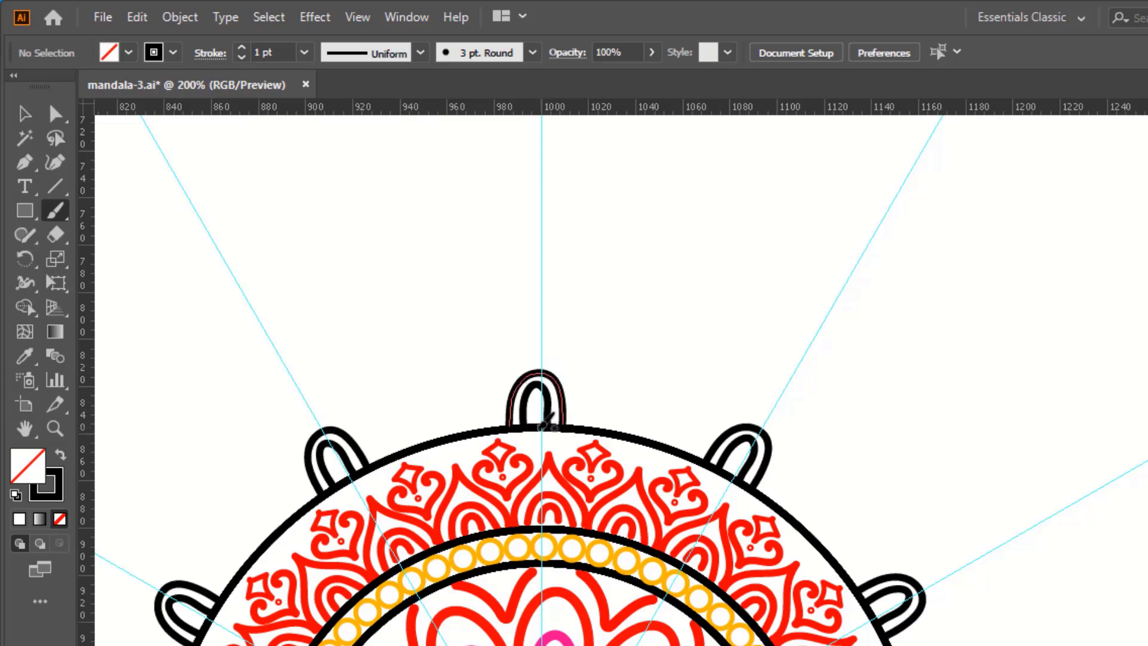
key("v")
left_click_drag(423, 325, 583, 410)
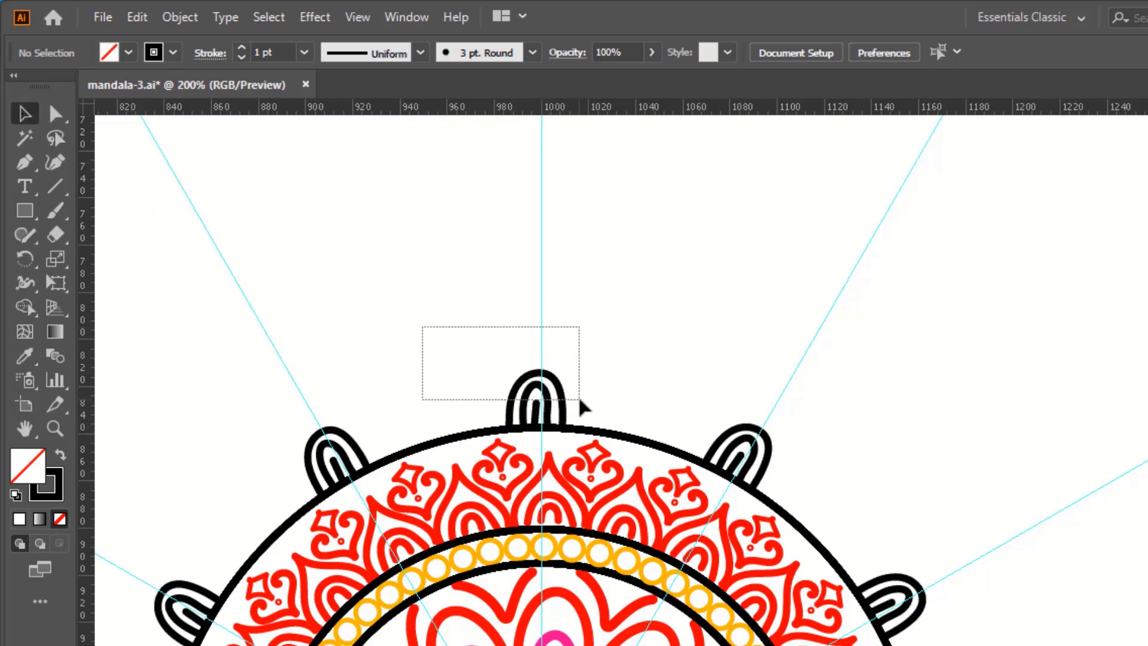
left_click(538, 406)
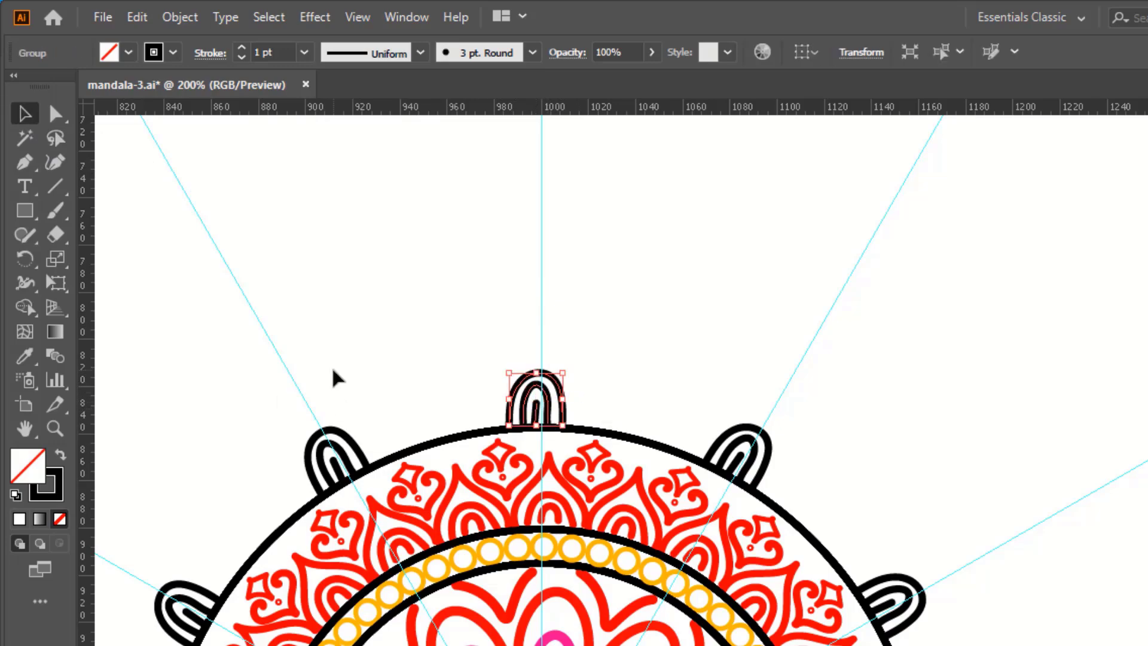
key("ctrl+minus")
mouse_move(527, 377)
left_mouse_down()
mouse_move(695, 396)
mouse_move(509, 222)
mouse_move(605, 257)
left_mouse_up()
Repeat rotated copies of the arch around the circle and enlarge the top loops slightly.
left_click(24, 258)
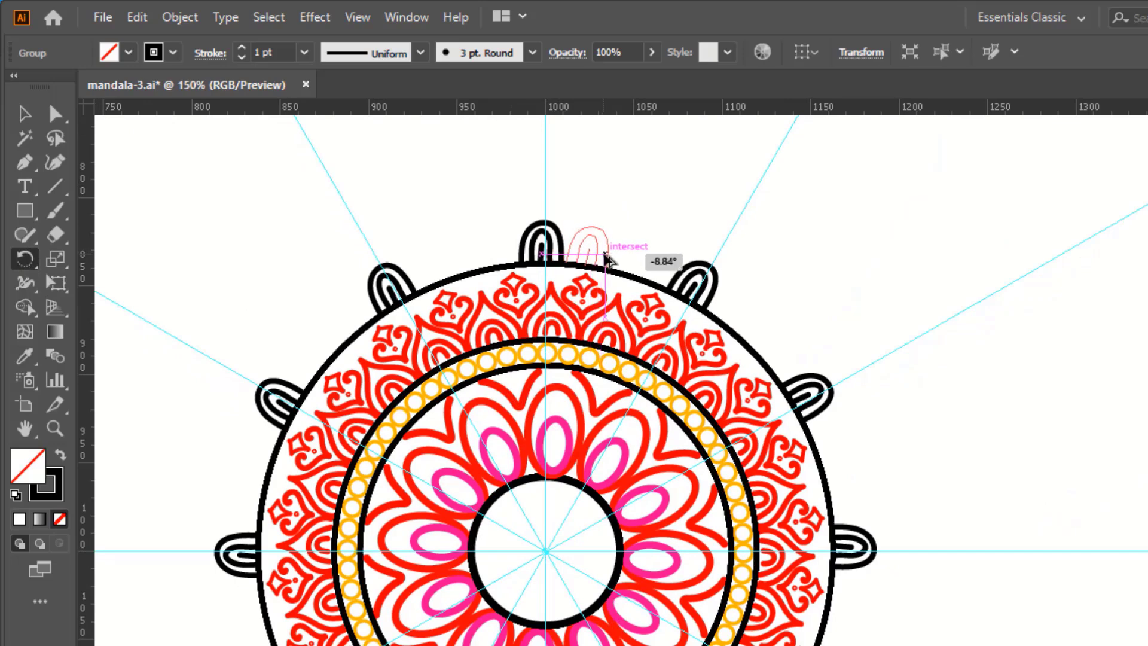
key("ctrl+d")
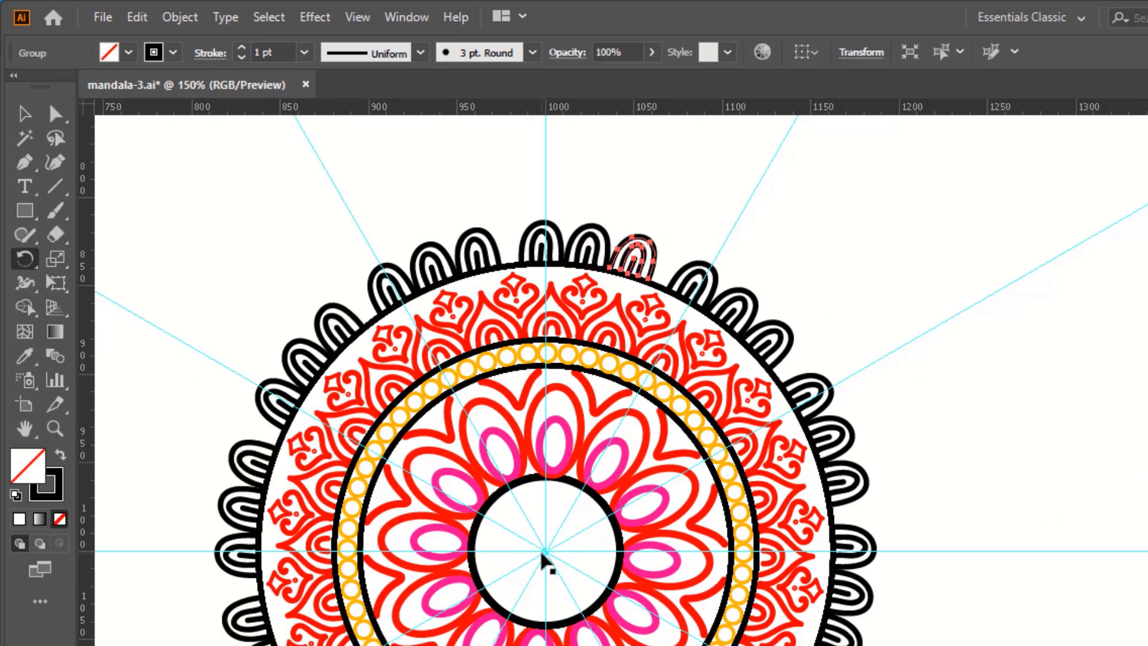
key("v")
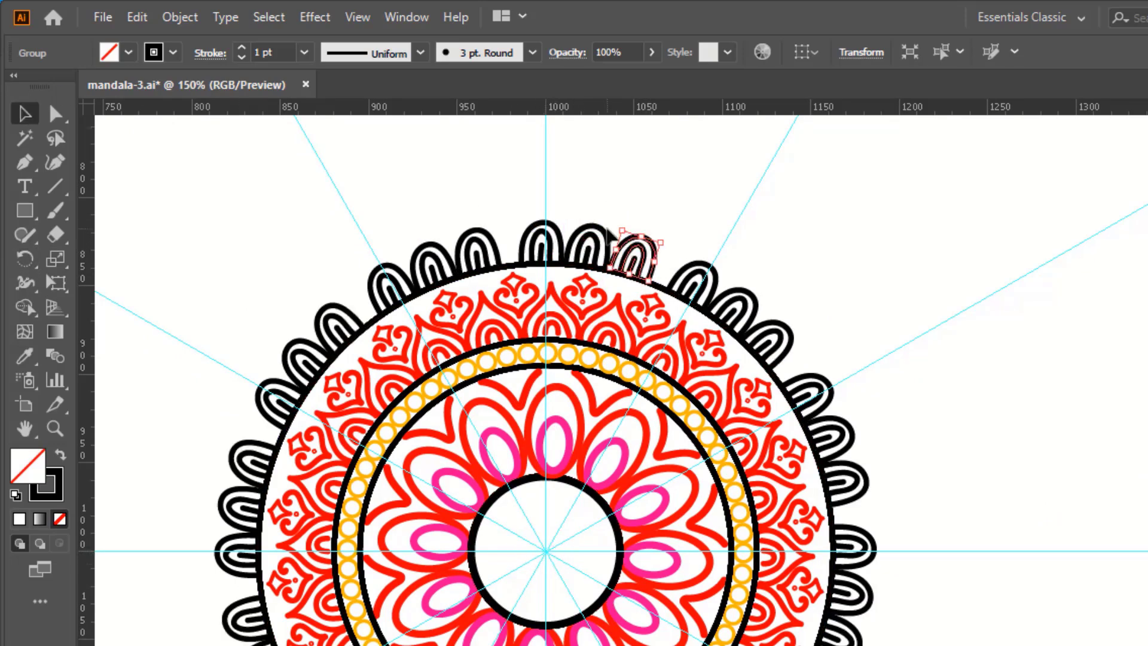
left_click_drag(658, 263, 541, 238)
left_click_drag(660, 221, 664, 221)
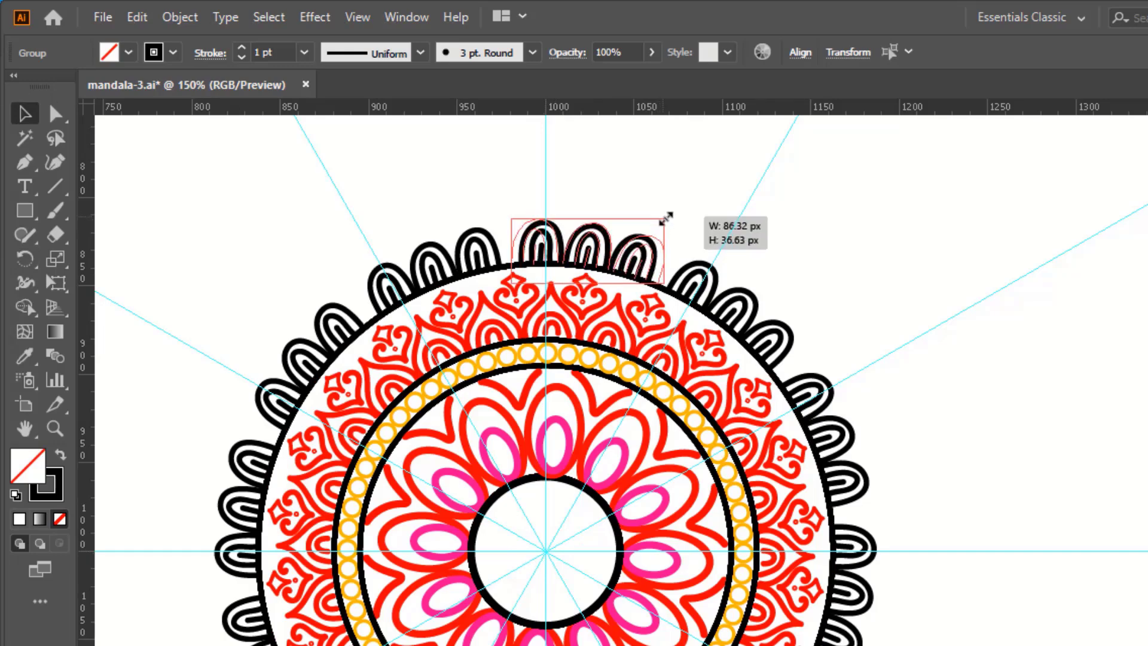
left_click(687, 222)
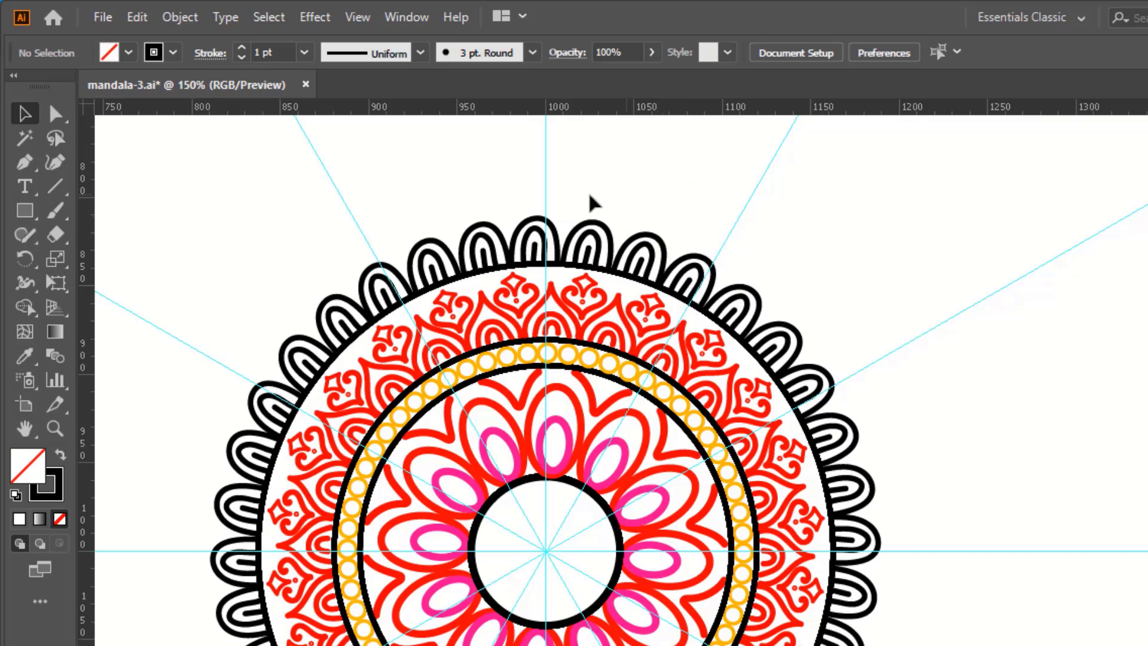
Paint a looped black teardrop stroke above the top arches.
left_click(57, 212)
left_click_drag(506, 228, 534, 194)
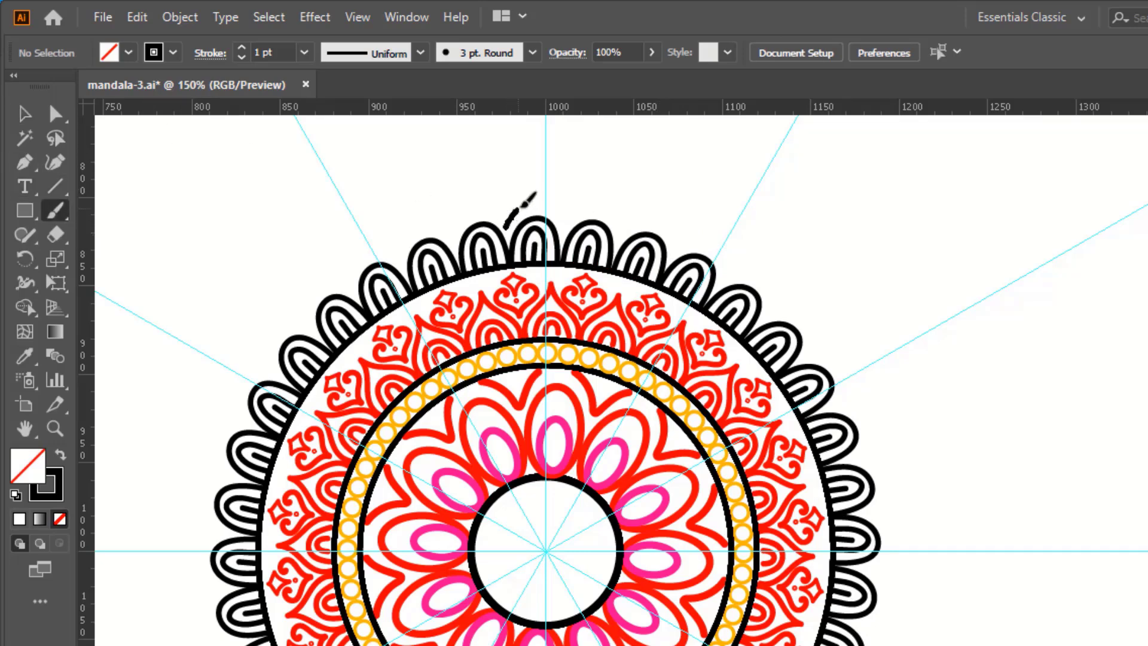
left_click_drag(551, 150, 565, 238)
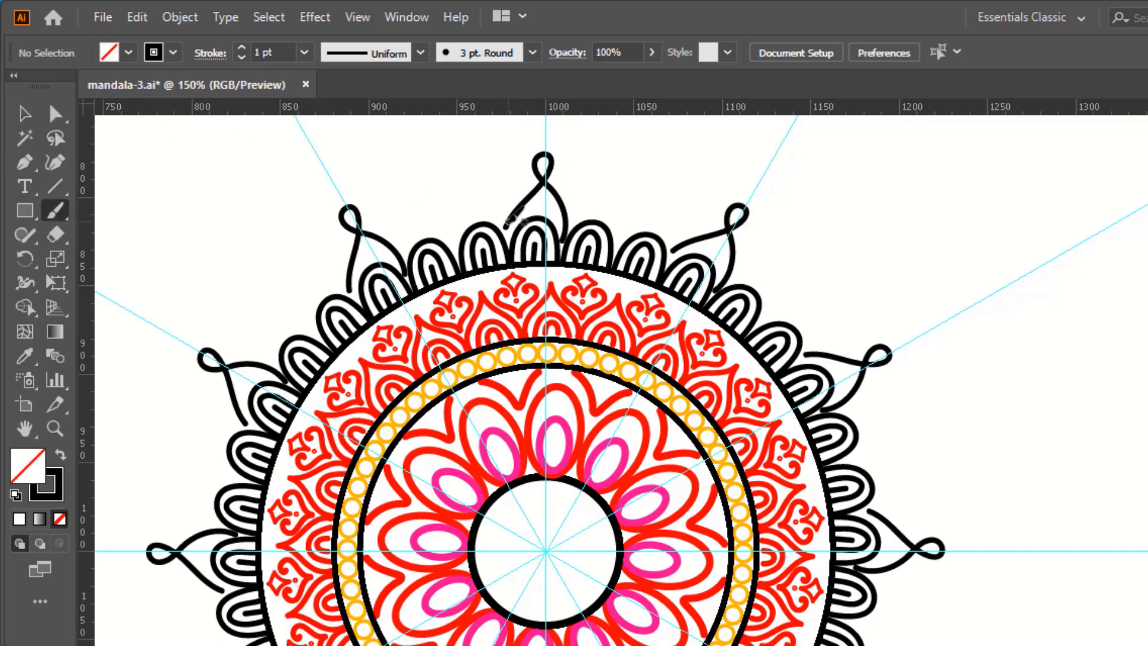
key("v")
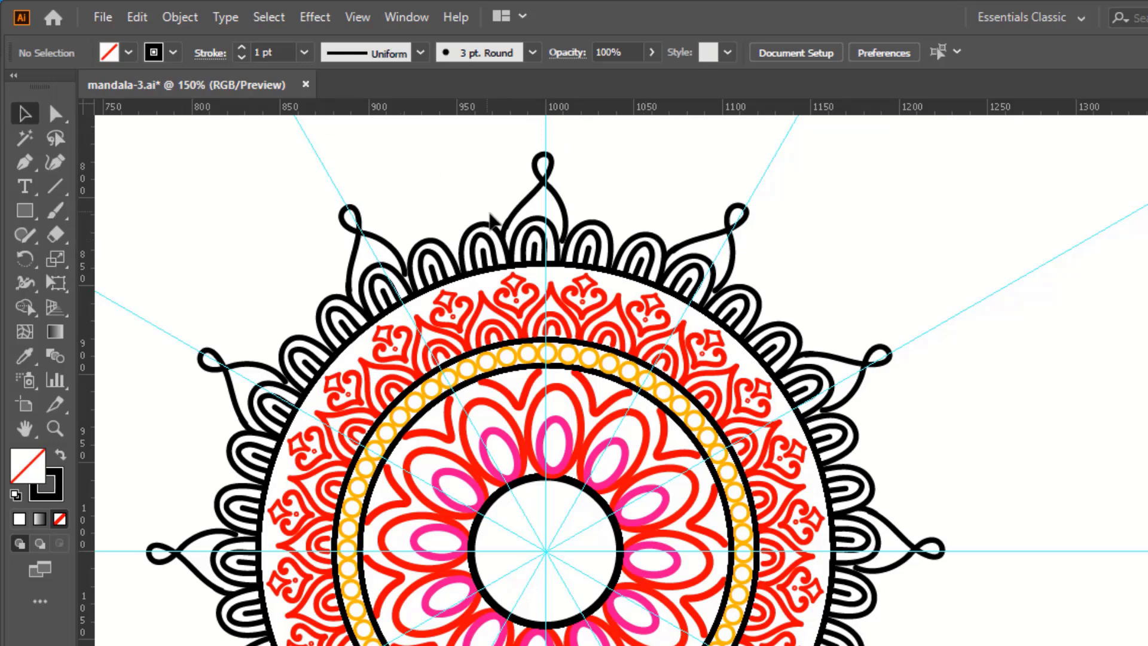
left_click(508, 233)
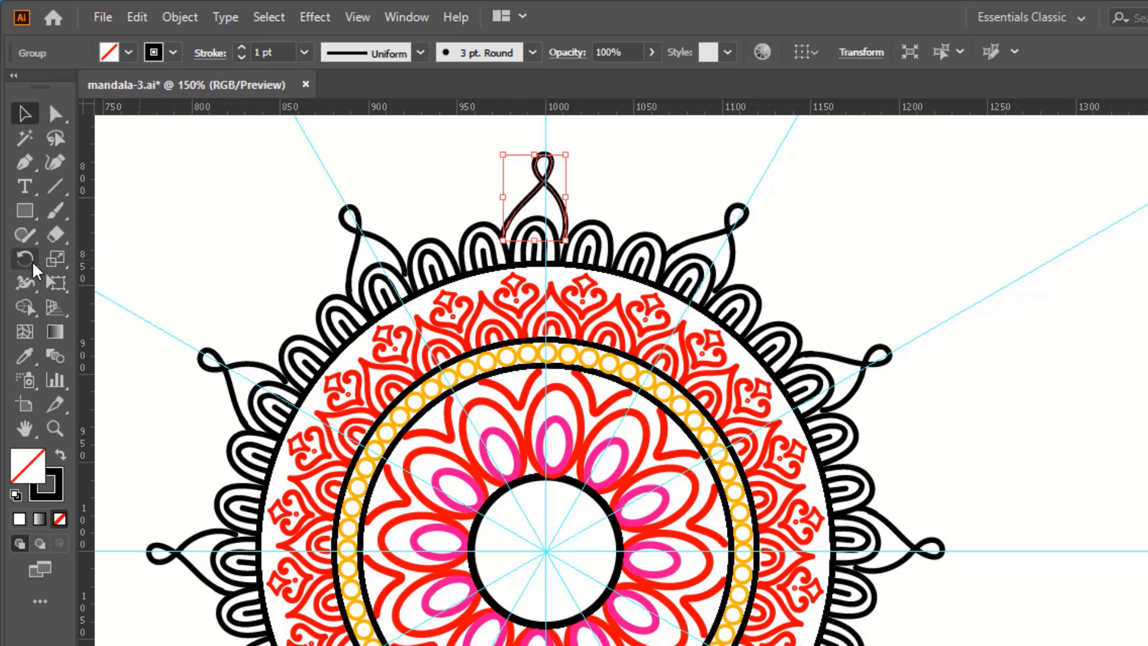
Rotate a copy of the drop around the mandala centre into the next gap.
left_click(25, 259)
left_click(546, 550)
left_click_drag(559, 182, 670, 223)
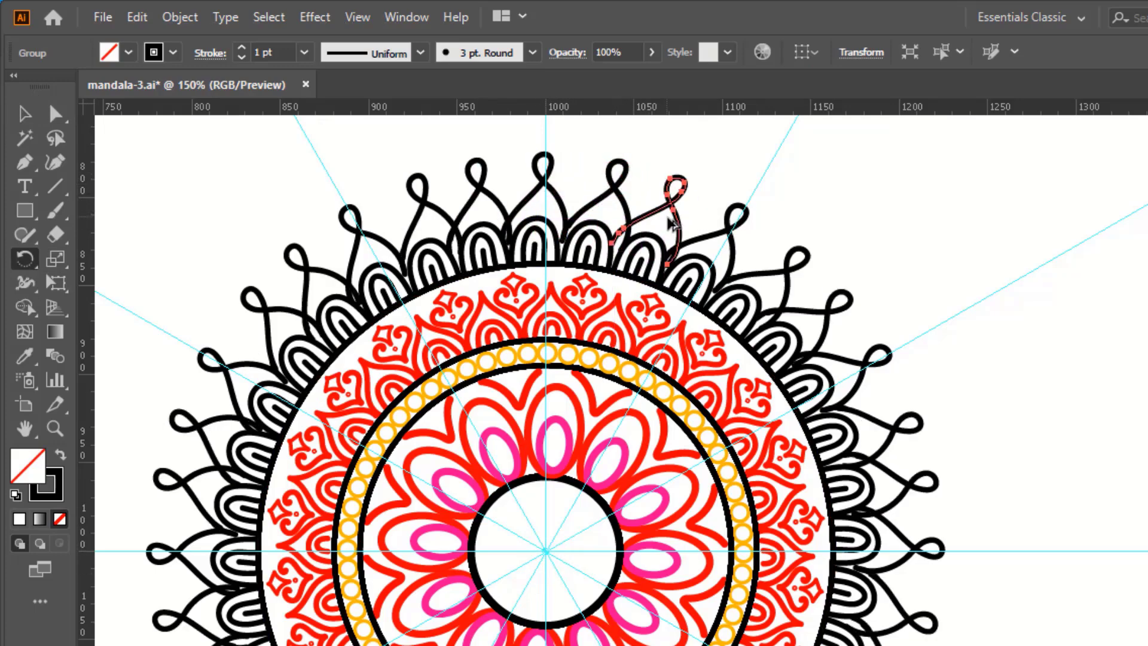
key("ctrl+z")
key("ctrl+z")
key("ctrl+z")
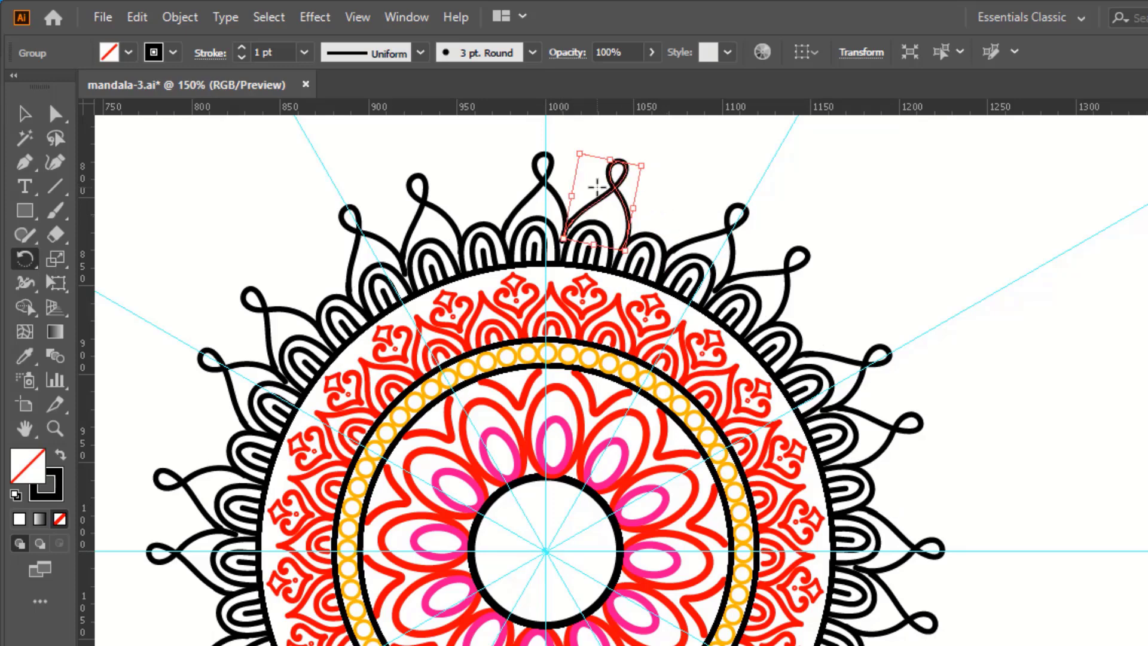
key("ctrl+z")
mouse_move(541, 162)
left_mouse_down()
mouse_move(611, 219)
mouse_move(608, 208)
mouse_move(674, 206)
left_mouse_up()
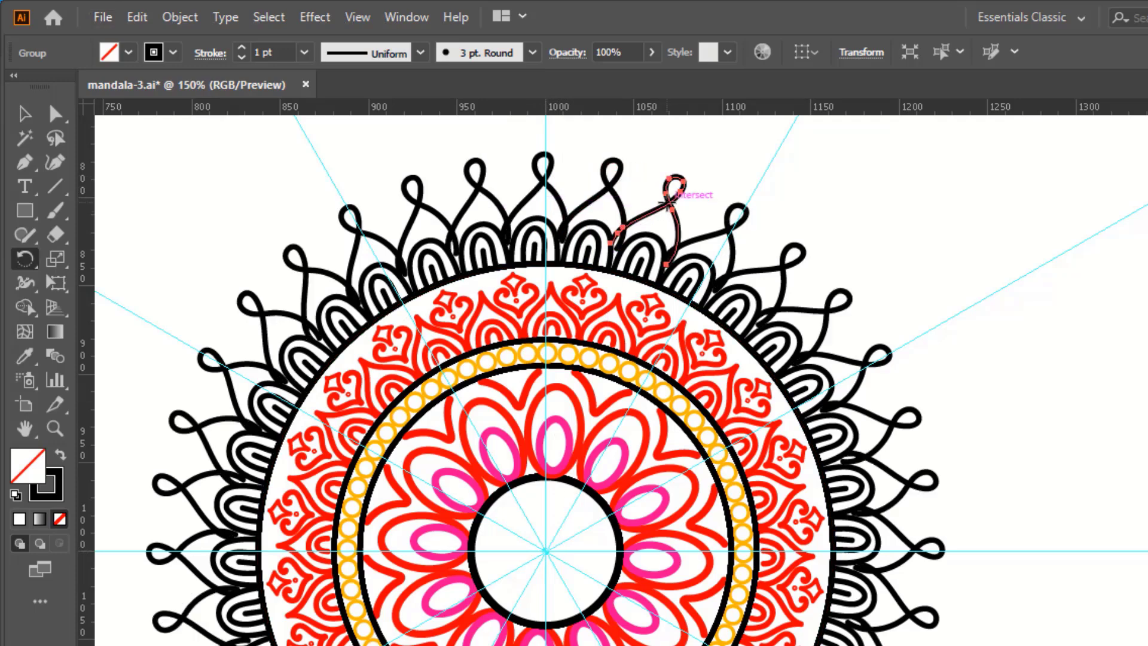
Nudge the new drop slightly into place and check the drops.
key("v")
left_click(963, 253)
left_click(622, 243)
left_click_drag(621, 241, 625, 239)
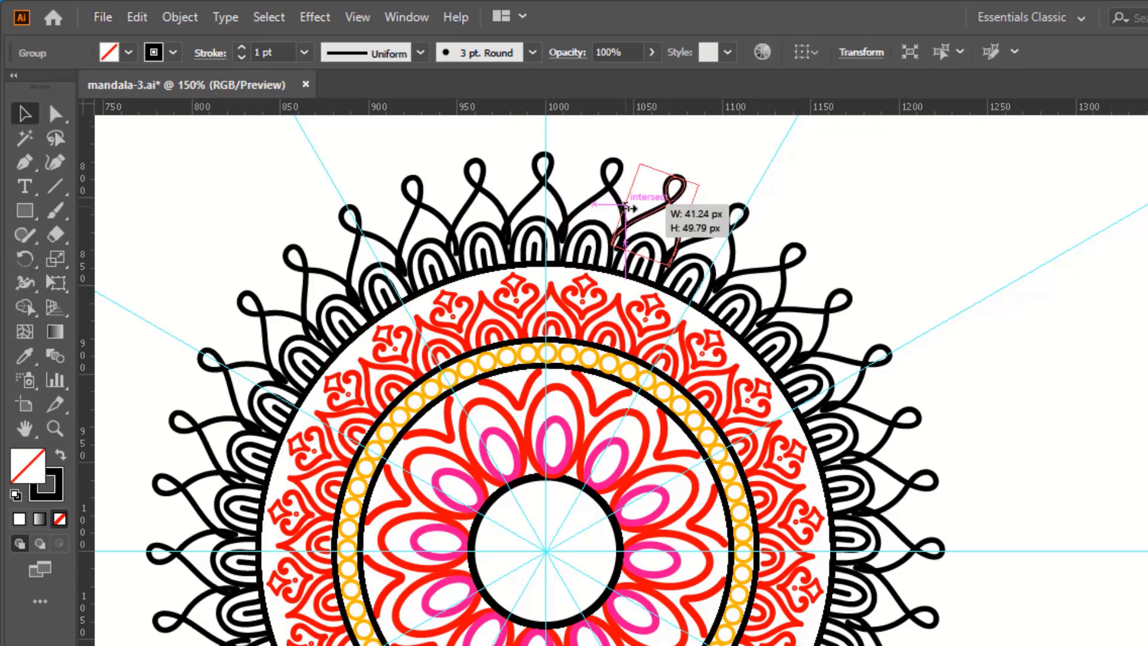
left_click(827, 220)
left_click(674, 226)
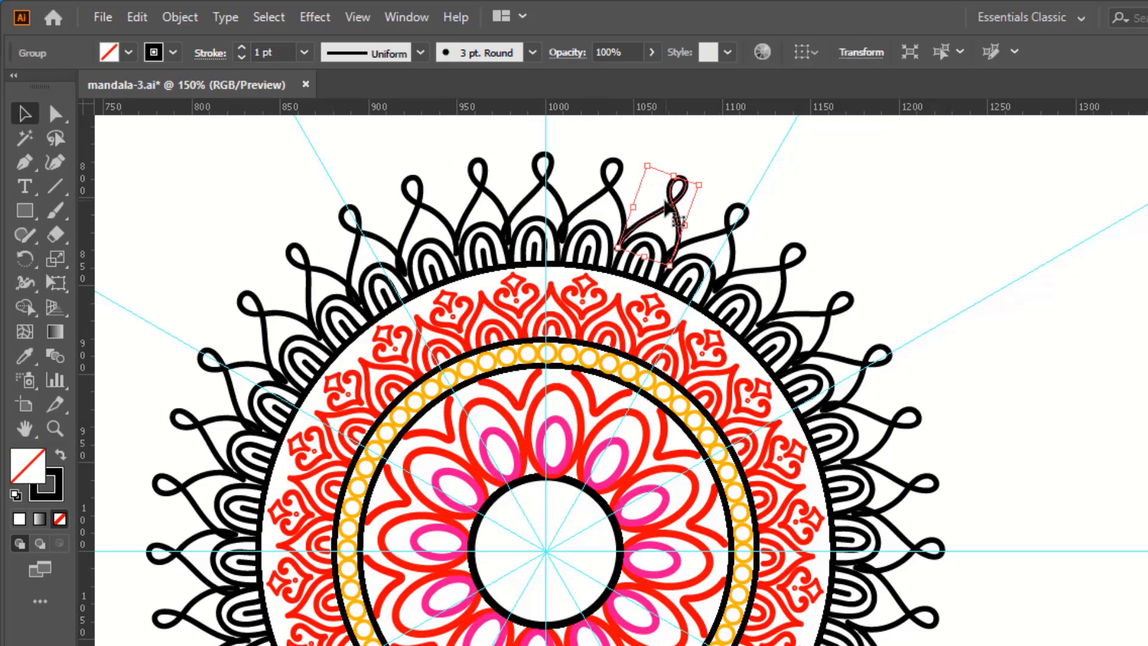
left_click(838, 197)
key("ctrl+minus")
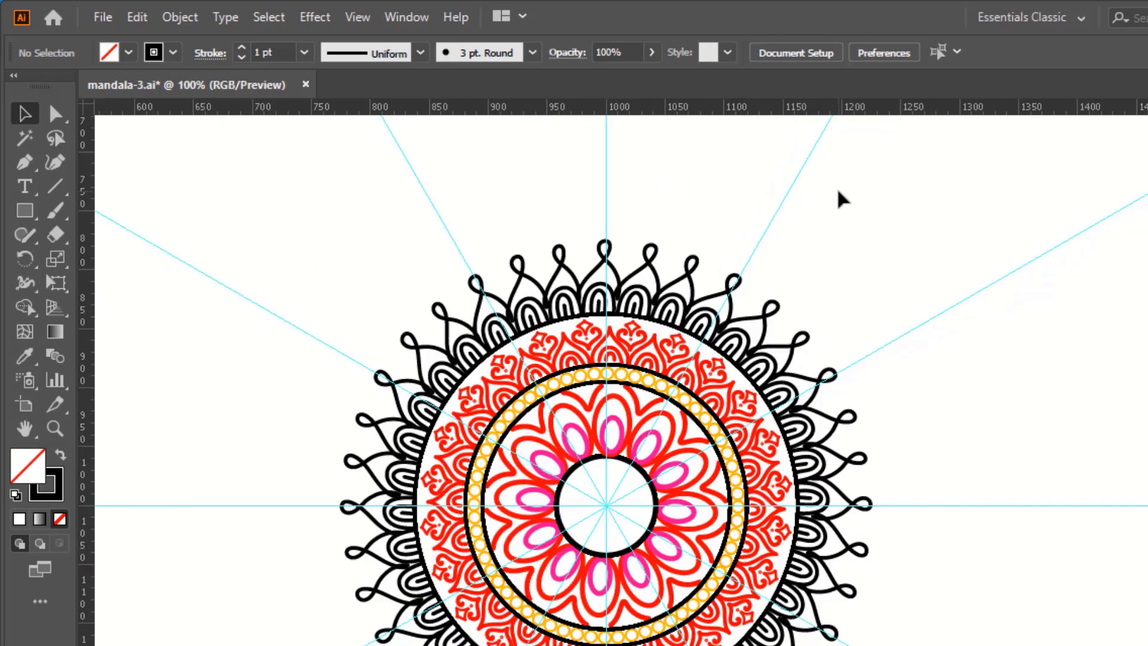
Paint short black accent dashes inside the top, next and right curls, repainting the right one.
key("ctrl+plus")
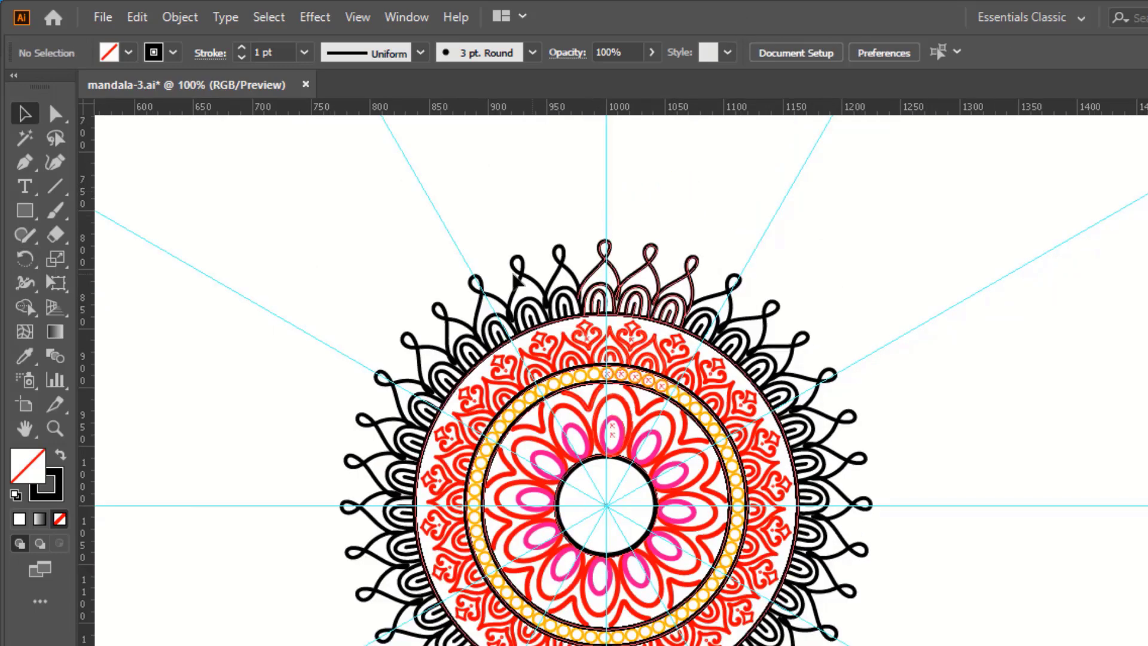
left_click(55, 211)
key("ctrl+plus")
scroll(498, 316, "up", 3)
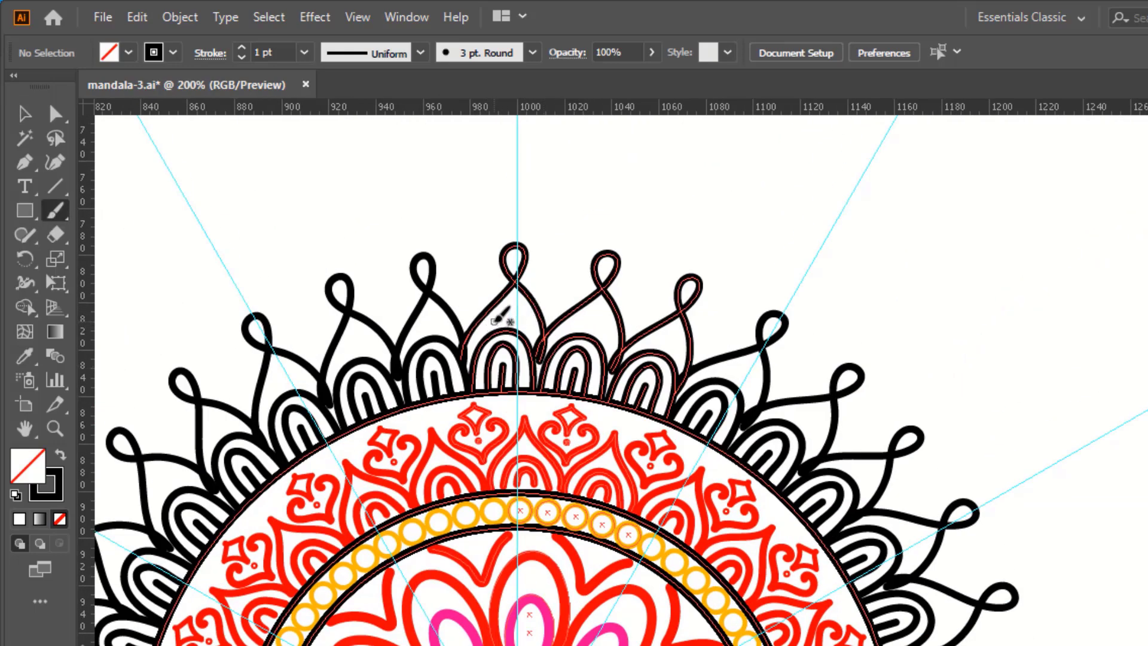
left_click_drag(537, 323, 531, 326)
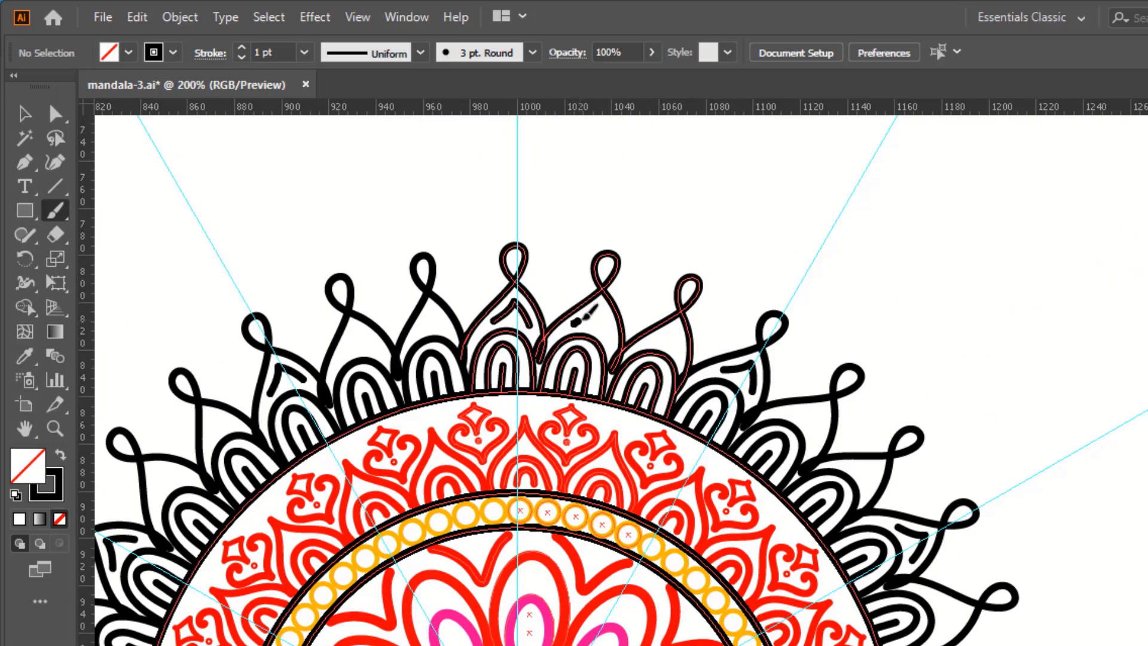
left_click_drag(603, 310, 605, 317)
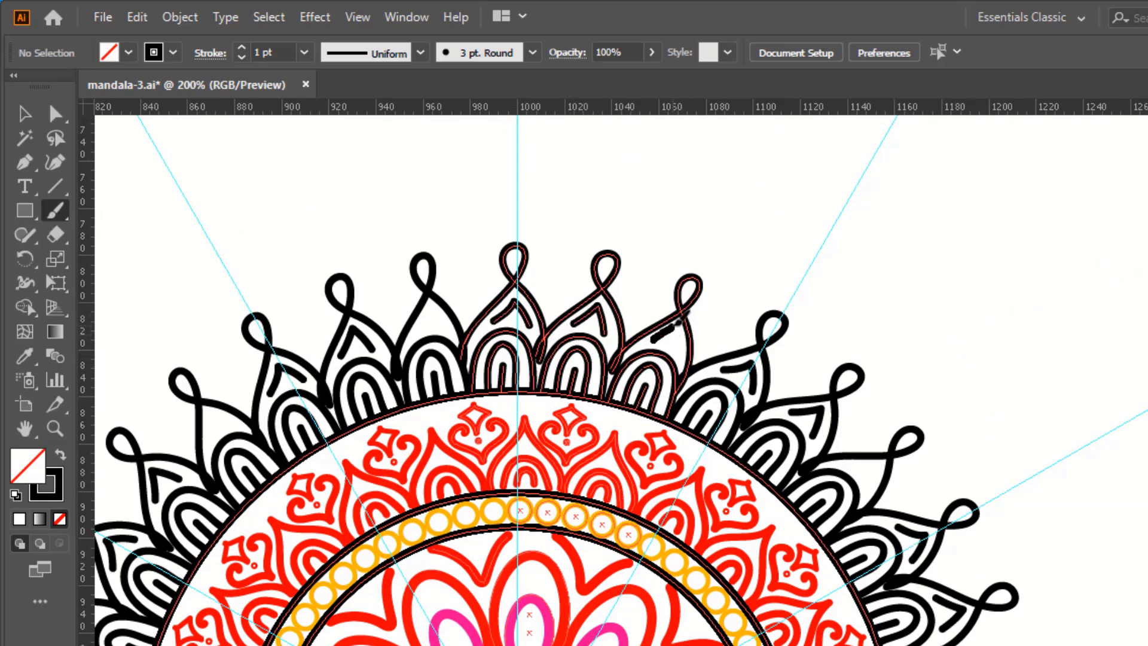
mouse_move(680, 322)
left_mouse_down()
mouse_move(656, 335)
mouse_move(685, 350)
left_mouse_up()
key("ctrl+z")
key("ctrl+z")
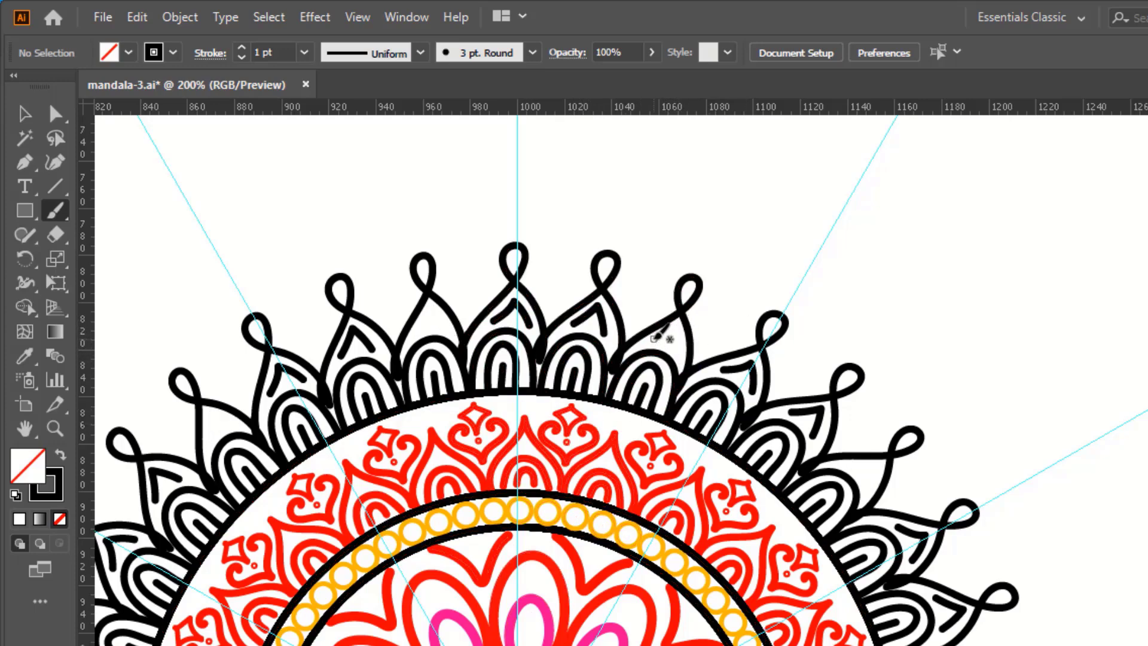
left_click_drag(680, 323, 680, 325)
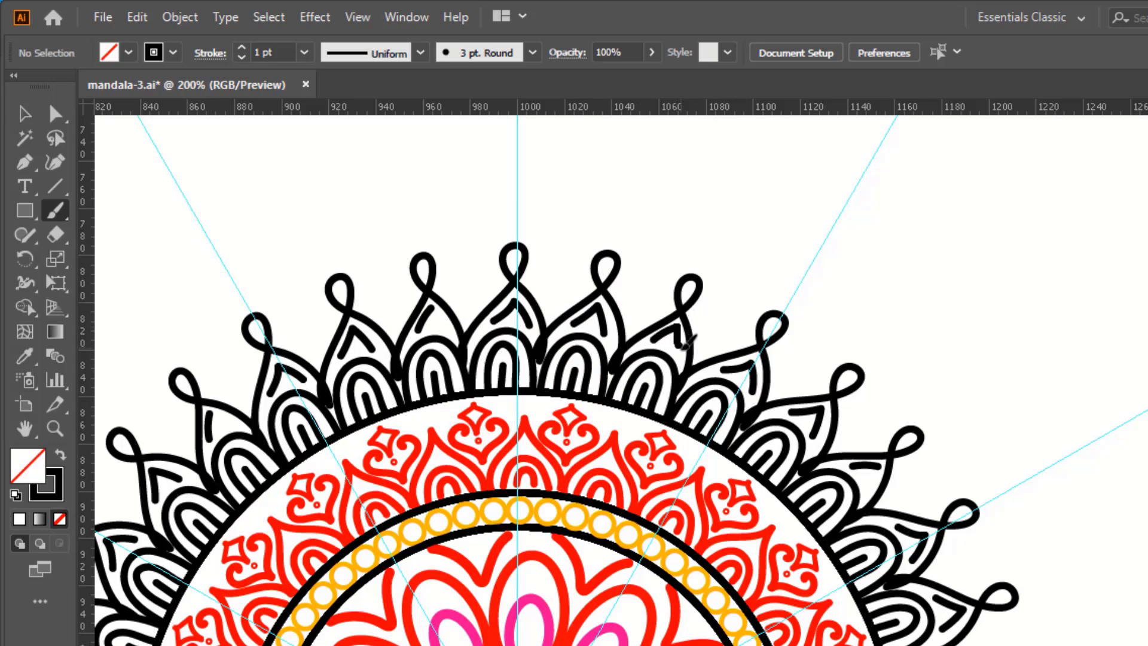
key("v")
key("ctrl+minus")
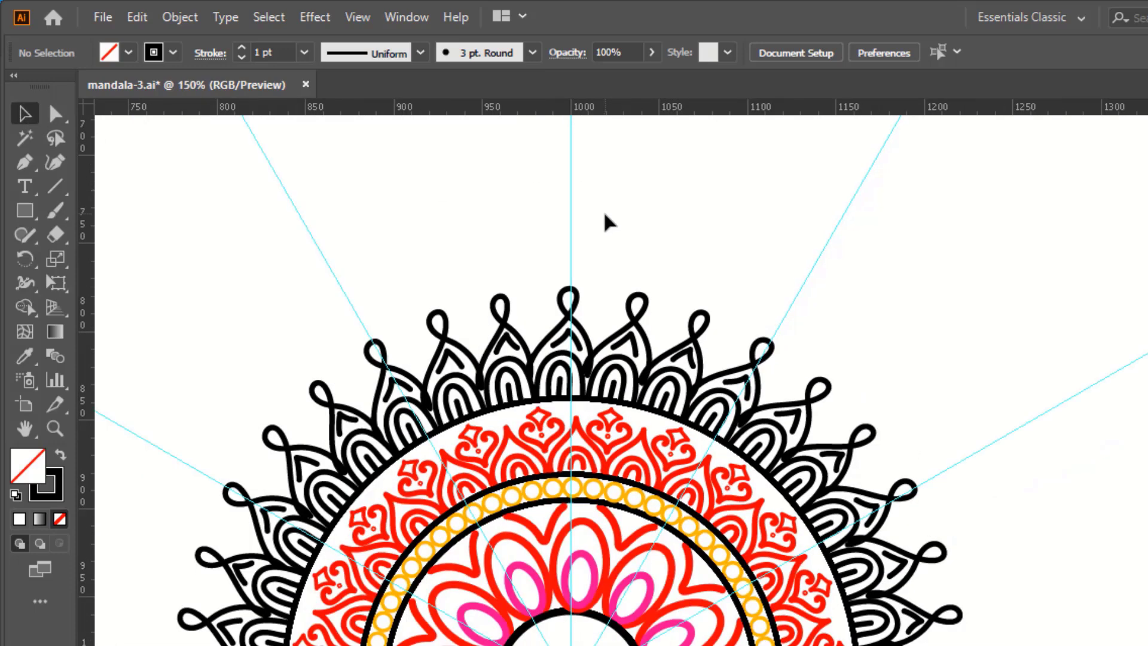
Paint a trail of small black dots above the top petal tip with the Paintbrush and select them.
left_click(54, 211)
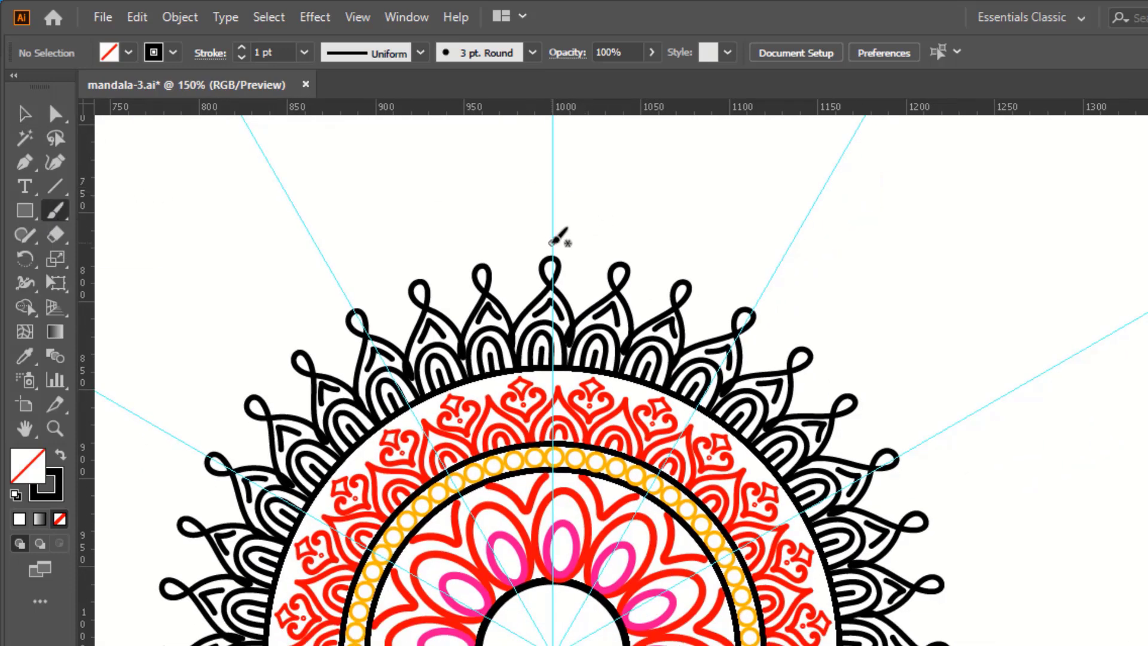
left_click(550, 228)
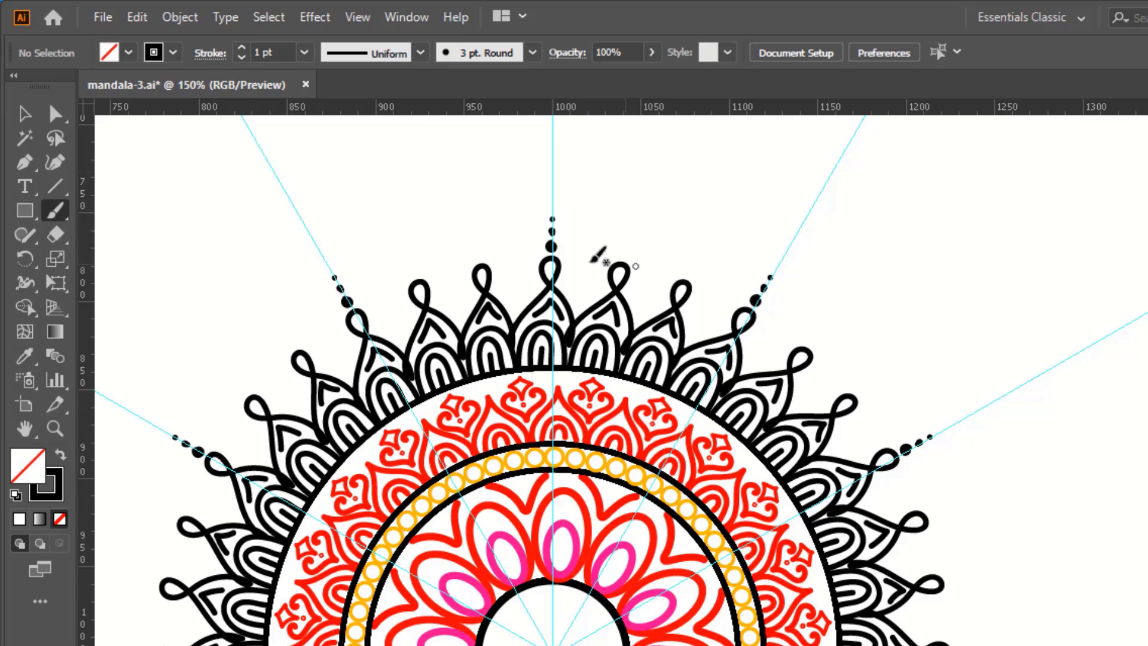
left_click(25, 114)
left_click_drag(535, 193, 569, 240)
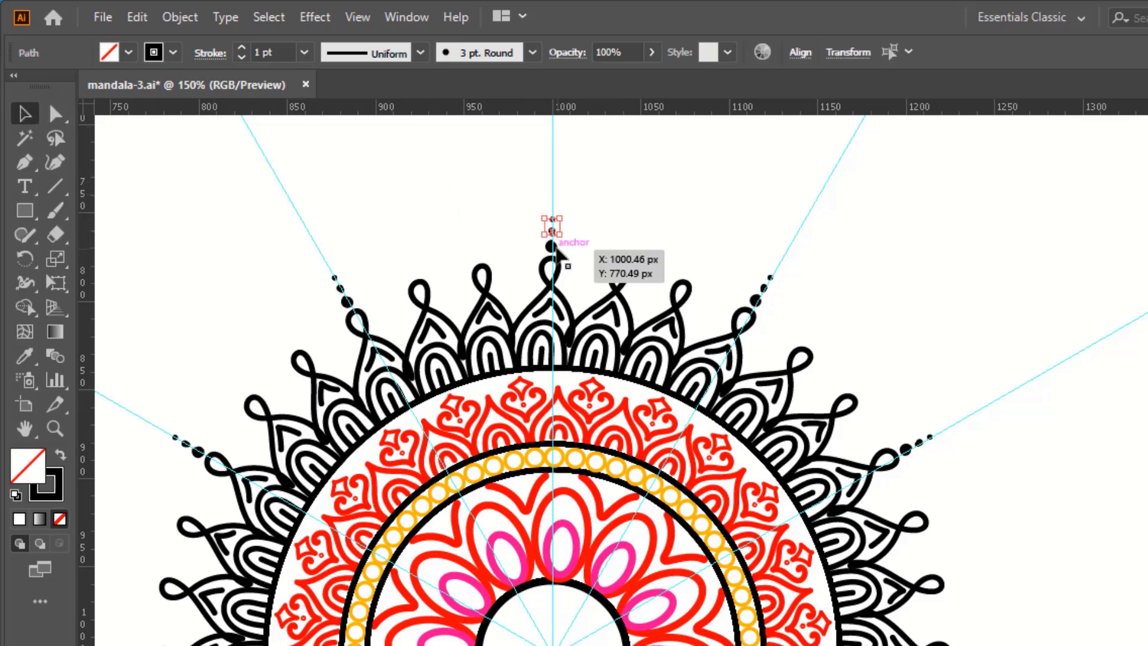
Place a rotated copy of the dot trail above the next petal and recentre the mandala.
key("r")
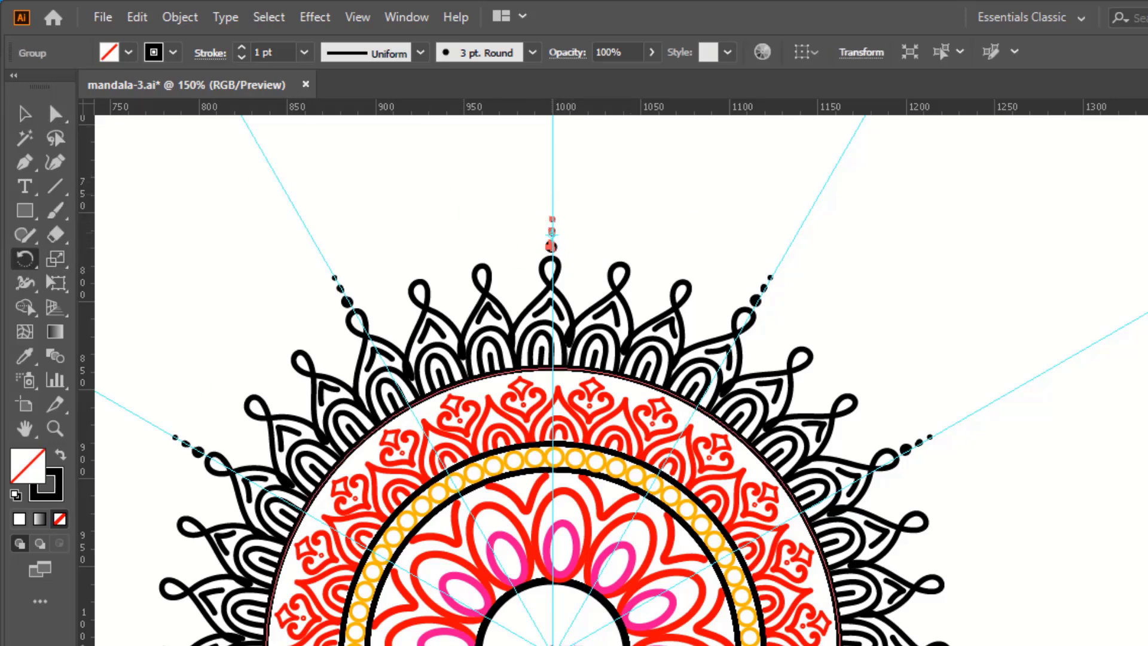
left_click_drag(586, 225, 696, 272)
key("v")
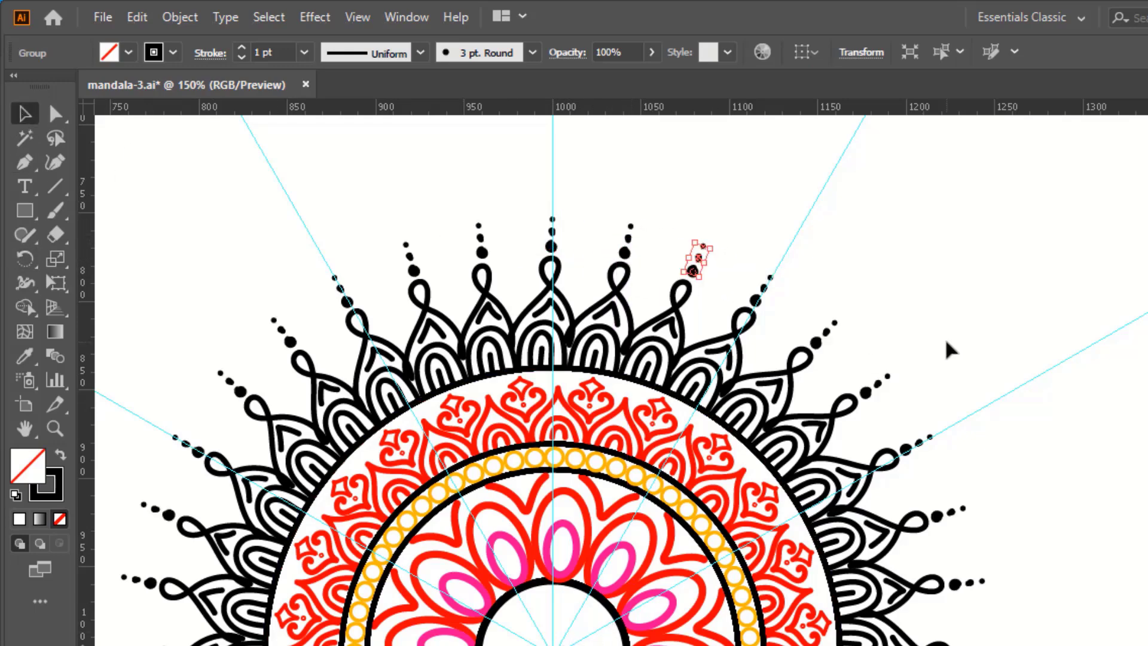
left_click(948, 345)
key("ctrl+minus")
key("ctrl+minus")
left_click_drag(948, 346, 909, 310)
Select the whole mandala and expand it into plain paths with Object > Expand.
key("ctrl+minus")
key("ctrl+minus")
key("ctrl+minus")
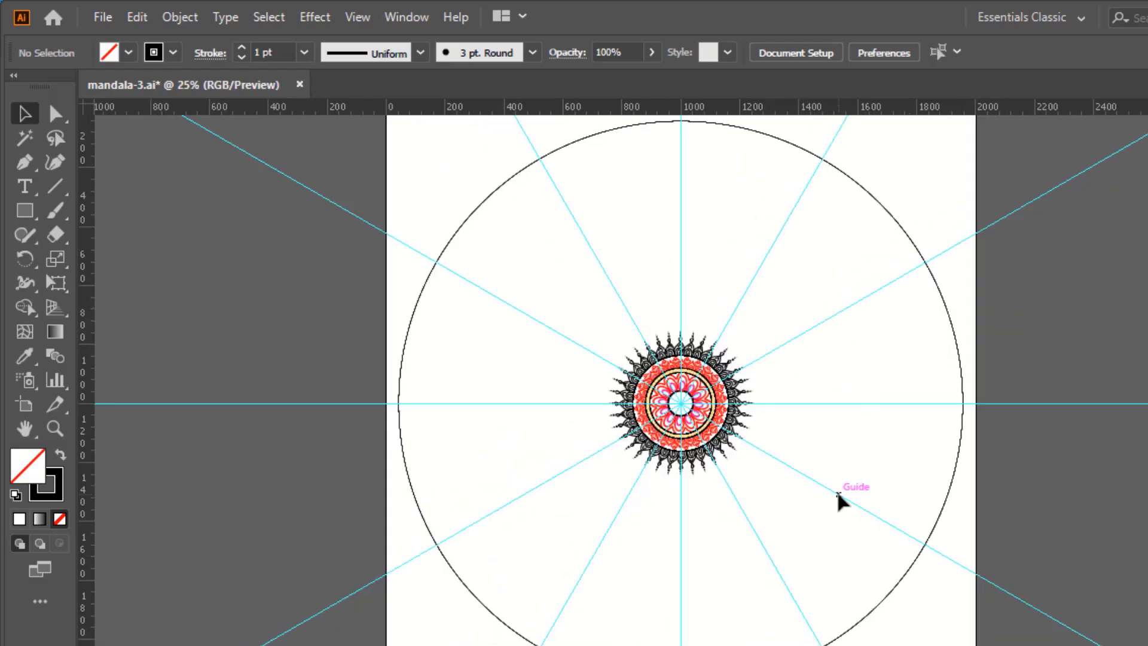
left_click_drag(844, 537, 499, 272)
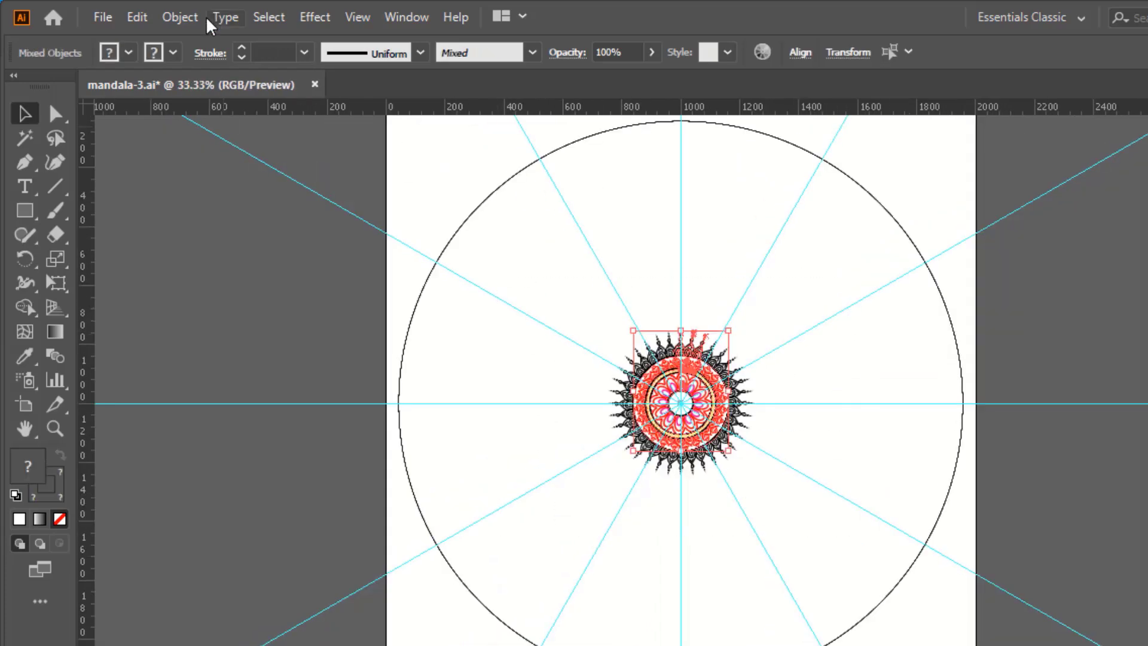
key("ctrl+plus")
left_click(179, 17)
left_click(276, 268)
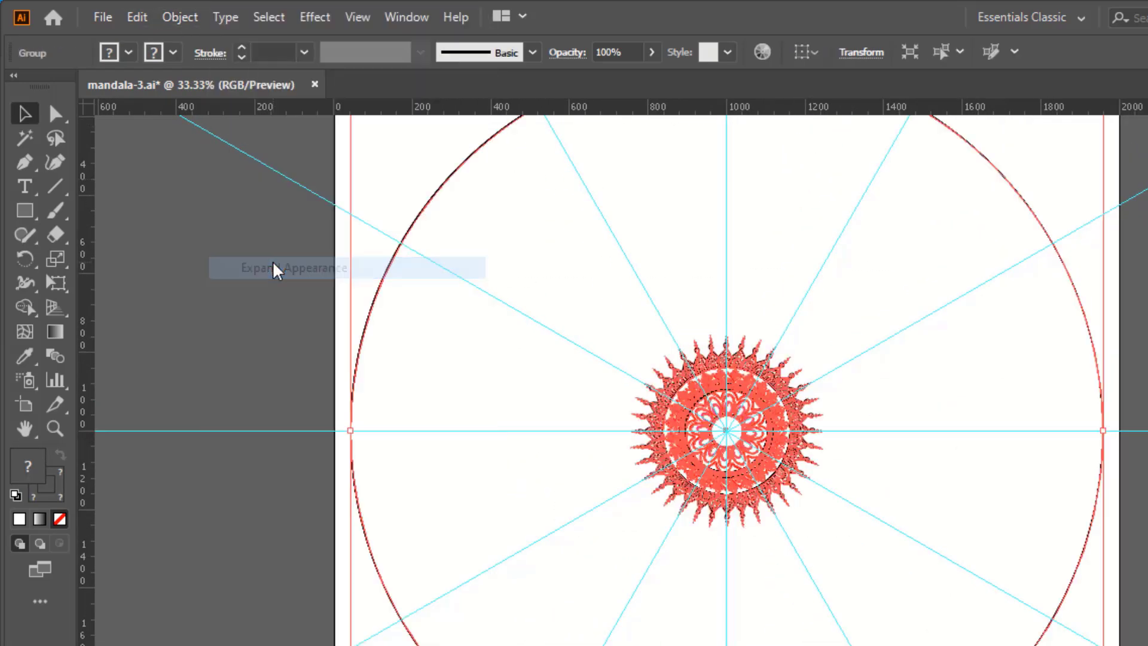
left_click(179, 17)
left_click(295, 244)
left_click(658, 492)
left_click(179, 17)
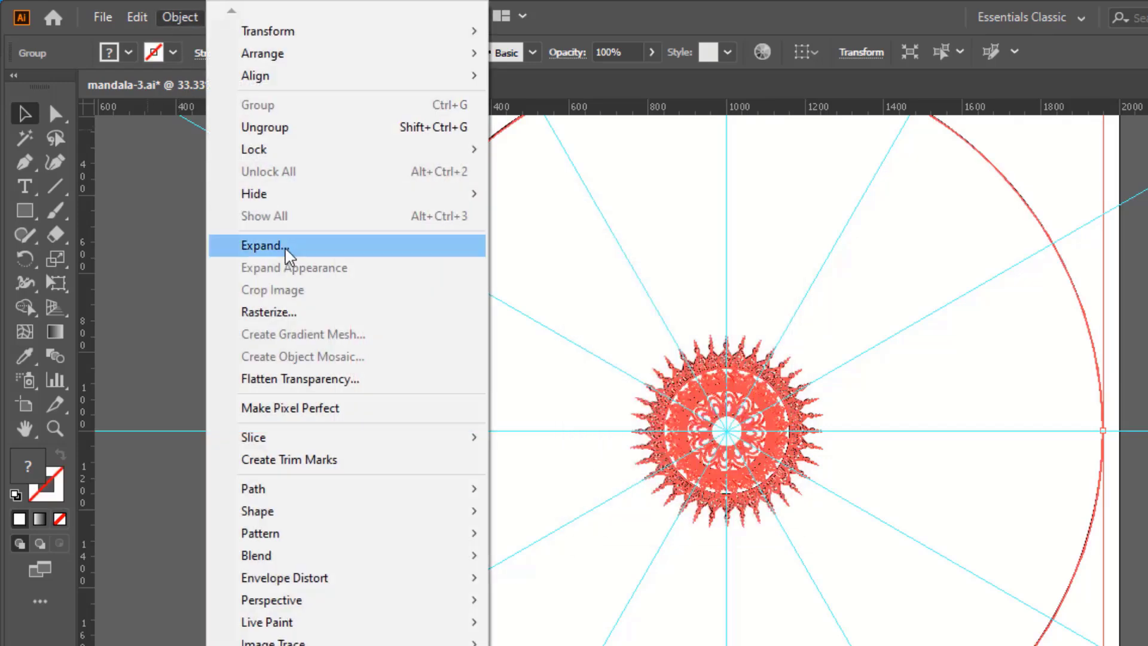
left_click(287, 246)
Ungroup the expanded mandala twice from the right-click menu.
left_click(1023, 497)
left_click_drag(1135, 353, 939, 323)
right_click(938, 323)
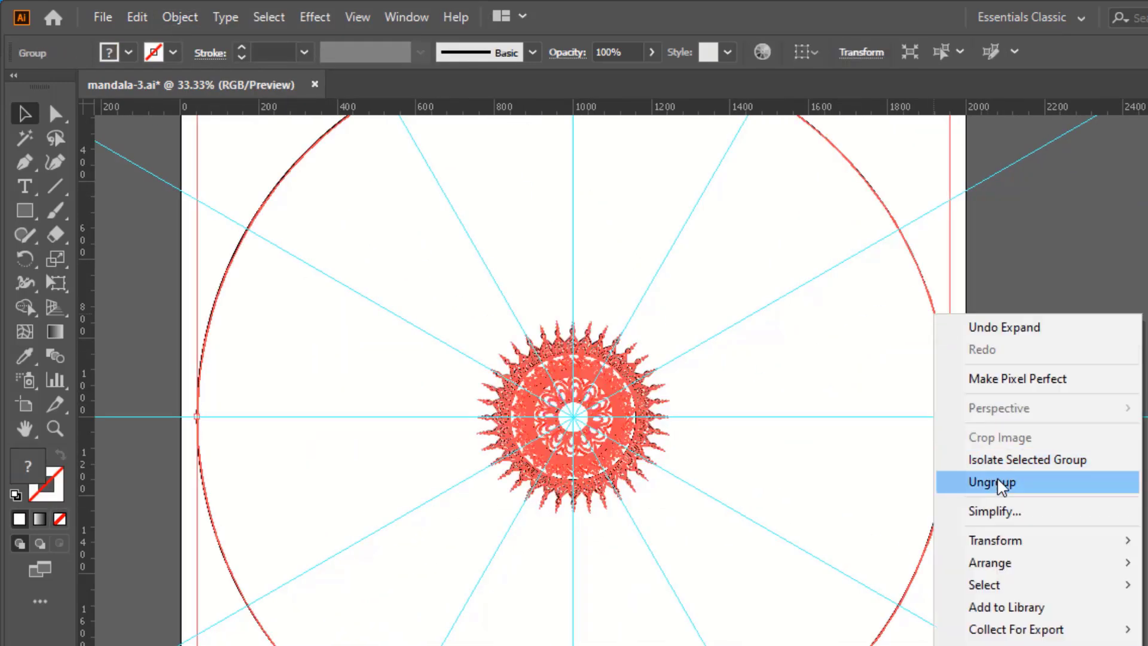
left_click(993, 479)
right_click(928, 282)
left_click(981, 441)
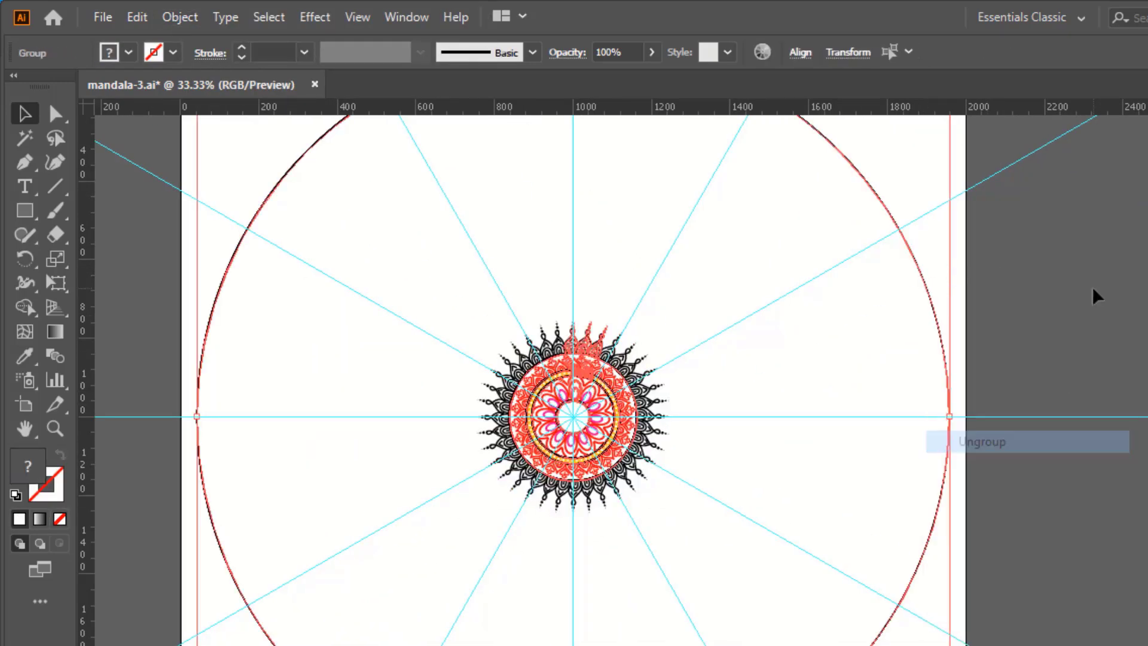
right_click(926, 277)
left_click(993, 441)
Try selecting the outer circle group and opening its right-click menu.
left_click(1004, 423)
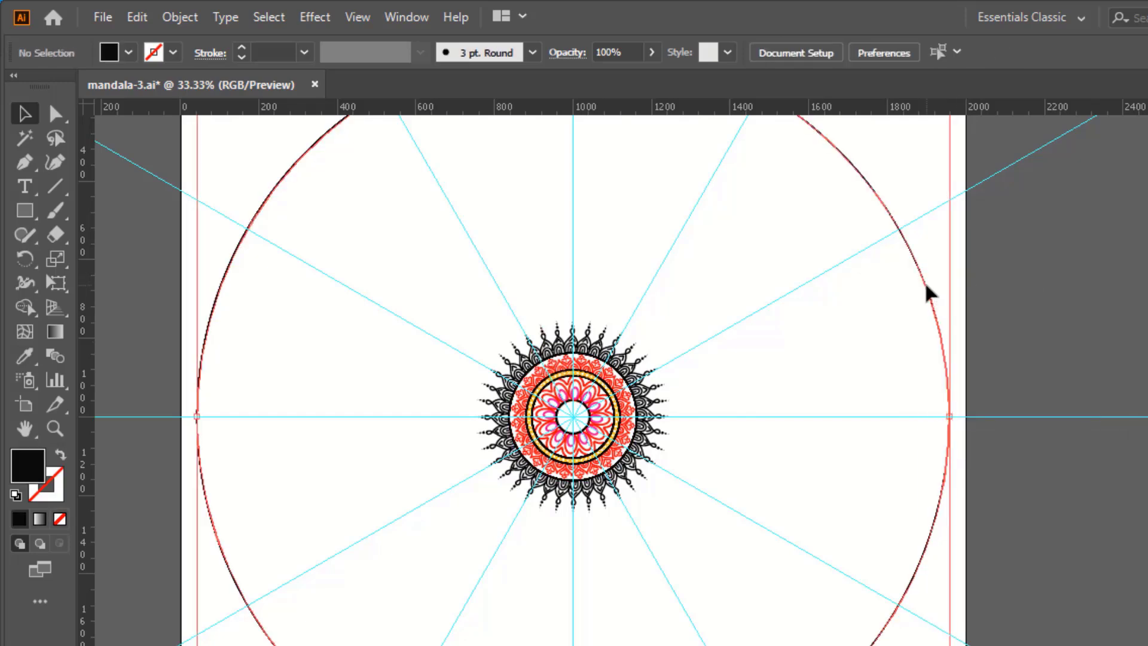
right_click(928, 290)
left_click(1057, 285)
left_click(921, 282)
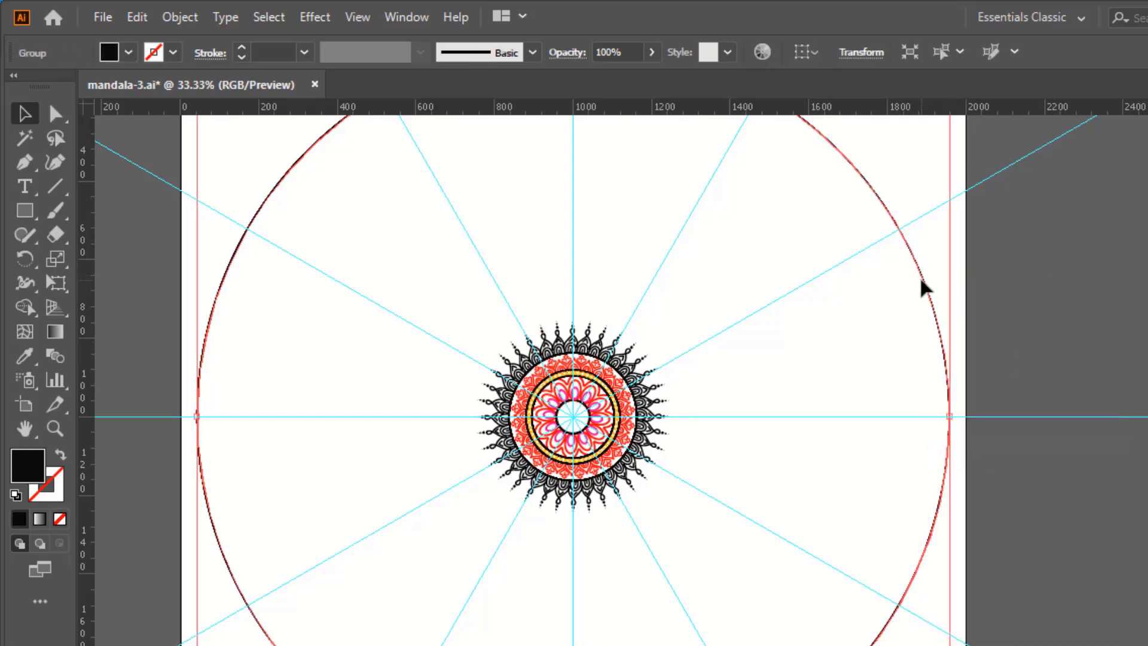
left_click(922, 286)
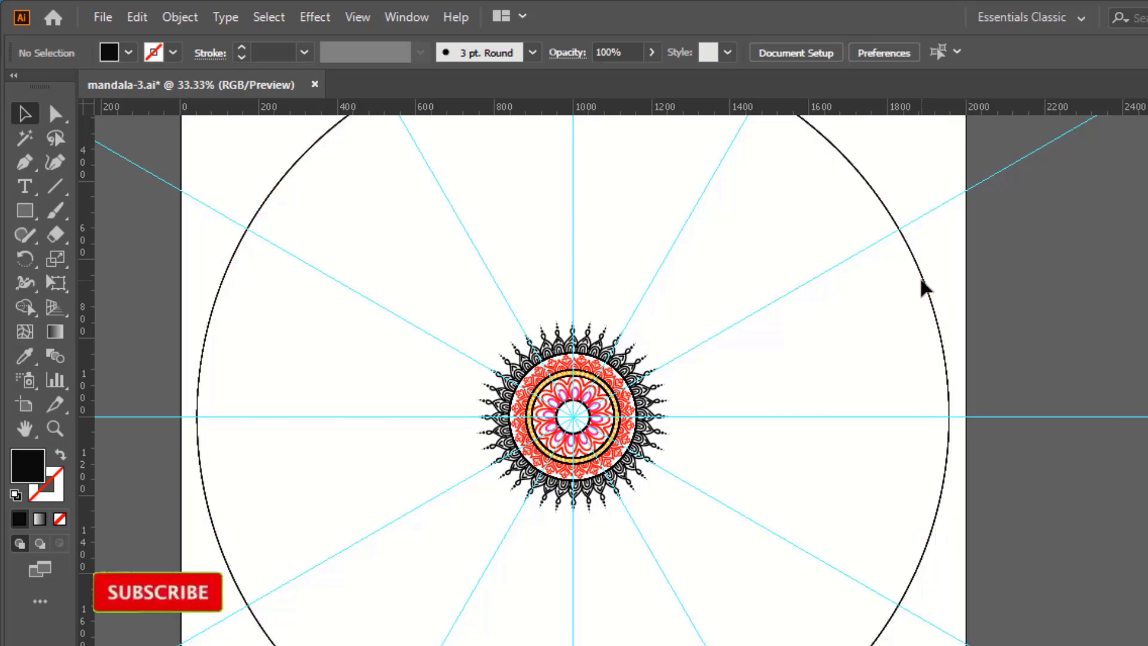
right_click(924, 284)
left_click(913, 290)
right_click(922, 277)
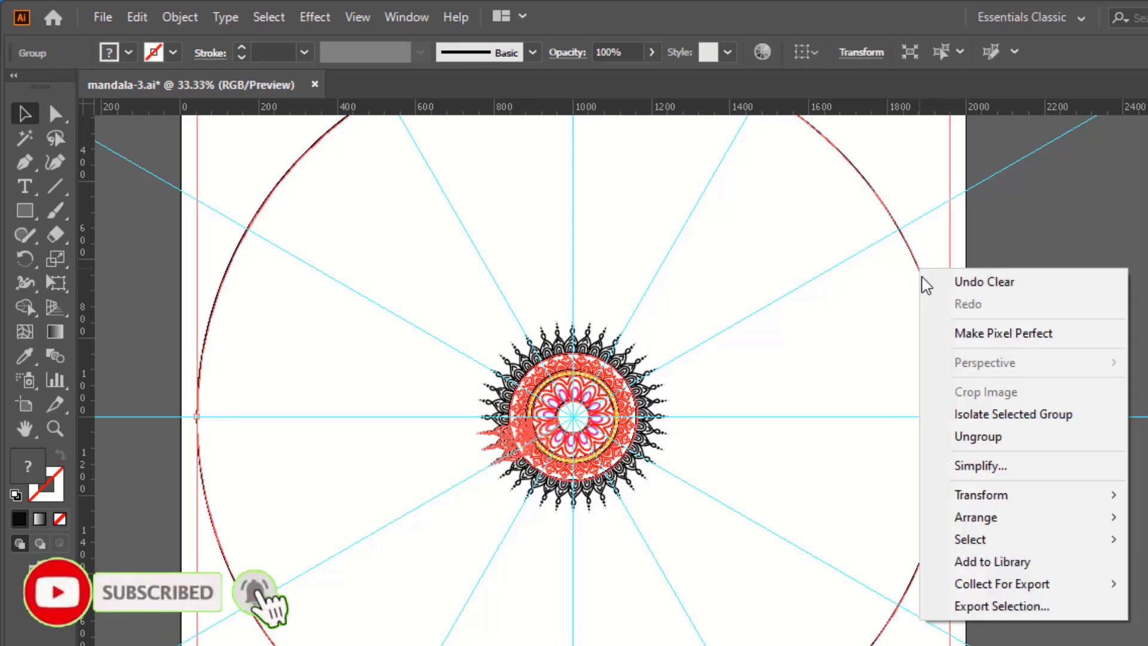
left_click(961, 282)
left_click(921, 274)
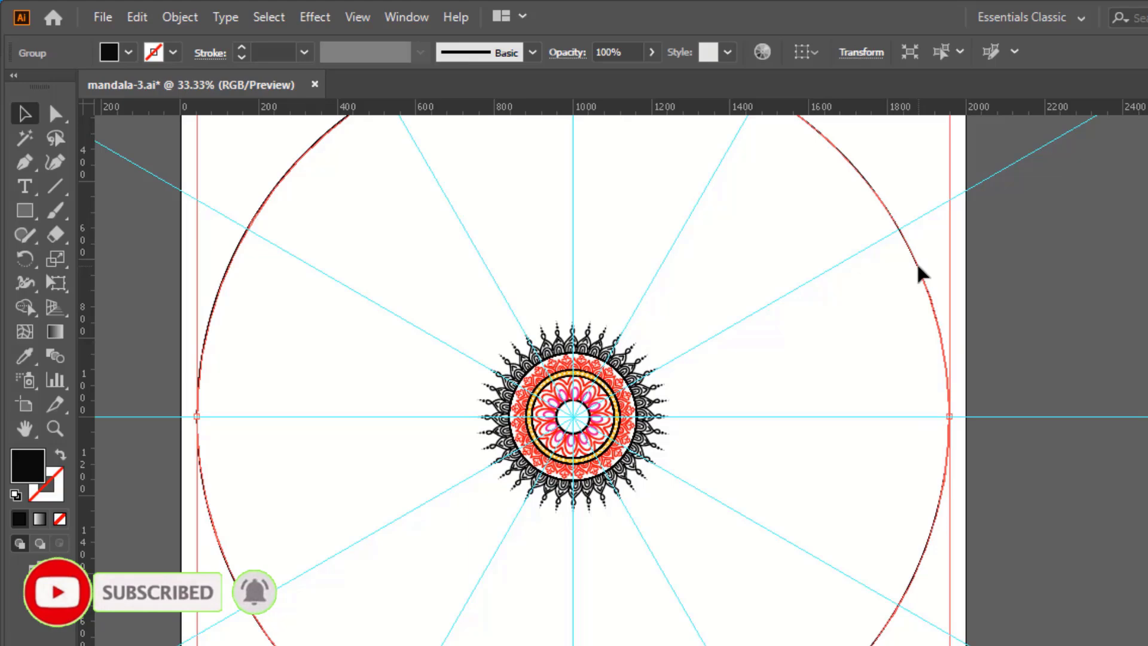
left_click(918, 268)
Keep reselecting the outer circle group and reopening its context menu.
right_click(918, 268)
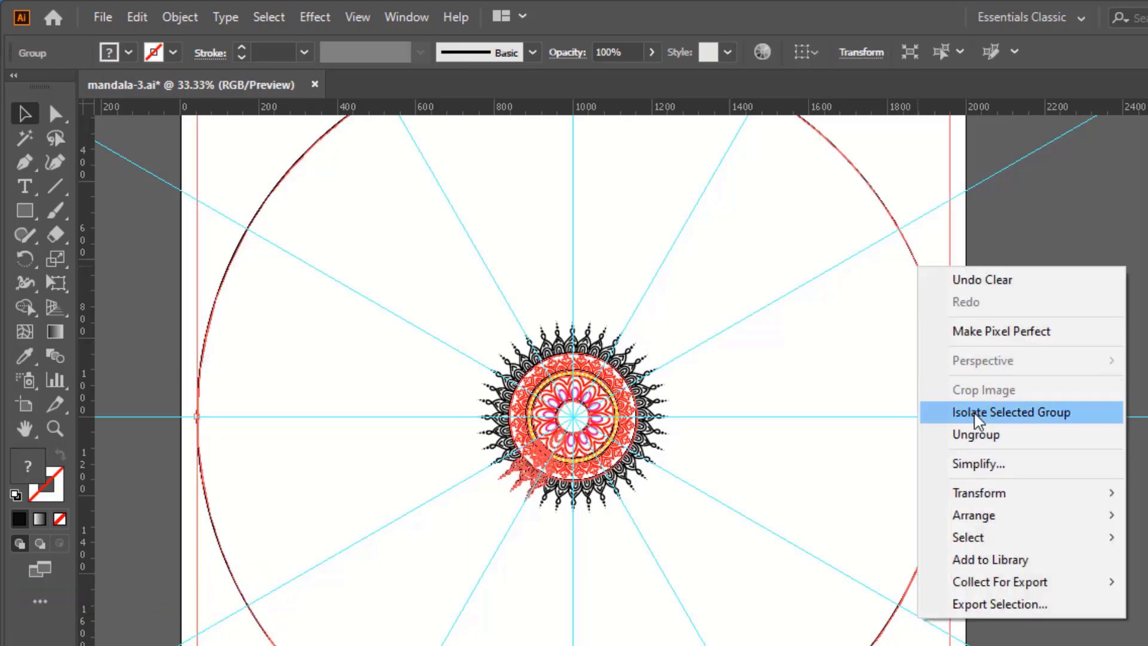
left_click(918, 271)
right_click(918, 270)
left_click(944, 266)
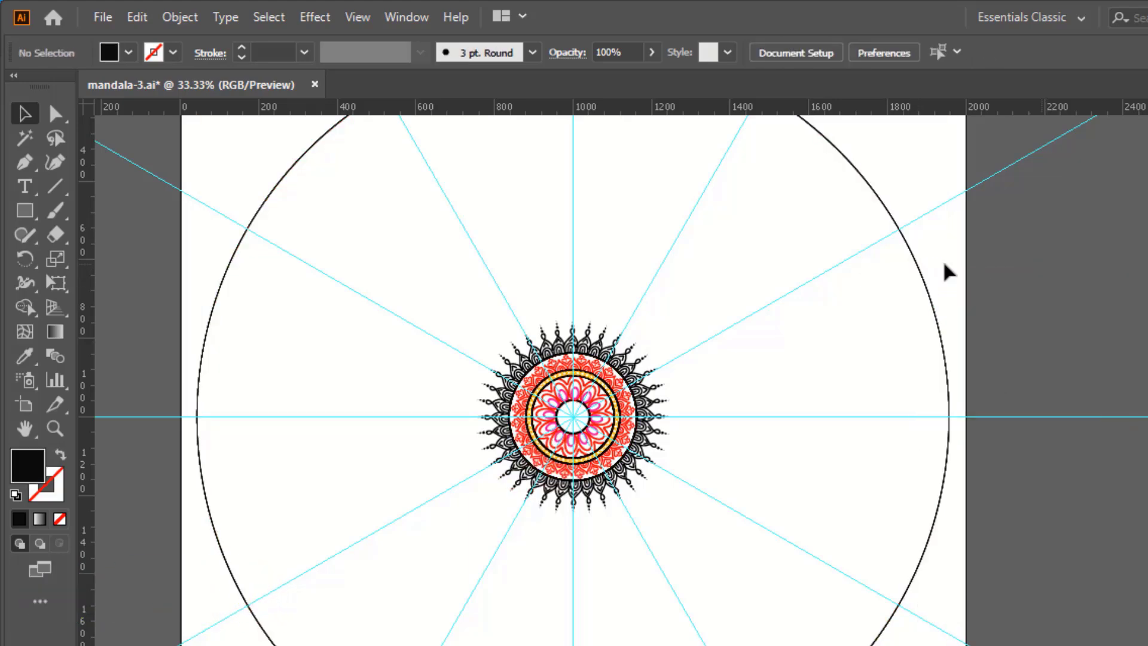
right_click(918, 268)
left_click(891, 257)
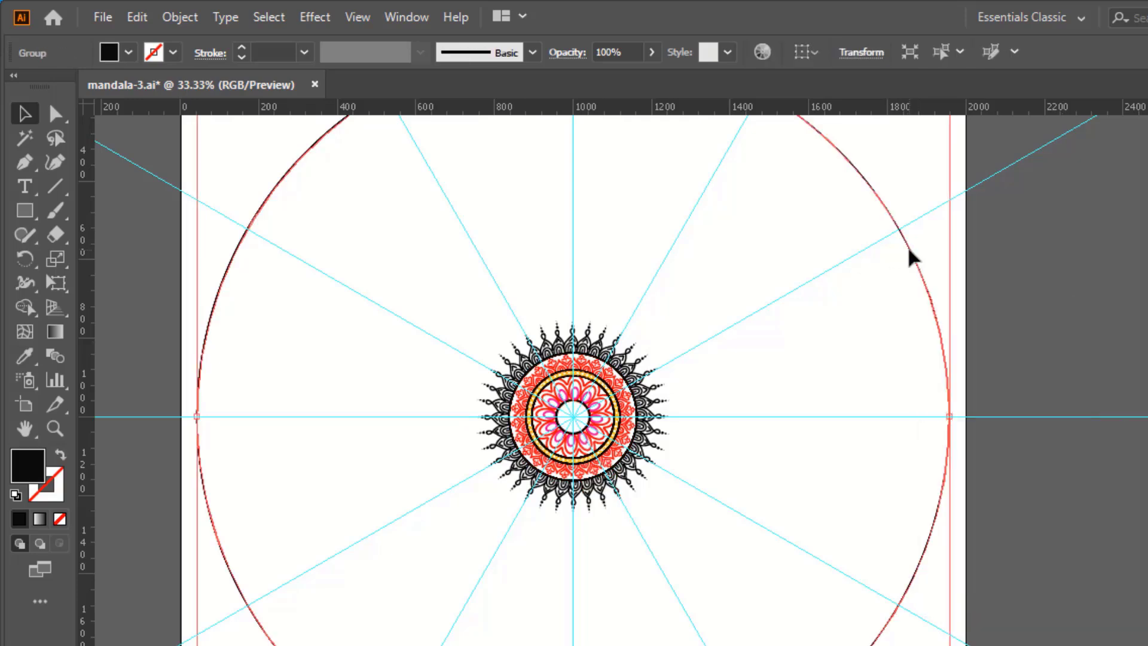
left_click(1011, 275)
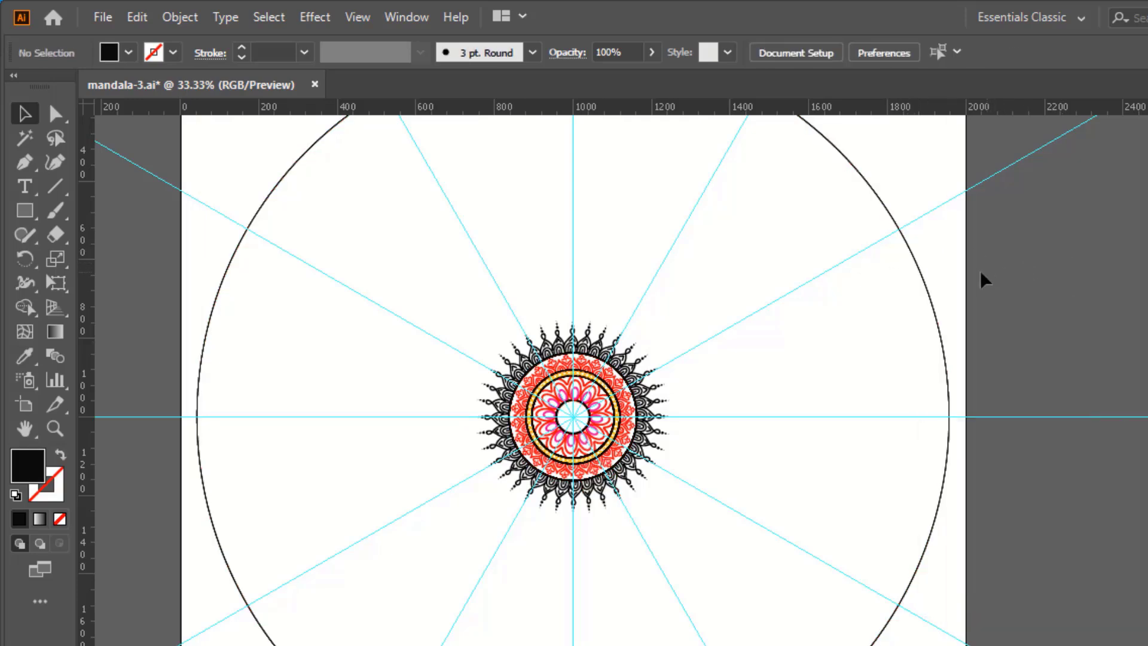
right_click(918, 268)
left_click(944, 240)
Ungroup the large outer circle group.
right_click(908, 246)
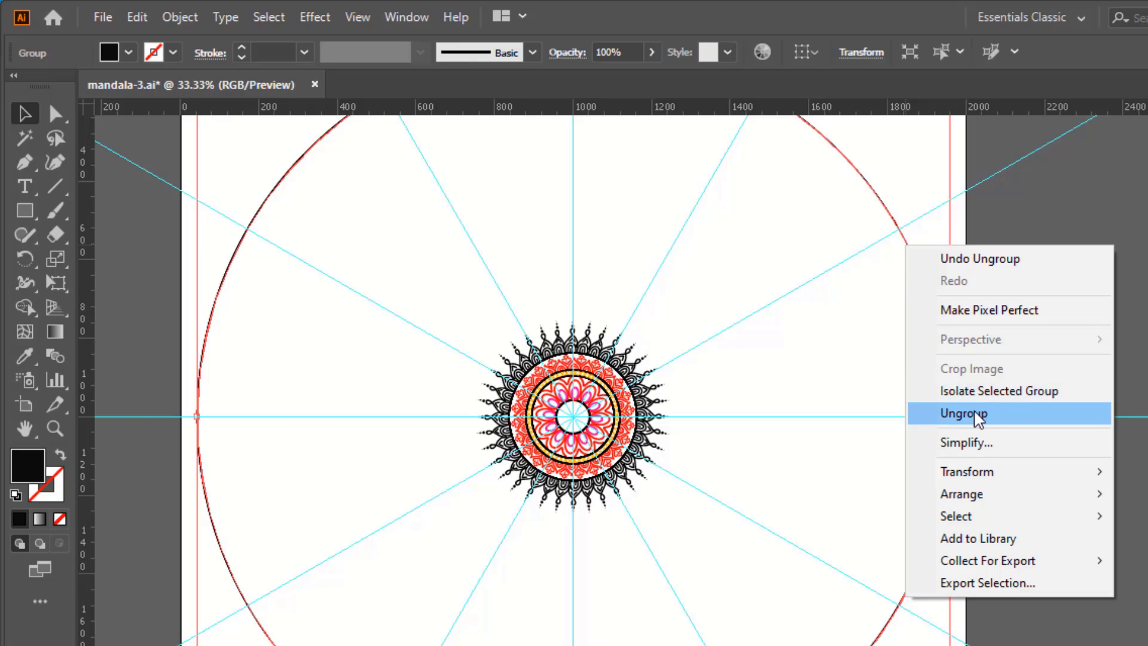
left_click(913, 256)
right_click(910, 256)
left_click(910, 251)
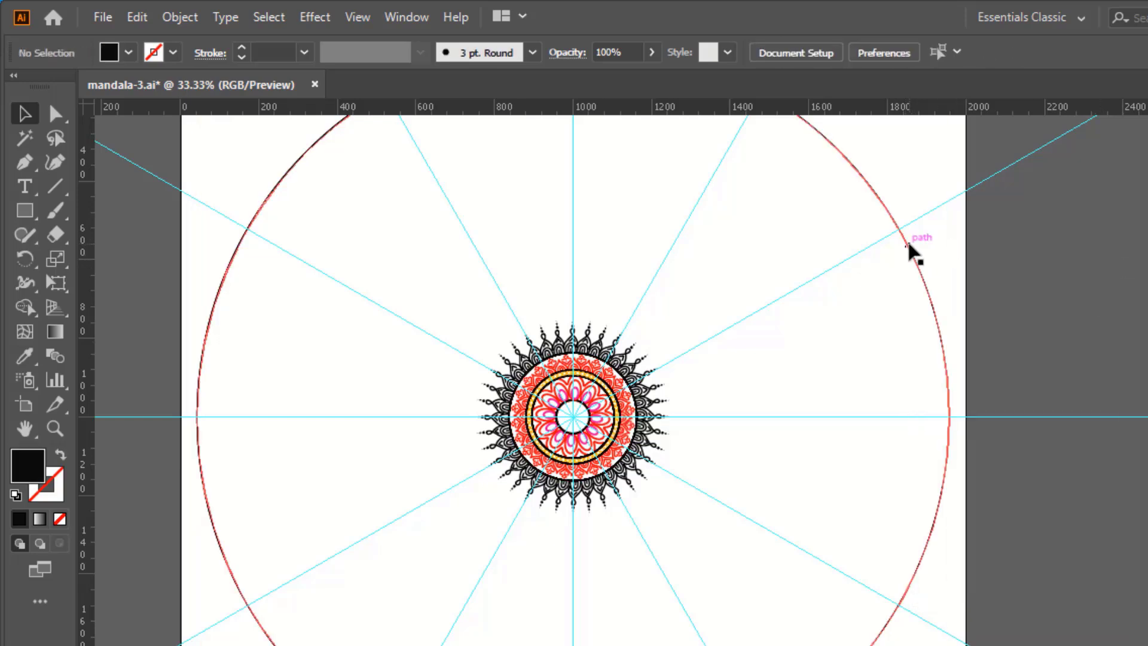
right_click(908, 245)
left_click(908, 246)
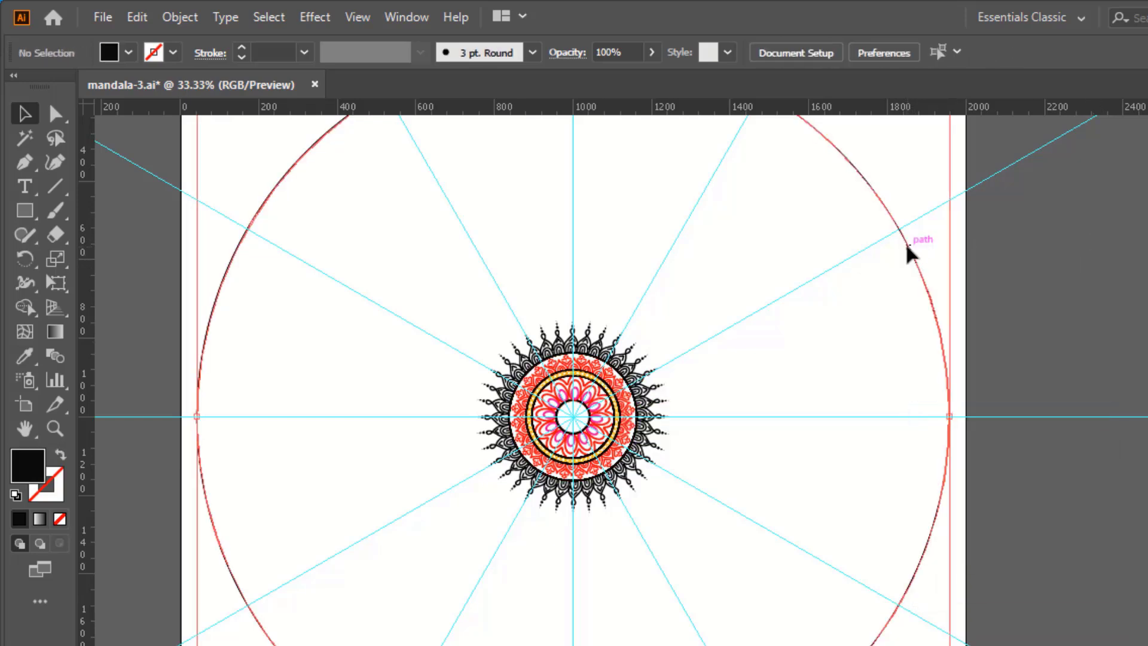
right_click(908, 252)
left_click(923, 275)
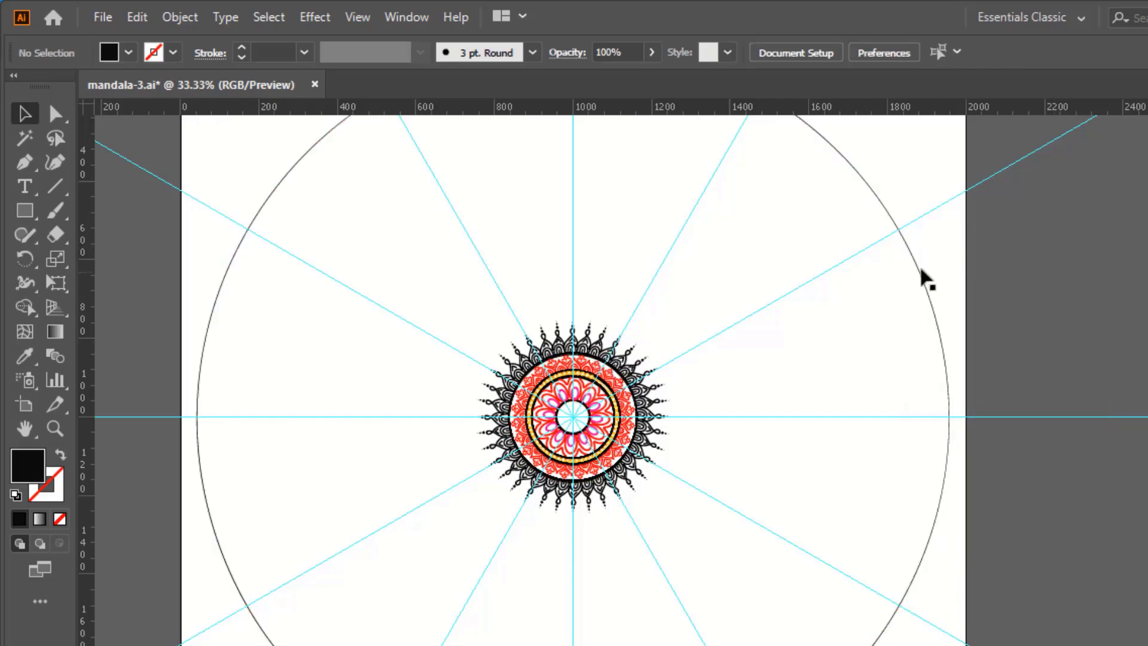
Delete the large outer circle and scale the small mandala up from its centre.
left_click(915, 269)
key("Delete")
left_click_drag(731, 625, 425, 232)
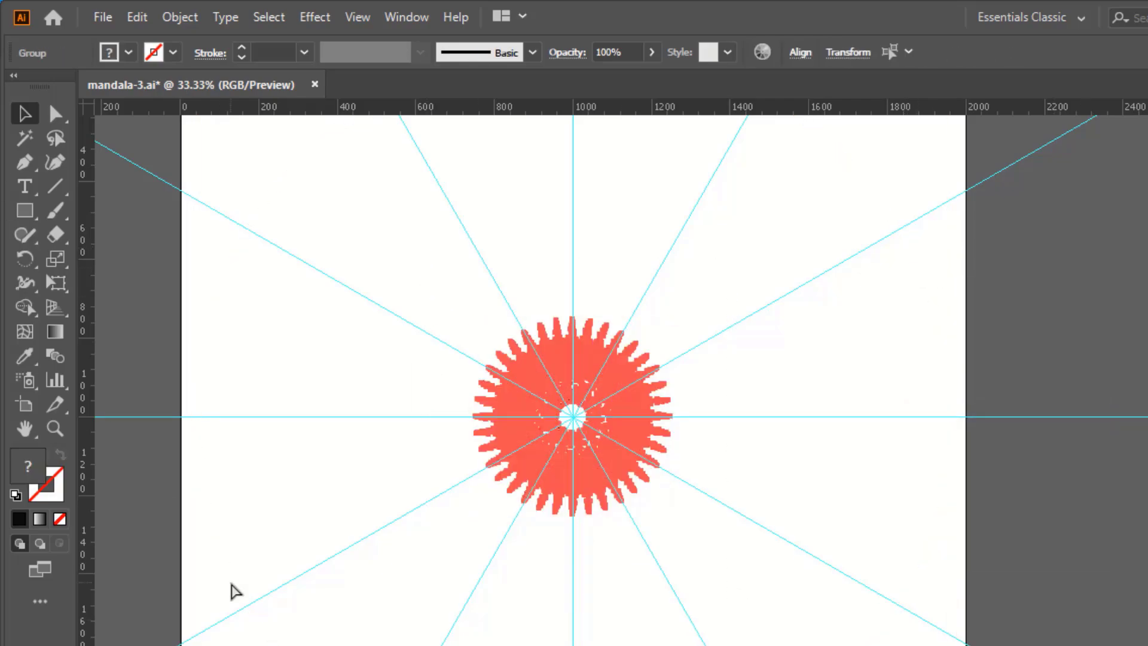
mouse_move(673, 518)
left_mouse_down()
mouse_move(837, 645)
mouse_move(1051, 525)
left_mouse_up()
left_click(1051, 525)
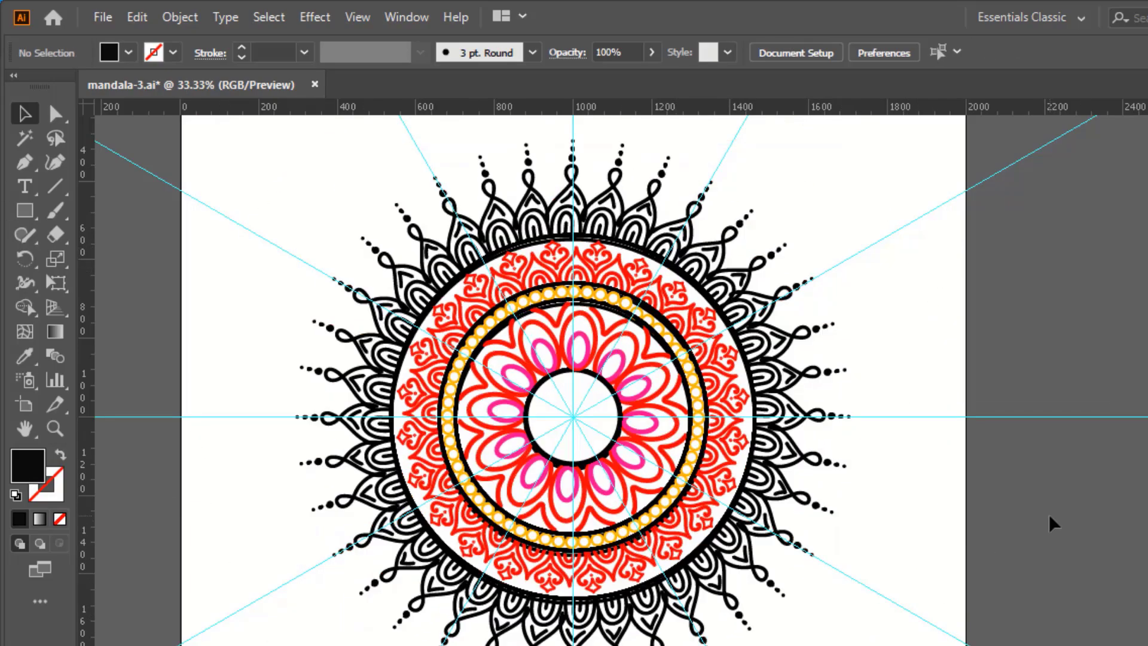
Enlarge the mandala further to 1742 px across.
key("ctrl+minus")
scroll(961, 428, "down", 1)
left_click_drag(775, 579, 301, 144)
left_click_drag(784, 558, 833, 600)
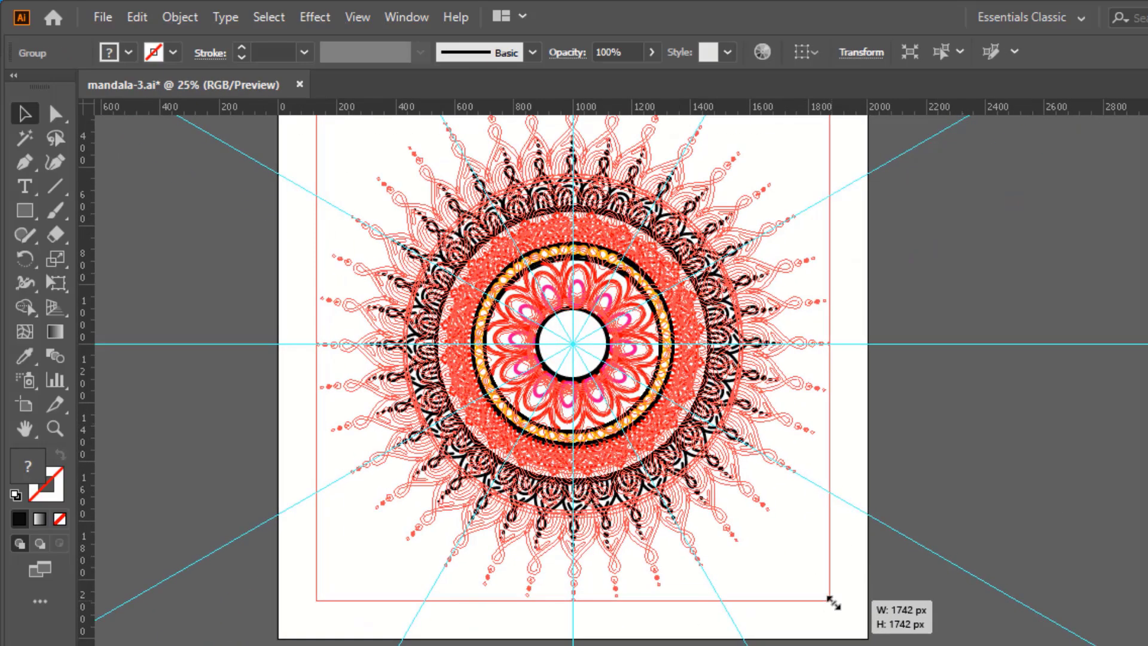
left_click(960, 499)
key("ctrl+minus")
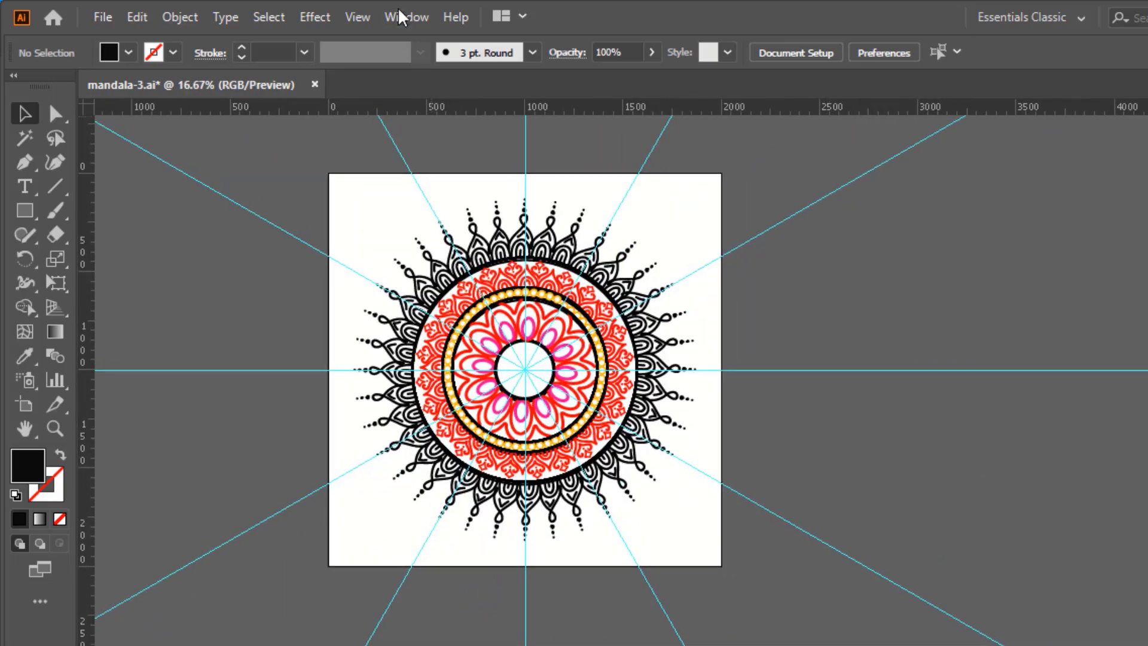
Hide the radial guide lines by turning off Layer 1 in the Layers panel.
left_click(407, 18)
left_click(495, 596)
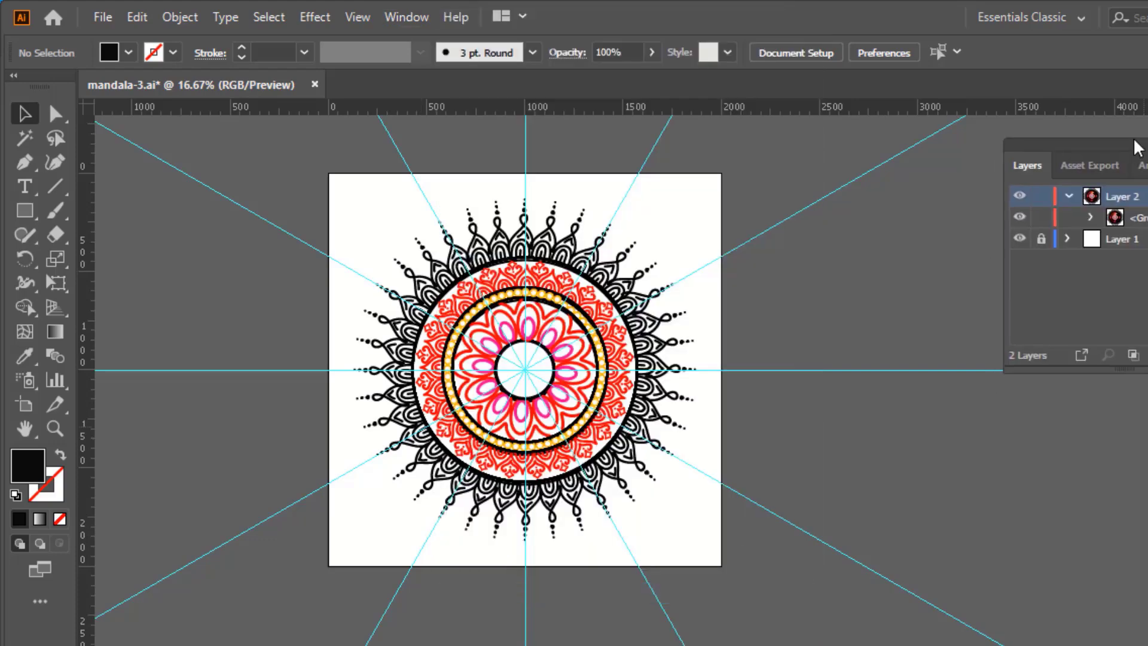
left_click(1026, 213)
key("ctrl+plus")
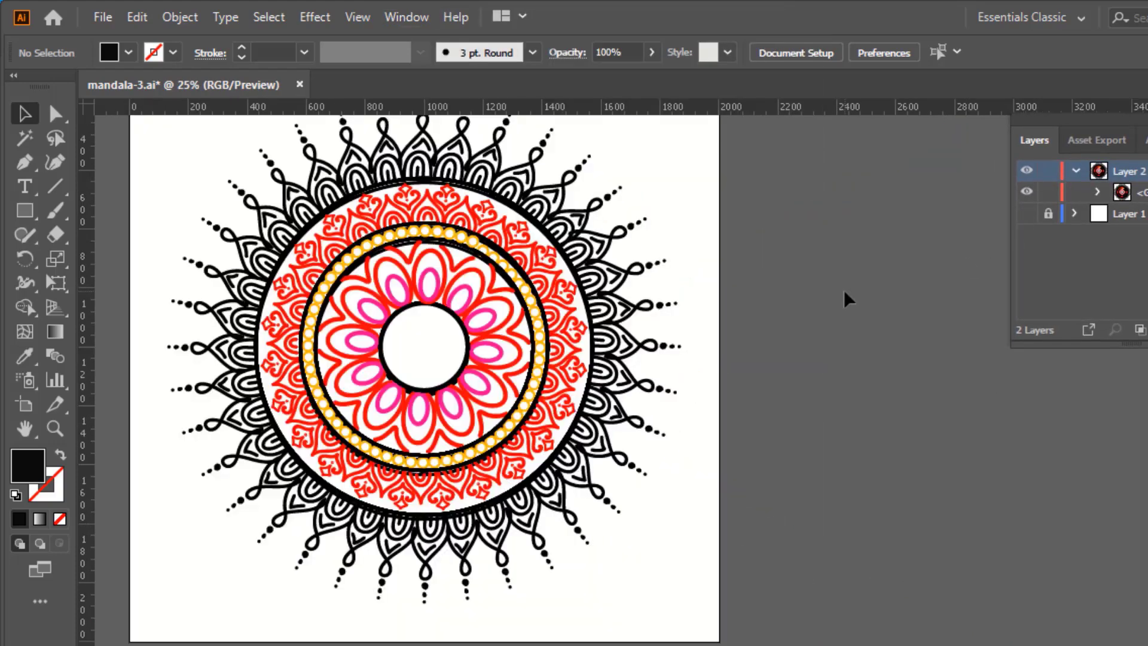
left_click_drag(845, 298, 985, 332)
Draw a black rectangle over the whole artboard and send it behind the mandala.
key("m")
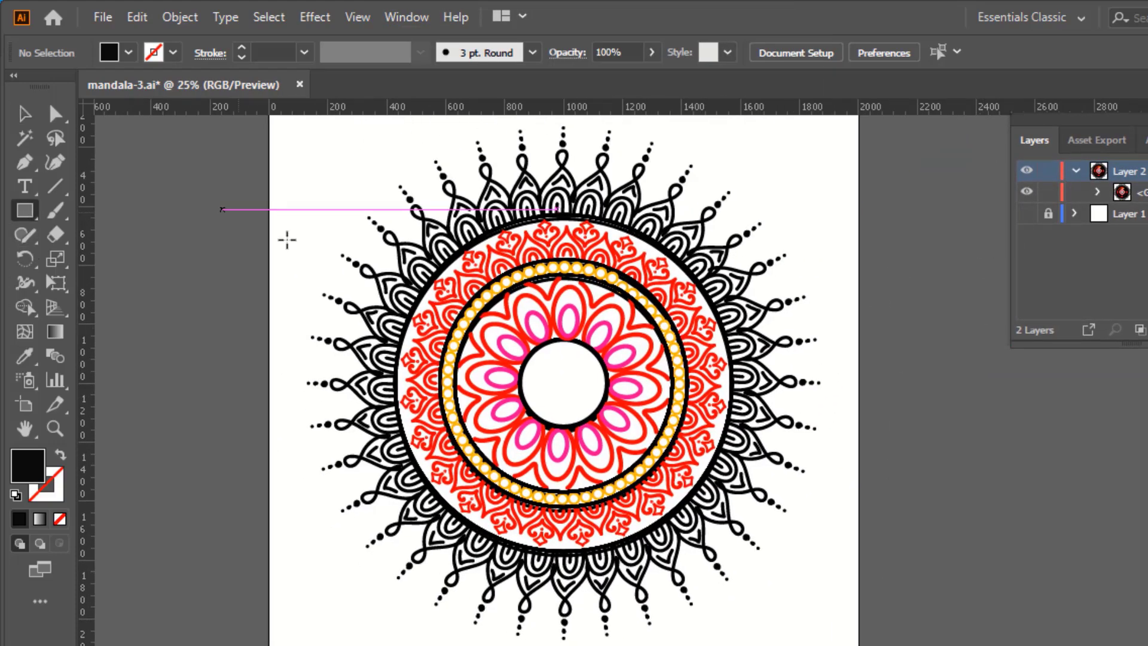
scroll(287, 238, "up", 1)
left_click_drag(270, 174, 752, 643)
left_click_drag(855, 642, 859, 642)
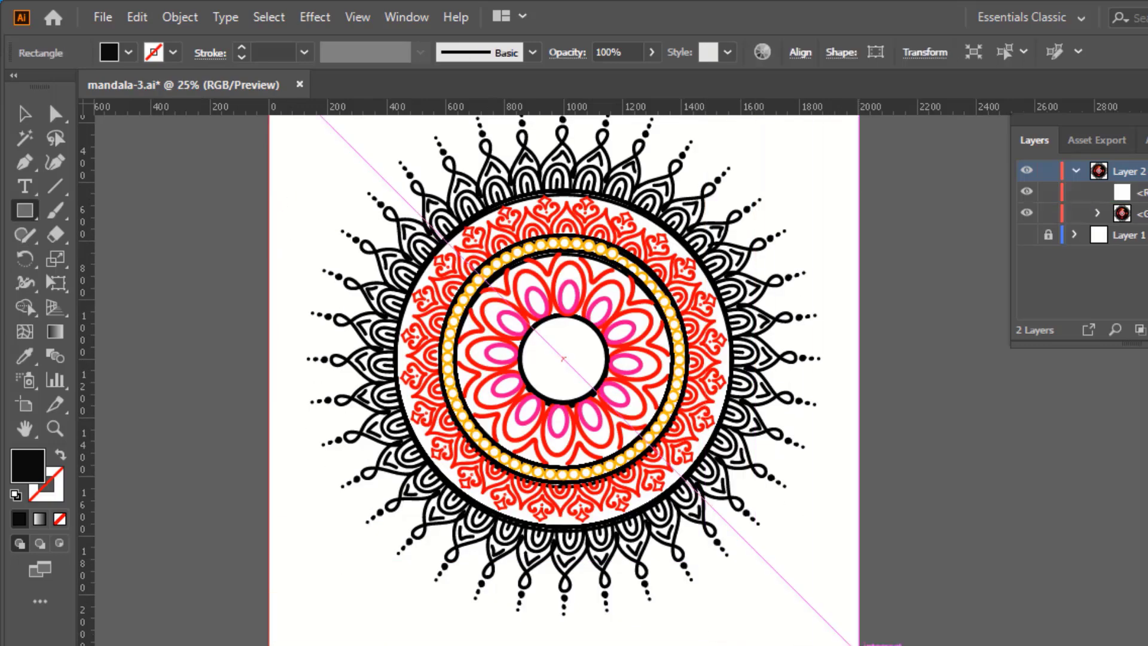
key("v")
right_click(953, 545)
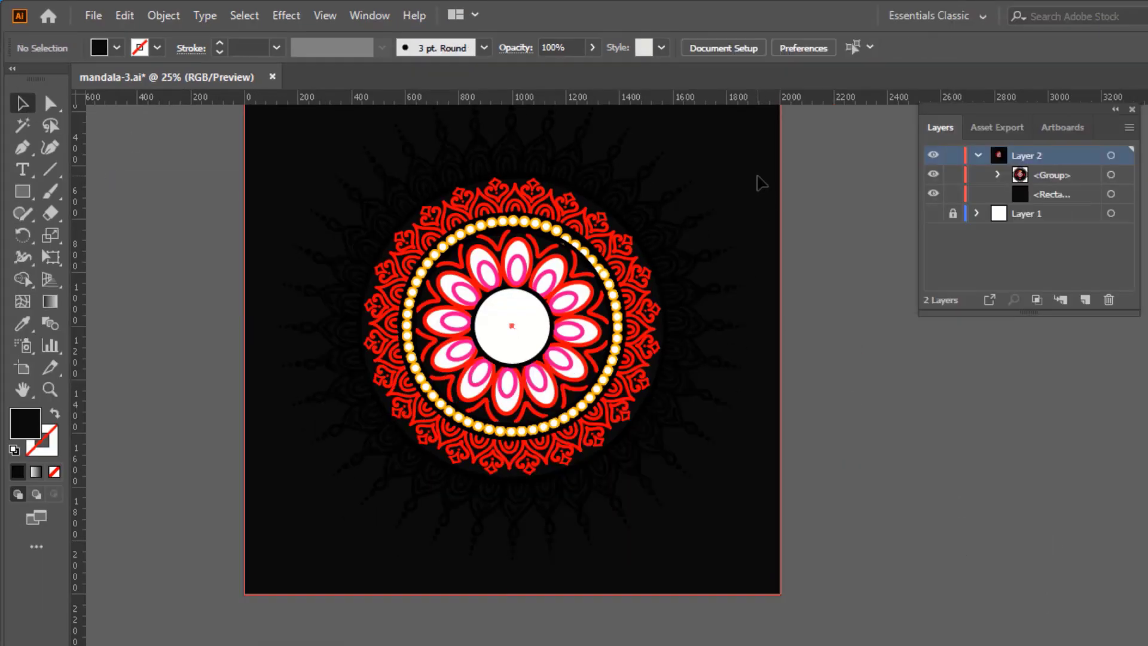
Recolour the outer dot accents bright blue with the Color Picker.
left_click_drag(450, 169, 598, 239)
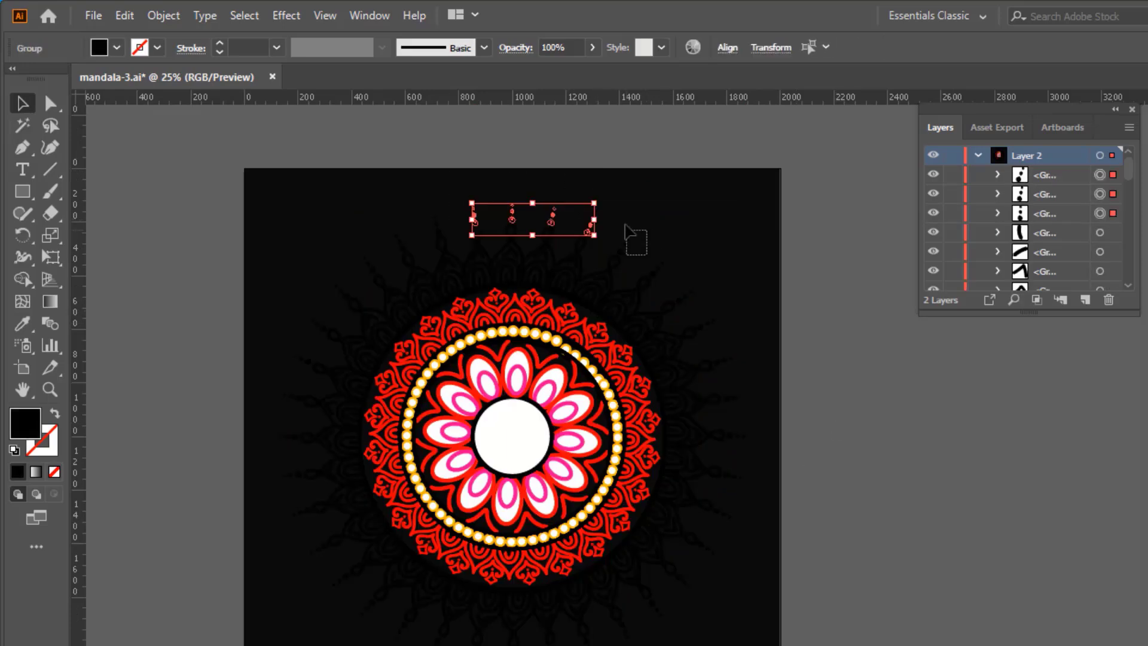
scroll(625, 417, "down", 5)
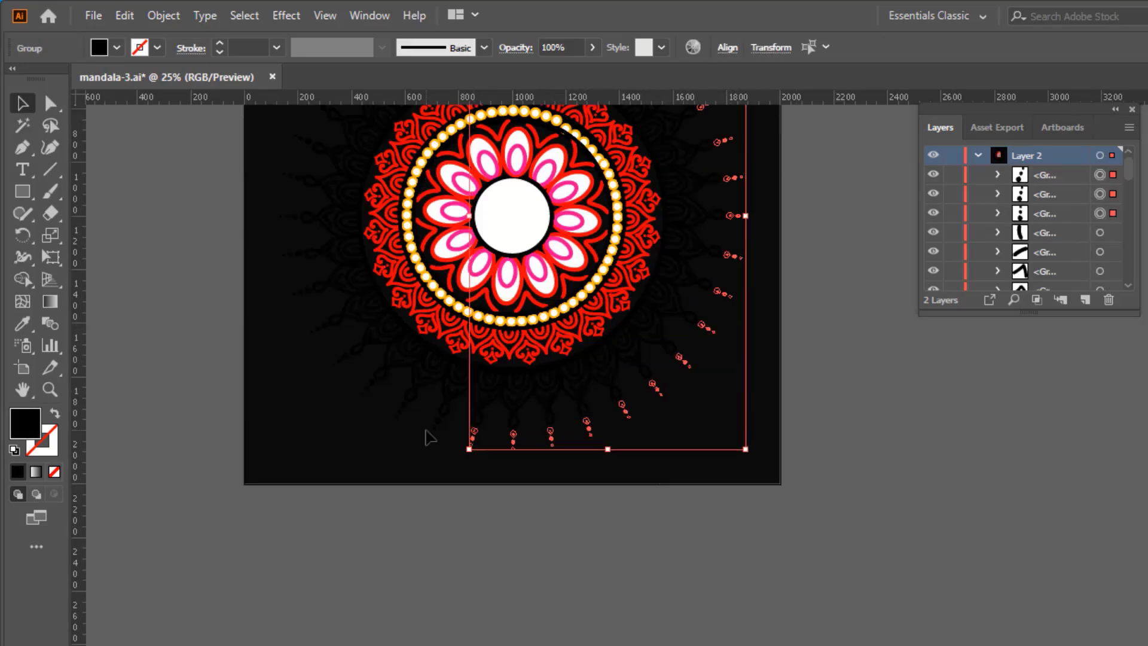
scroll(302, 287, "up", 5)
left_click(370, 15)
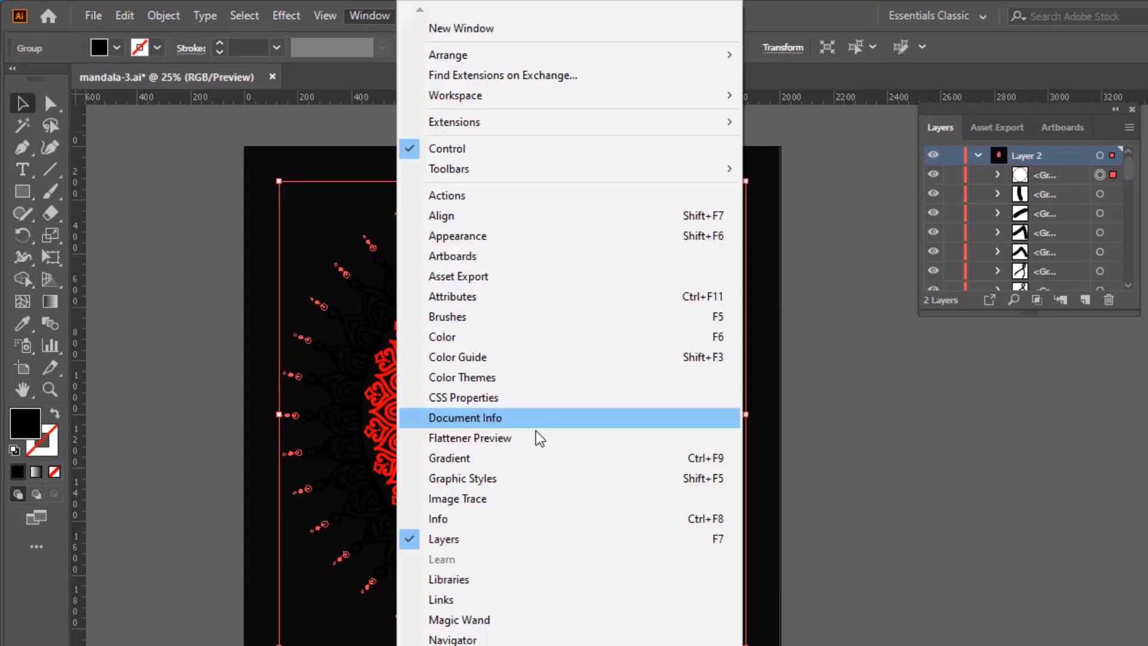
key("ctrl+shift+F9")
left_click_drag(1020, 341, 1017, 317)
double_click(23, 422)
left_click(1121, 265)
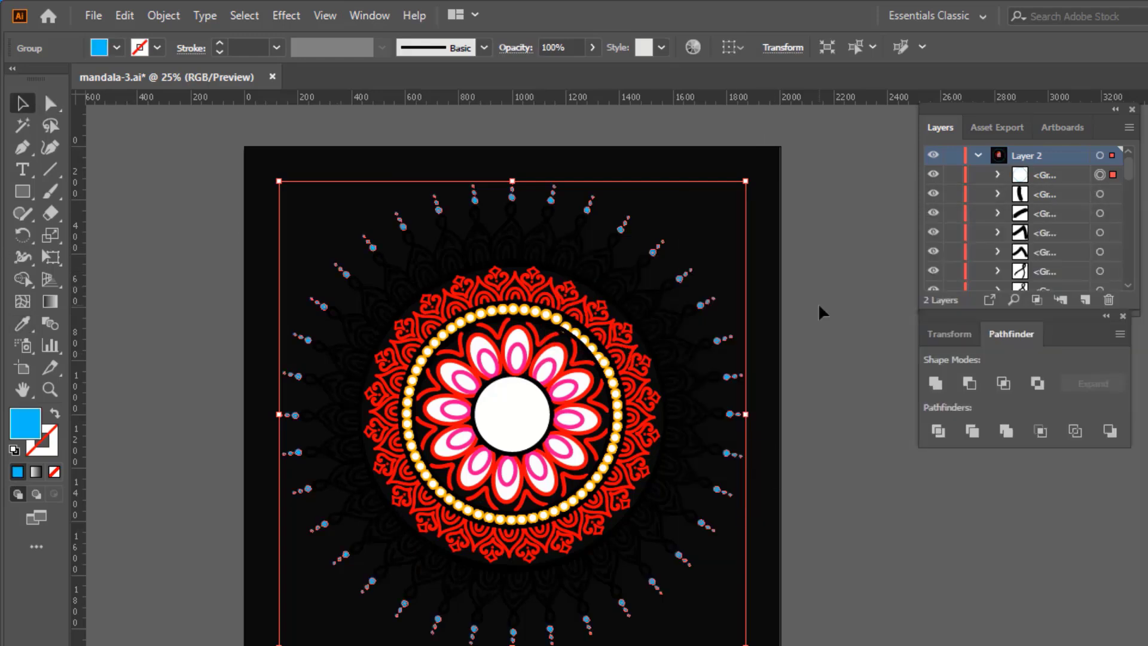
left_click(688, 305)
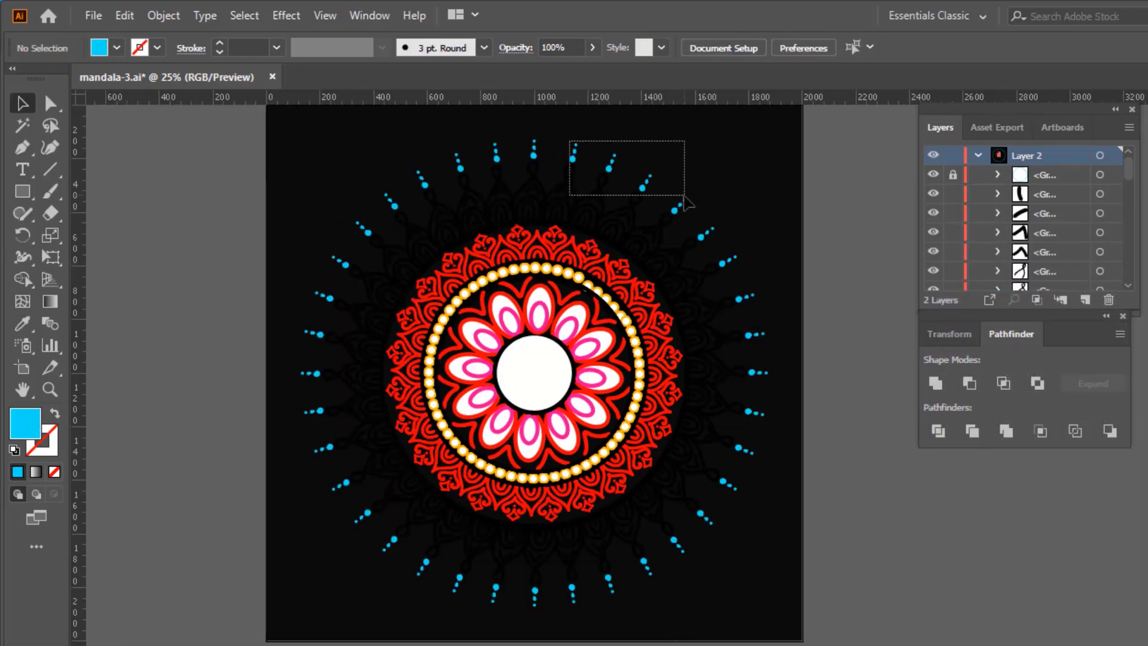
Copy the top loop border around the right, bottom and left to complete the loop ring.
left_click_drag(569, 141, 649, 237)
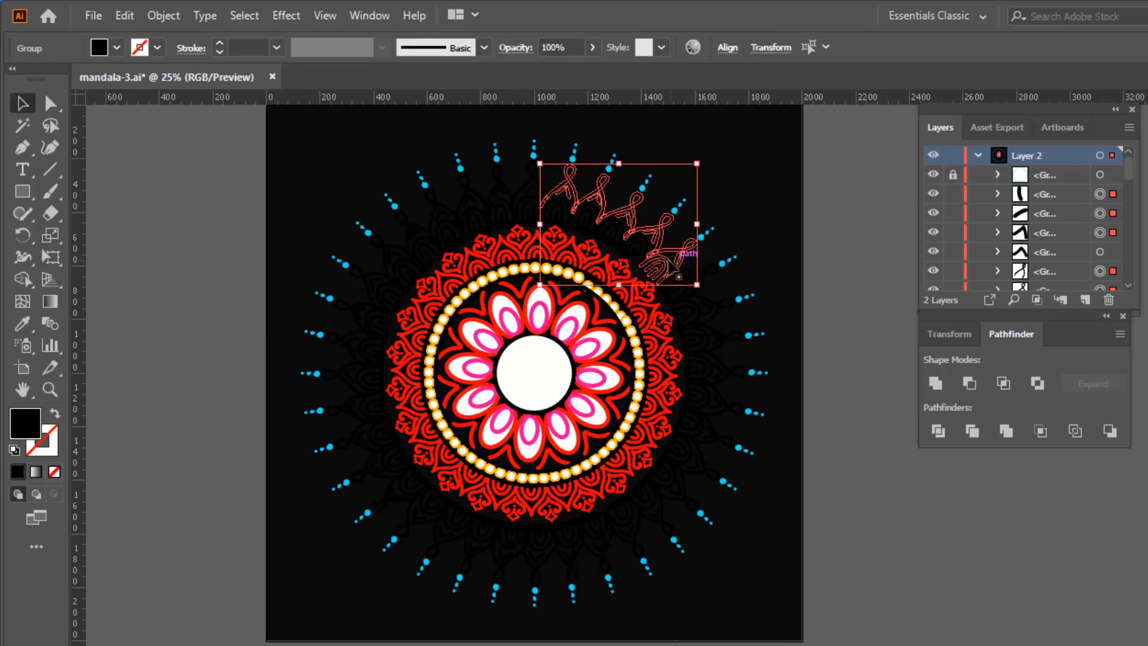
left_click_drag(701, 475, 504, 567)
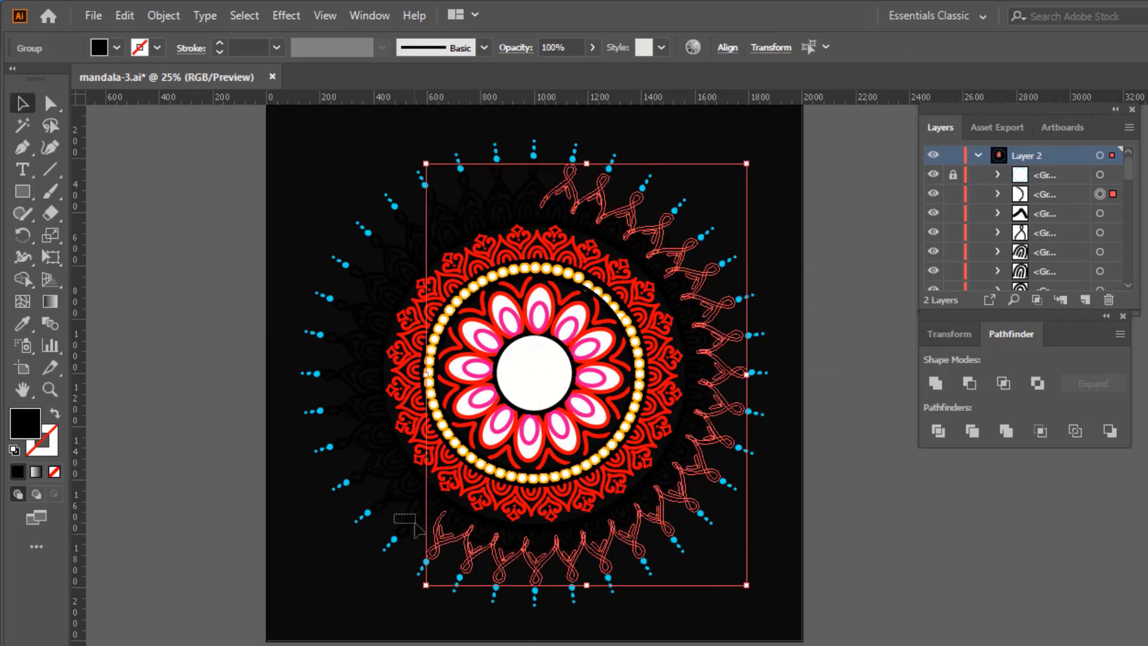
key("ctrl+d")
left_click_drag(337, 358, 347, 375)
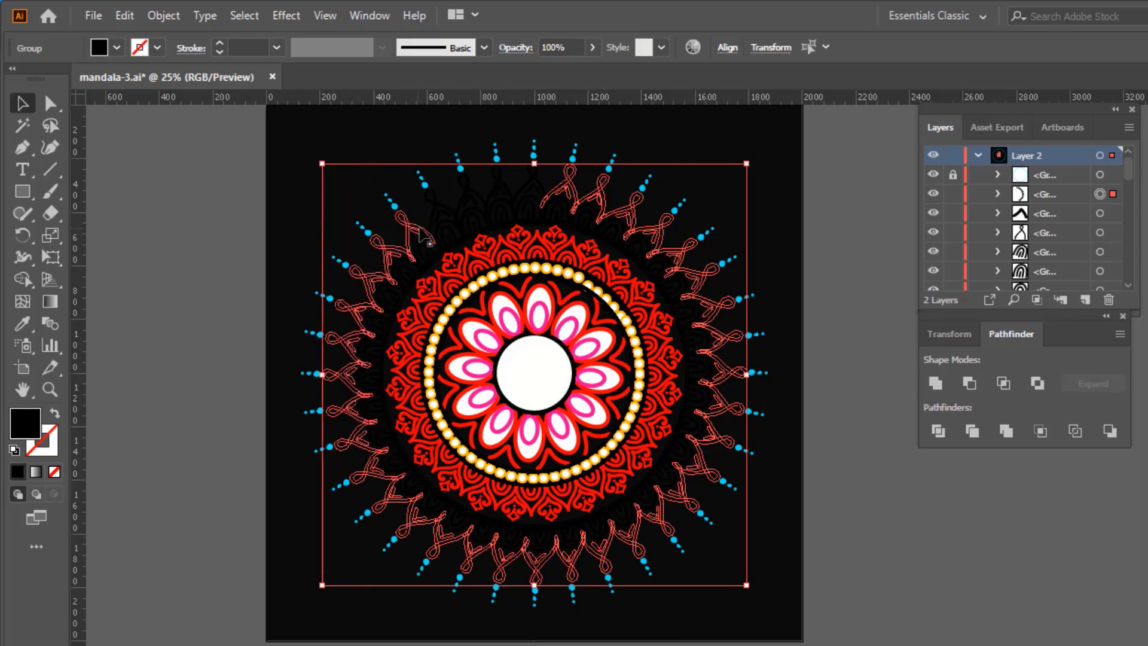
left_click_drag(526, 177, 527, 174)
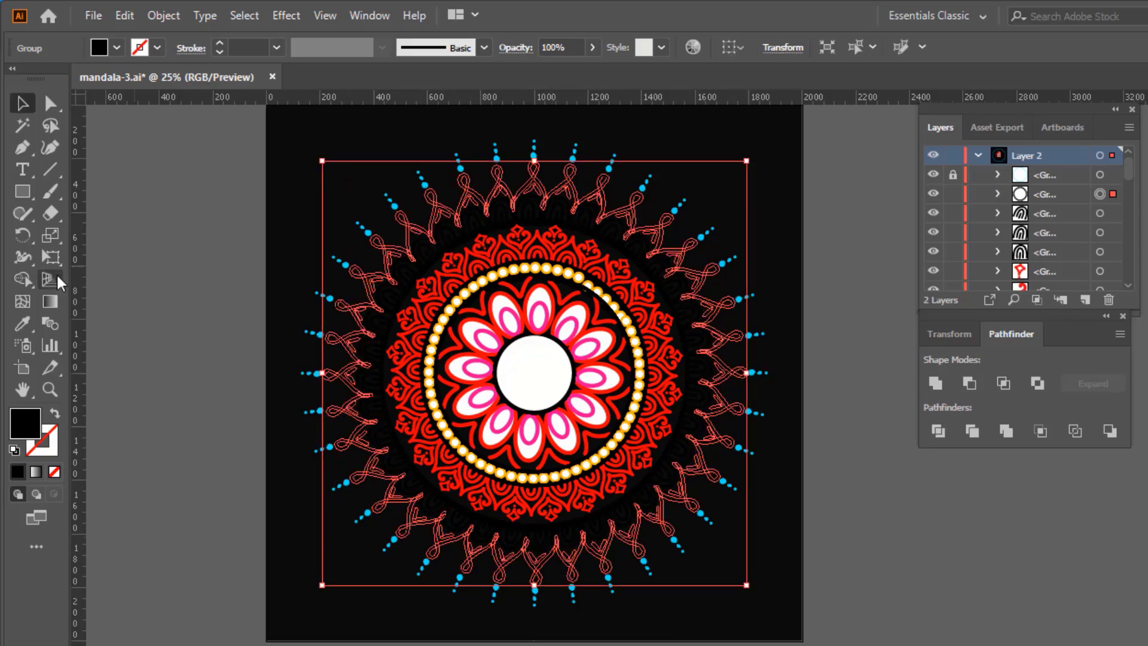
Apply a radial gradient to the loop ring with its midpoint at 84.08%.
double_click(50, 301)
double_click(962, 431)
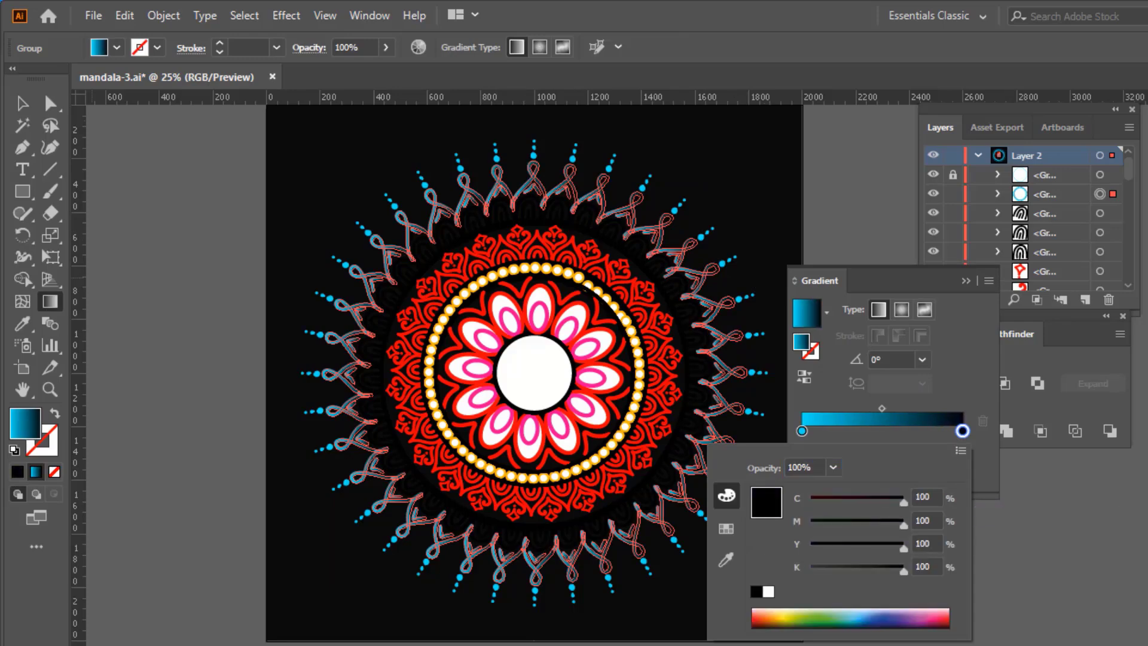
key("Escape")
left_click(901, 309)
left_click_drag(881, 408, 937, 408)
Set the loop gradient's right stop to dark teal.
key("v")
left_click(758, 242)
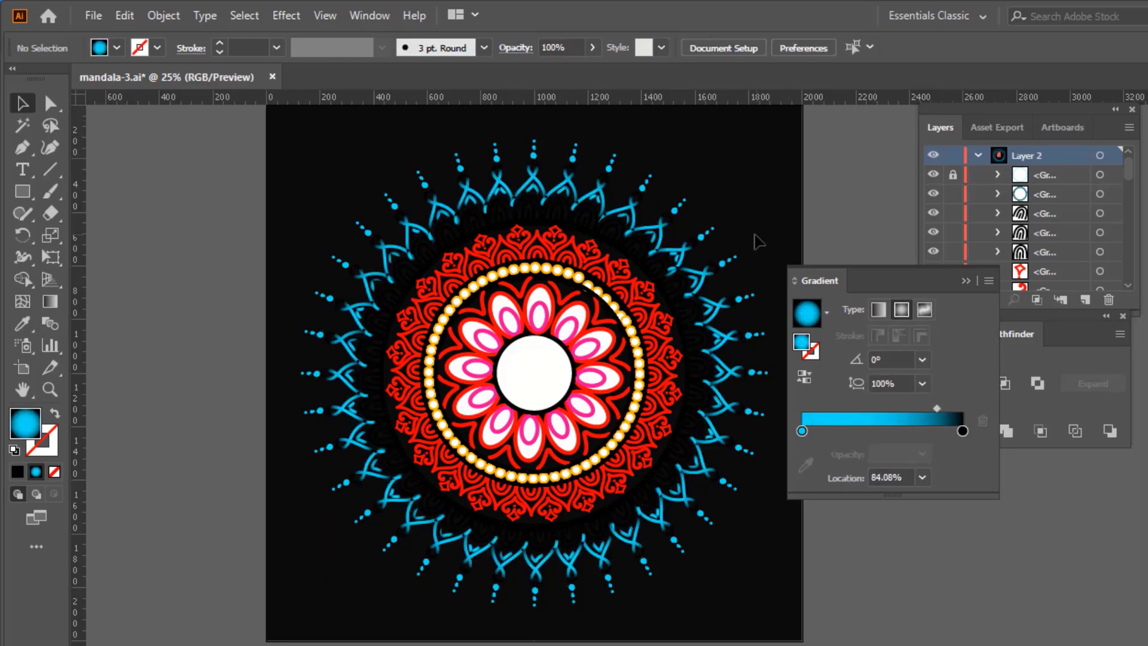
double_click(962, 431)
left_click(865, 616)
key("Escape")
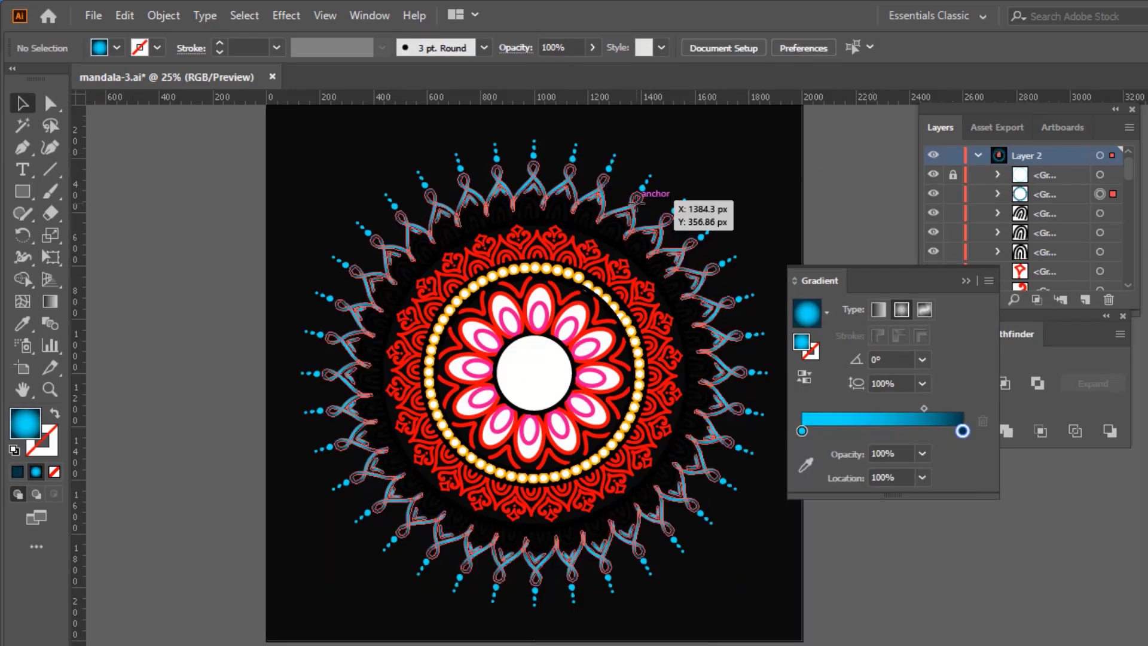
scroll(636, 198, "up", 1)
scroll(688, 287, "up", 1)
left_click(658, 281)
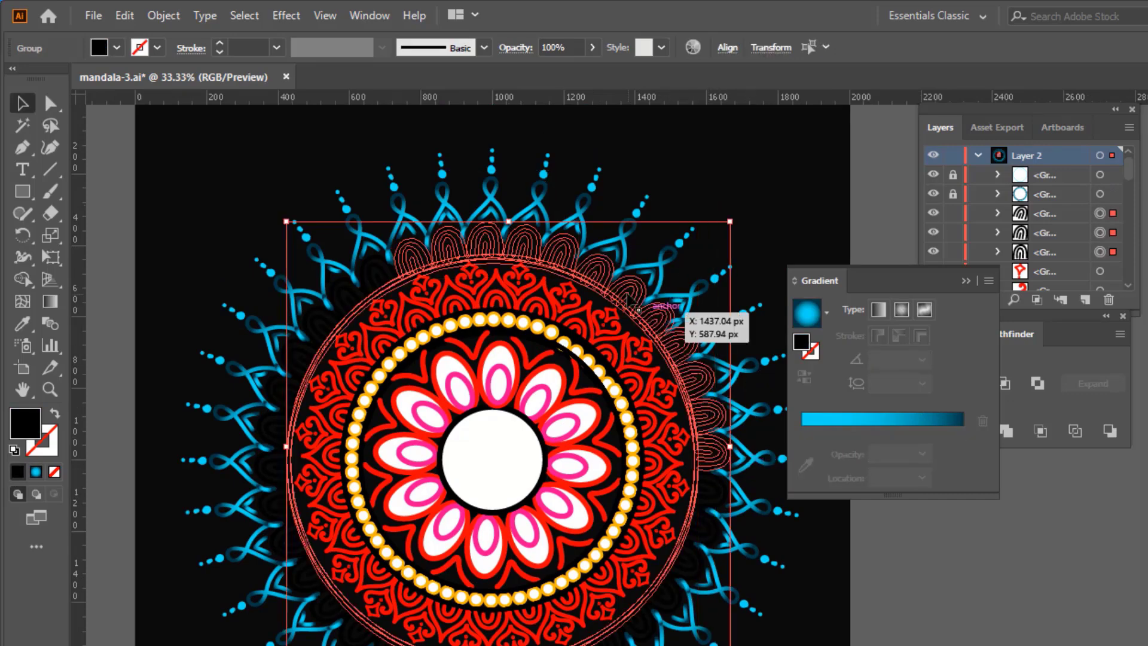
Select the scalloped arch ring and move it onto the mandala.
scroll(629, 299, "down", 3)
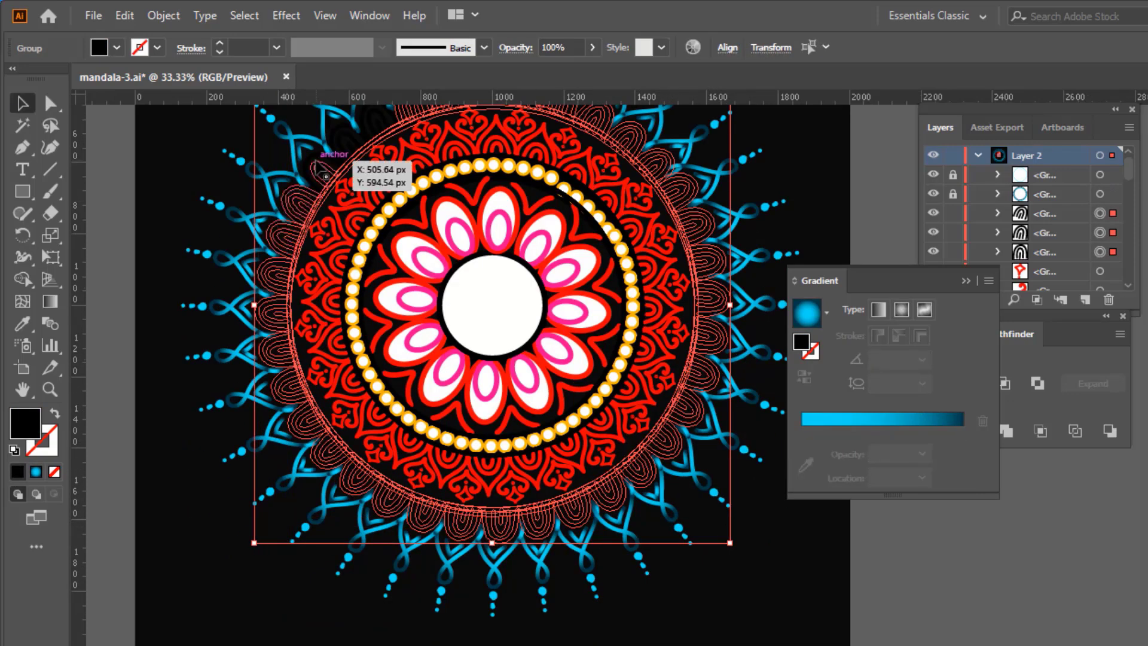
scroll(656, 263, "up", 2)
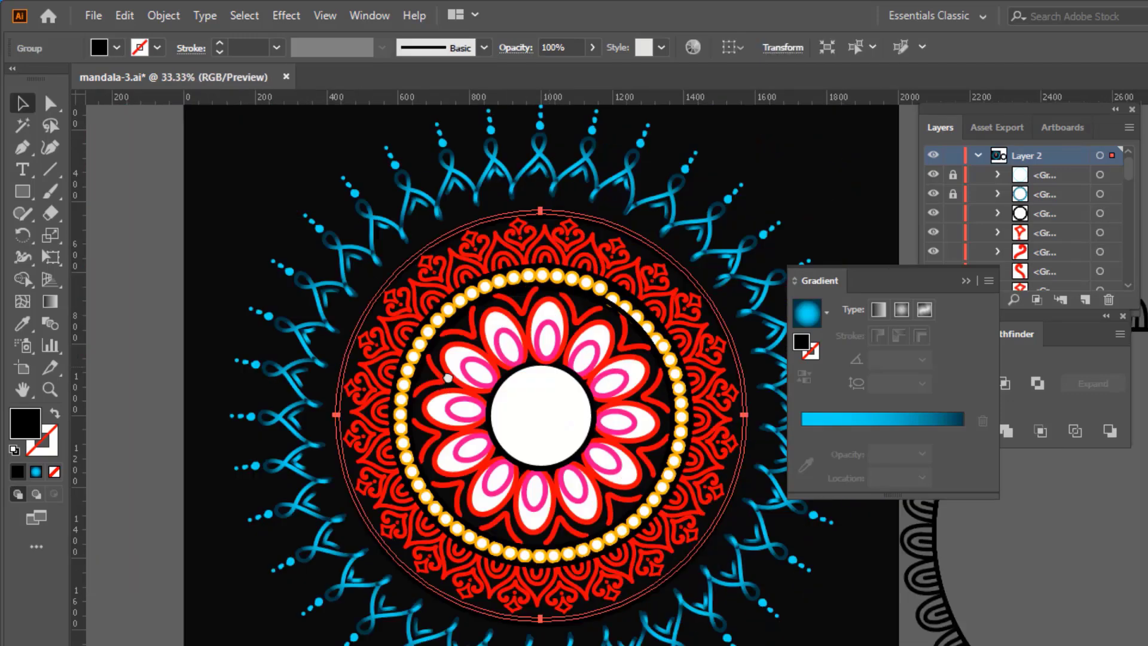
left_click_drag(493, 228, 525, 280)
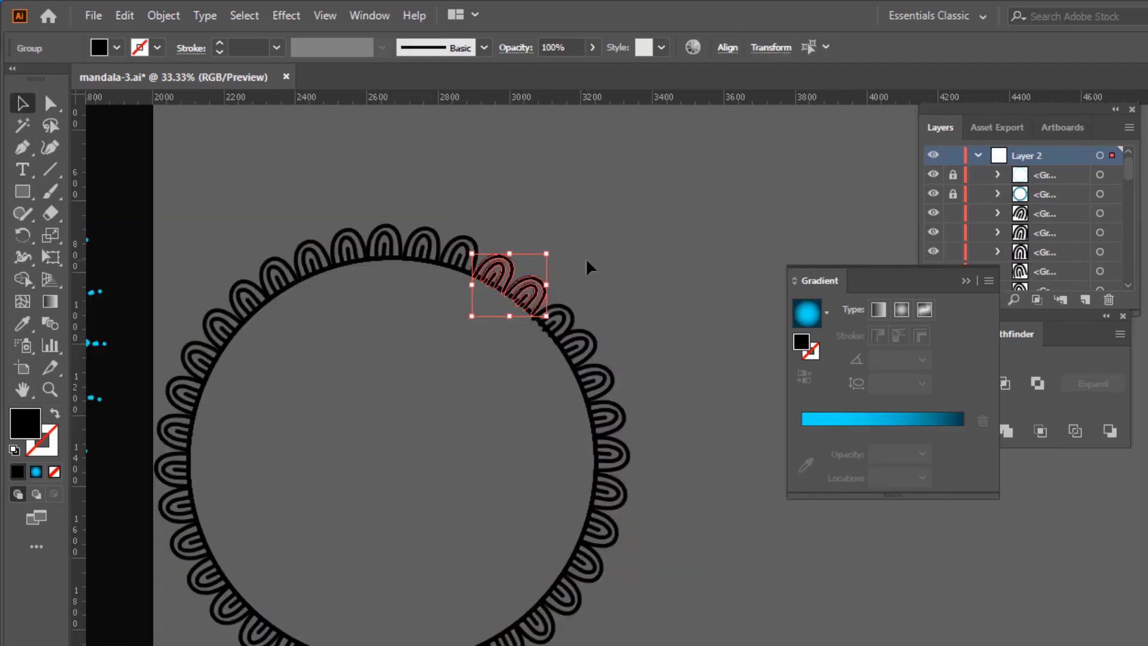
key("ctrl+minus")
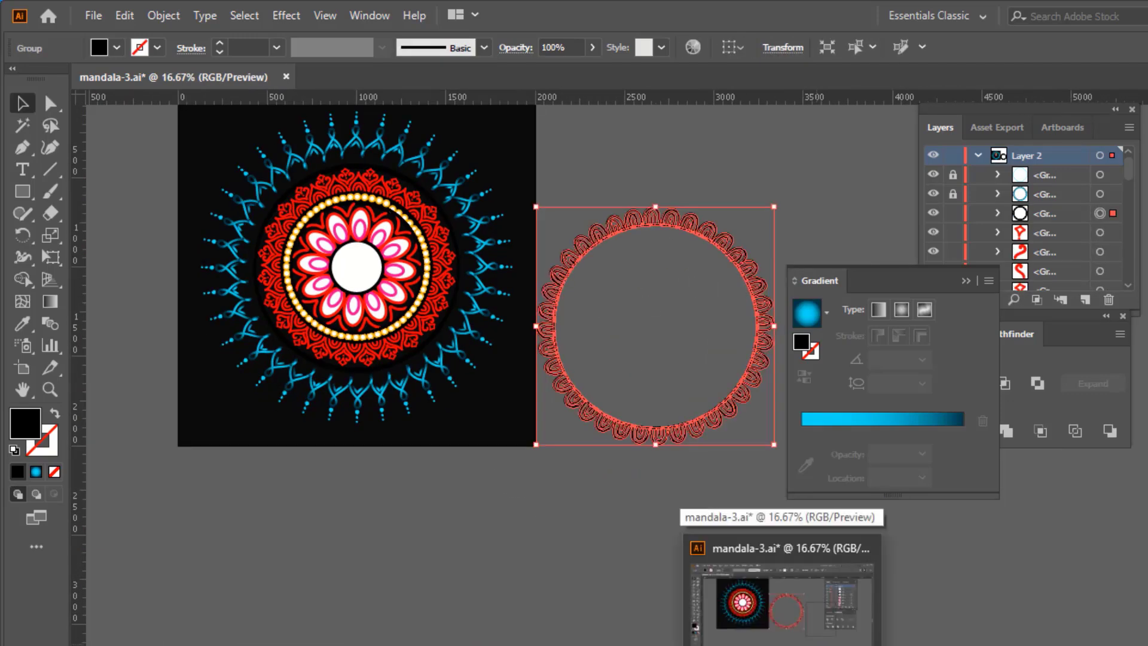
left_click(648, 271)
left_click(458, 264)
double_click(24, 425)
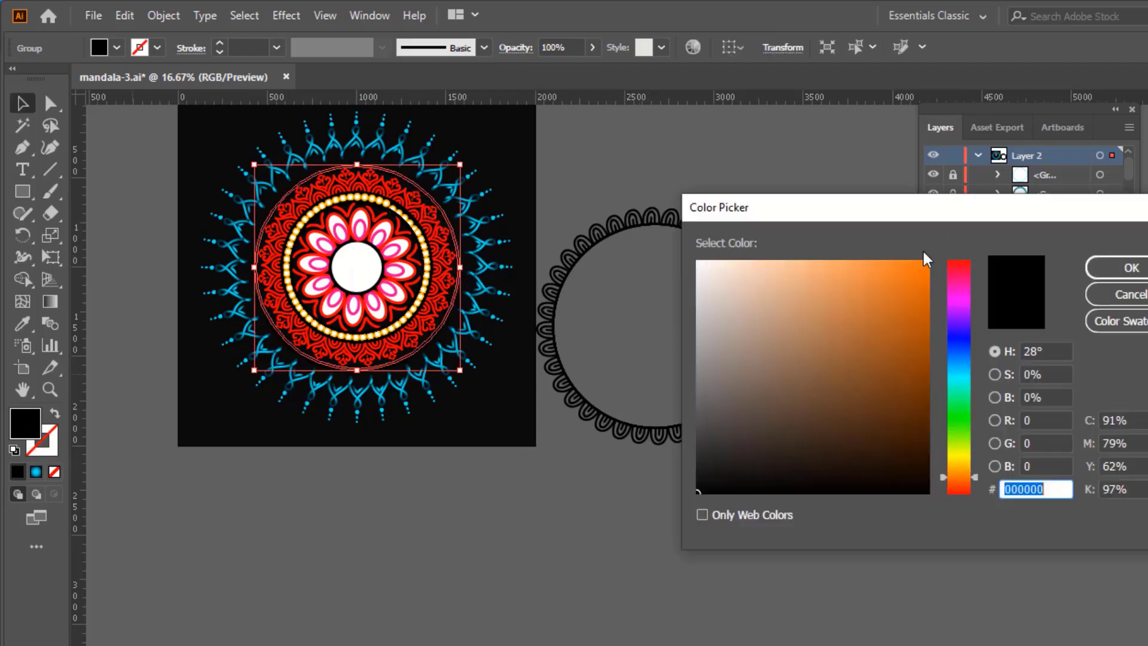
left_click_drag(684, 233, 398, 180)
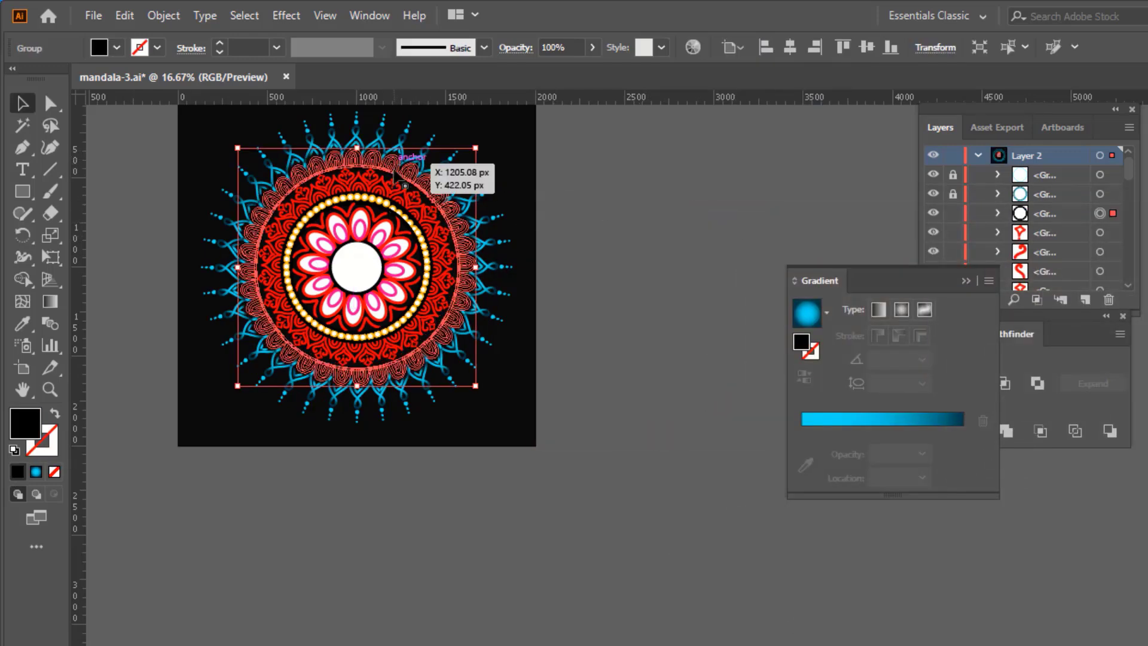
Give the arch ring an orange gradient with a dark brown right stop.
double_click(801, 431)
left_click(776, 614)
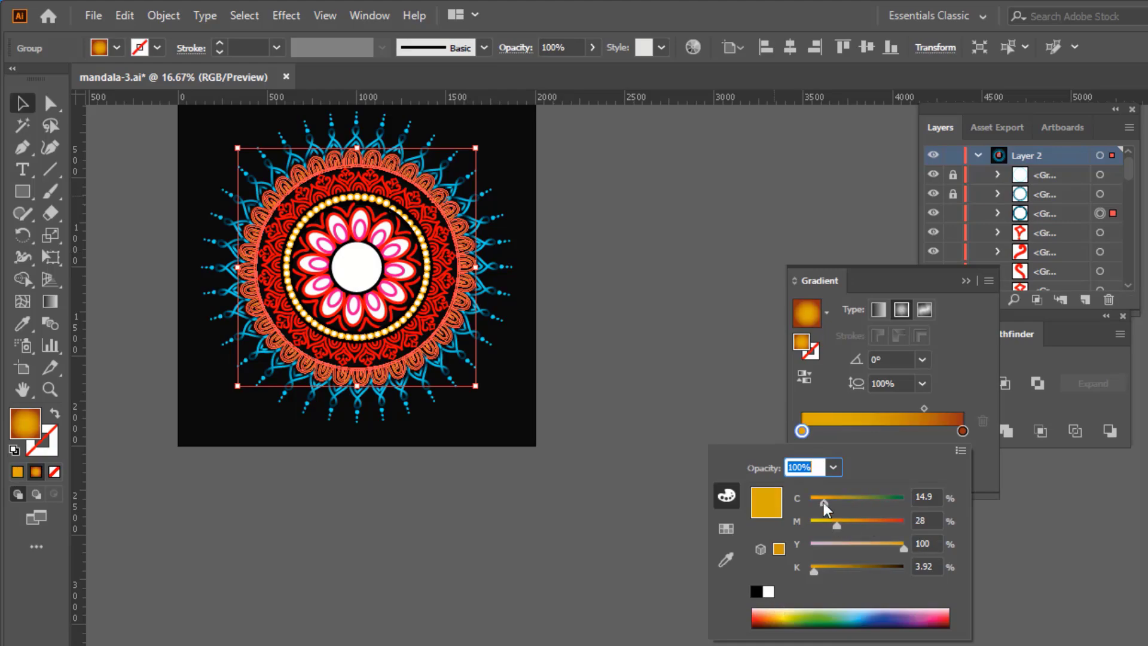
left_click(856, 565)
left_click(676, 211)
Angle the ring's gradient to -40.5° and make it radial.
key("ctrl+equal")
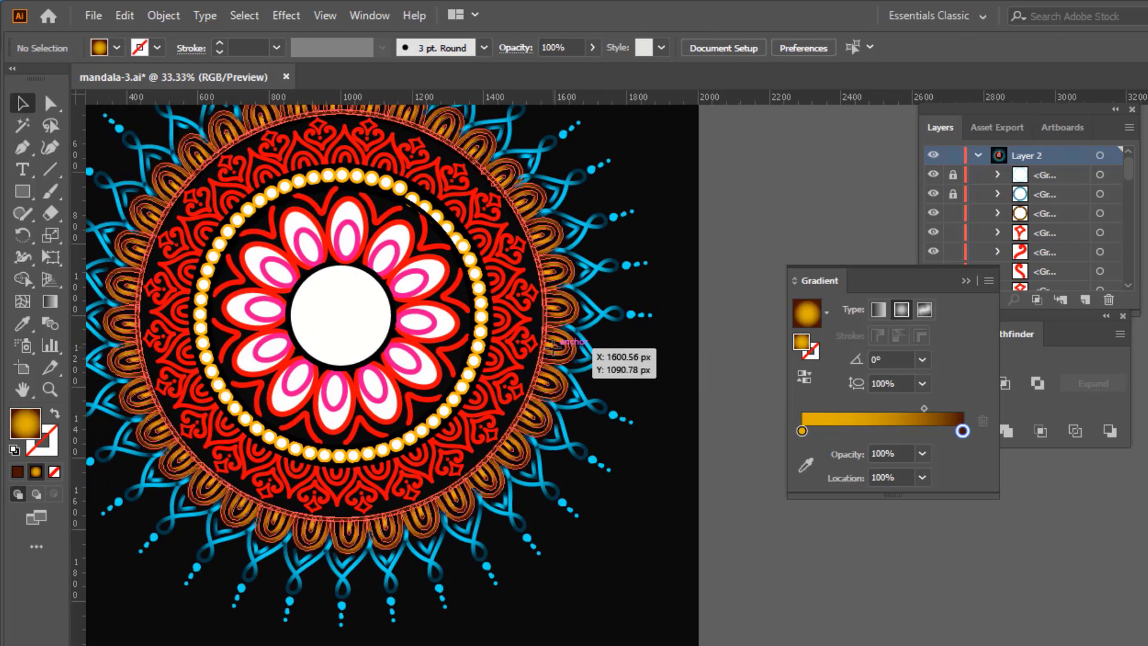
left_click(577, 359)
key("g")
left_click_drag(243, 303, 425, 458)
left_click(23, 106)
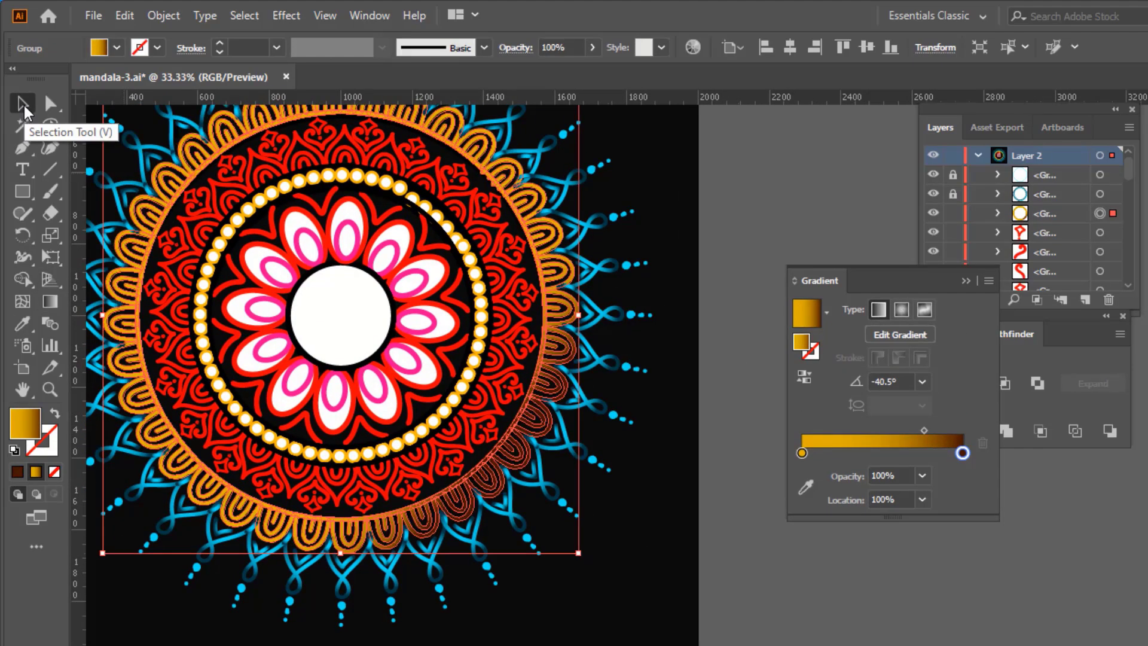
left_click(902, 309)
key("ctrl+shift+a")
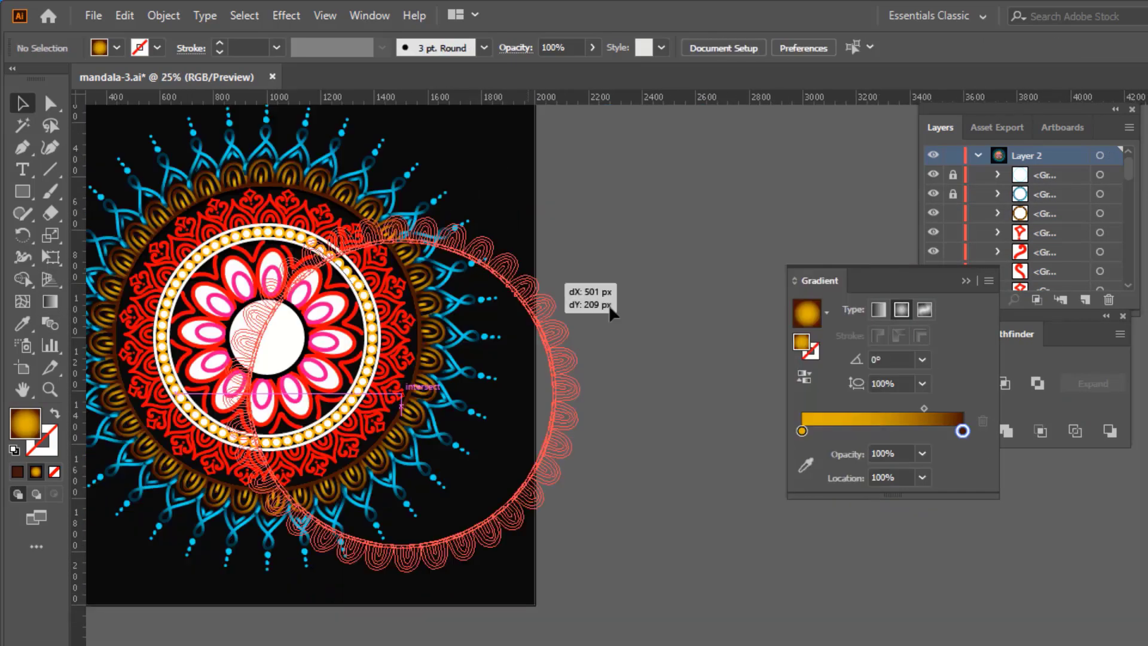
Adjust the right stop's colour and make the left stop white.
scroll(652, 209, "up", 5)
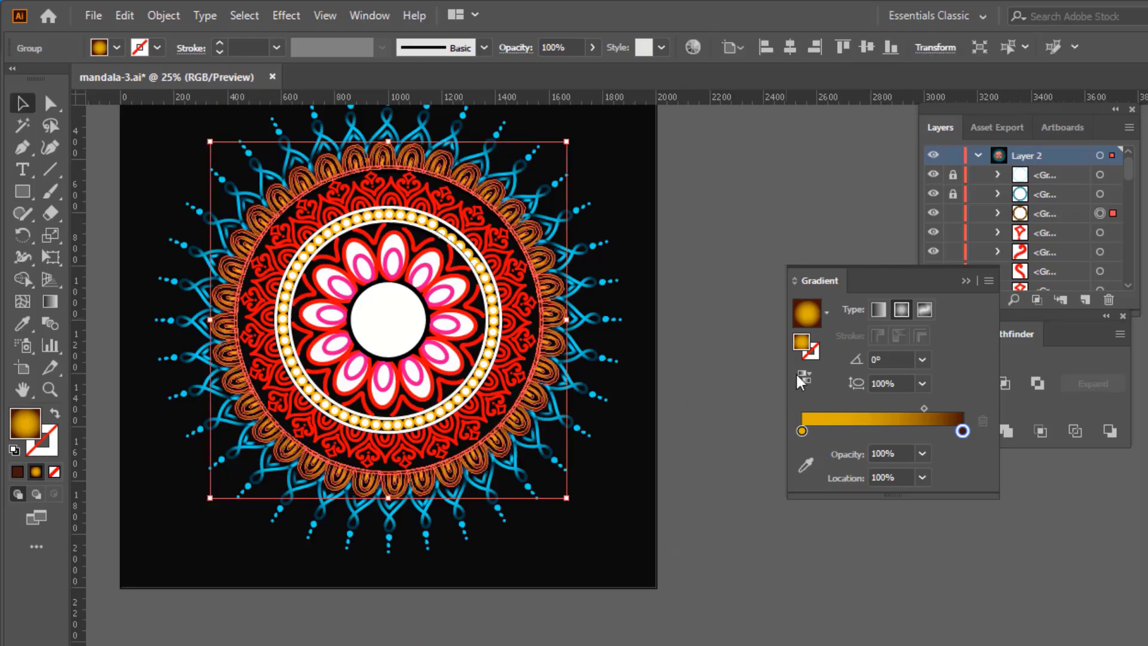
double_click(963, 431)
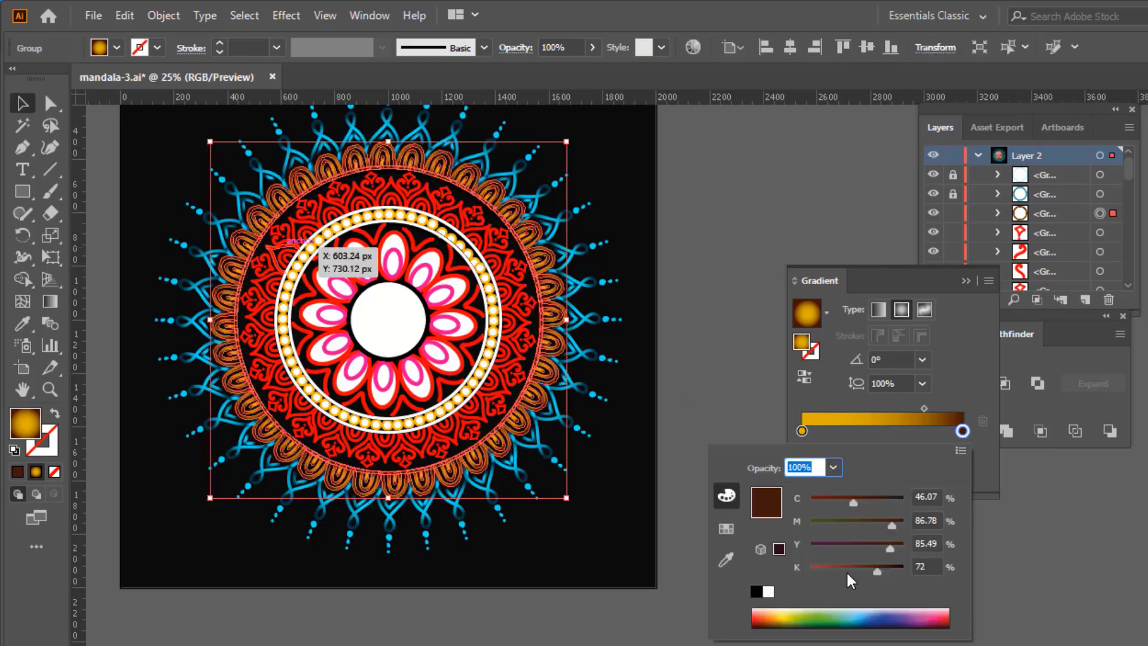
left_click(866, 430)
double_click(802, 430)
left_click(771, 593)
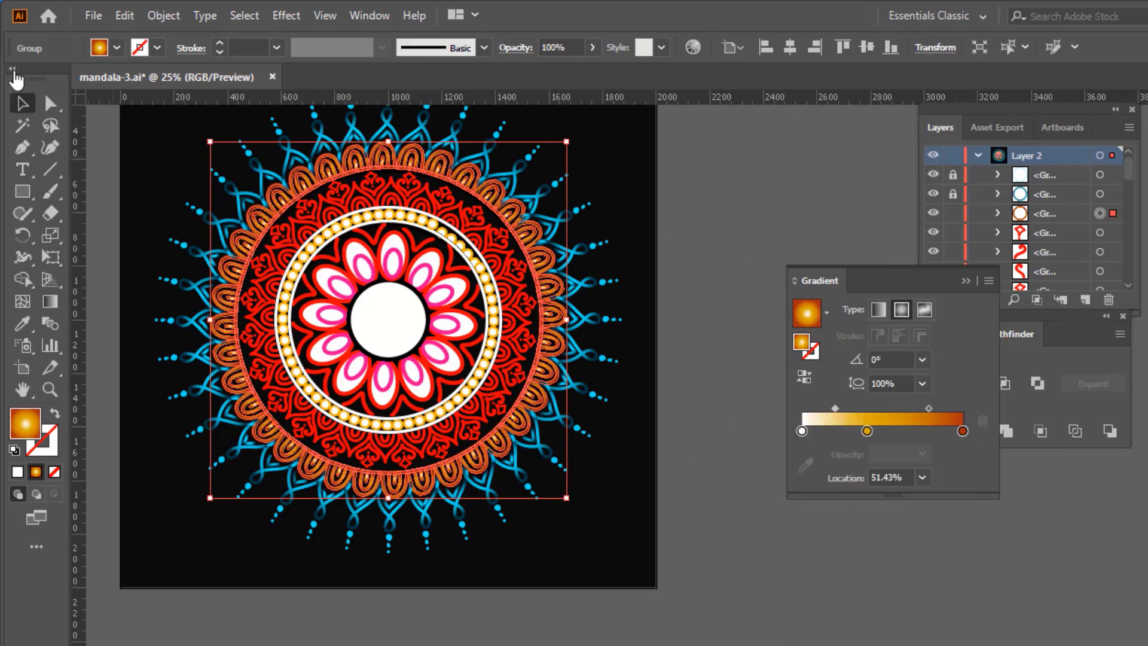
left_click(682, 385)
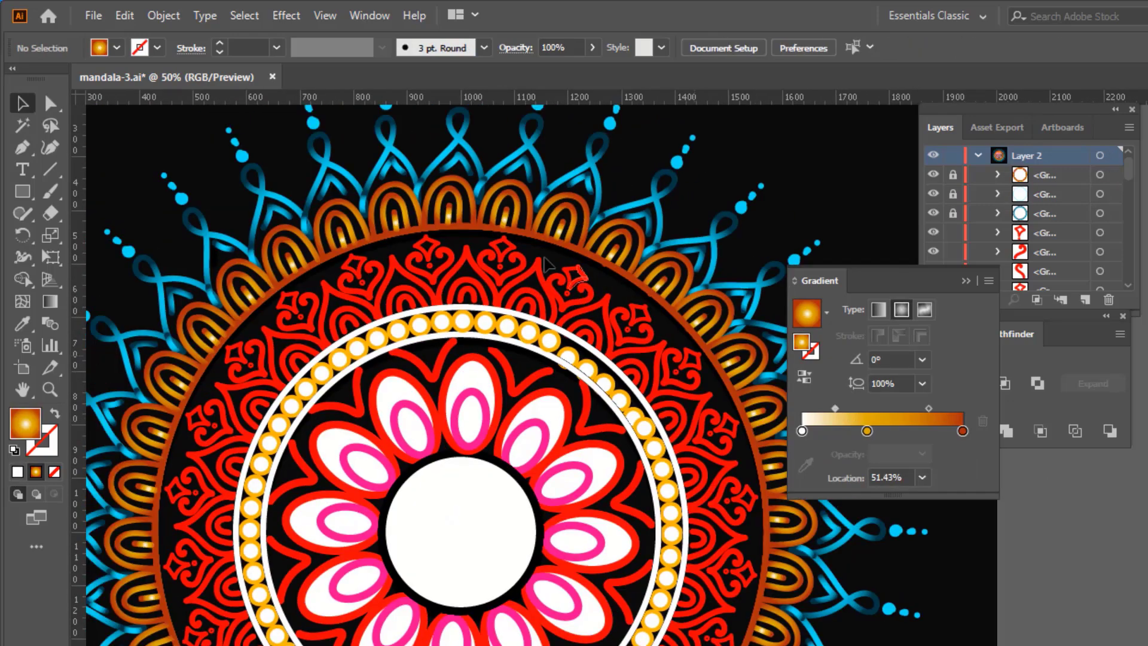
Select all the red ornament motifs between the dot ring and the arches.
left_click(428, 240)
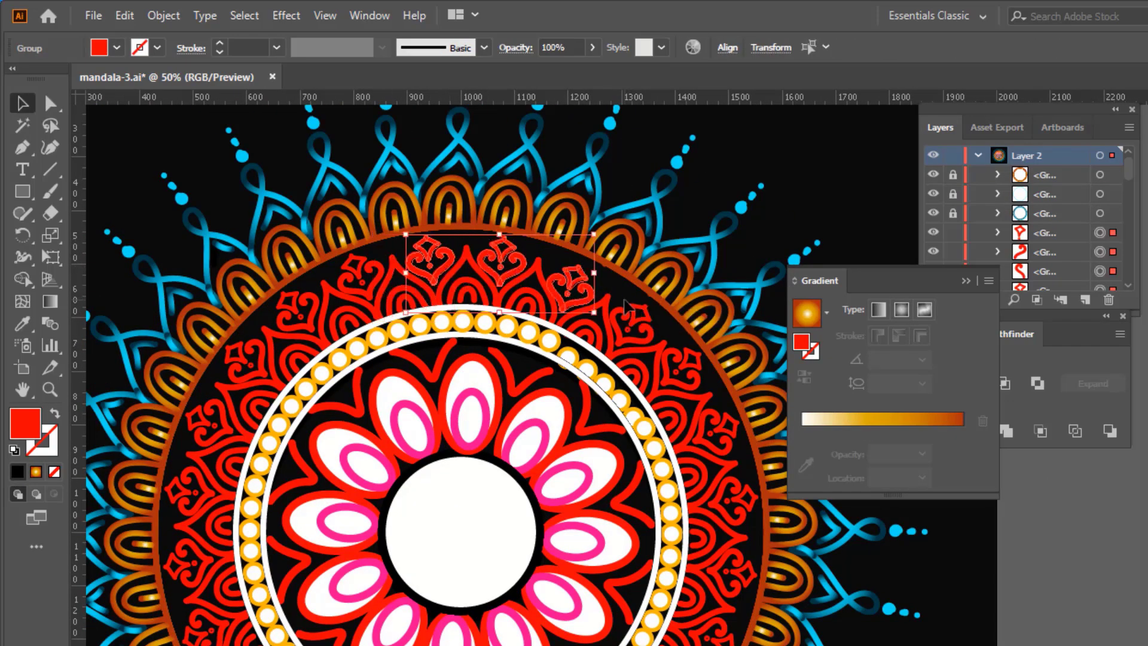
scroll(717, 526, "down", 4)
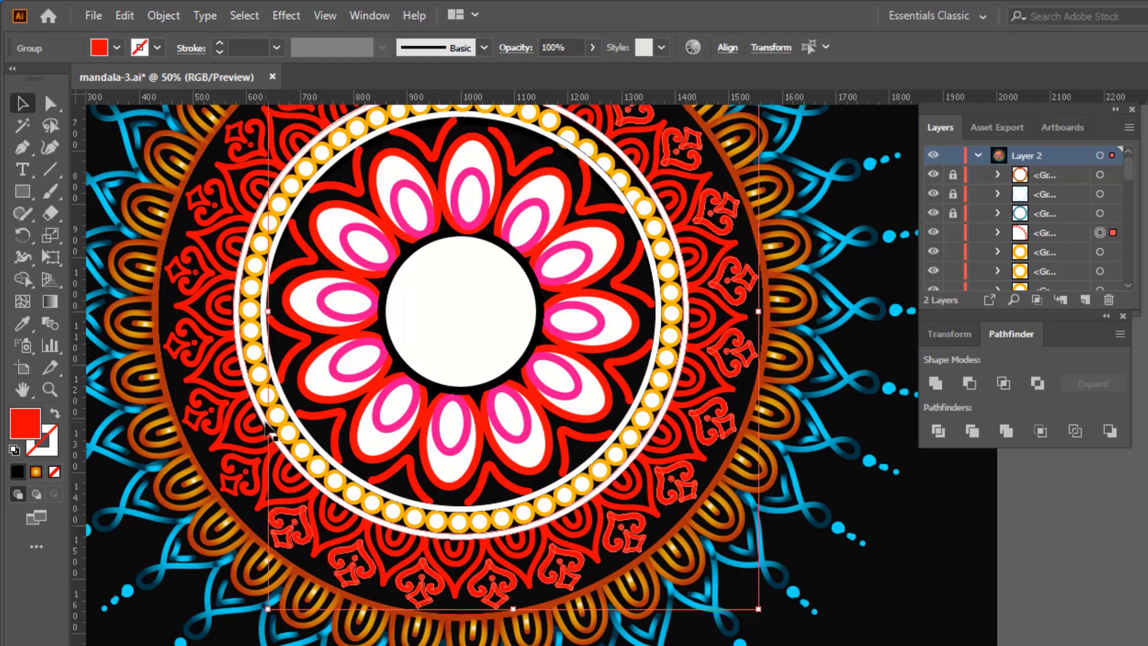
left_click(230, 476, "shift")
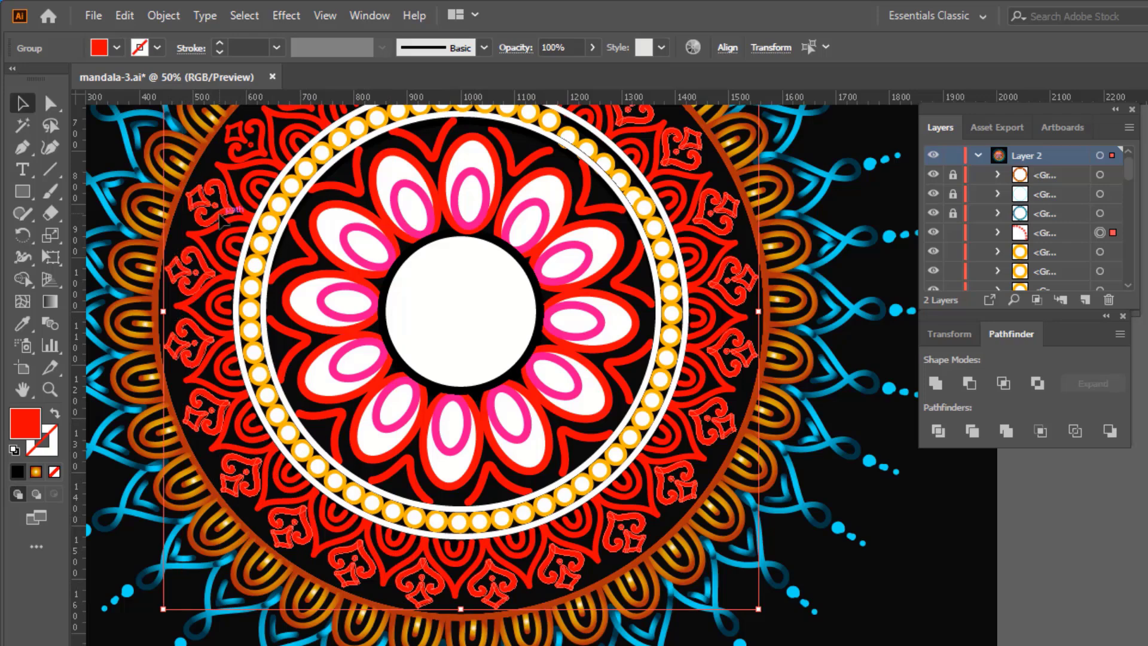
scroll(228, 215, "up", 3)
left_click(239, 207, "shift")
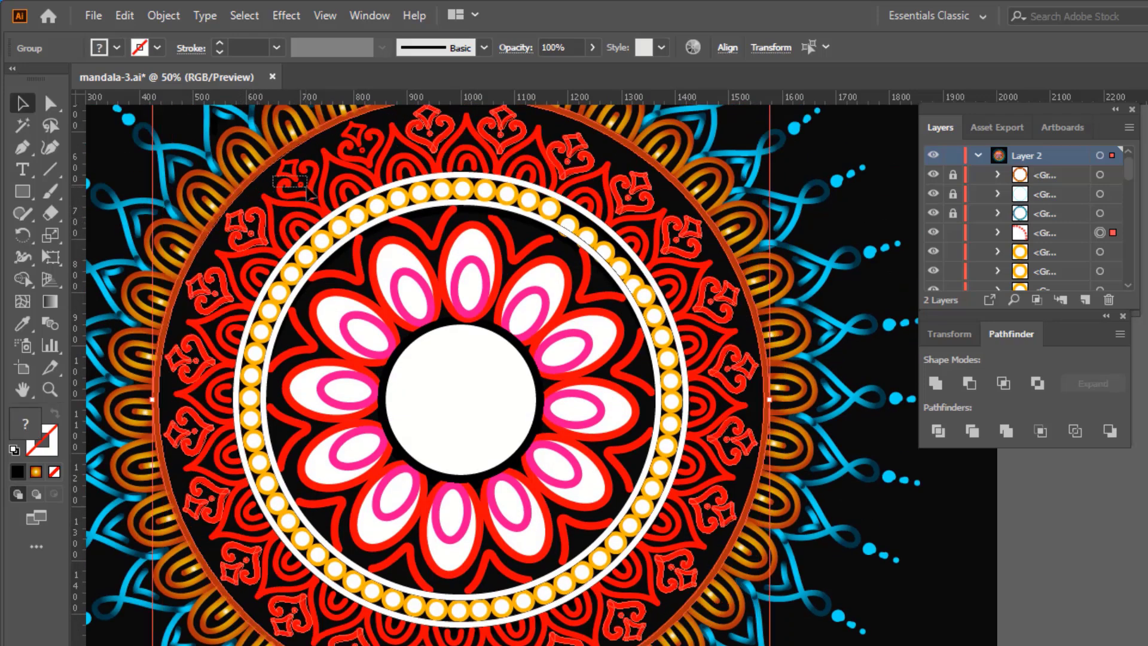
left_click(661, 227)
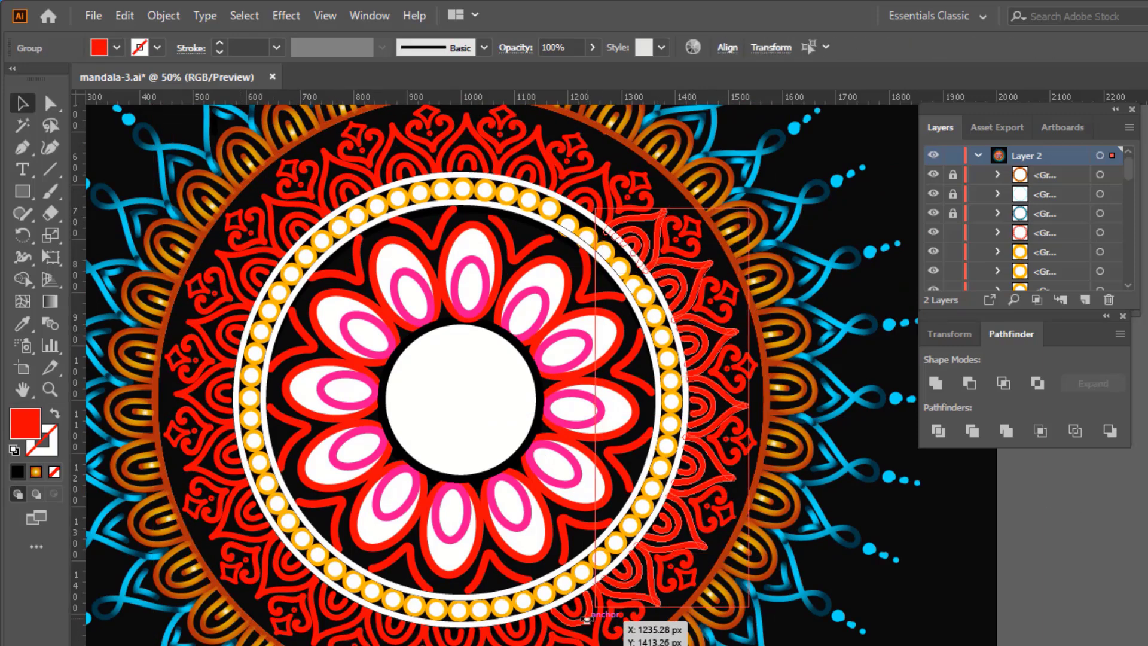
scroll(586, 619, "down", 5)
left_click(339, 415, "shift")
scroll(212, 248, "up", 4)
left_click(263, 204, "shift")
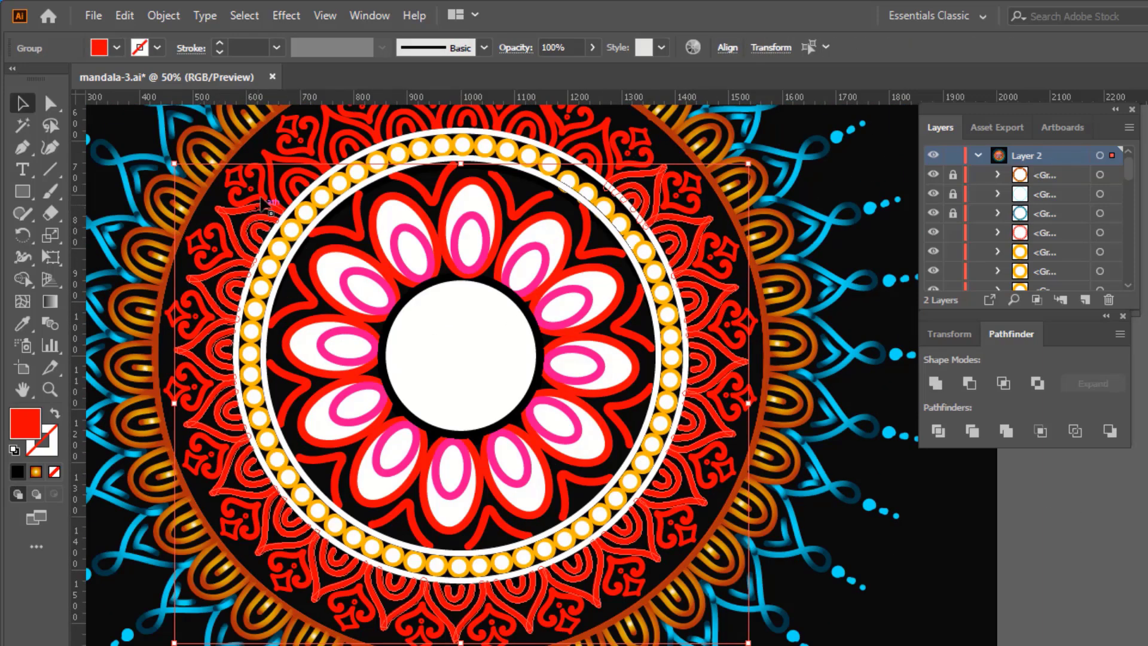
scroll(277, 175, "up", 2)
left_click(532, 175, "shift")
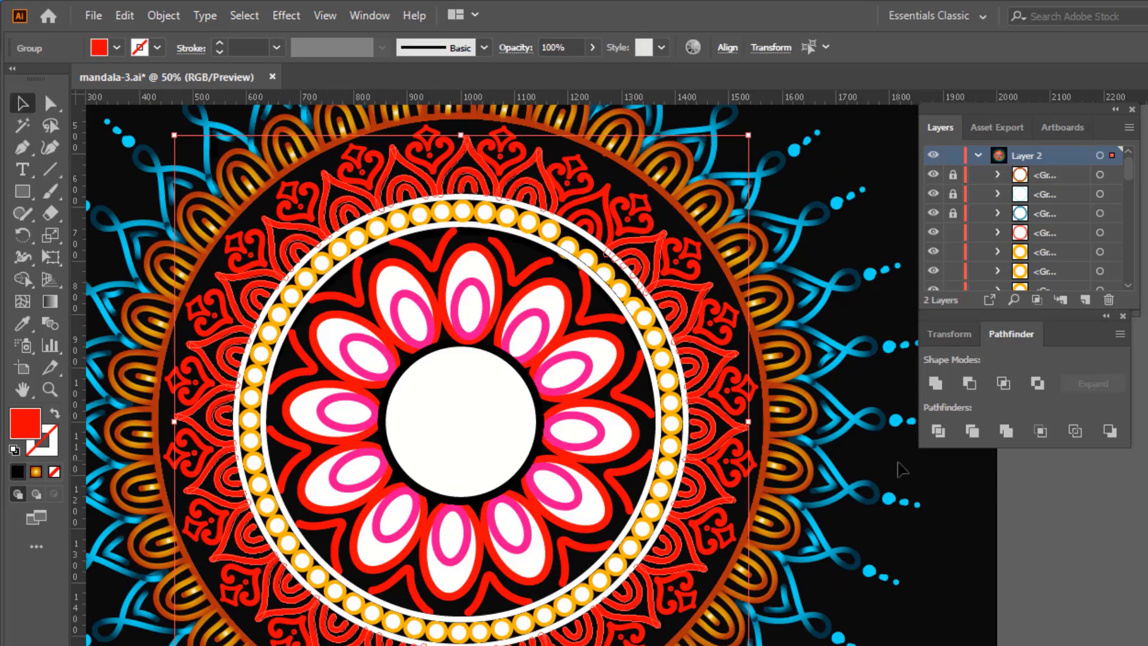
left_click(603, 188, "shift")
Fill the selected ornaments with orange #F47C00.
key("ctrl+minus")
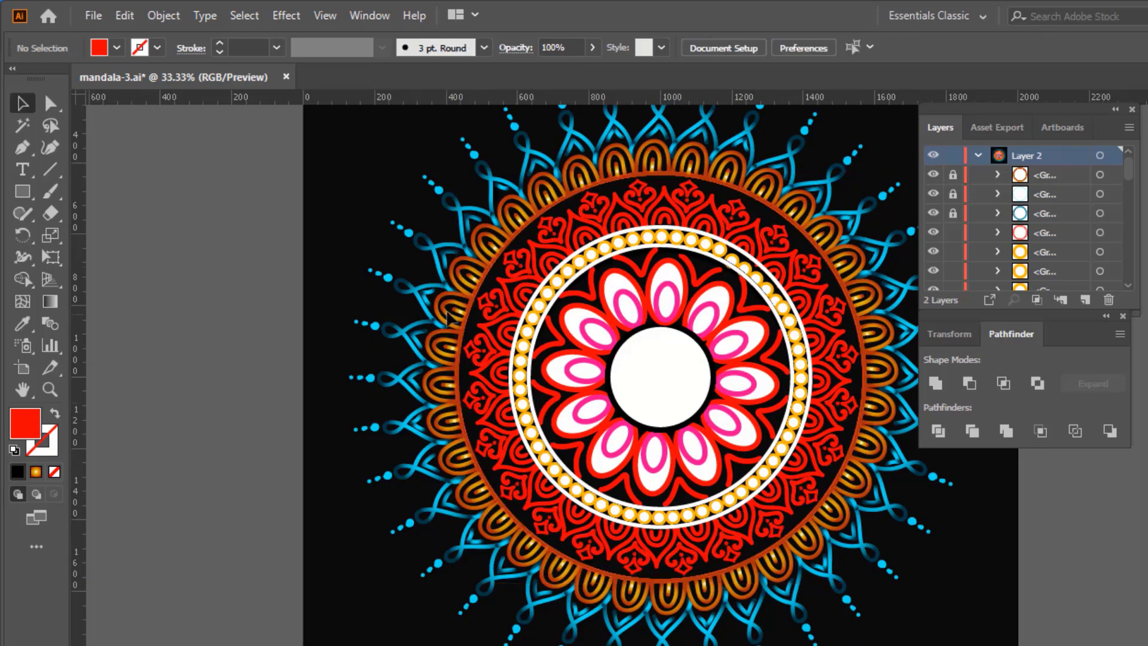
double_click(25, 424)
type("F47C00")
key("Return")
left_click(1056, 537)
Give the ornament ring a gradient fill, recolouring its stops from yellow-orange to red.
left_click(729, 203)
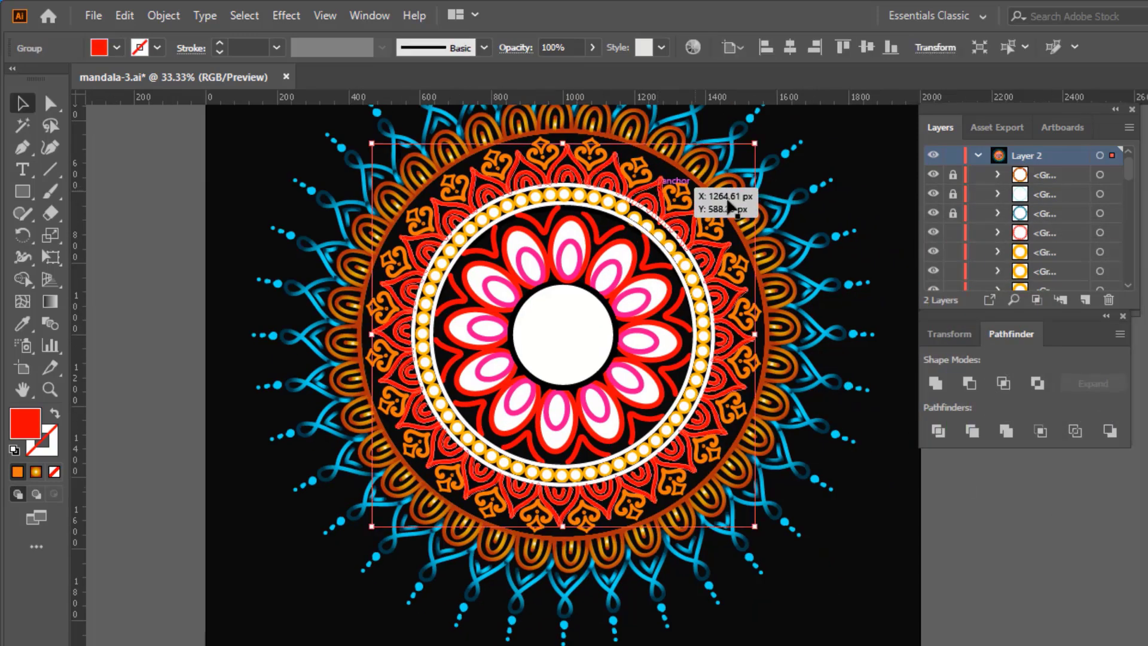
key("g")
left_click(667, 420)
left_click(963, 430)
left_click(806, 466)
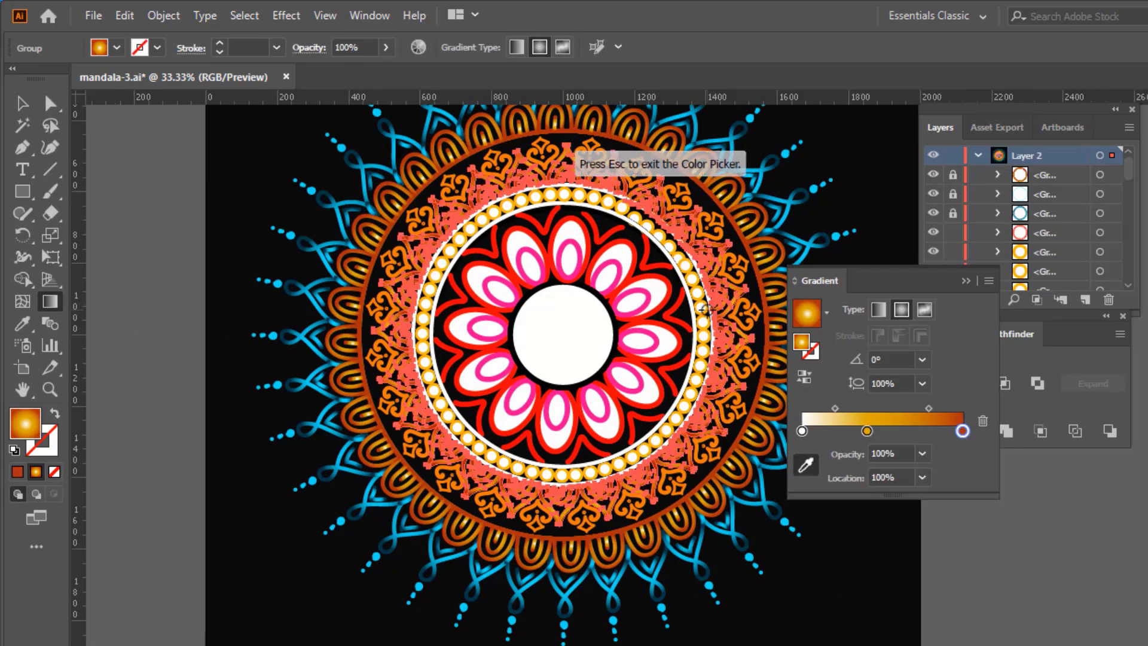
left_click(22, 103)
left_click(704, 472)
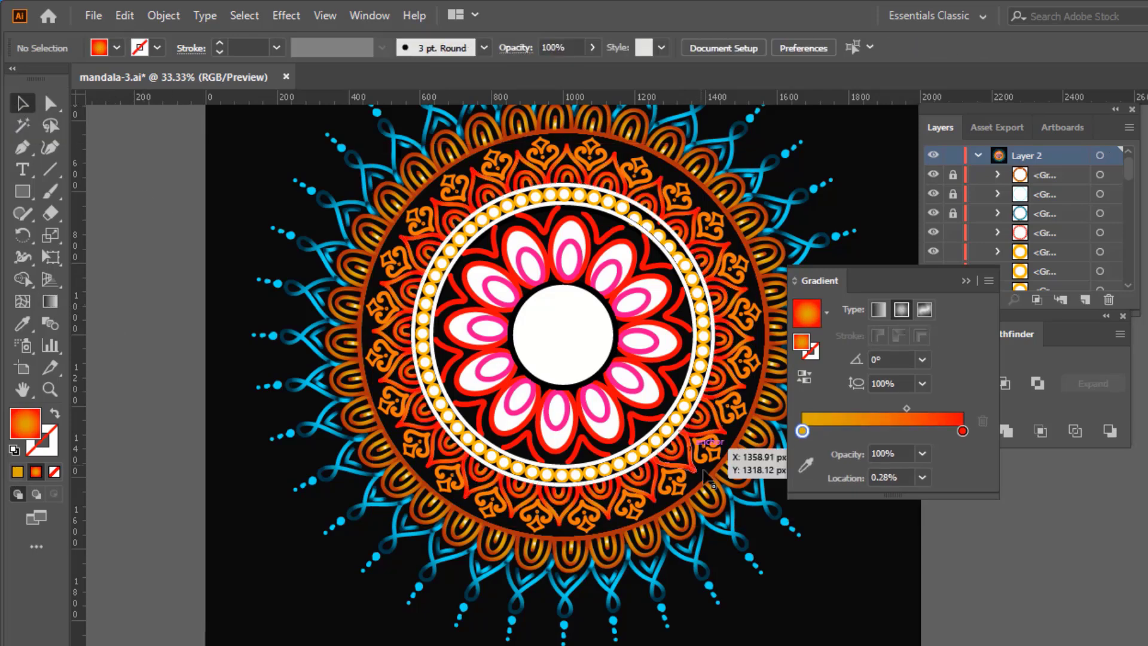
left_click(703, 258)
left_click(1047, 562)
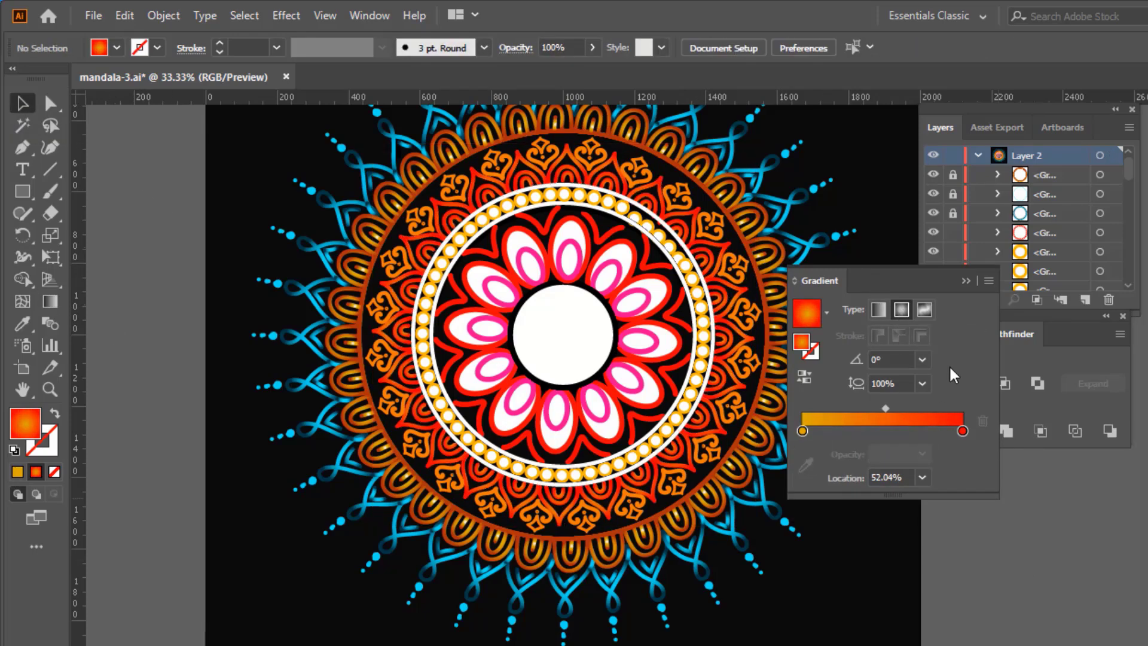
Move the teal-blue dot ring into place inside the mandala.
left_click_drag(658, 214, 544, 260)
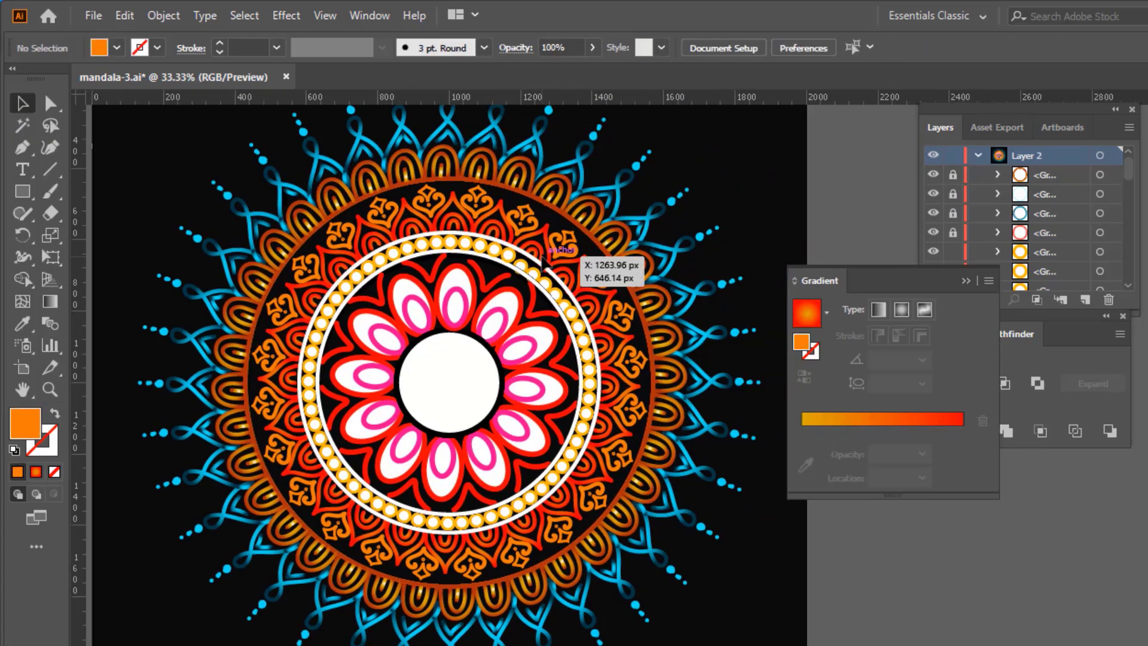
left_click(573, 311)
key("ctrl+plus")
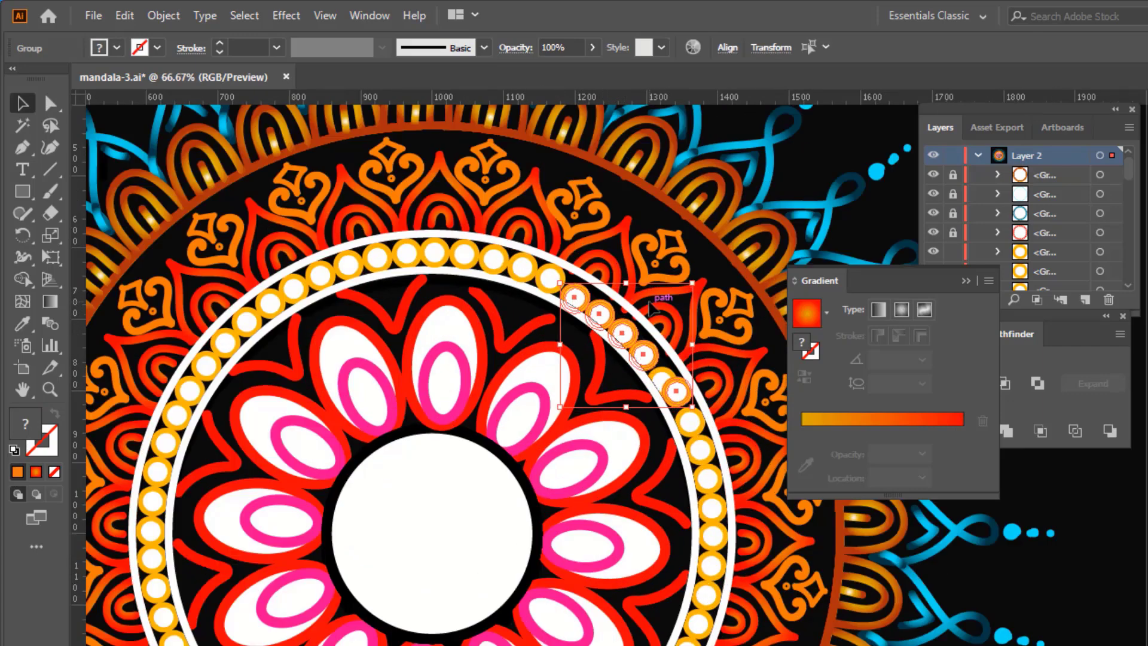
left_click_drag(652, 306, 654, 302)
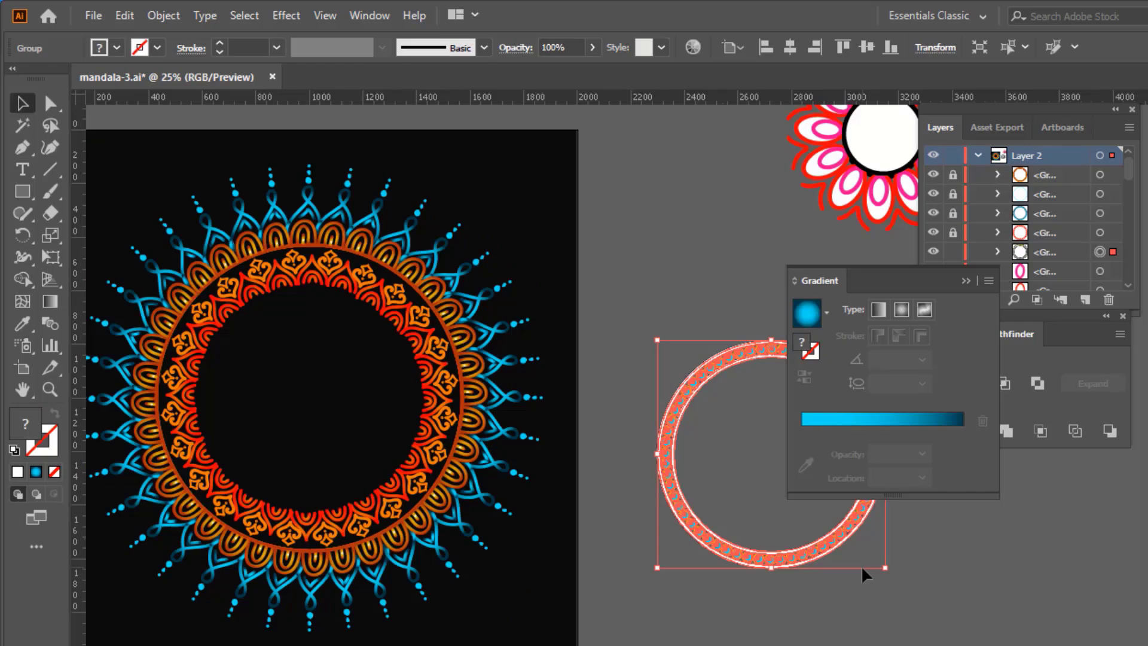
mouse_move(757, 564)
left_mouse_down()
mouse_move(312, 504)
mouse_move(215, 441)
left_mouse_up()
scroll(367, 449, "up", 2)
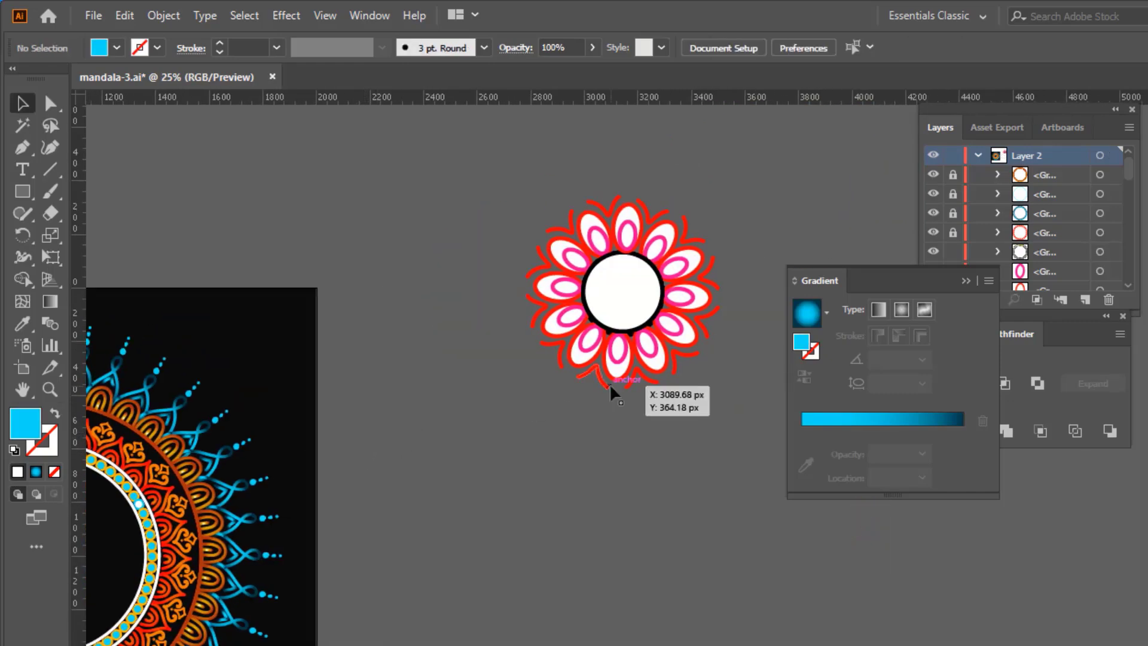
Bring the white centre circle to the front and select all the inner petal shapes.
right_click(622, 280)
left_click(884, 510)
left_click(696, 392)
scroll(696, 391, "up", 2)
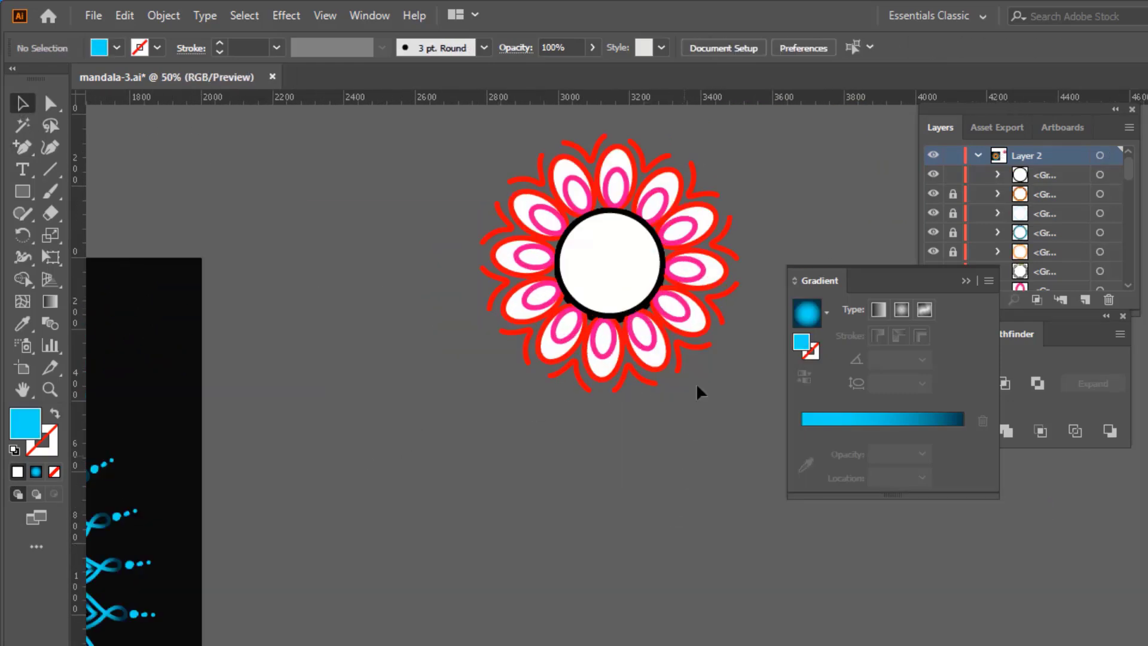
scroll(698, 389, "up", 2)
left_click(687, 314)
left_click(509, 226, "shift")
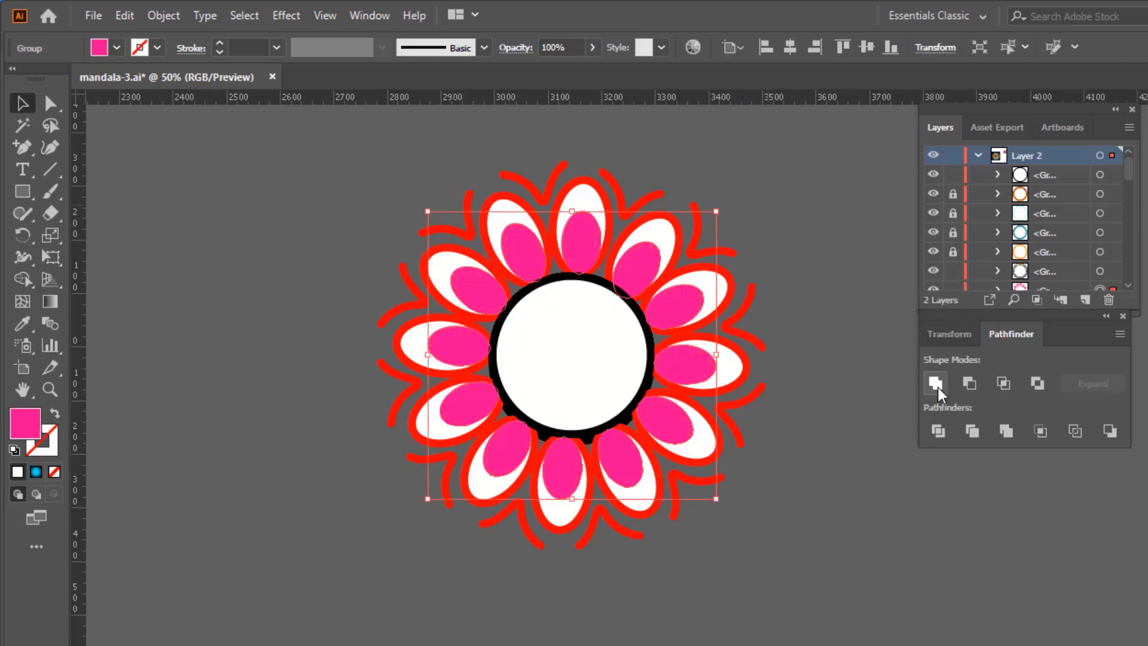
scroll(704, 388, "down", 3)
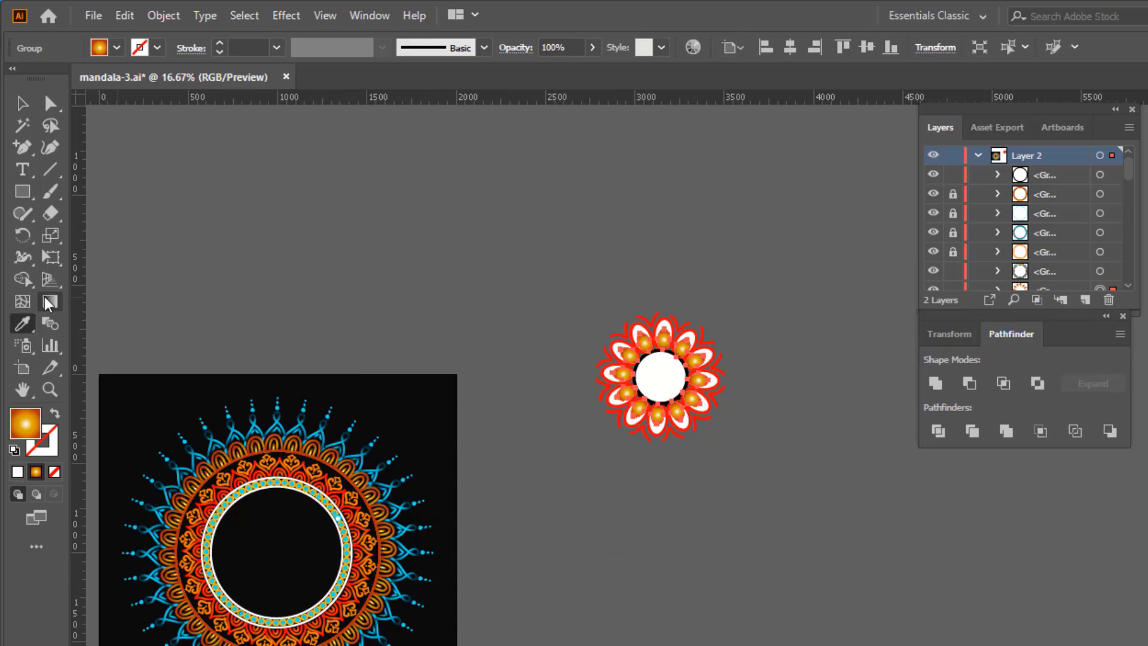
Fill the petal insides with a radial gradient whose end stop is red.
double_click(49, 303)
double_click(963, 429)
left_click_drag(813, 500, 832, 500)
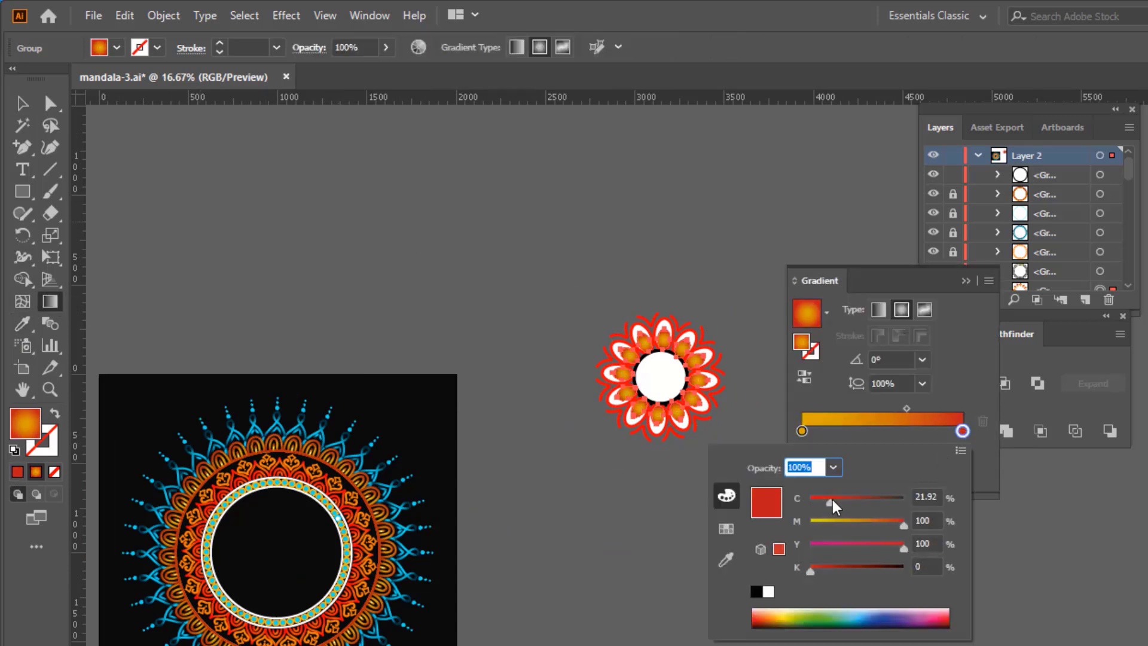
left_click(895, 442)
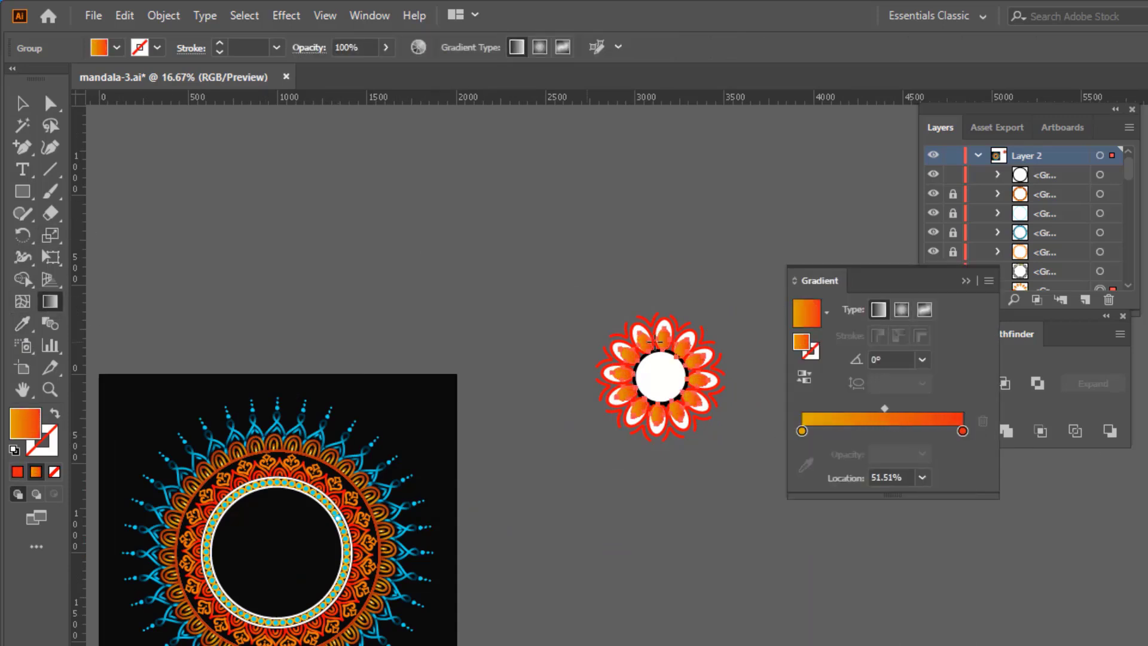
left_click(898, 309)
key("v")
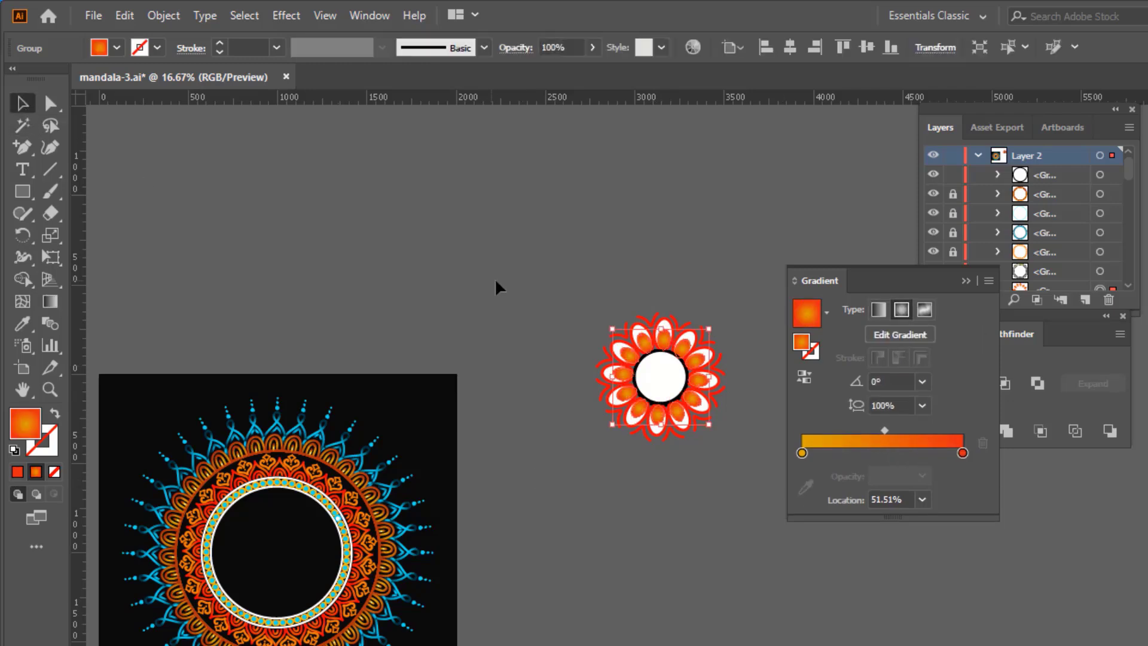
left_click(712, 526)
scroll(666, 376, "up", 3)
left_click(667, 251)
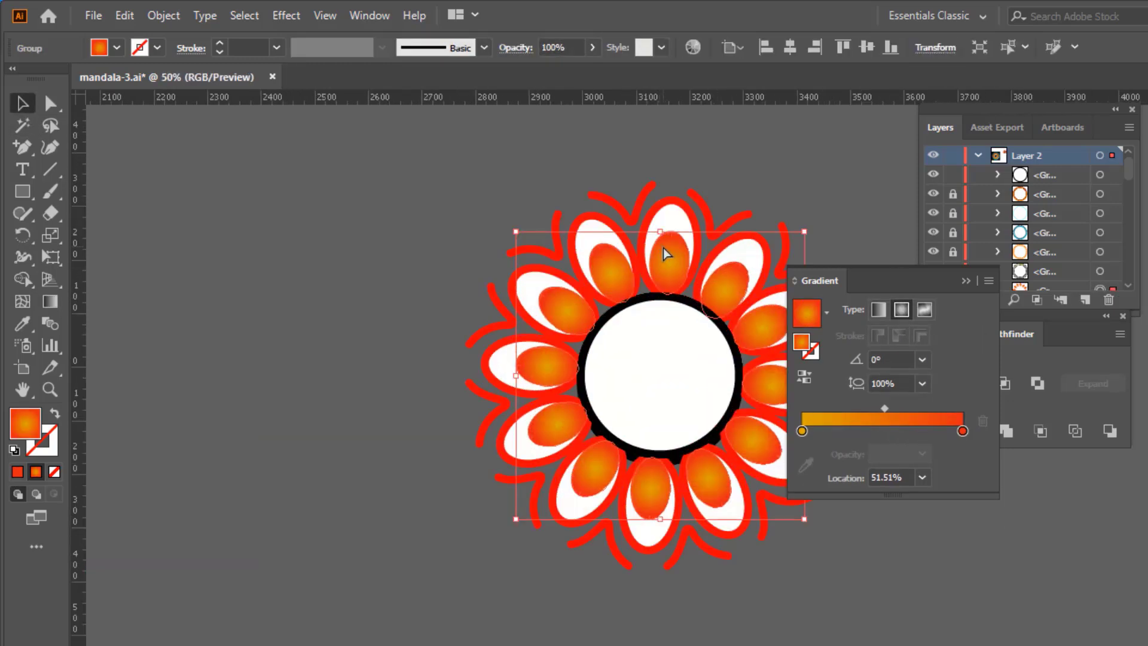
Set the flower petals' fill to none, keeping only their outlines.
left_click(54, 414)
left_click(22, 323)
left_click(54, 413)
left_click(729, 149)
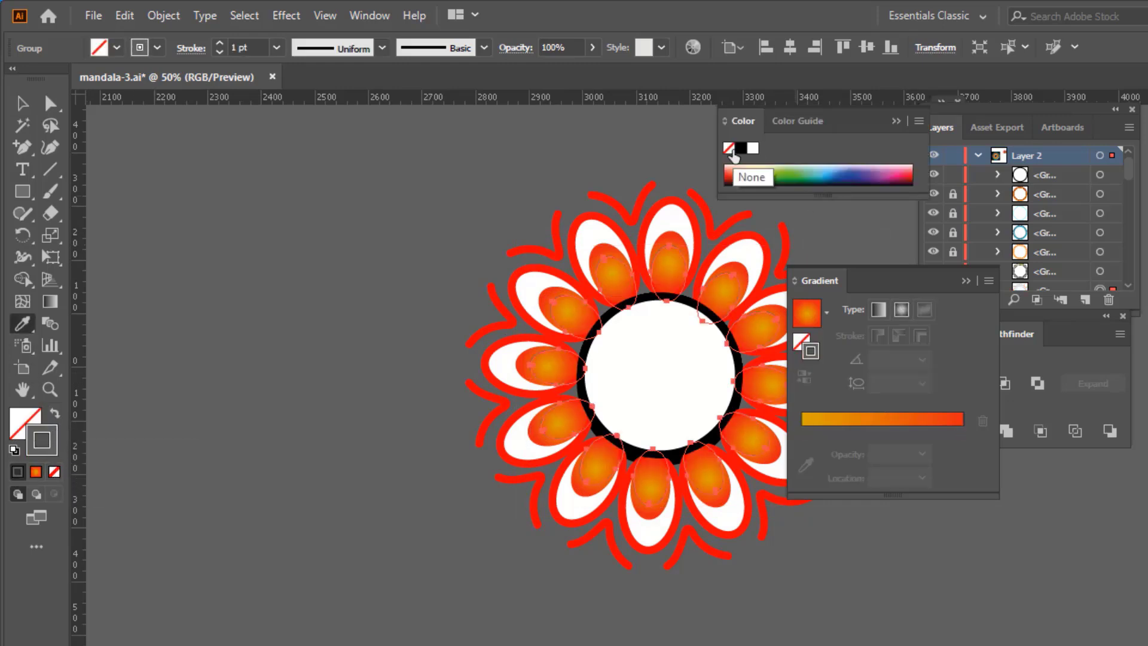
Nudge the inner orange petal group slightly up and right.
scroll(256, 46, "up", 6)
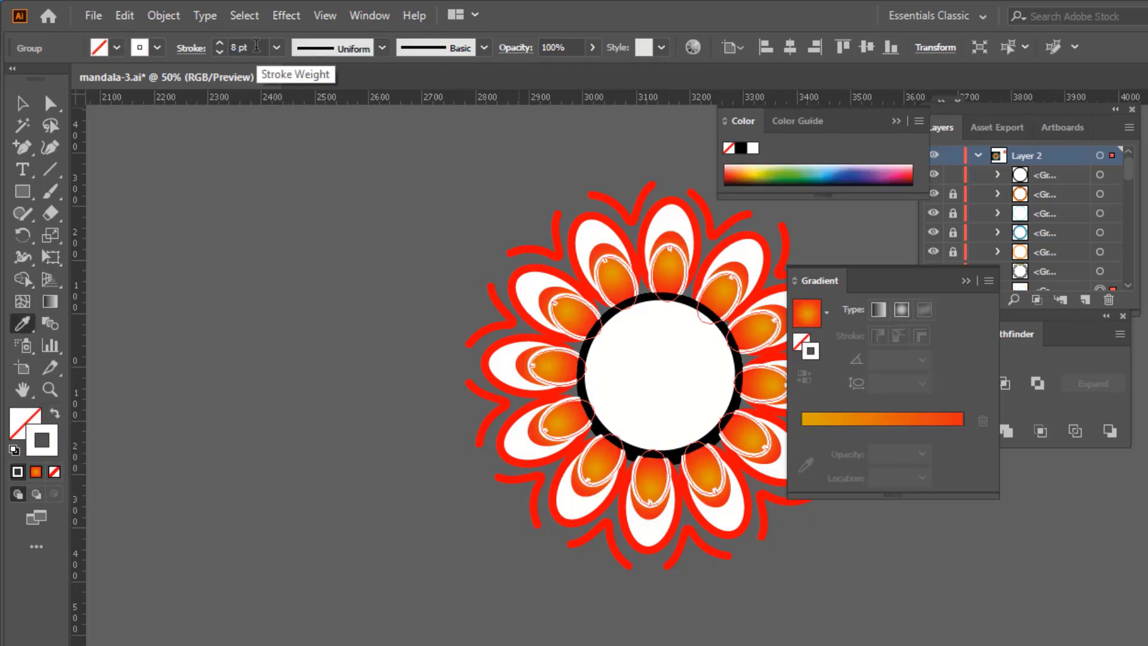
left_click(300, 356)
scroll(286, 487, "down", 1)
left_click_drag(730, 544, 730, 543)
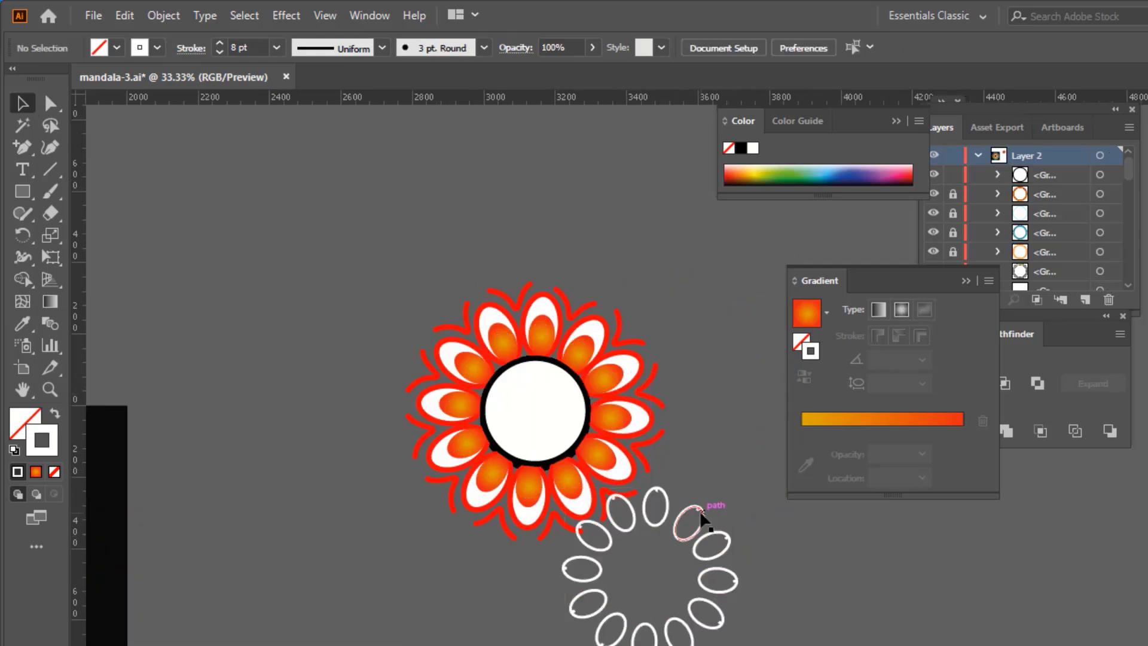
key("ctrl+z")
key("ctrl+plus")
key("ctrl+plus")
left_click(577, 370)
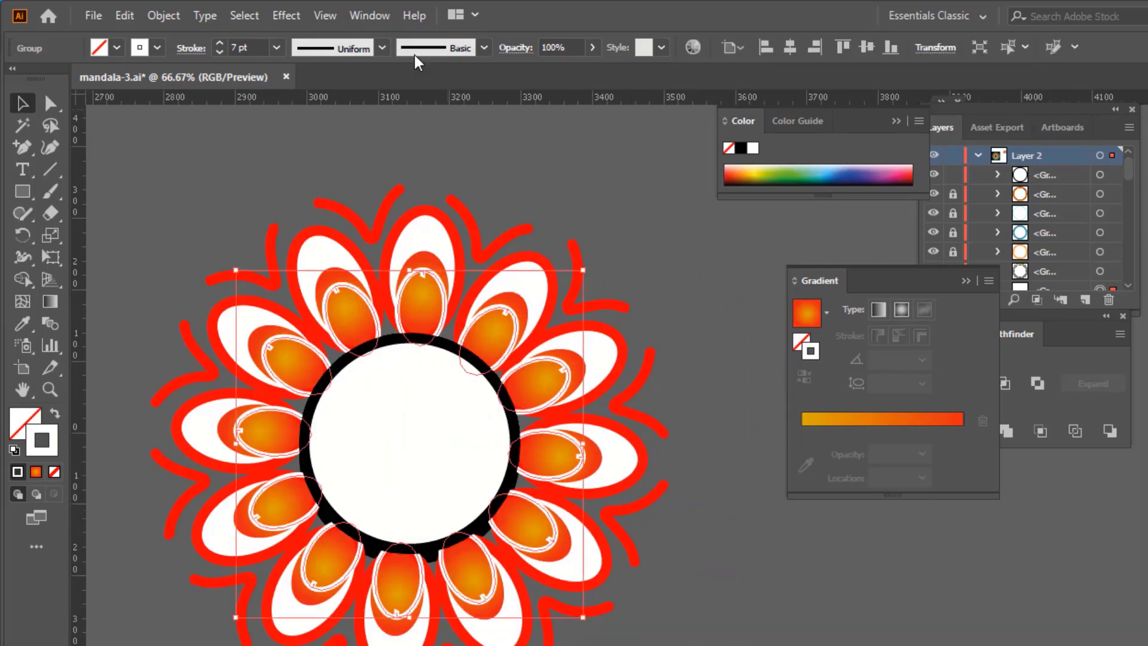
left_click_drag(503, 325, 507, 321)
left_click(628, 287)
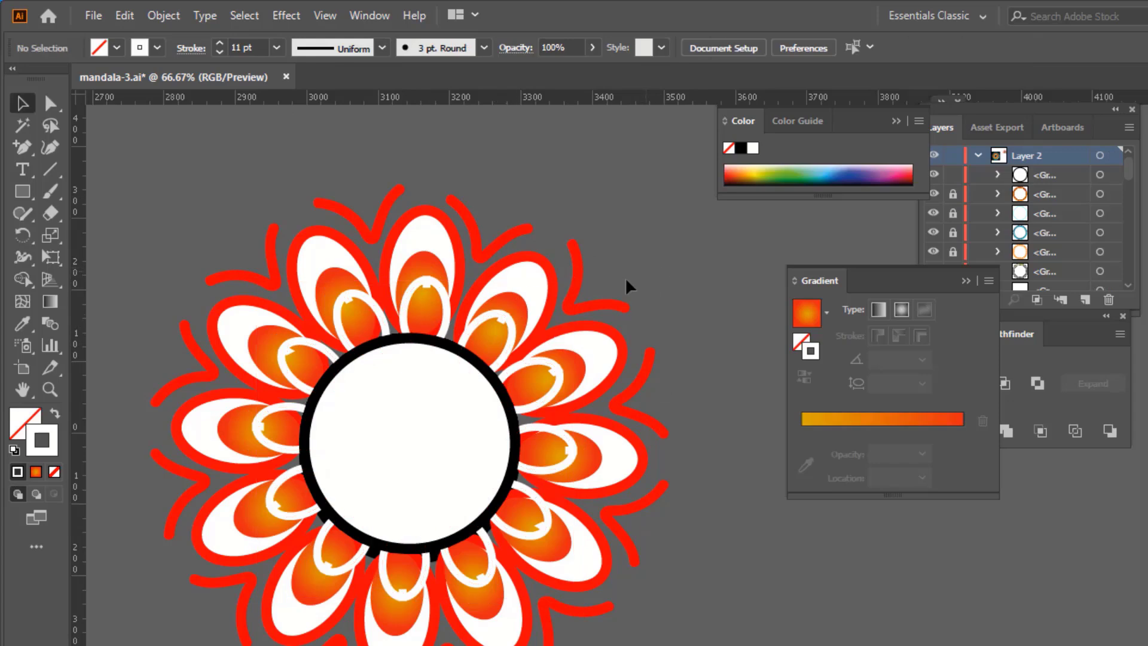
Set the outer petal group to 40% opacity.
left_click(515, 302)
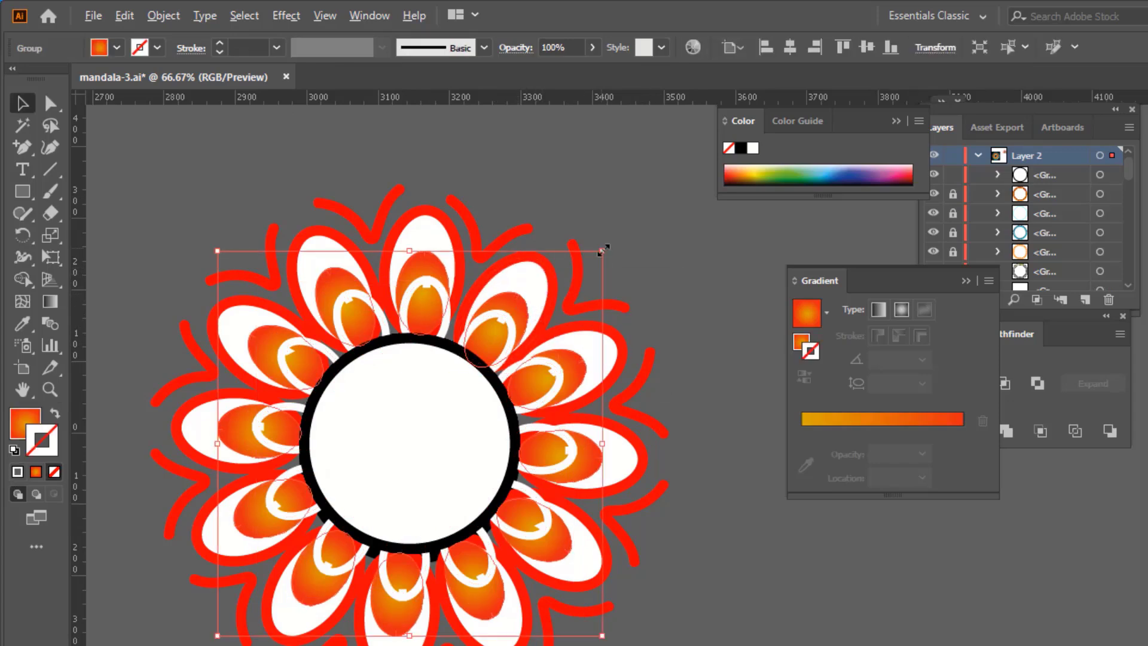
left_click_drag(589, 70, 548, 70)
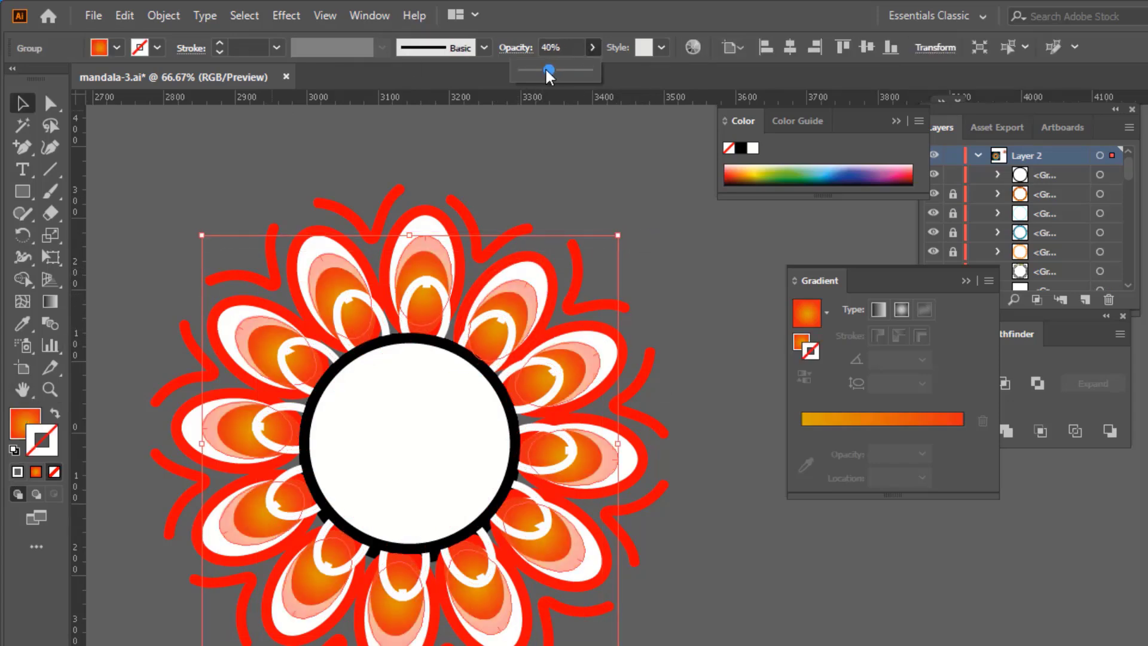
left_click(526, 233)
Remove the stray red wavy strokes around the flower.
left_click(598, 263)
left_click(658, 441)
scroll(628, 528, "down", 3)
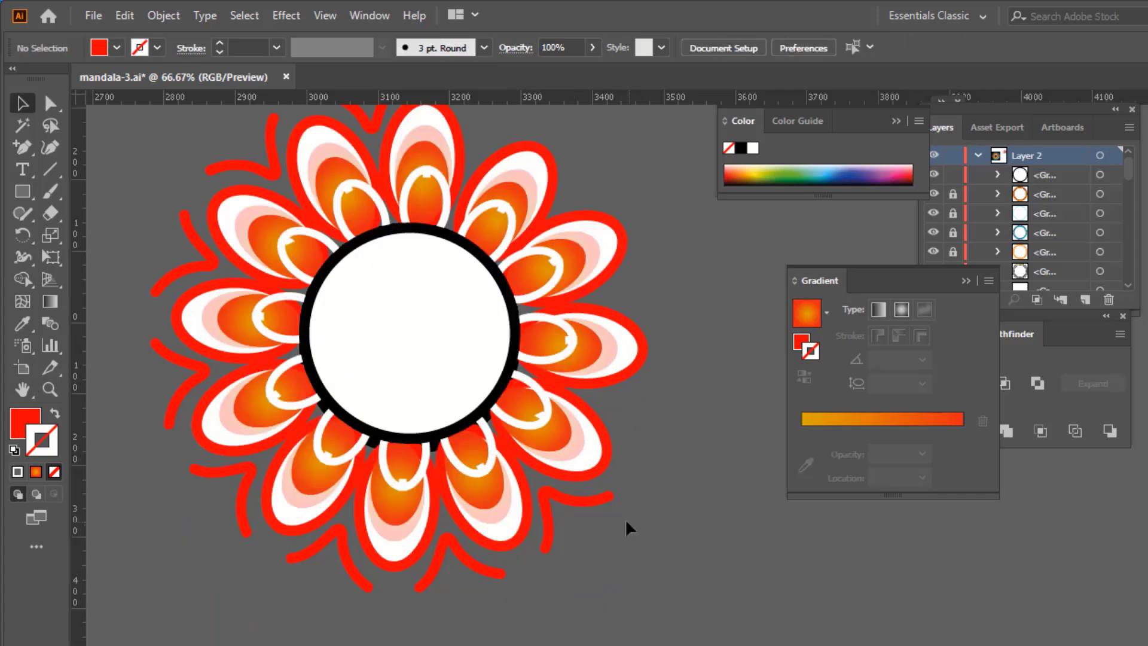
key("ctrl+z")
key("ctrl+z")
key("ctrl+z")
key("ctrl+z")
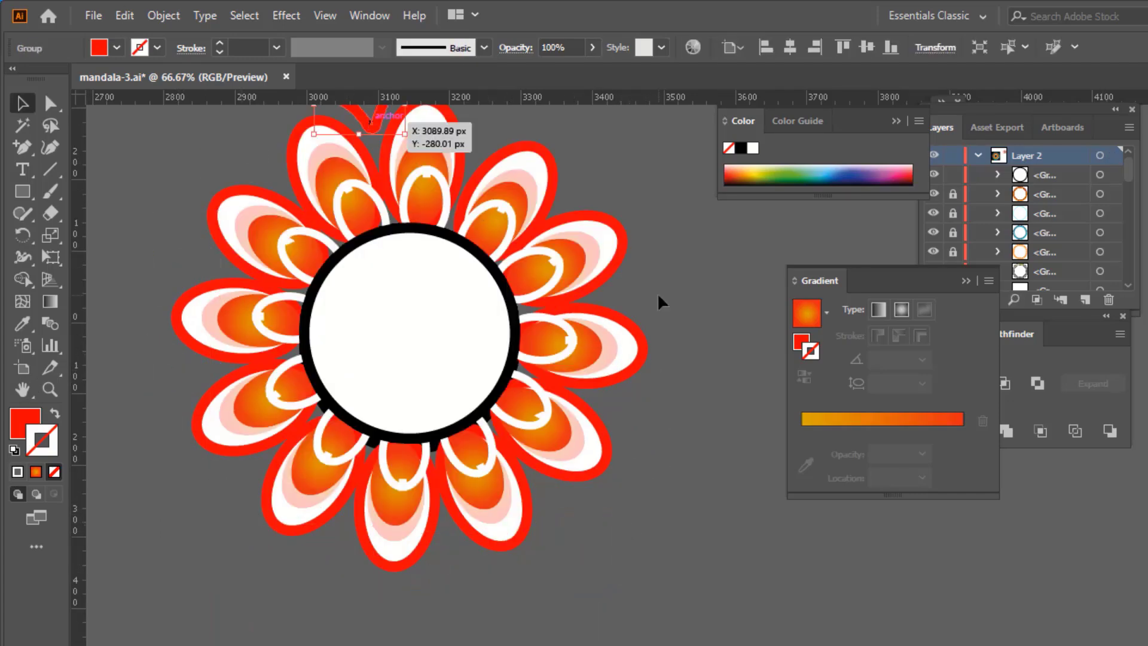
key("ctrl+z")
Bring the white centre circle to the front and enlarge it over the black ring.
double_click(507, 307)
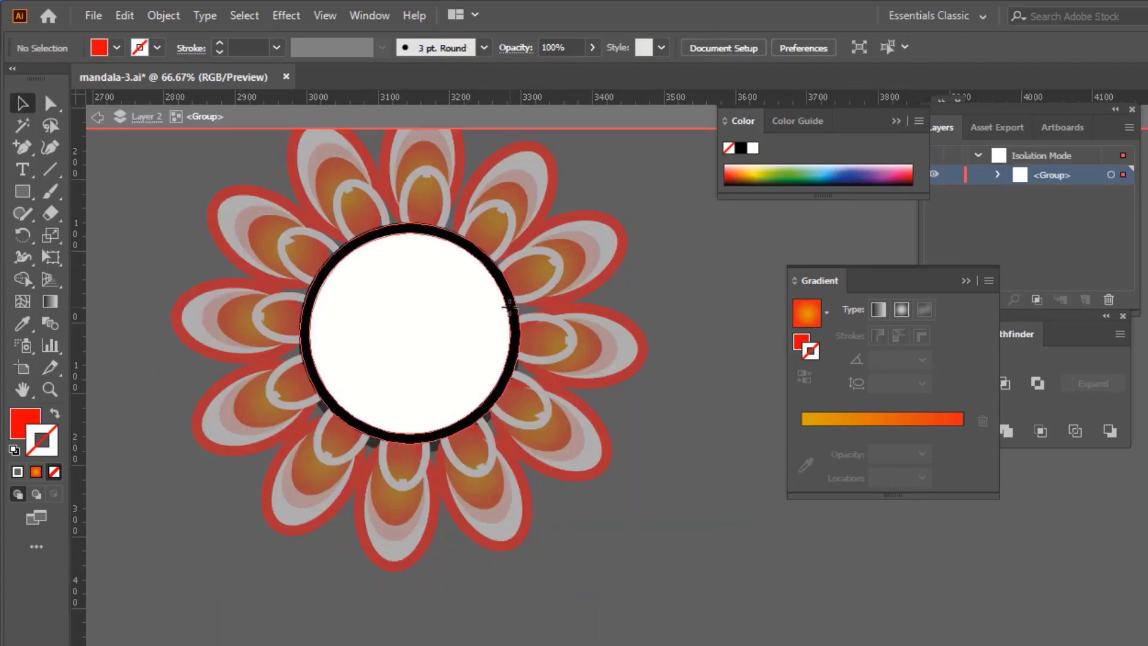
key("Escape")
left_click(443, 333)
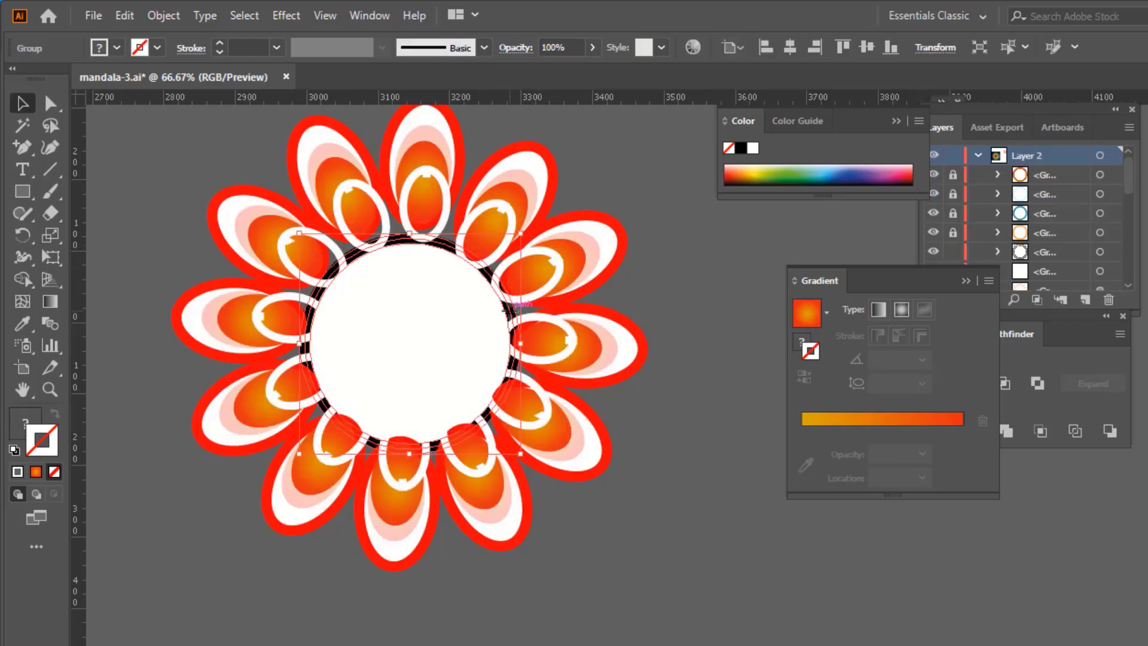
key("Delete")
key("ctrl+z")
right_click(442, 334)
left_click(670, 552)
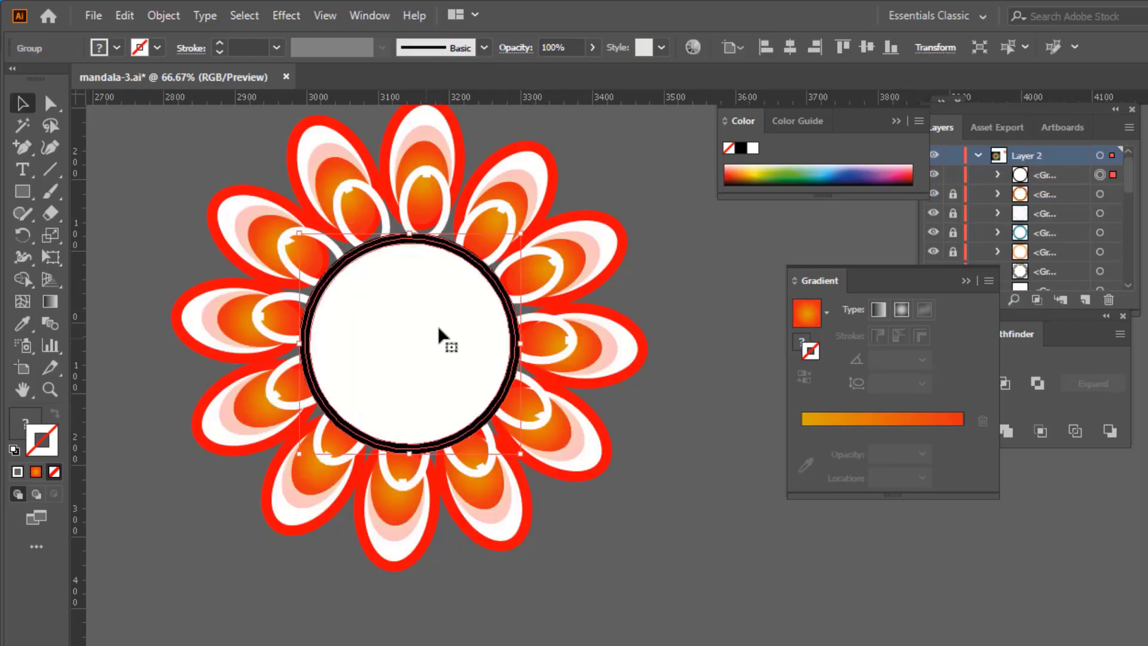
left_click_drag(520, 234, 530, 223)
Give the centre circle a solid red fill with a 7 pt white edge.
key("i")
left_click(269, 239)
left_click(215, 206)
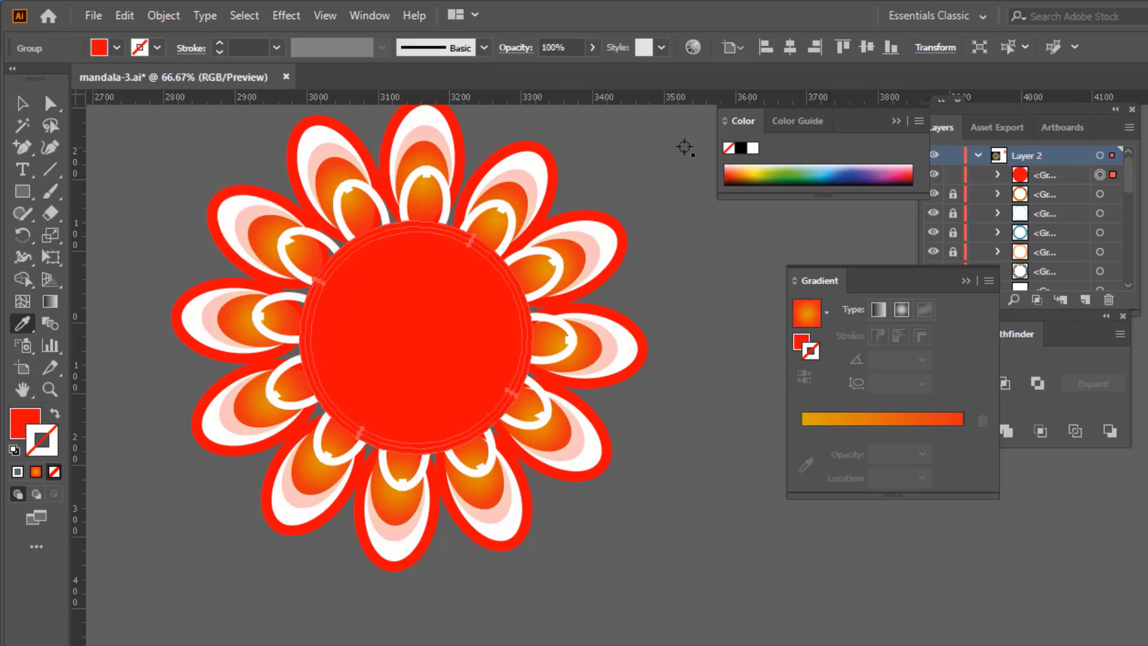
scroll(246, 47, "up", 6)
left_click(22, 103)
left_click(163, 182)
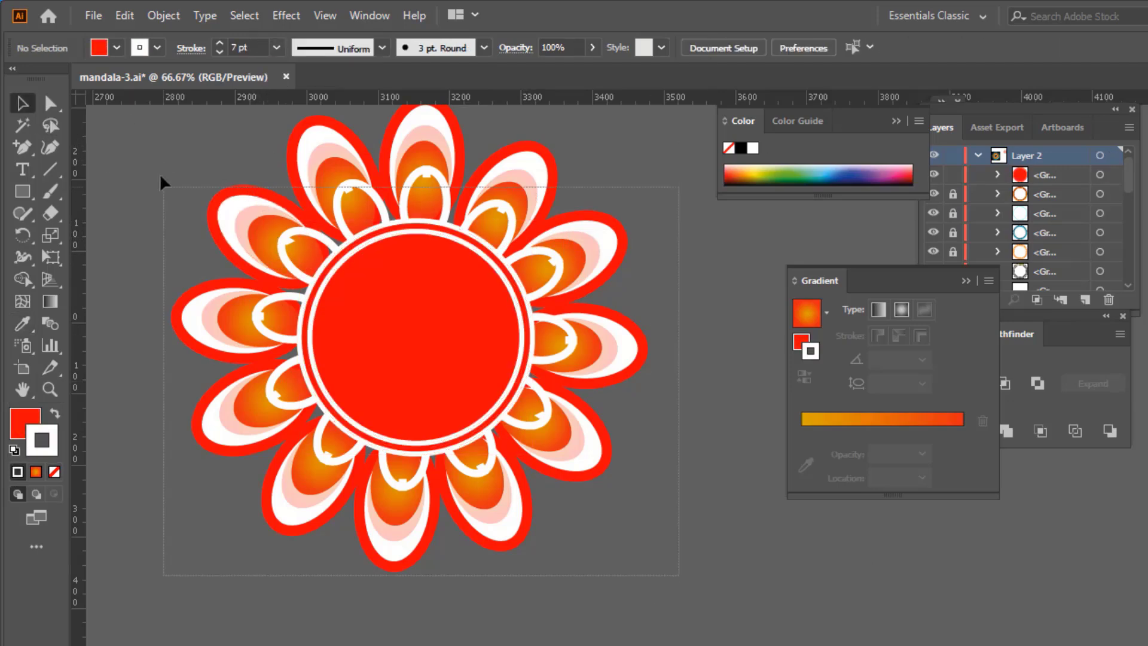
left_click(447, 311)
Line up the centre circle with the petals and move the flower onto the mandala's centre.
left_click_drag(477, 372, 430, 346)
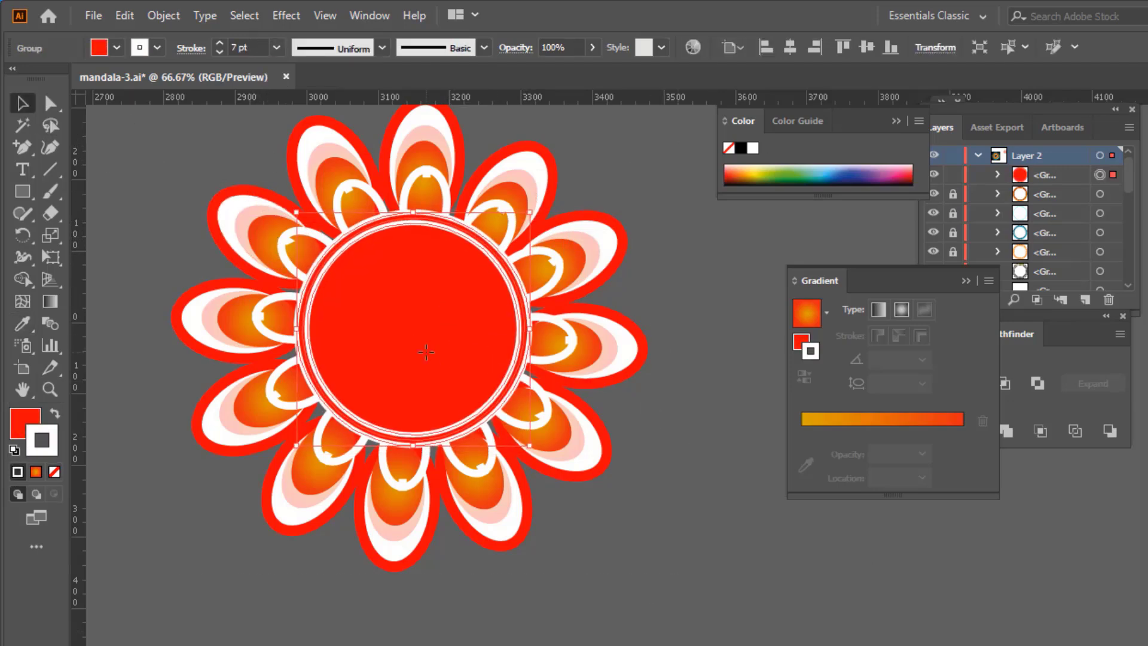
key("ctrl+minus")
key("ctrl+minus")
key("ctrl+minus")
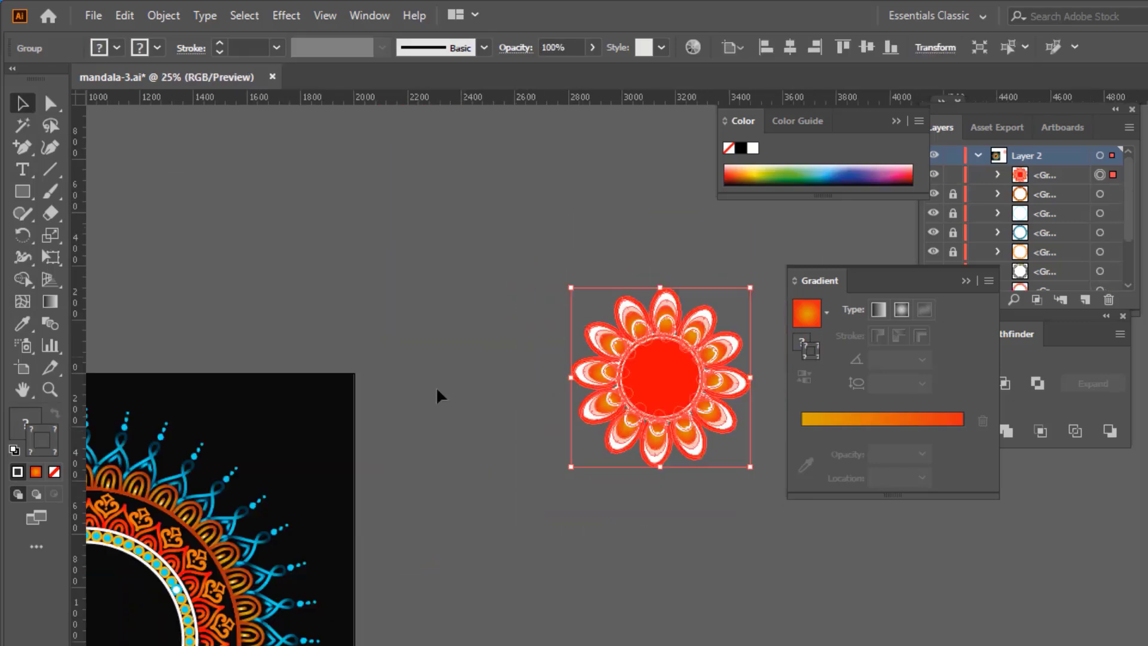
mouse_move(656, 374)
left_mouse_down()
mouse_move(361, 412)
mouse_move(257, 412)
left_mouse_up()
left_click(566, 440)
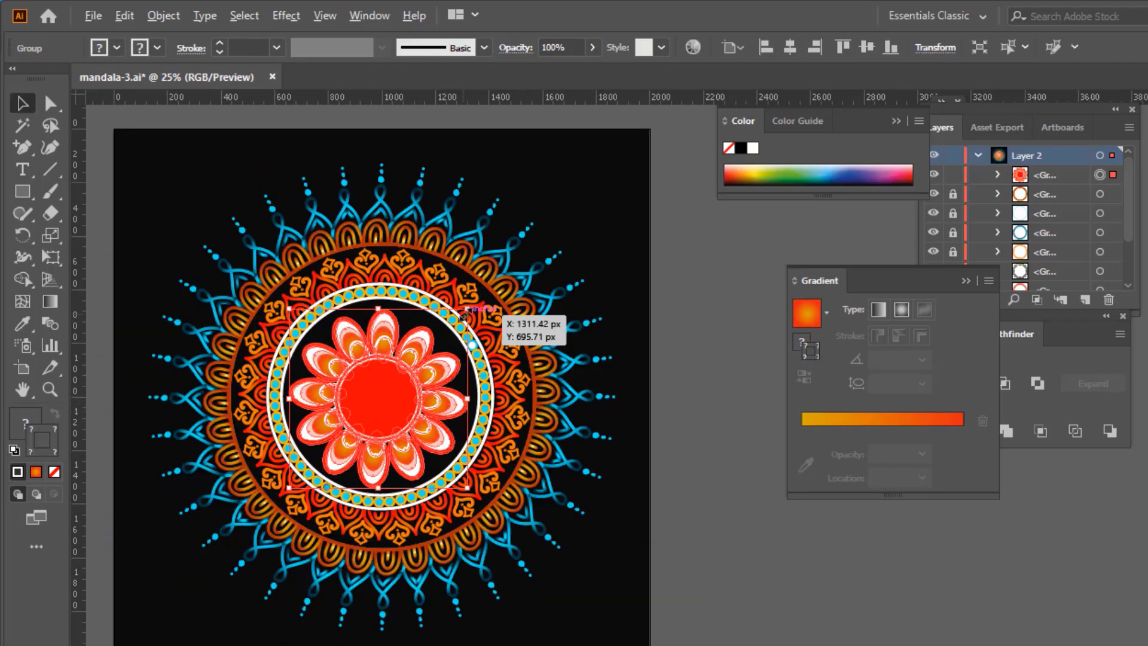
Centre the flower within the mandala's surrounding ring.
left_click_drag(433, 320, 448, 320)
left_click(746, 307)
left_click(441, 300)
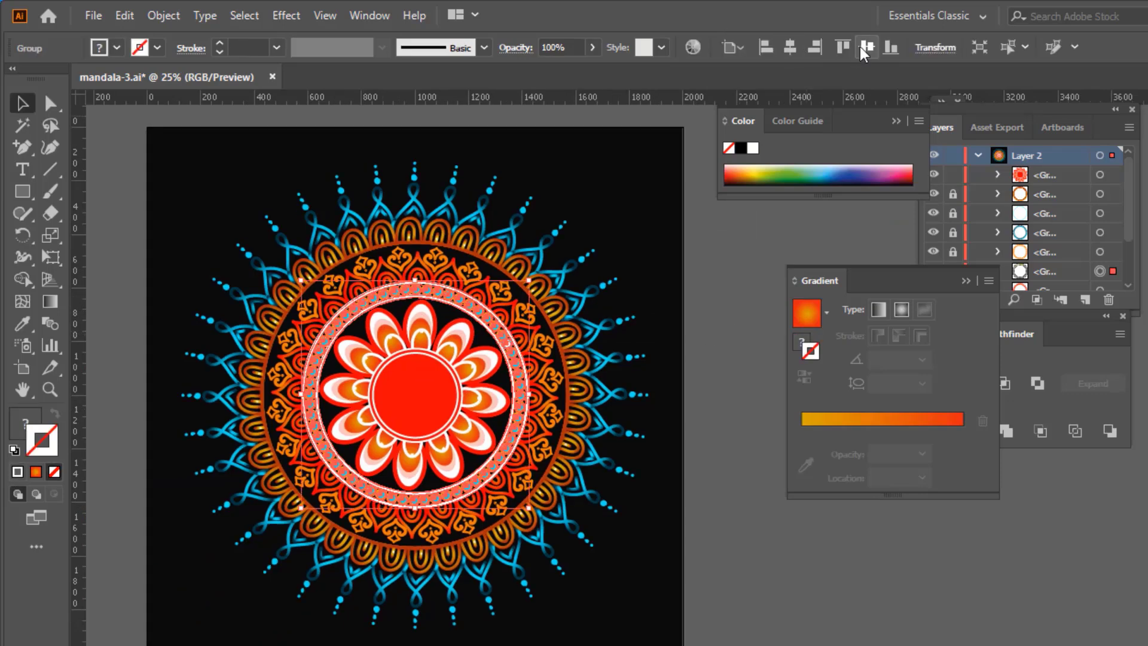
left_click(715, 299)
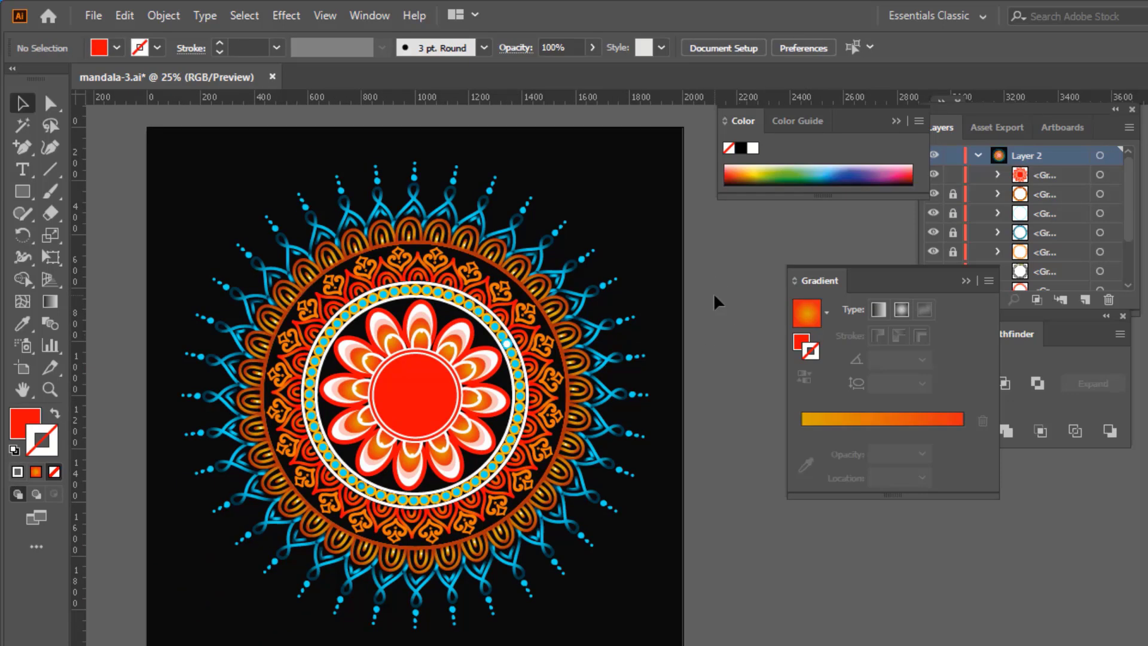
Scale the mandala group up slightly.
key("ctrl+plus")
key("minus")
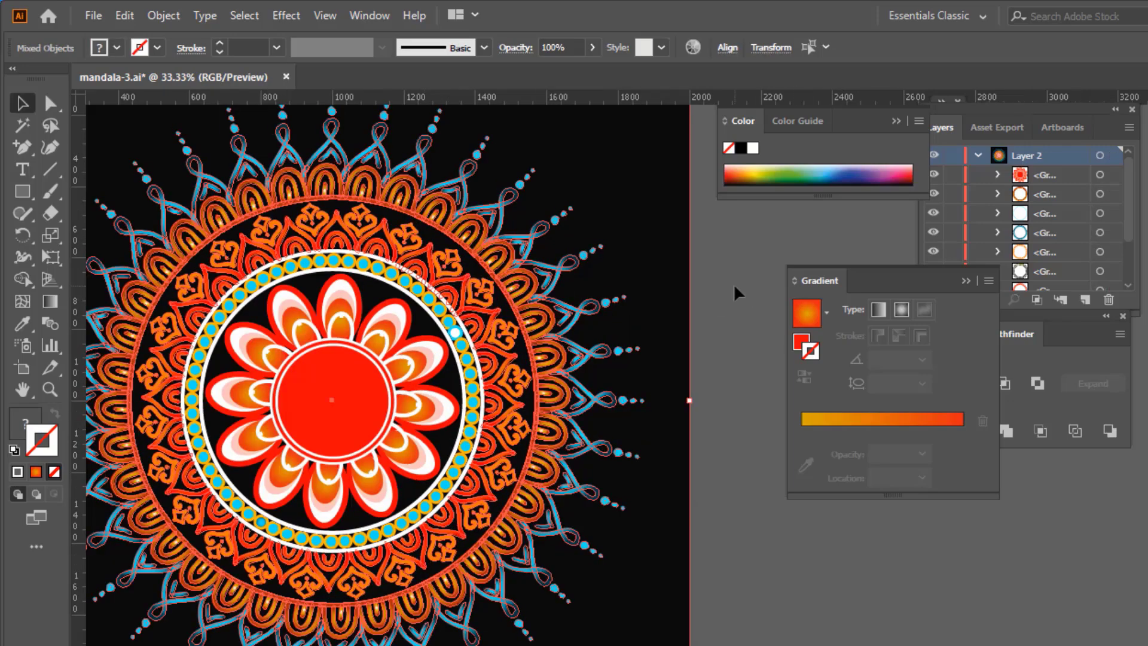
key("ctrl+minus")
left_click(738, 289)
key("Return")
key("v")
left_click(482, 205)
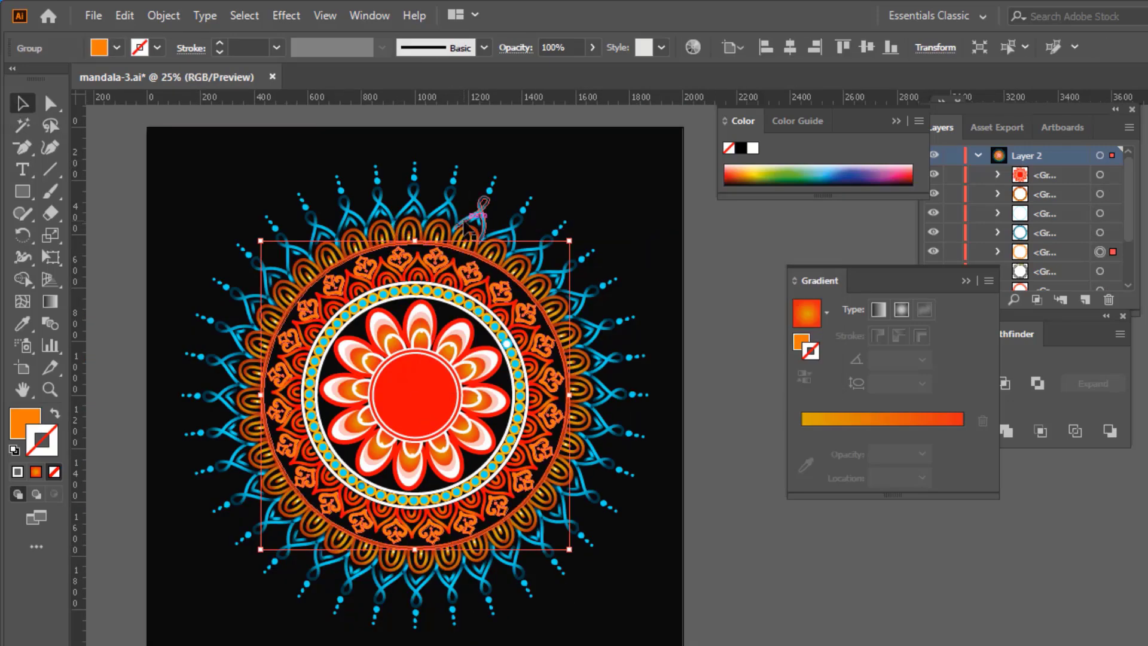
left_click(565, 308)
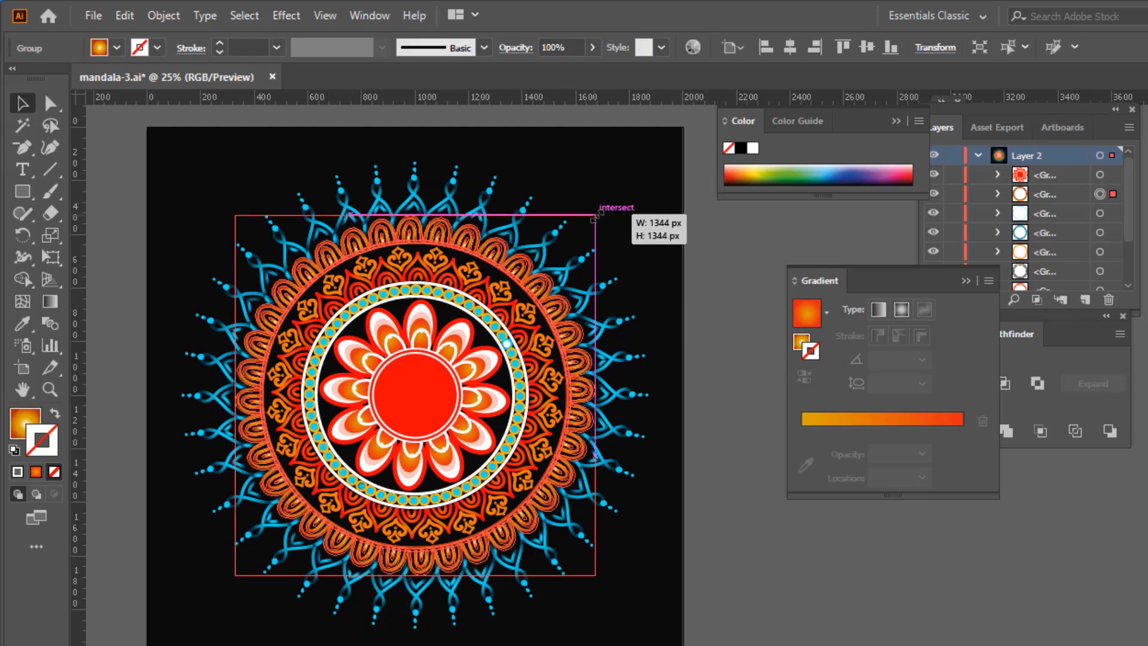
left_click(551, 239)
left_click(595, 328)
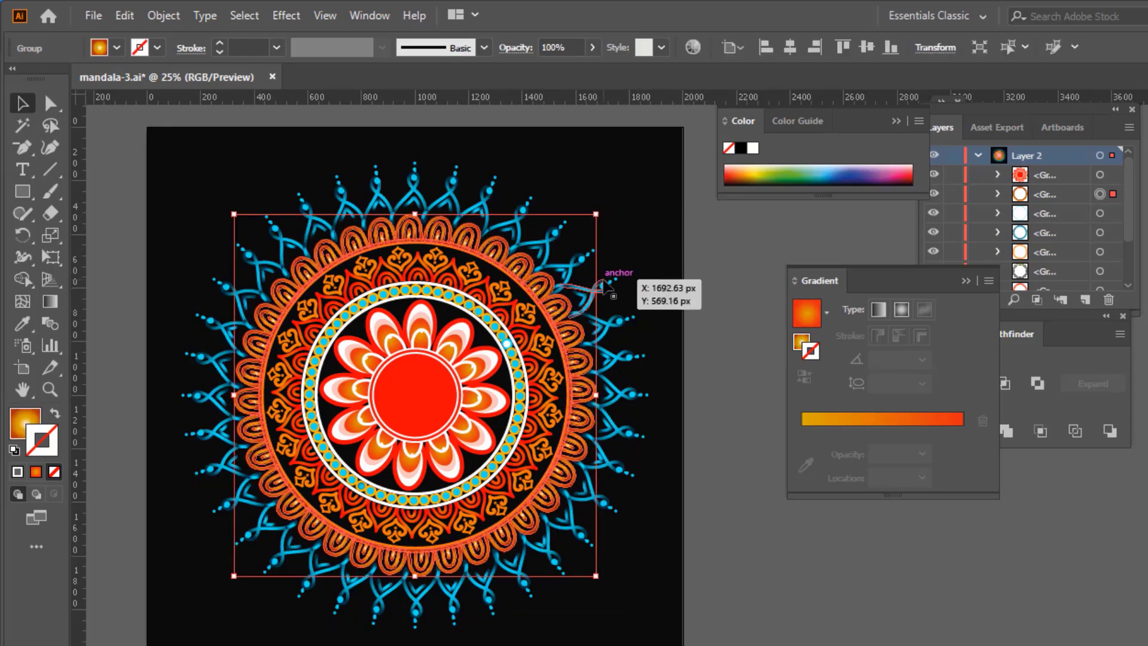
left_click_drag(649, 161, 657, 155)
left_click(660, 213)
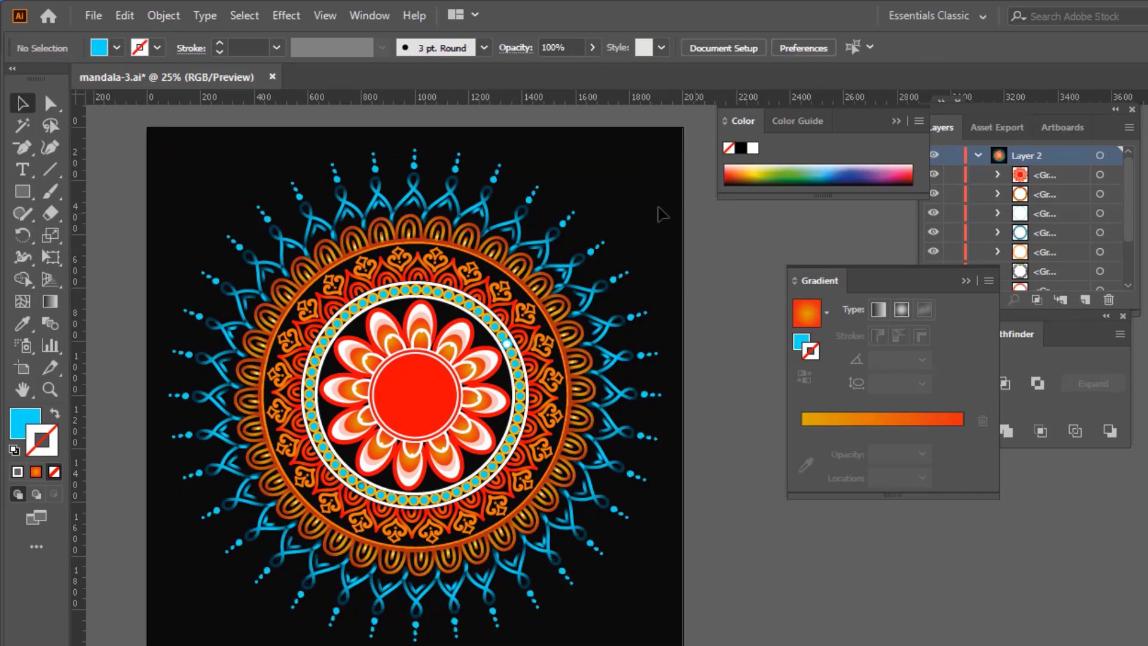
Enlarge the orange ornament ring to fill the gap toward the blue loops.
left_click(519, 277)
left_click_drag(571, 238, 571, 238)
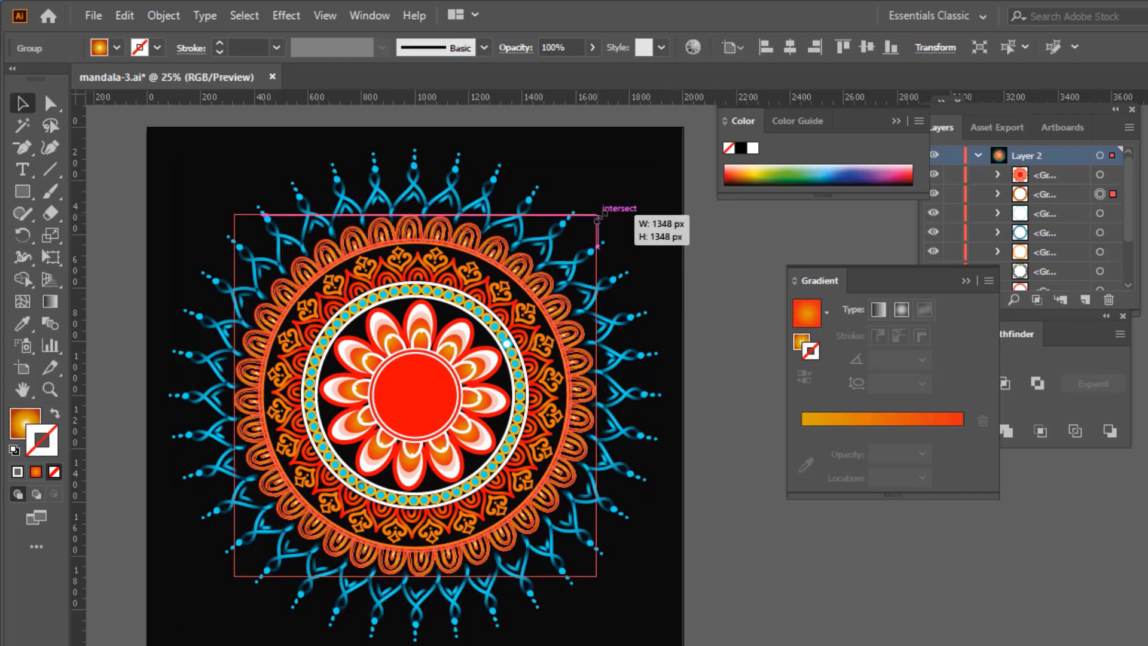
left_click_drag(485, 327, 692, 327)
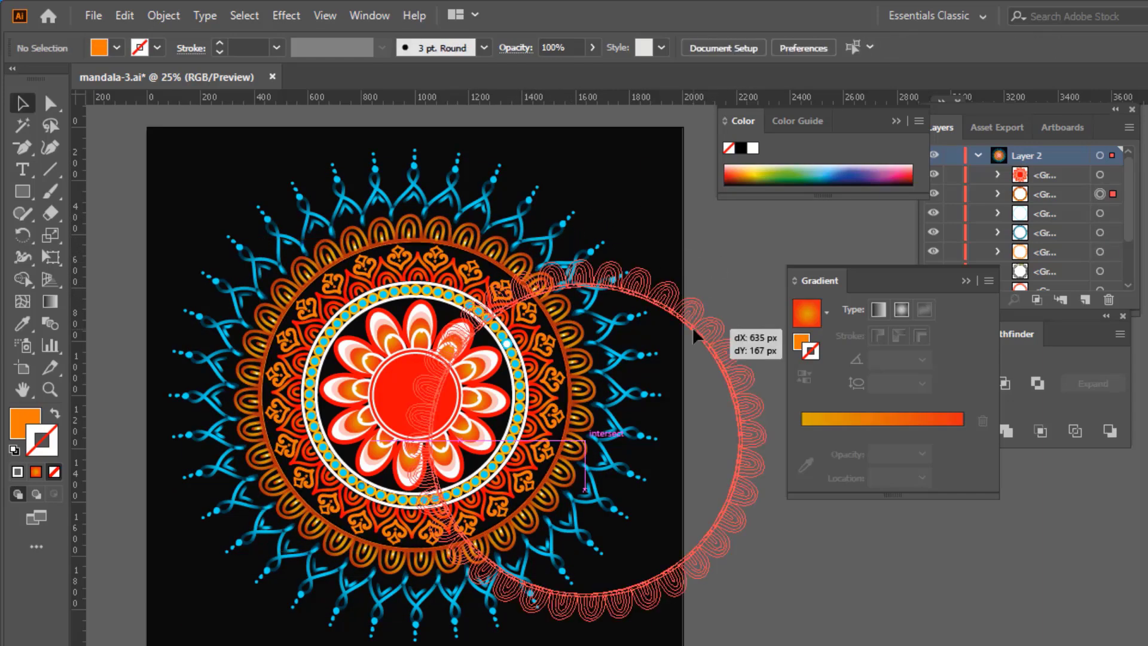
key("ctrl+z")
left_click_drag(530, 306, 712, 358)
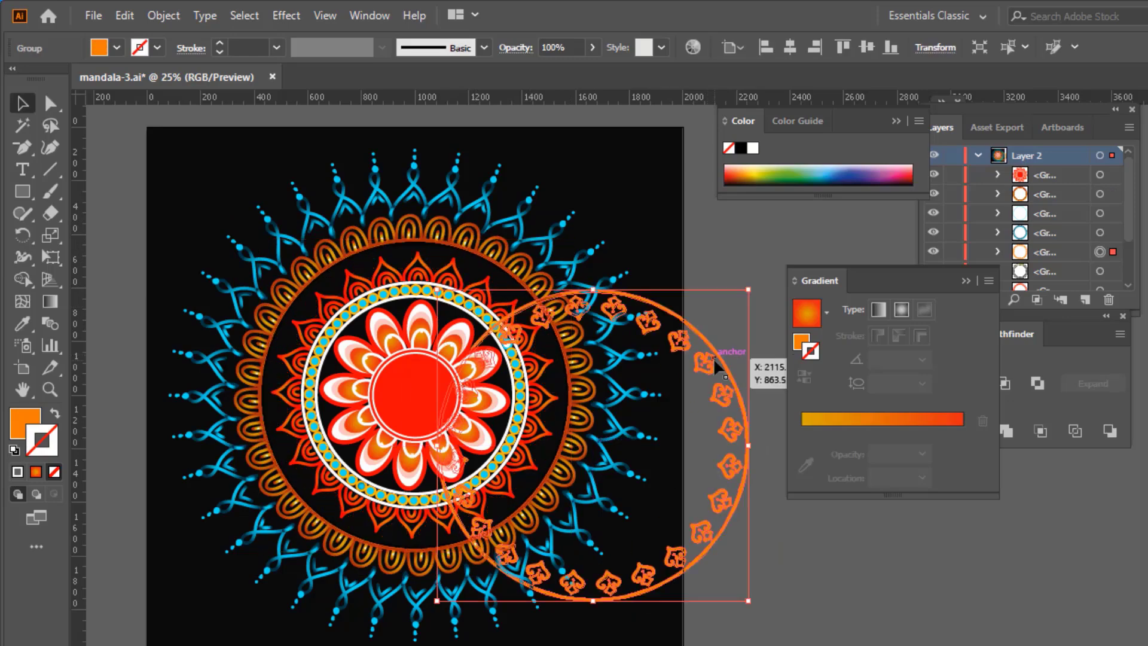
key("ctrl+z")
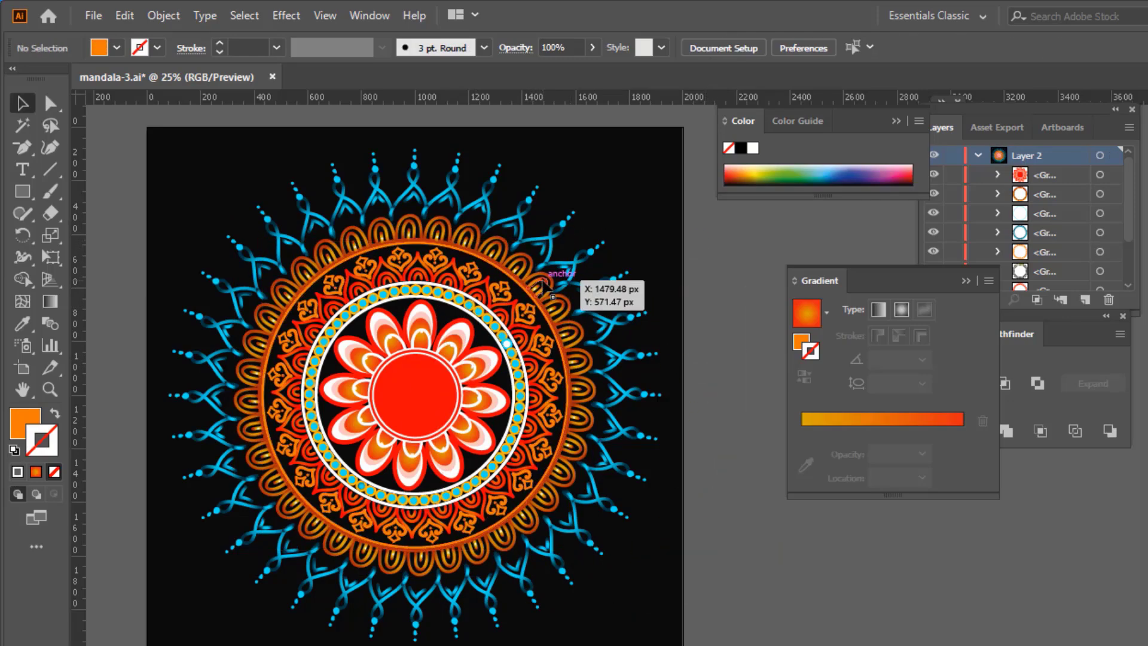
left_click_drag(571, 239, 676, 133)
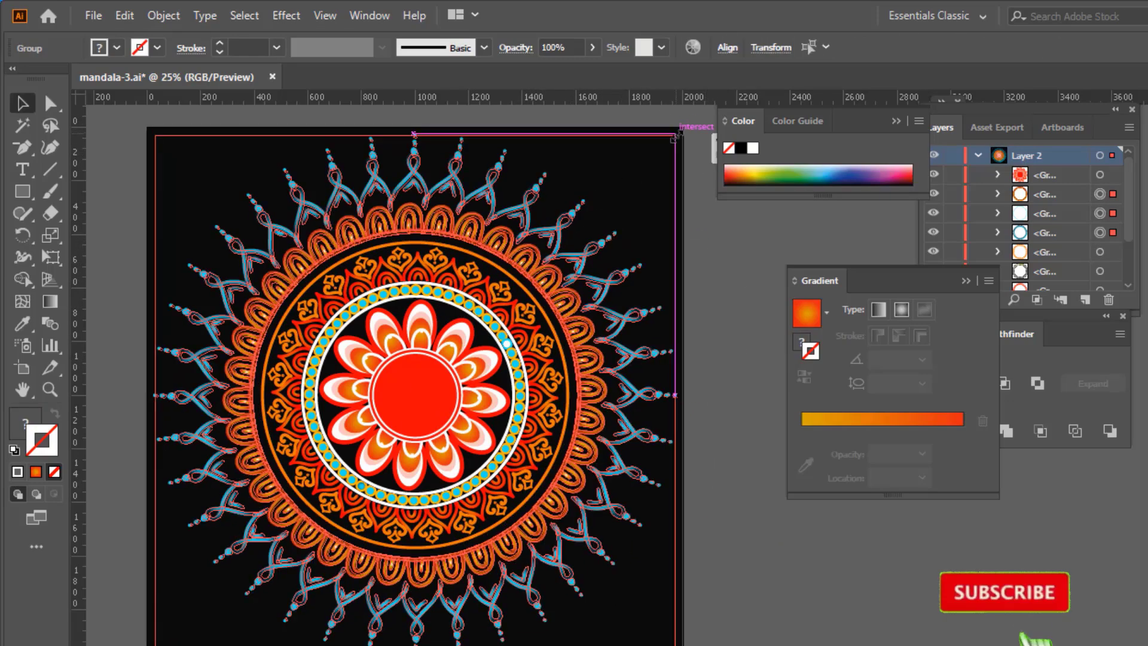
key("ctrl+z")
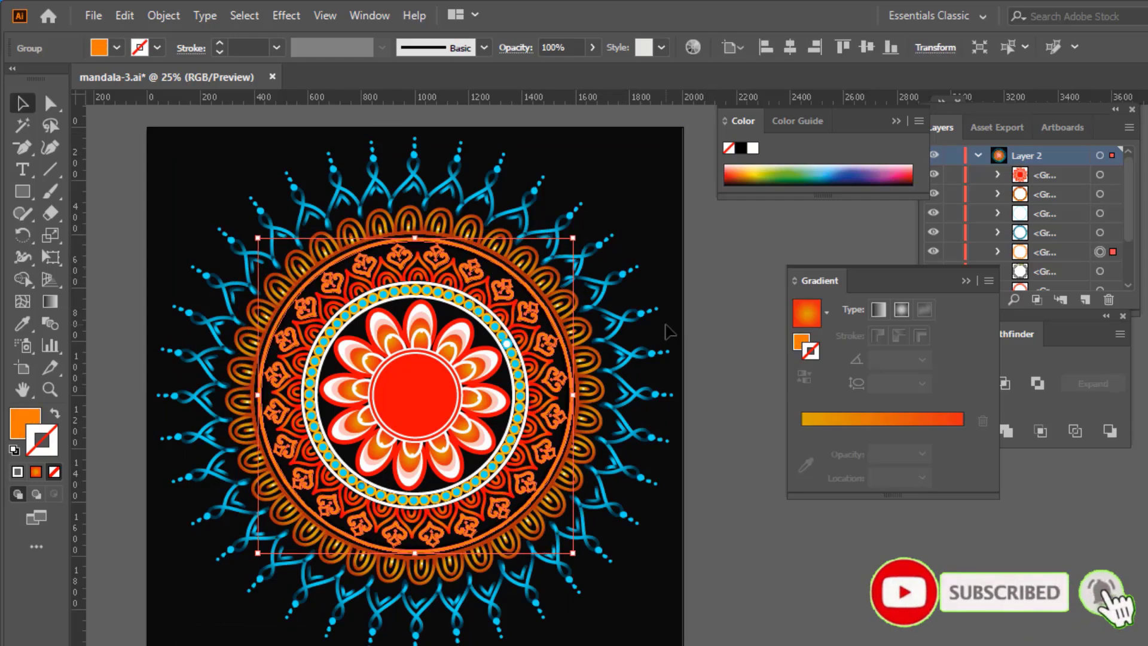
left_click_drag(572, 237, 573, 237)
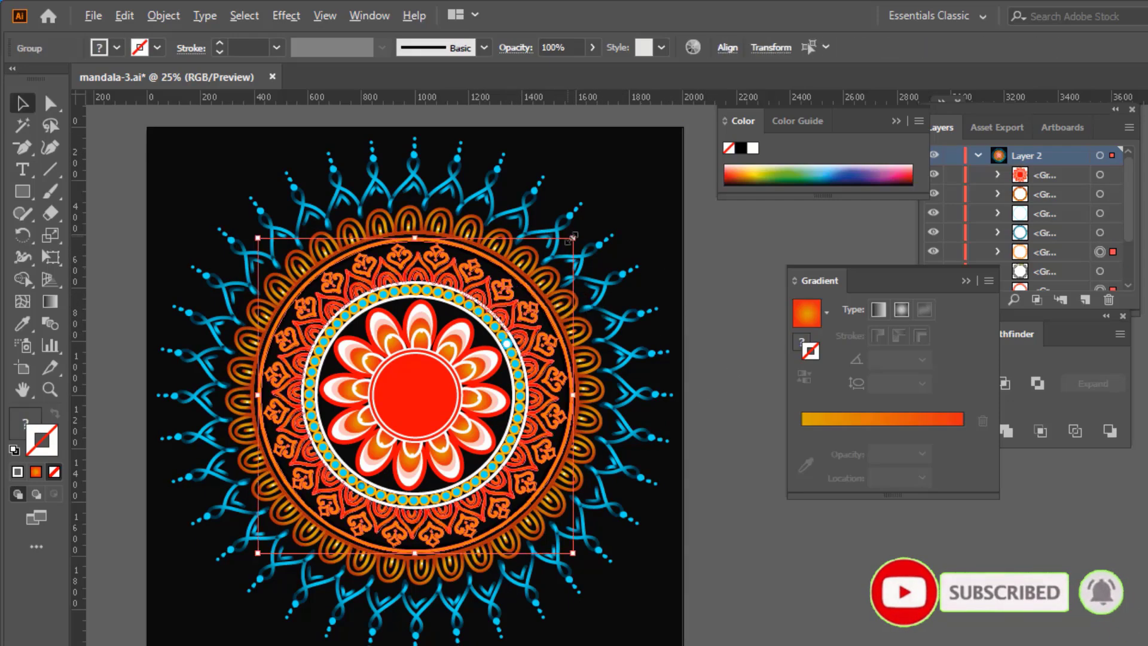
Resize the inner flower and ring group to fit inside the ornament ring.
left_click(686, 277)
scroll(687, 277, "down", 1)
left_click_drag(670, 368, 596, 543)
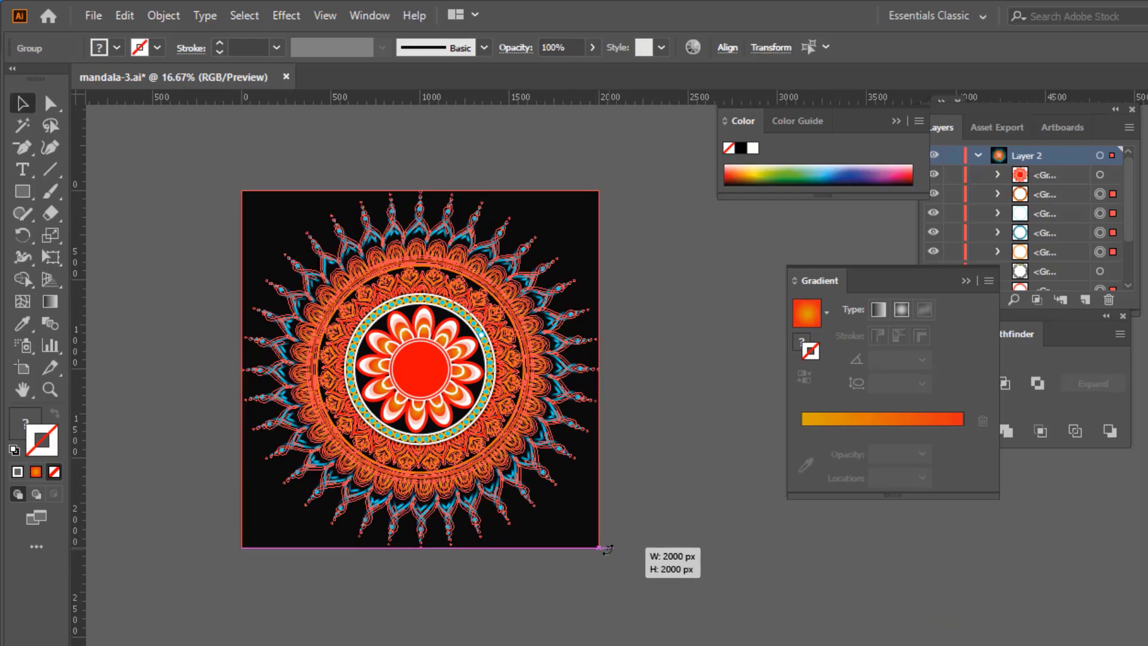
left_click(679, 500)
scroll(679, 500, "up", 1)
scroll(610, 449, "up", 3)
scroll(610, 448, "left", 5)
left_click(635, 407)
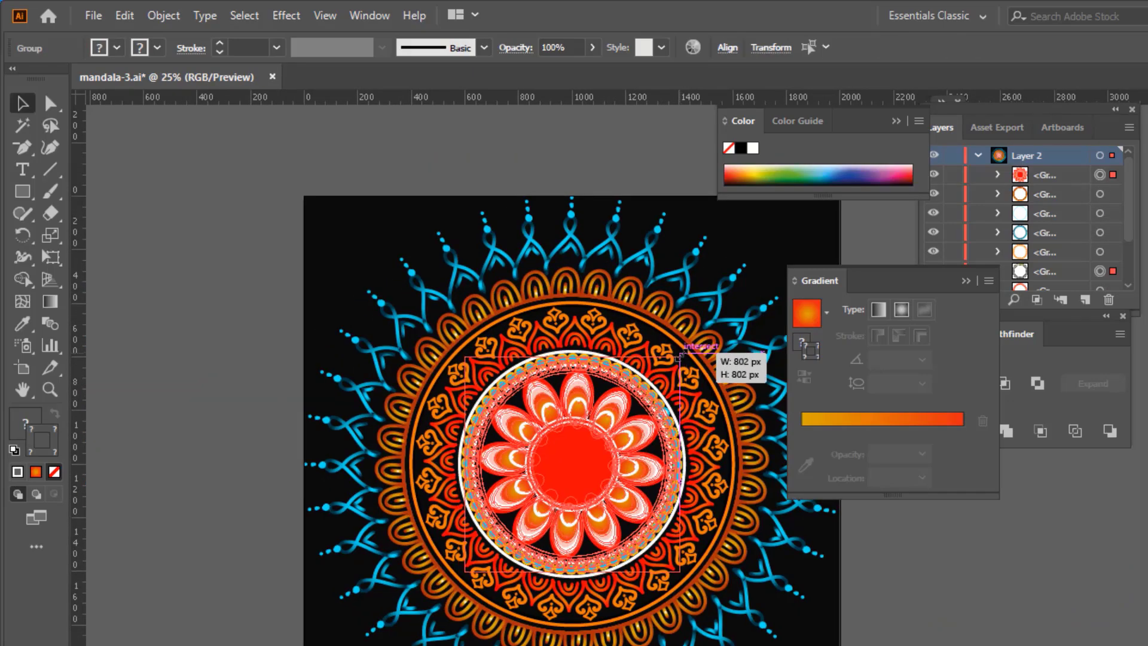
left_click_drag(635, 406, 732, 359)
left_click(787, 238)
Set the ornament ring gradient's end stop to 0% opacity.
scroll(652, 343, "down", 1)
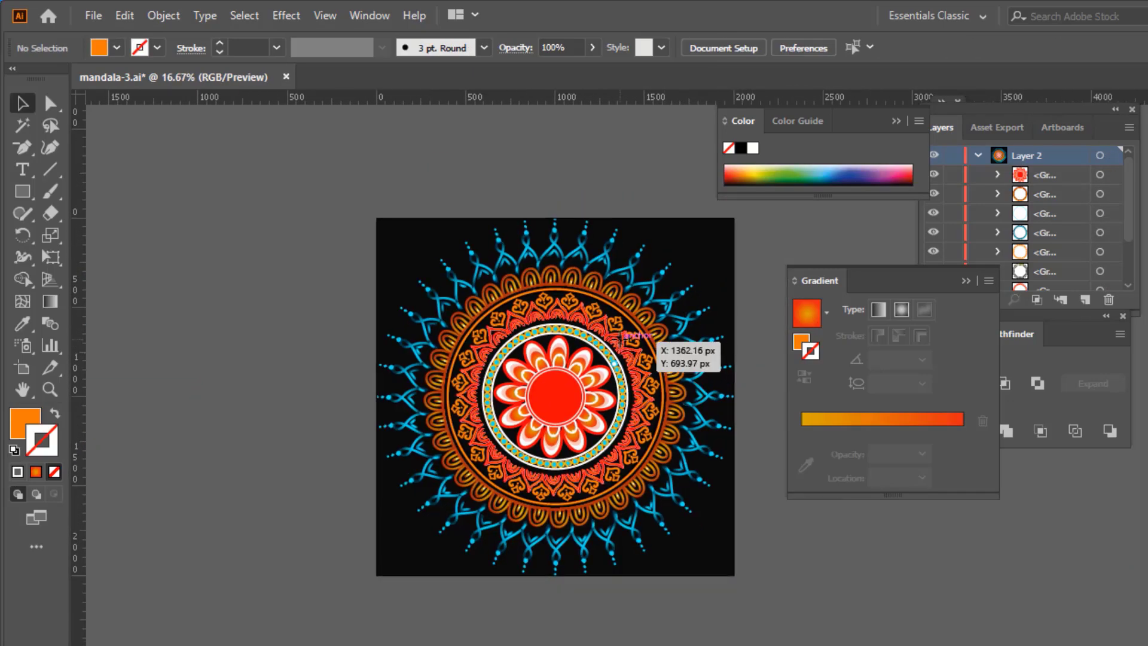
left_click(654, 346)
left_click(962, 431)
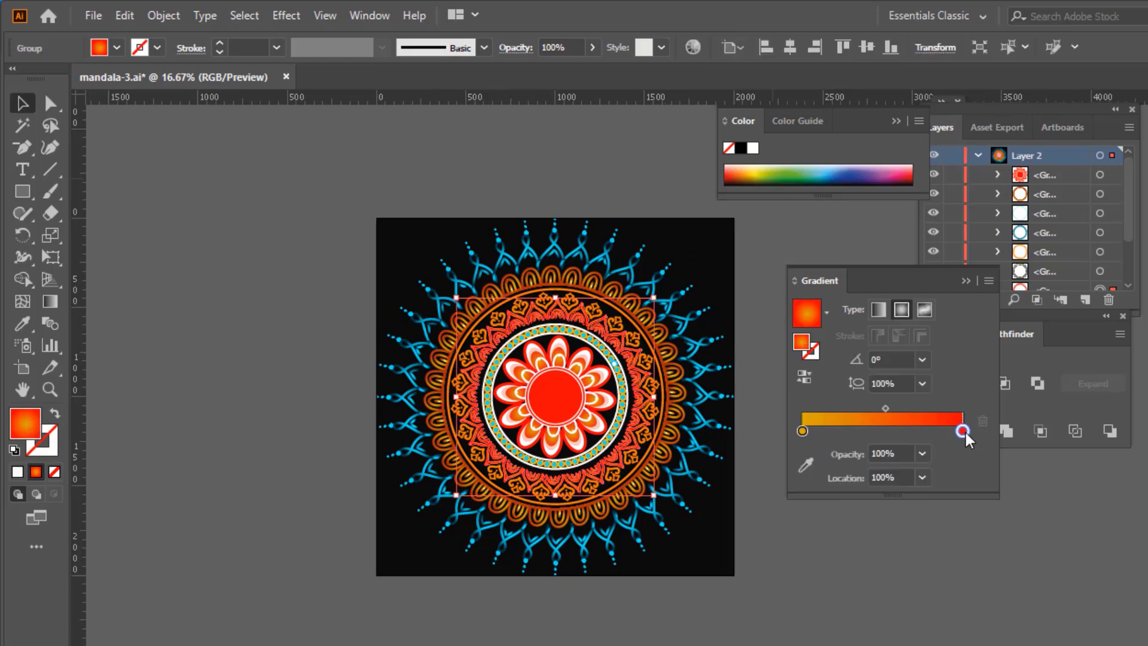
left_click(922, 453)
left_click(946, 226)
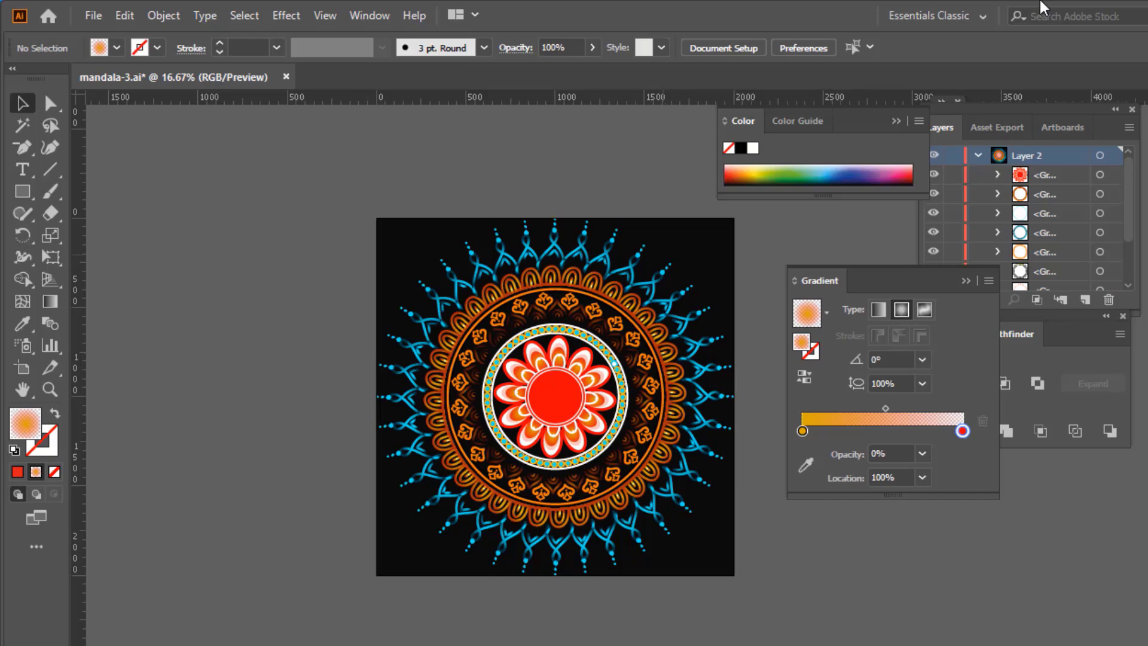
Shift the gradient's fade midpoint slightly outward on the ornate ring.
scroll(660, 378, "up", 1)
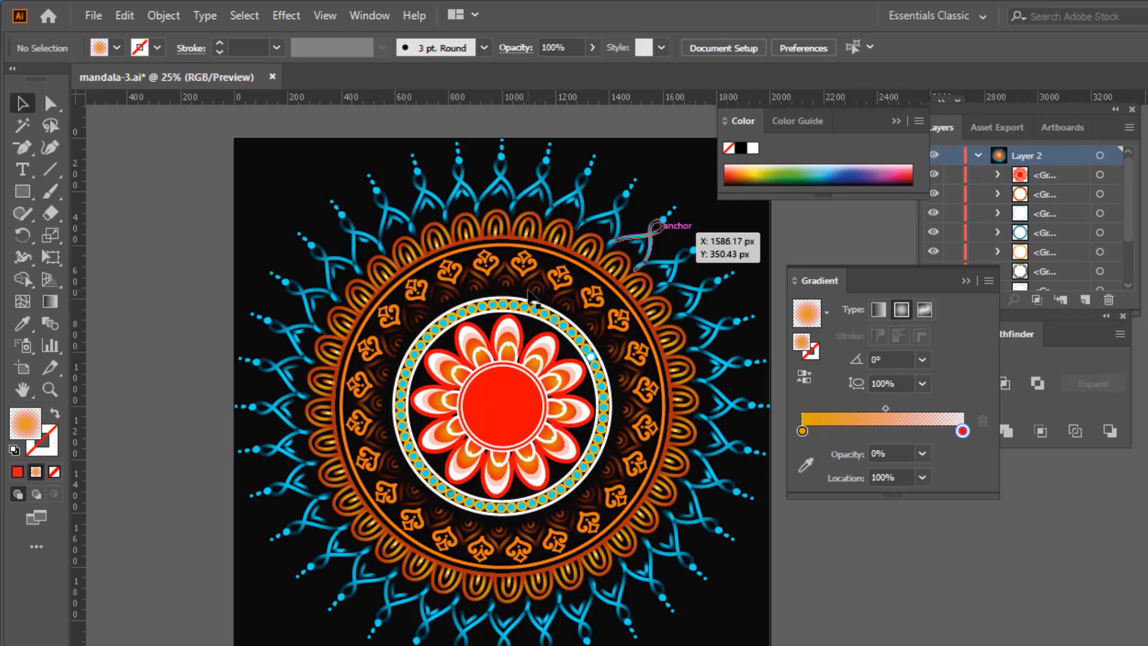
left_click(598, 299)
left_click_drag(915, 410, 916, 410)
left_click(828, 561)
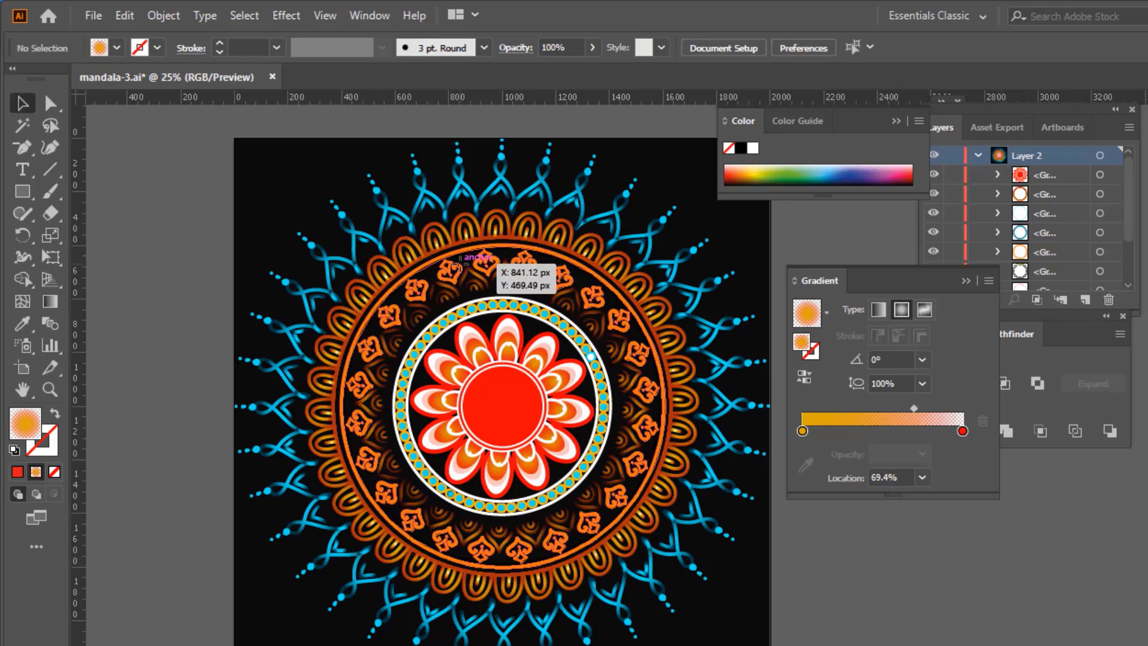
left_click(501, 287)
left_click(792, 564)
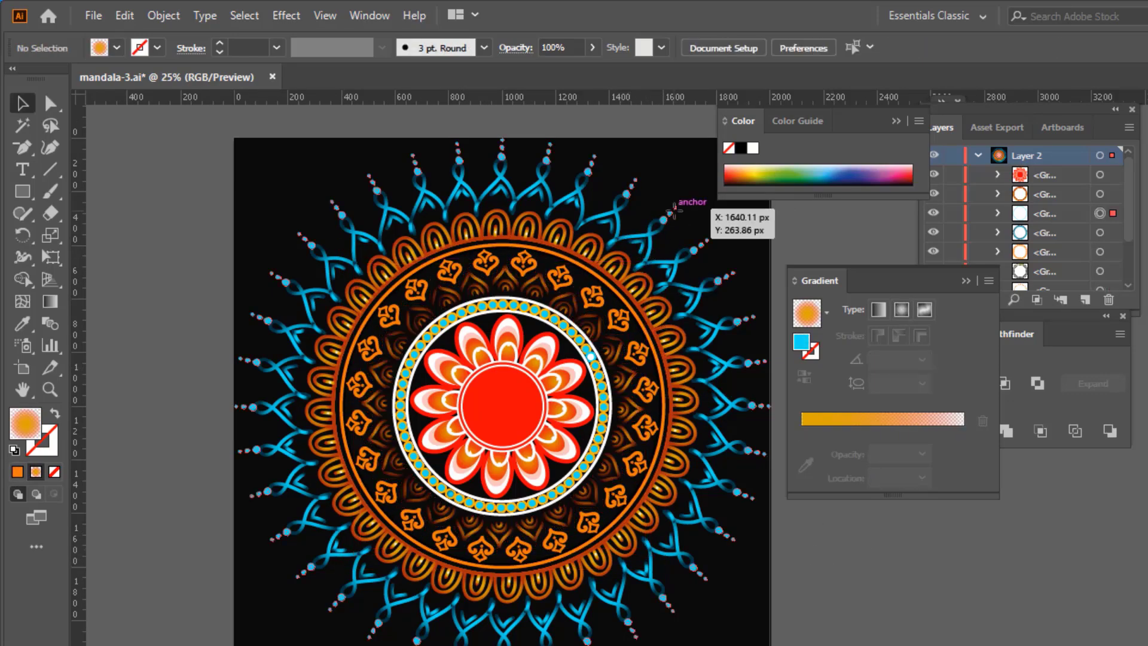
key("ctrl+minus")
Select the outer blue loops and set the gradient's end stop to 0% opacity.
left_click(711, 260)
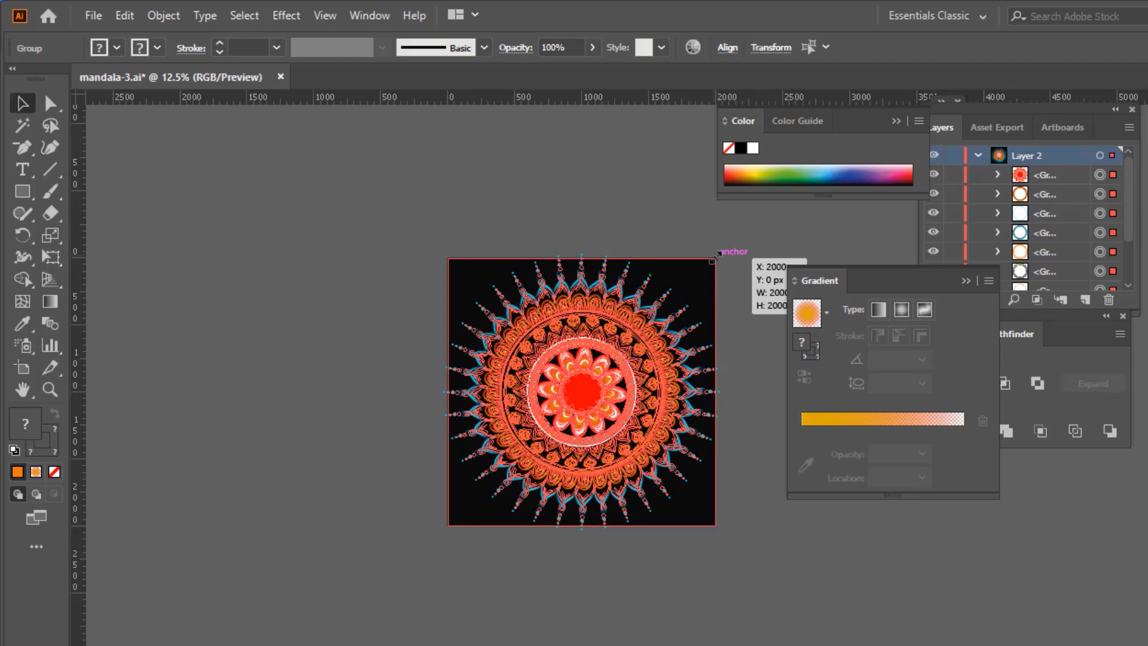
left_click(633, 213)
scroll(640, 278, "up", 1)
left_click(631, 278)
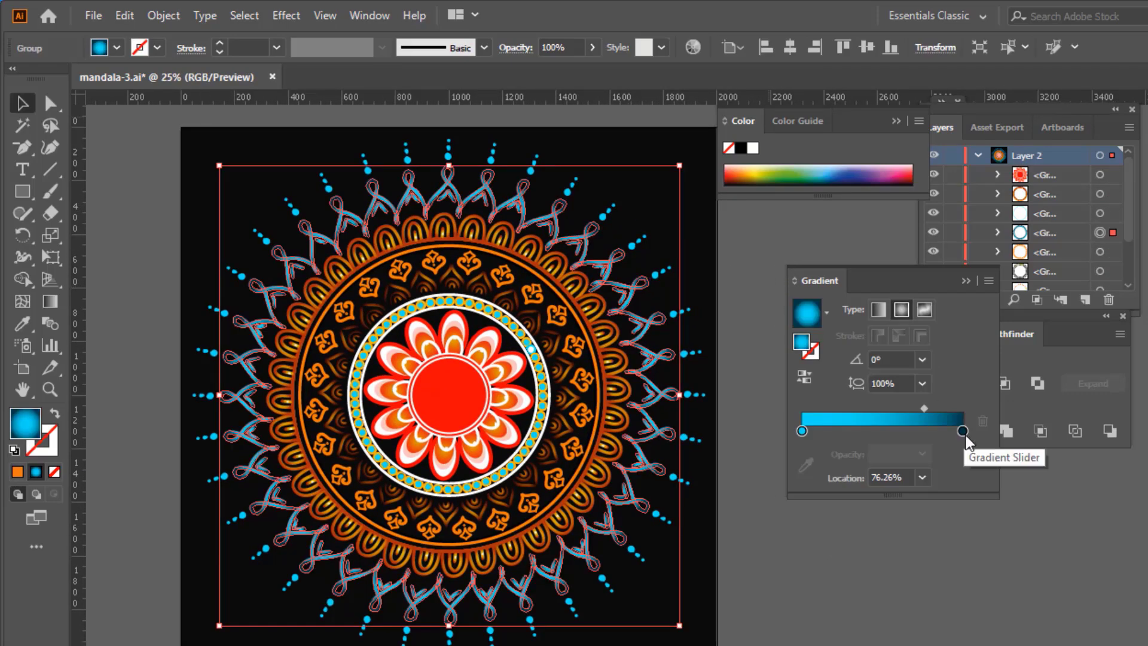
left_click(963, 430)
left_click(923, 455)
left_click(935, 237)
Shift the gradient midpoint toward the loops' outer ends so the fade softens.
left_click(737, 326)
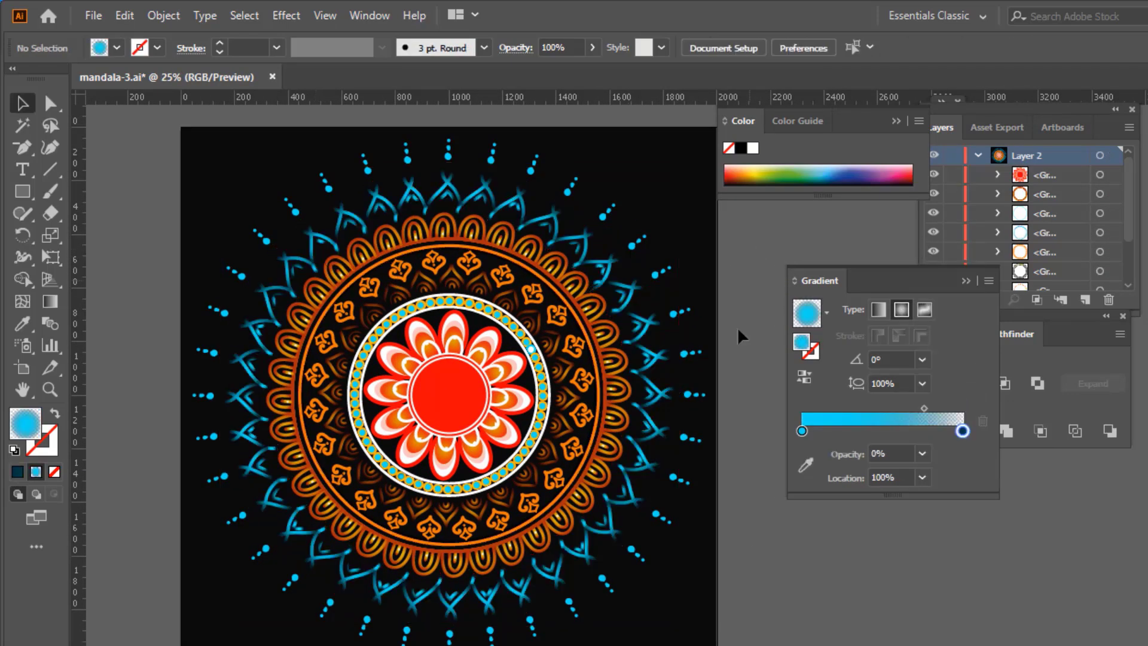
left_click(543, 273)
left_click_drag(924, 408, 934, 408)
double_click(962, 431)
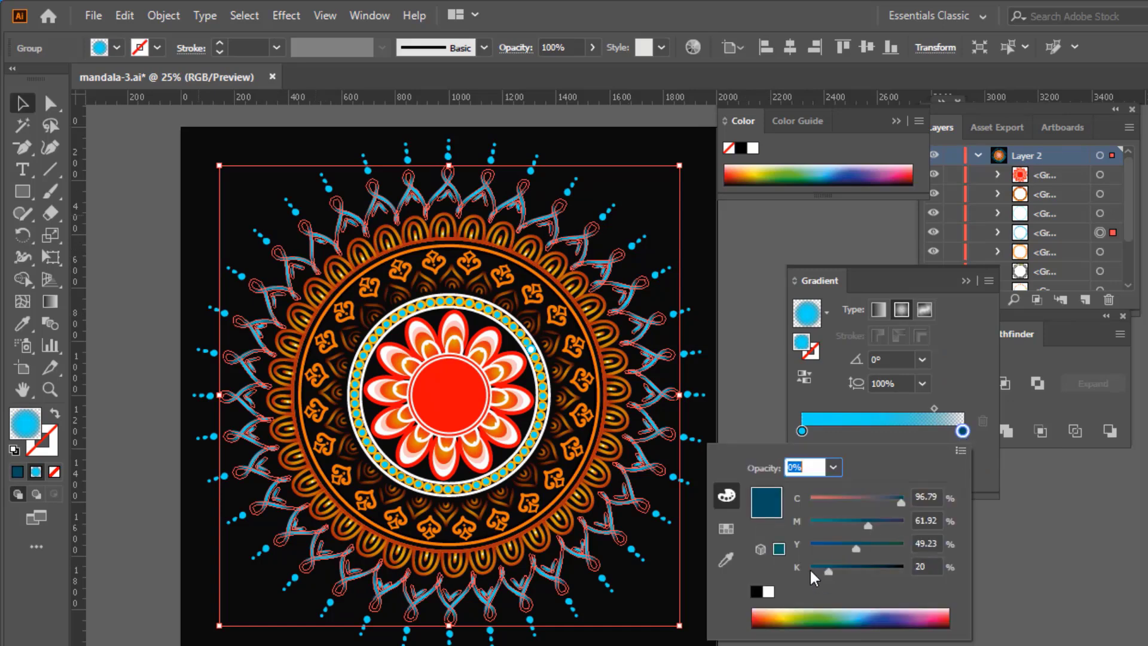
key("Return")
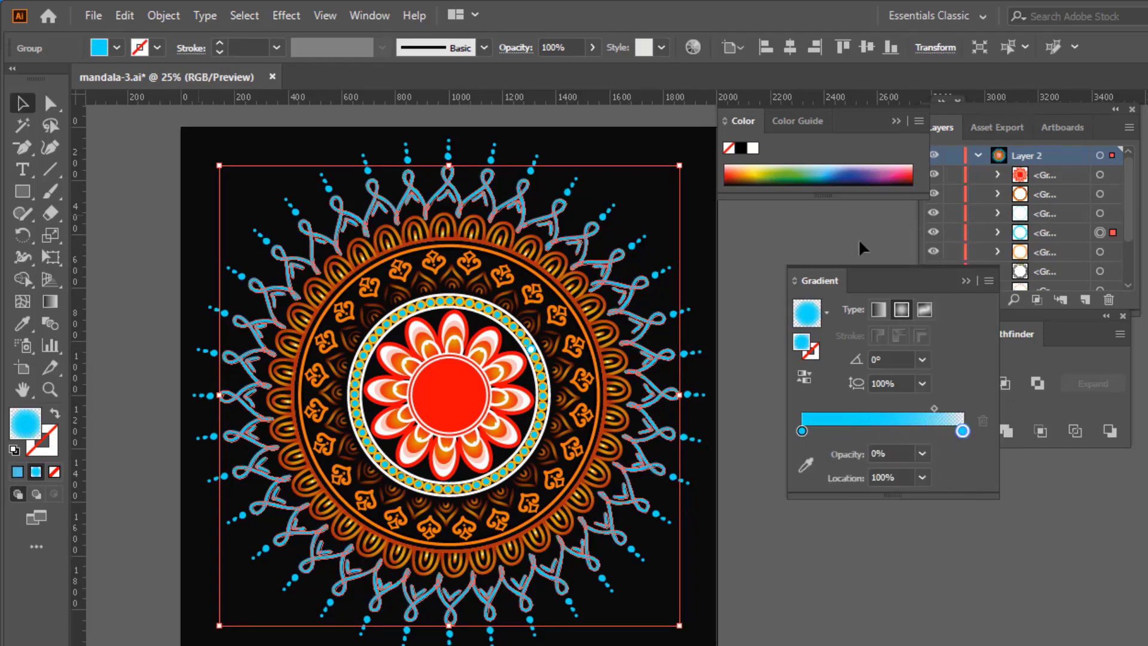
left_click(859, 239)
left_click(449, 161)
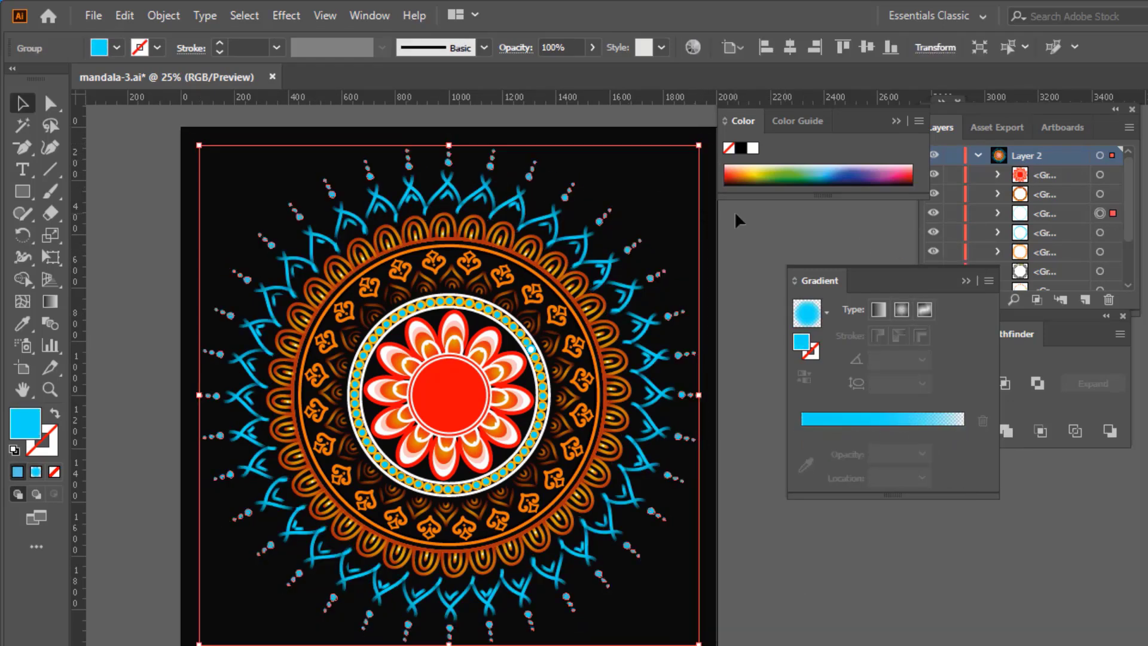
Rotate the small dot ring slightly clockwise and fill it orange #F7750B.
left_click_drag(704, 144, 704, 177)
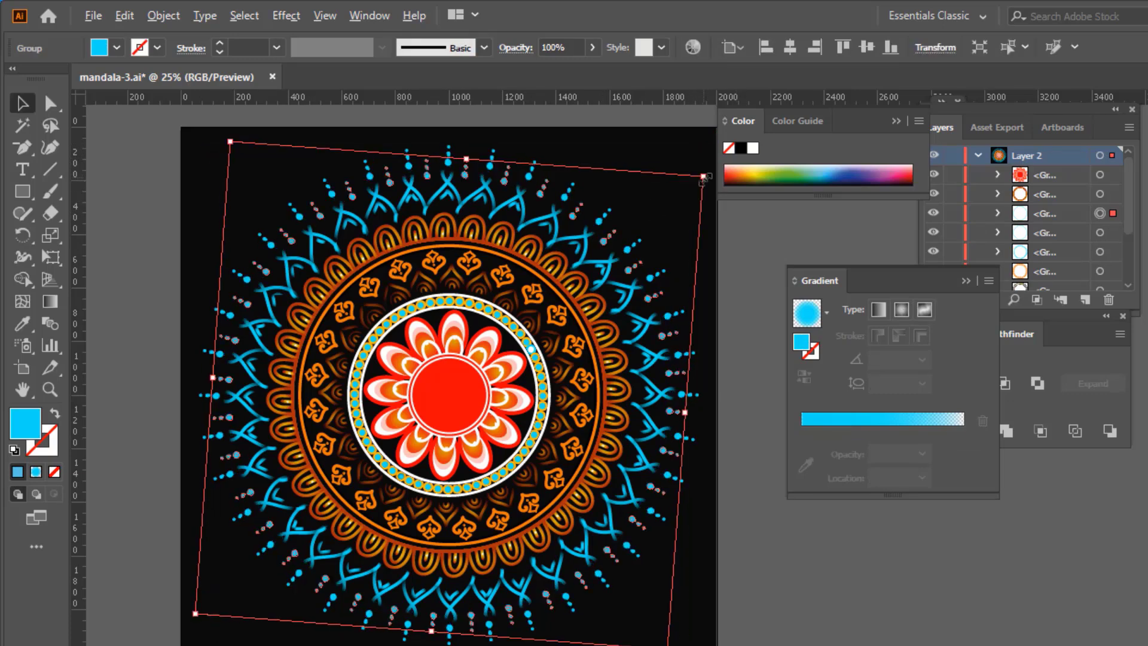
double_click(24, 423)
type("F7750B")
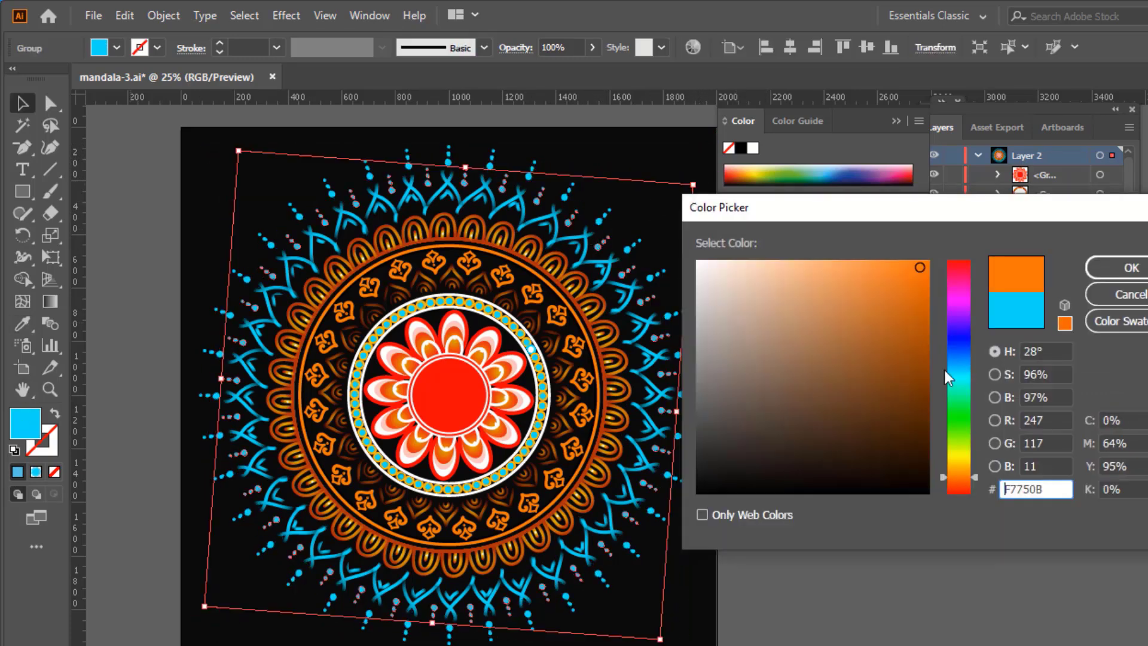
left_click(1125, 268)
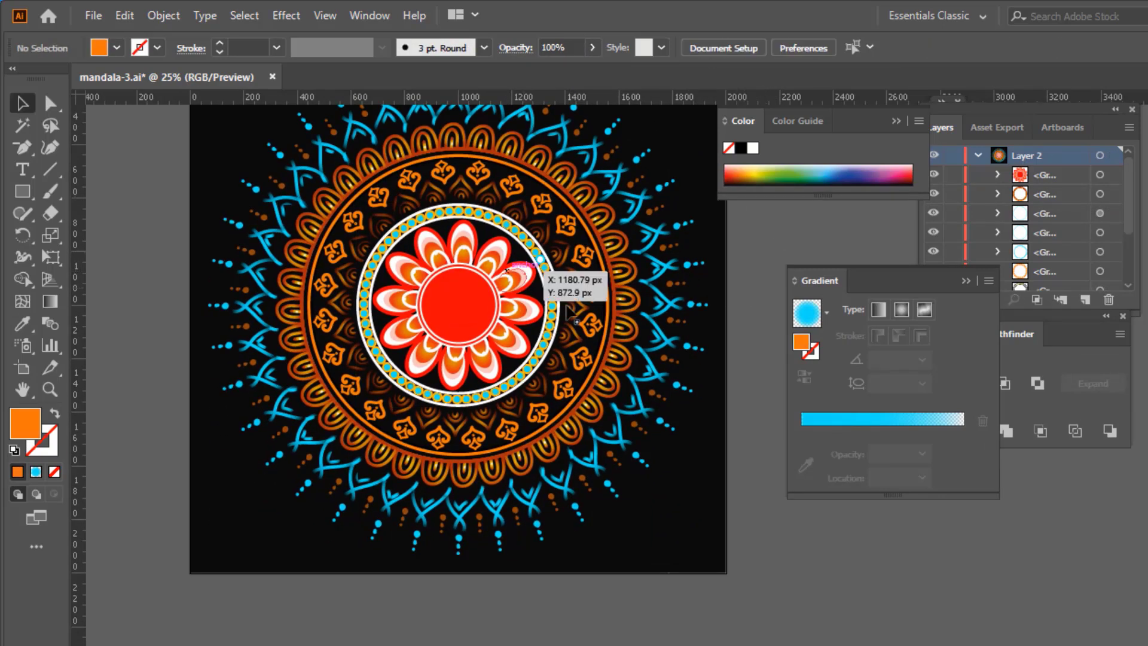
Marquee-select every part of the mandala and group it with Ctrl+G.
key("ctrl+minus")
left_click_drag(510, 444, 390, 183)
key("ctrl+g")
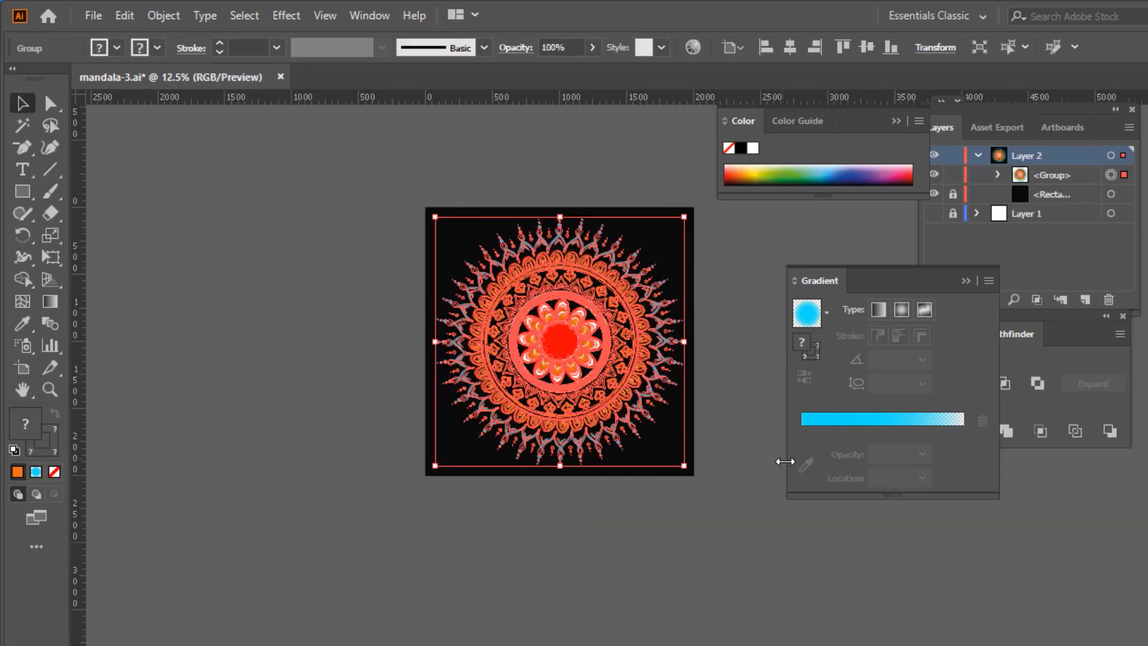
Ungroup the mandala and select the orange motif ring.
left_click(706, 505)
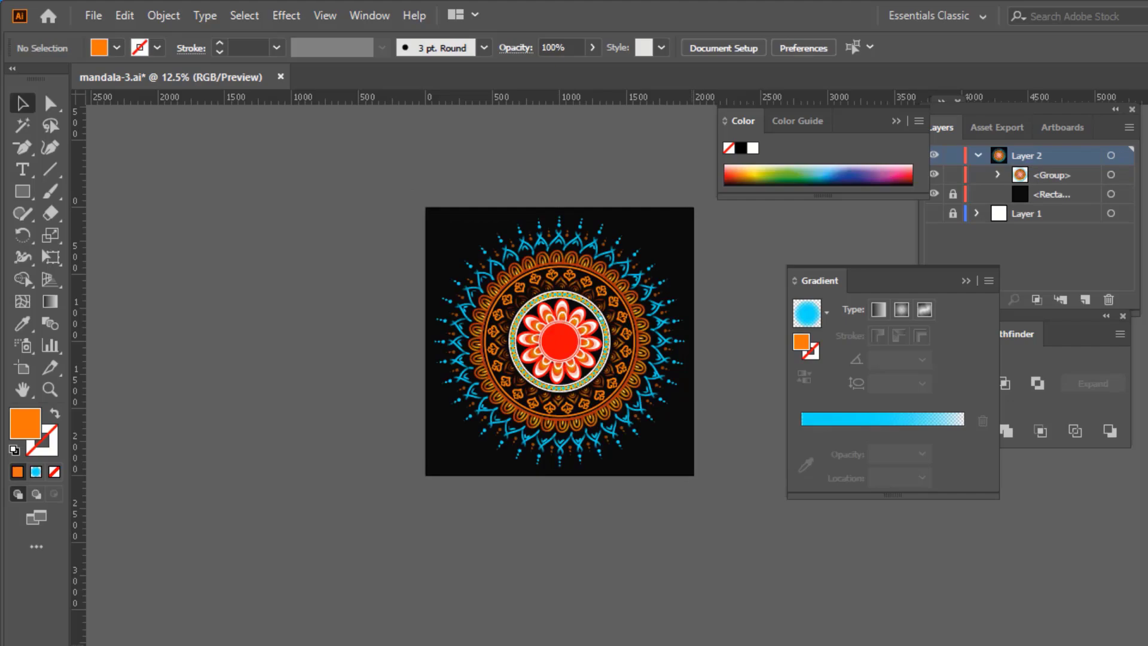
scroll(728, 462, "up", 2)
scroll(658, 359, "up", 1)
right_click(651, 286)
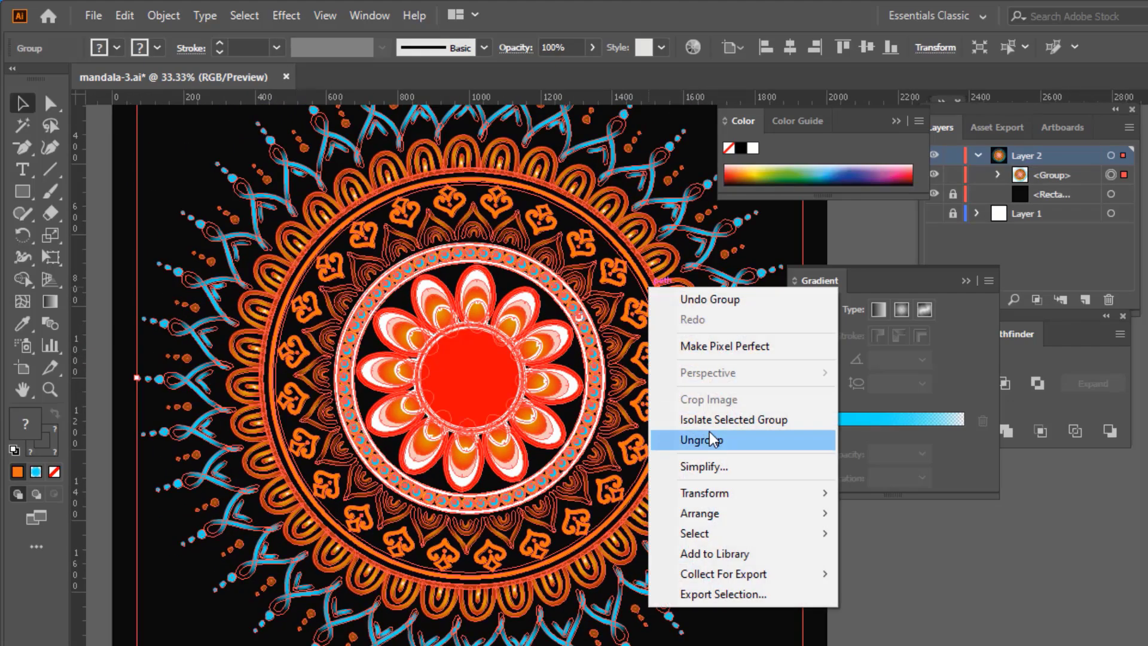
left_click(712, 439)
left_click(690, 371)
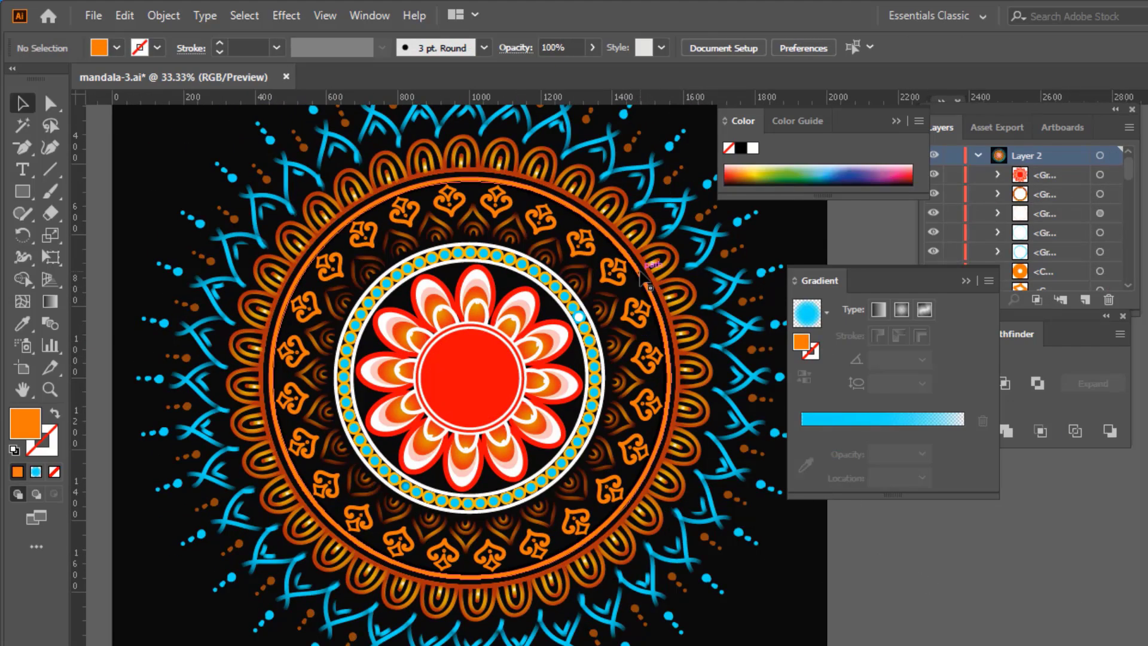
left_click_drag(639, 272, 625, 281)
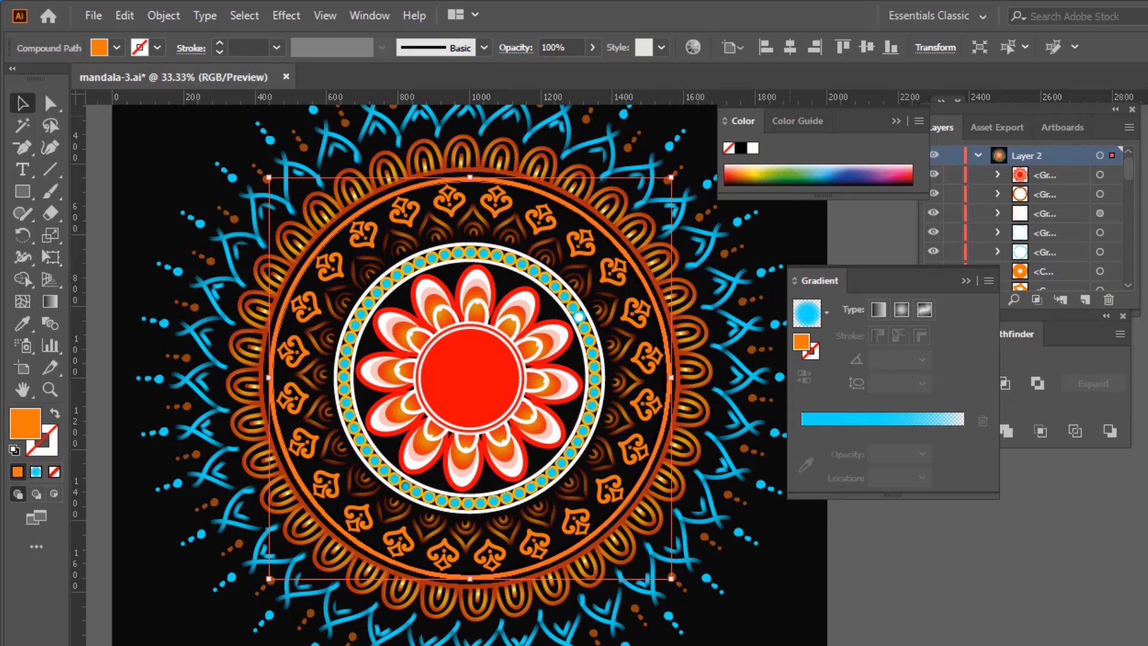
Open the Transparency panel and change the selection's blend mode.
left_click(371, 15)
scroll(475, 489, "down", 2)
scroll(469, 616, "down", 3)
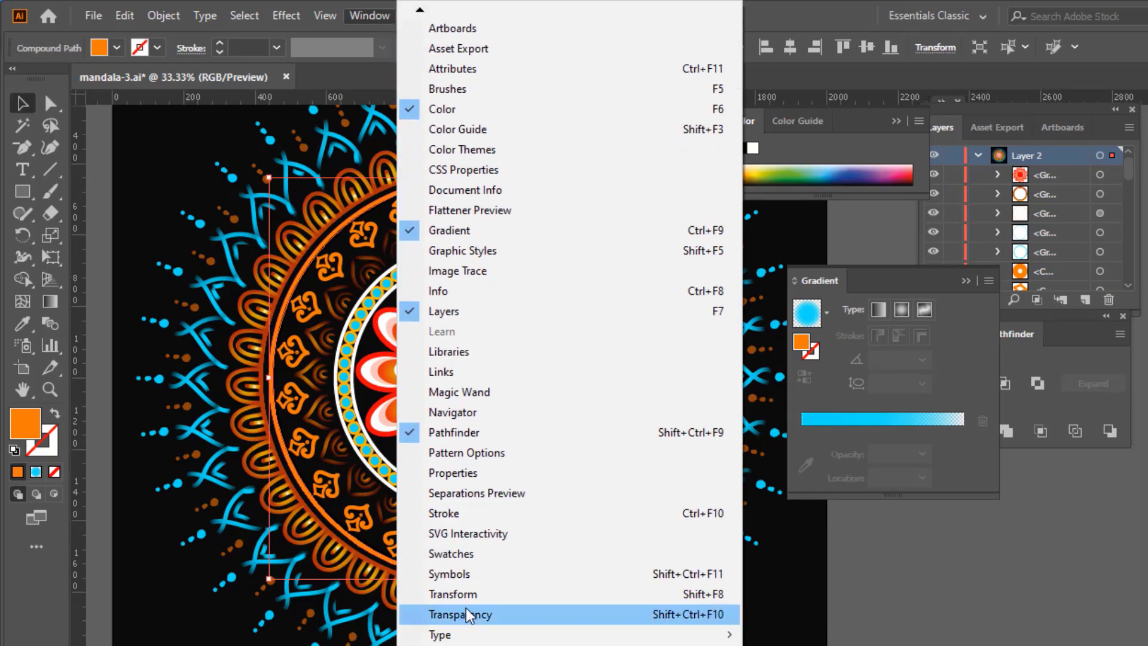
left_click(469, 614)
left_click(1070, 217)
left_click(1041, 256)
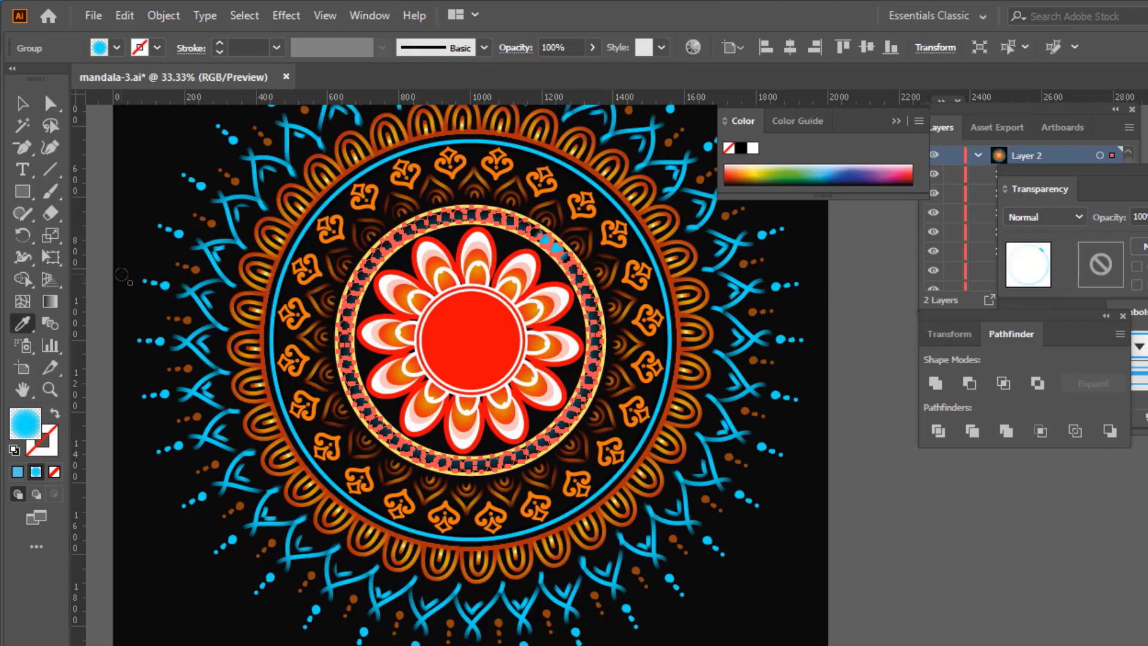
Eyedropper cyan onto the inner dot ring, then reselect the orange motif ring.
left_click(165, 286)
key("v")
left_click(934, 518)
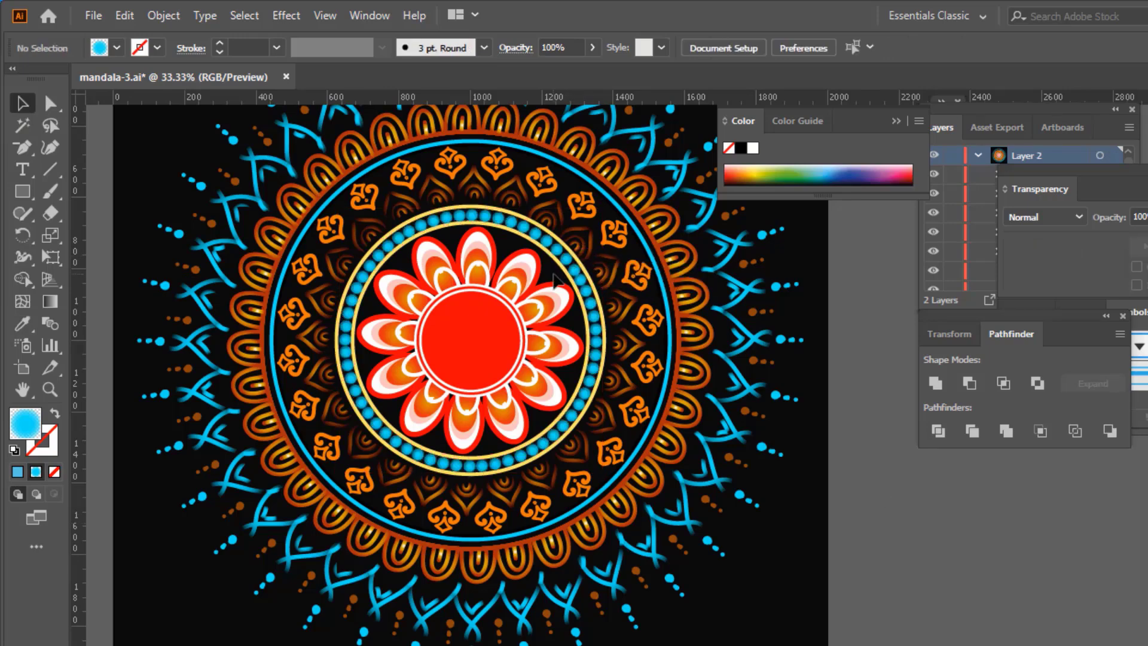
left_click(658, 318)
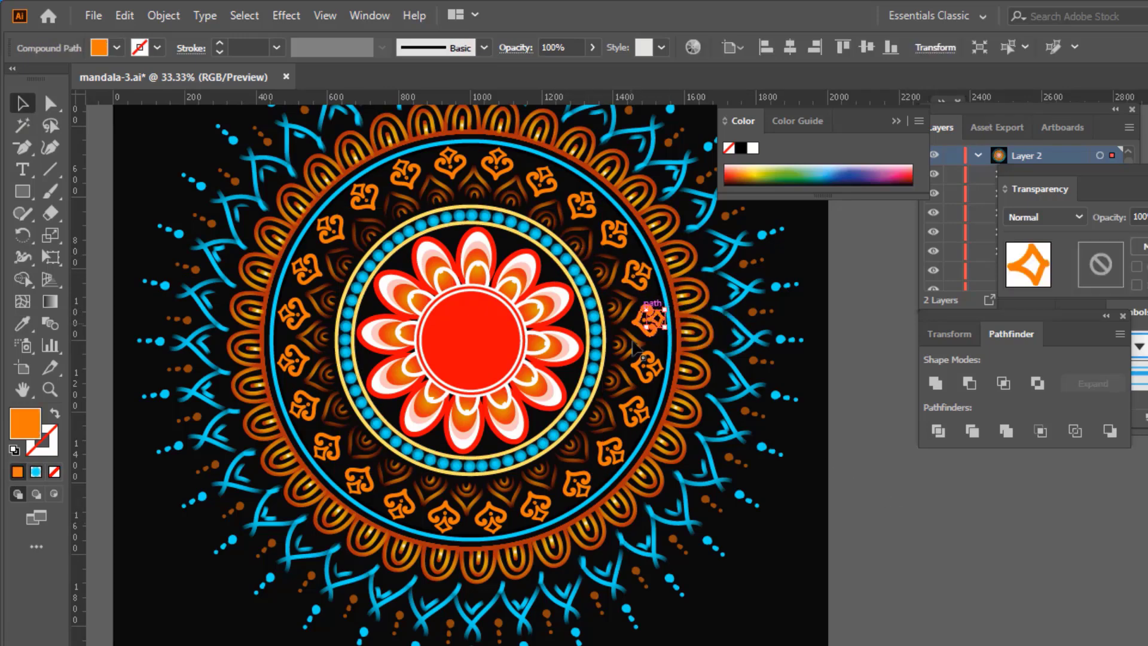
left_click(658, 318)
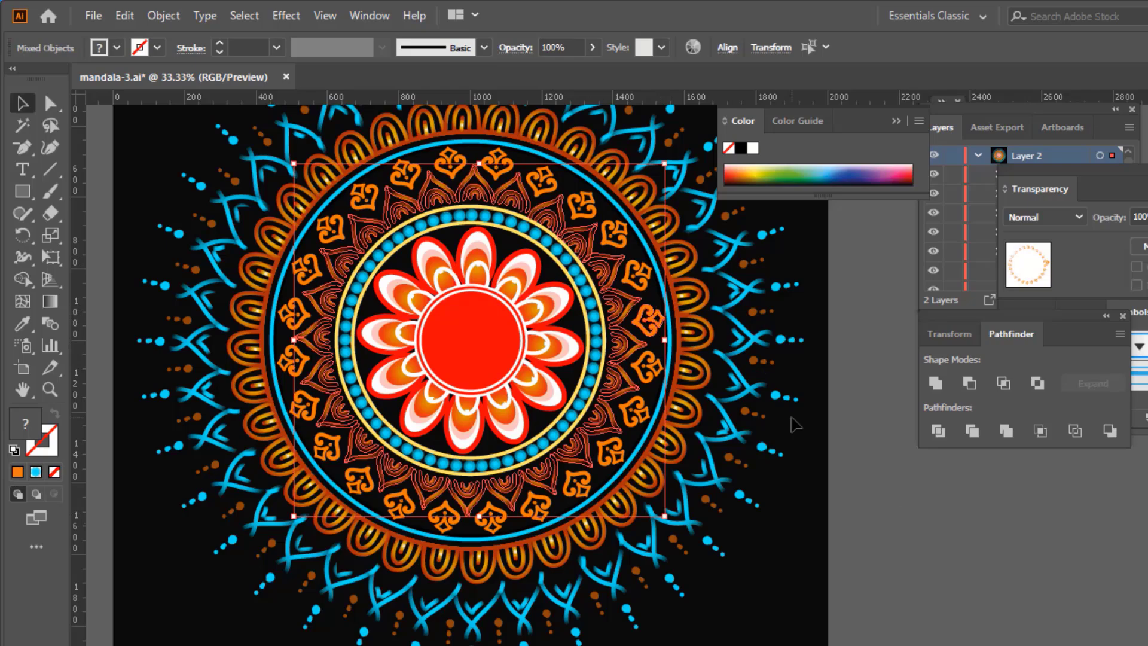